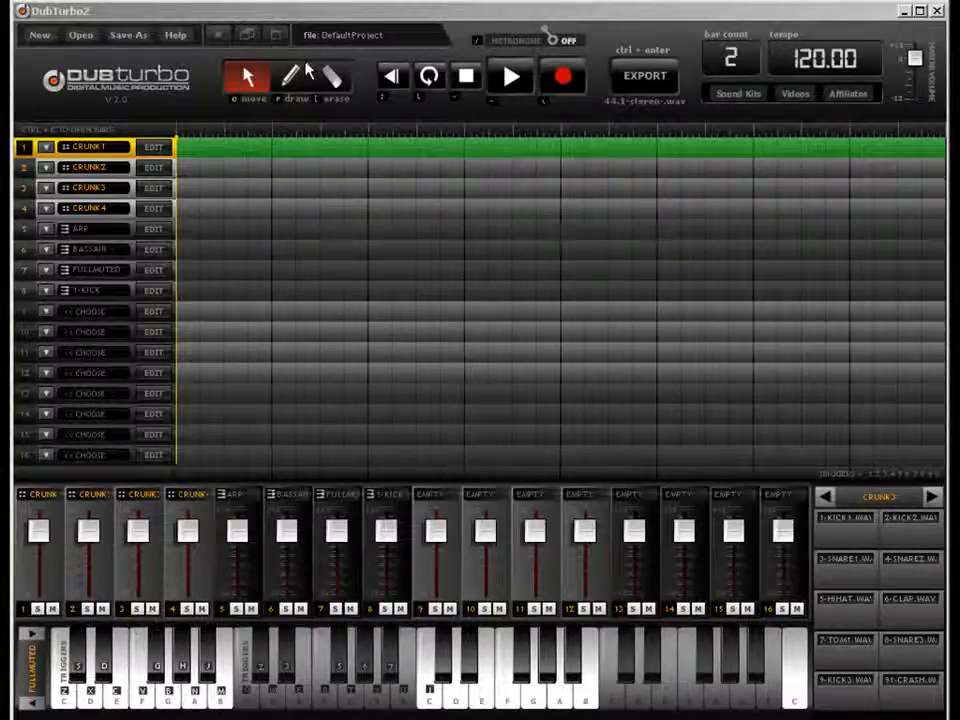
Step: Turn on the metronome and play the default project to hear the click
click(37, 37)
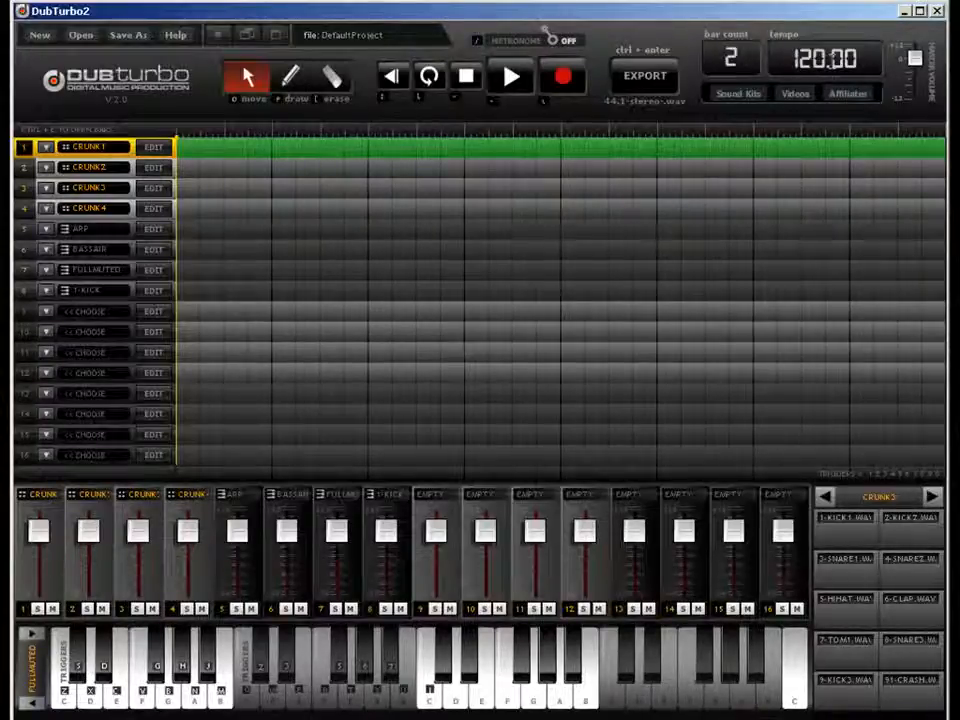
click(555, 42)
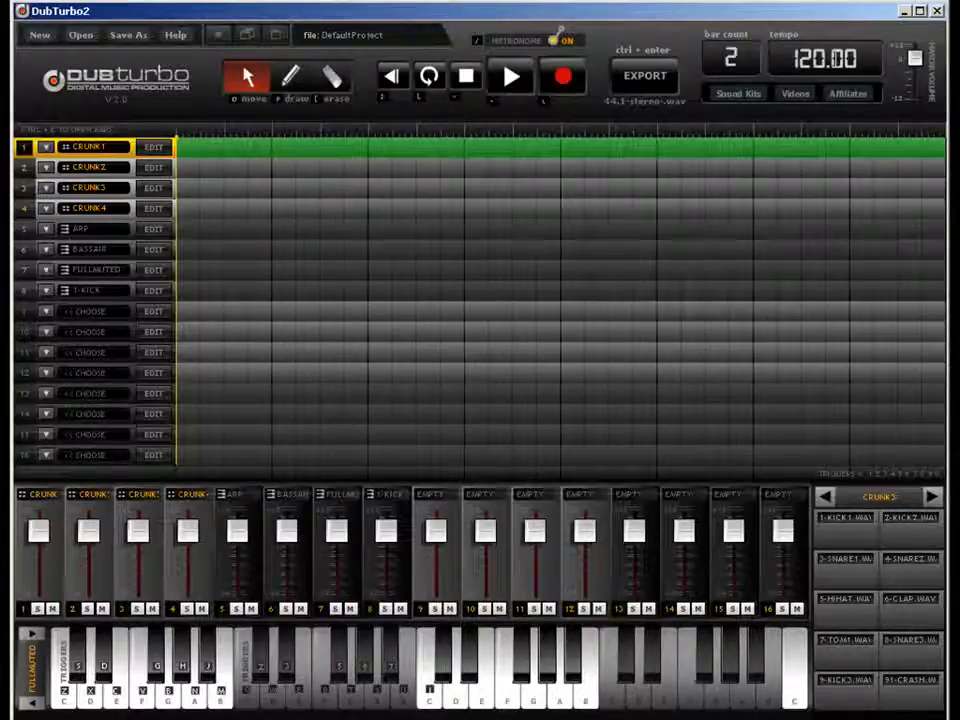
key(space)
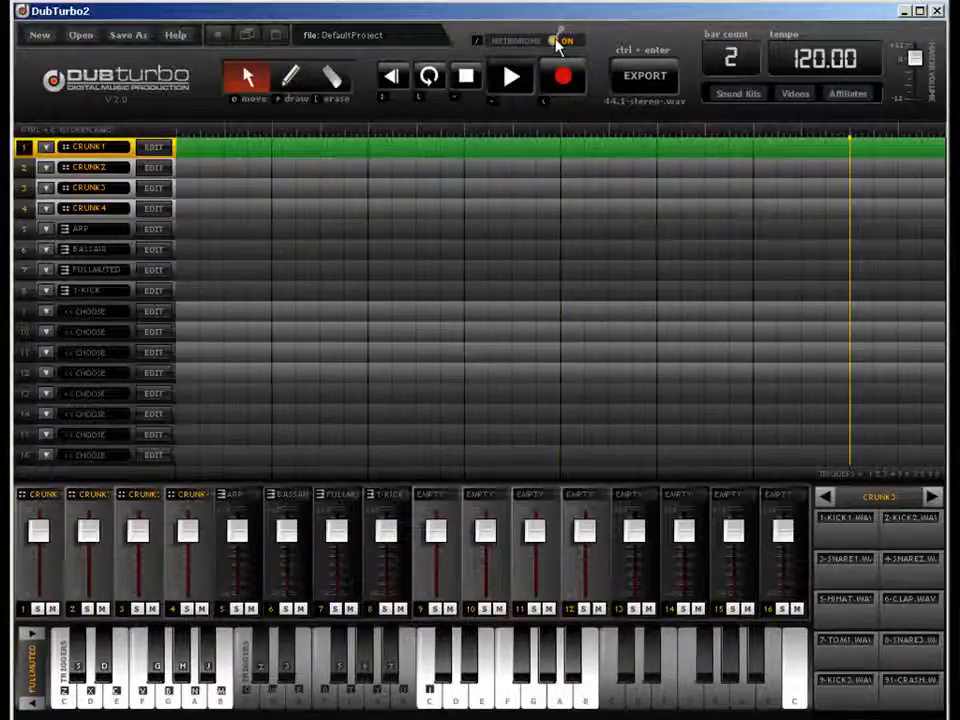
Step: Set the project tempo to 101 BPM
click(797, 58)
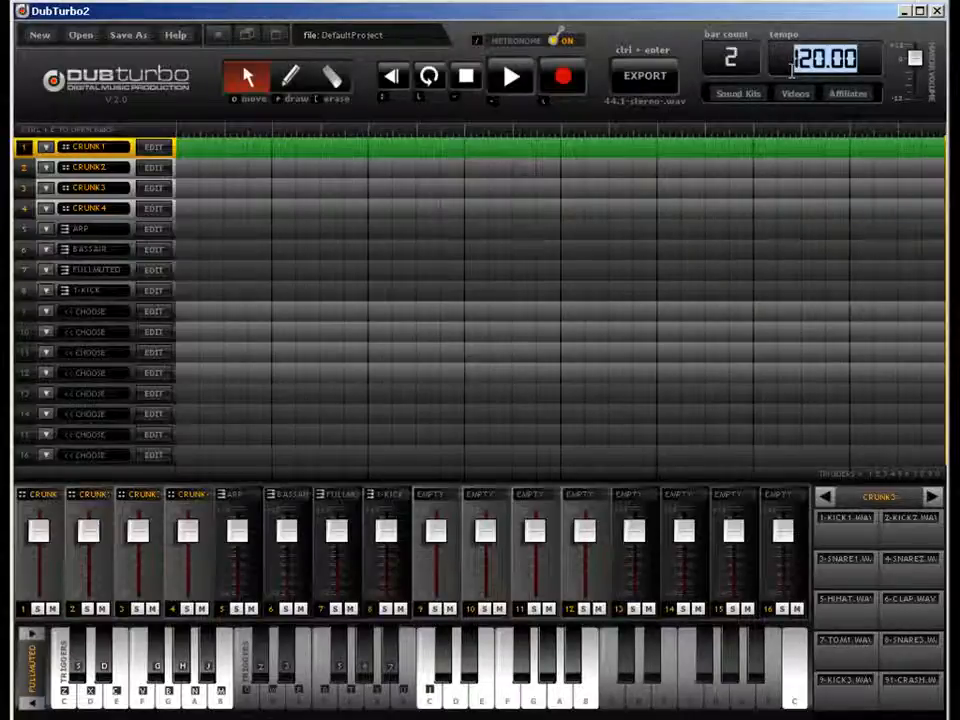
text(101)
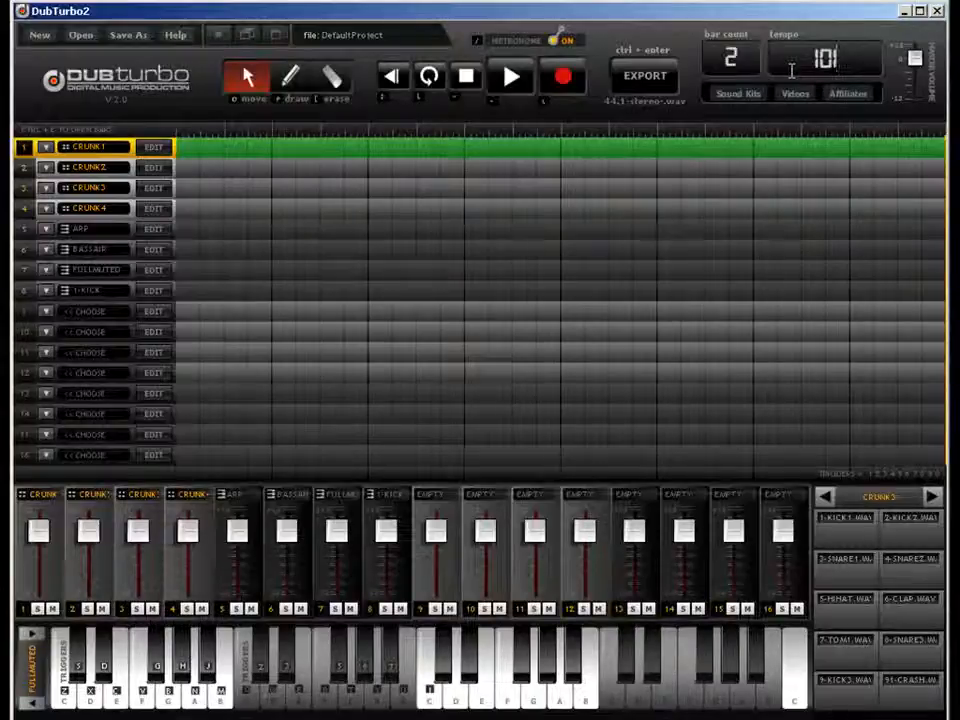
key(Return)
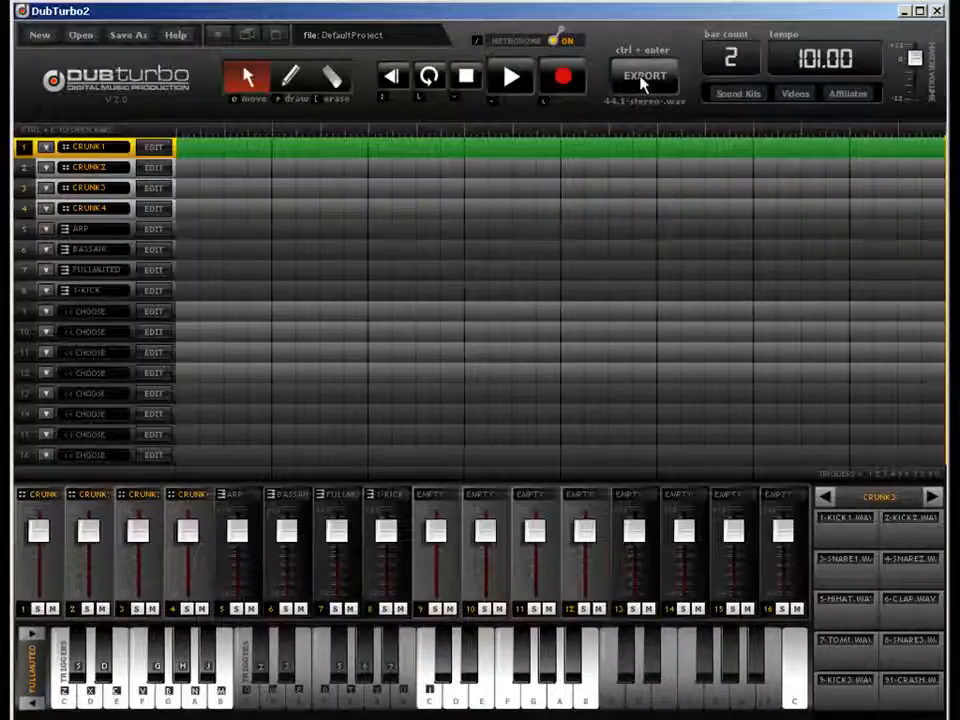
Step: Set the project's bar count to 199
drag(745, 57, 707, 60)
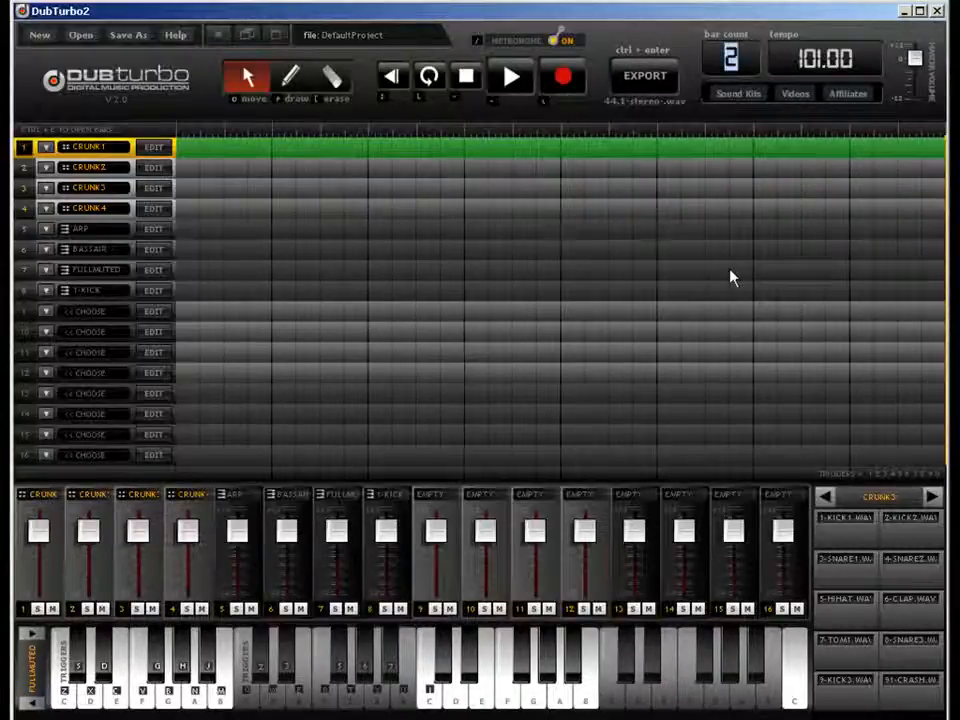
text(199)
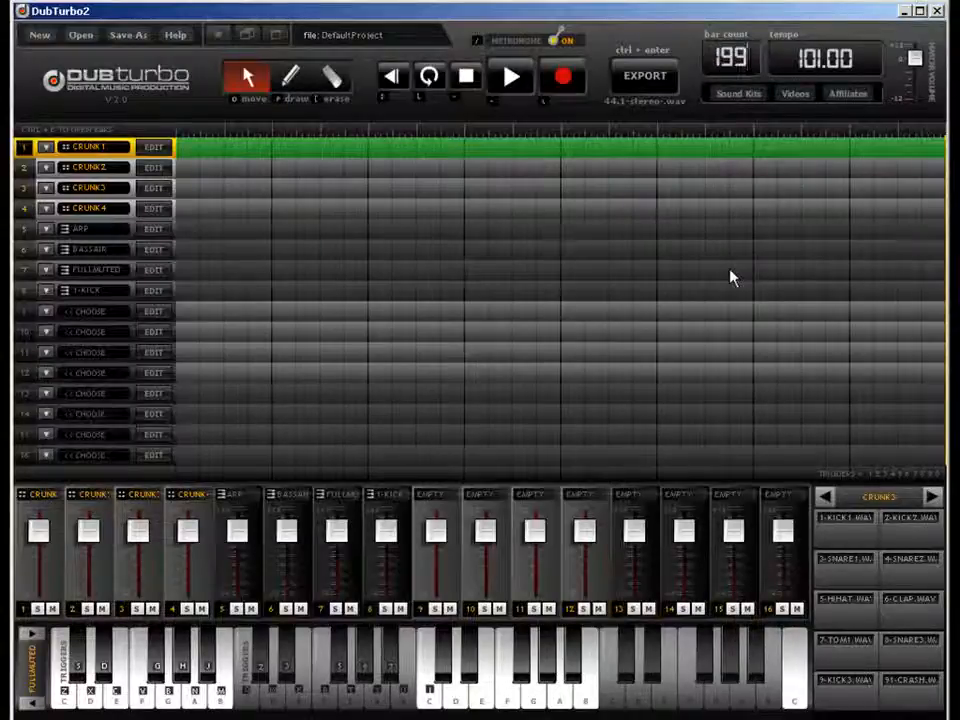
key(Return)
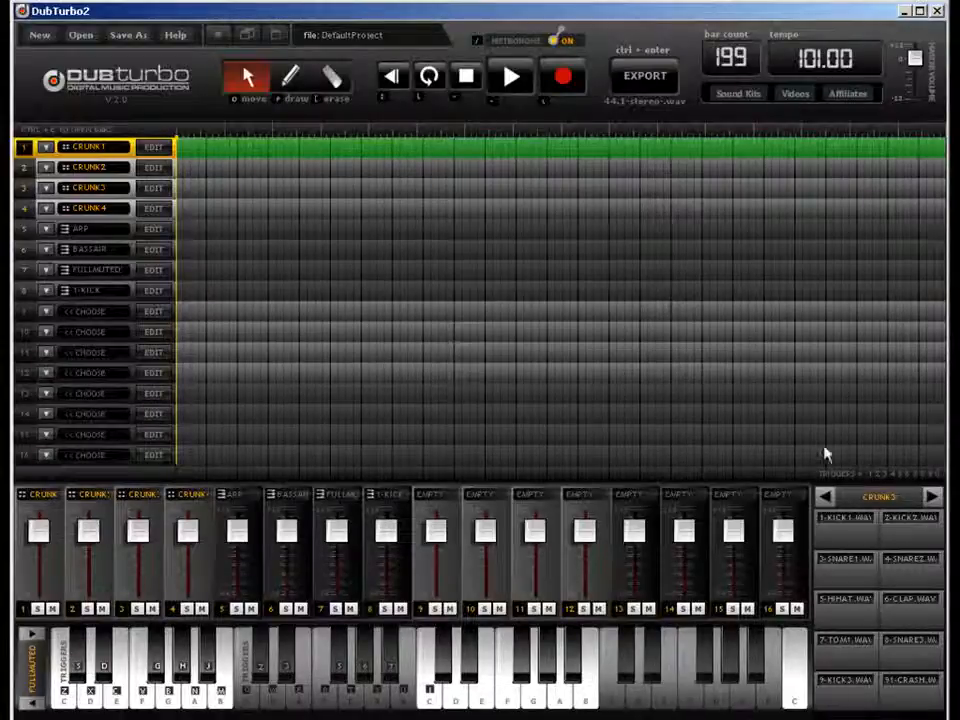
Step: Set the bar count back to 2 and then raise it to 100
double_click(742, 58)
text(2)
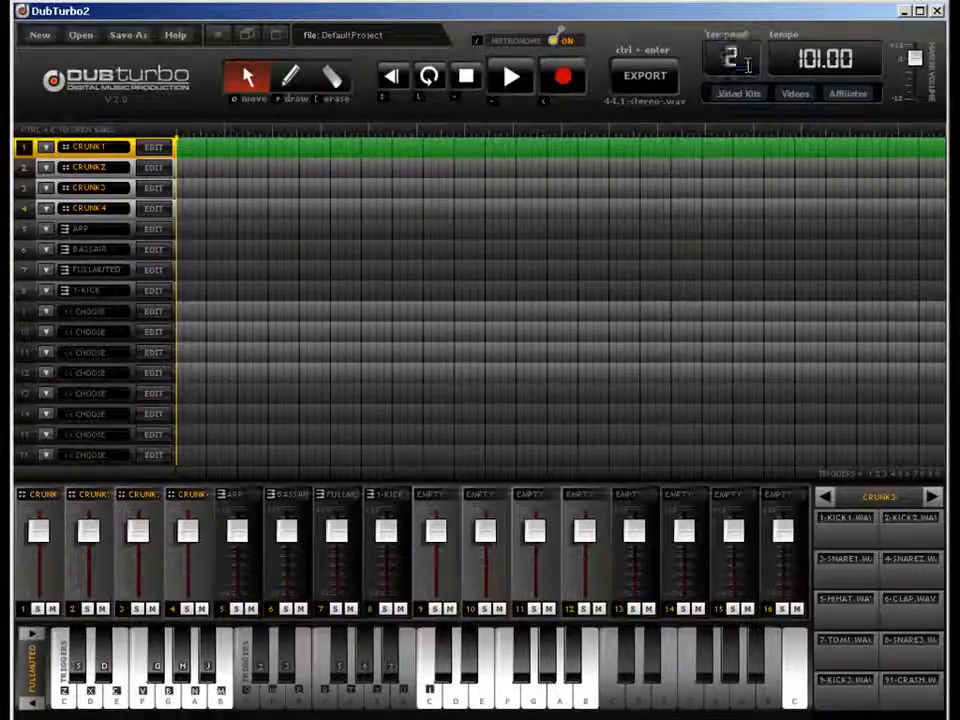
key(Return)
text(199)
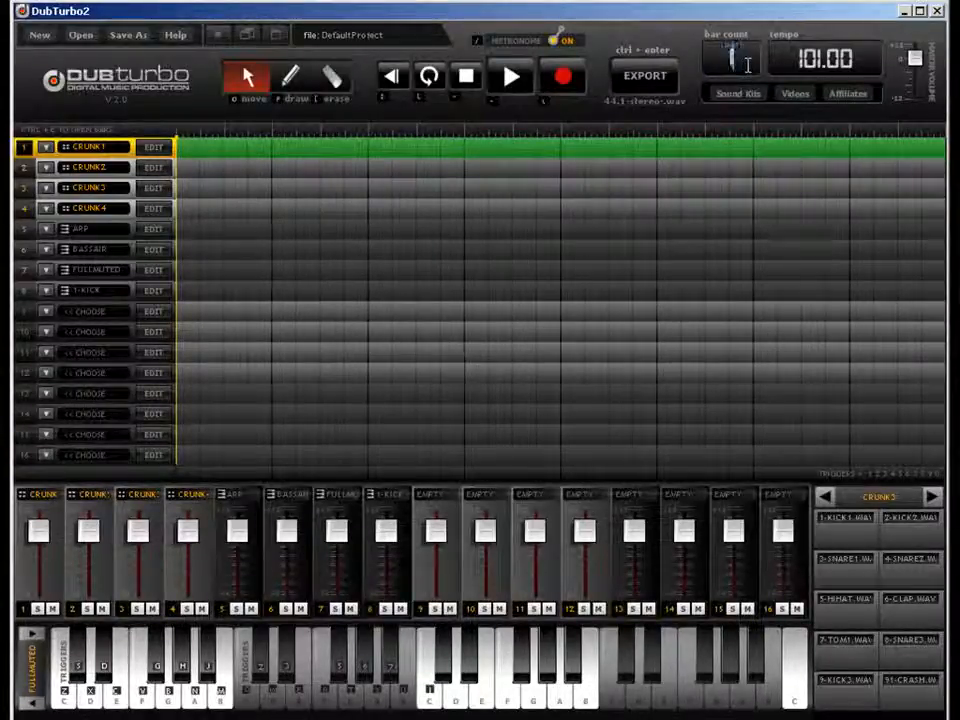
key(BackSpace)
key(BackSpace)
key(BackSpace)
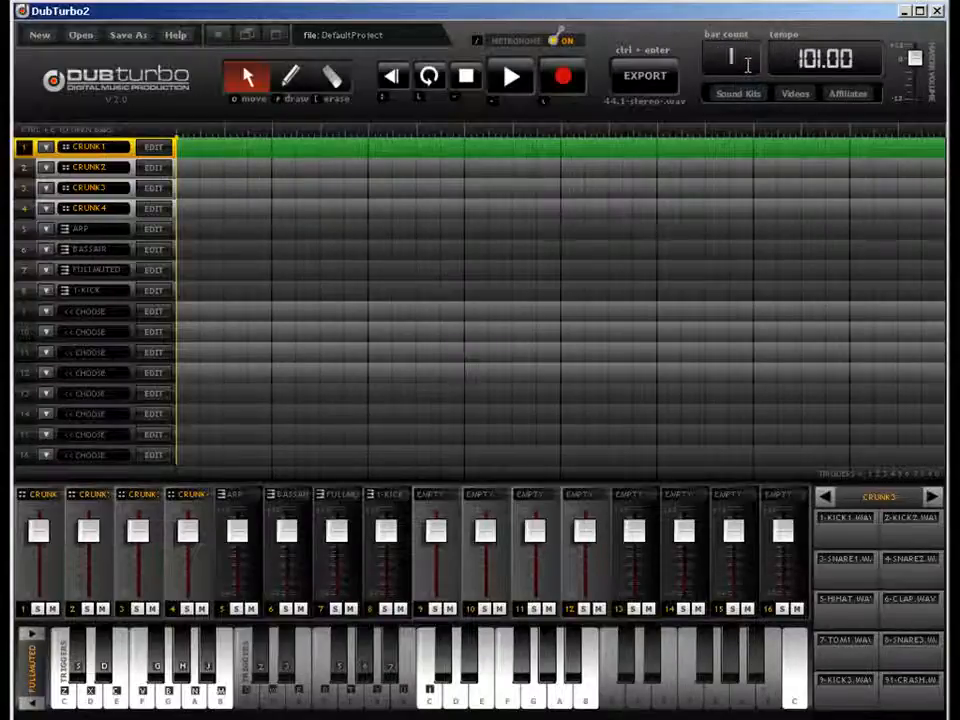
text(100)
key(Return)
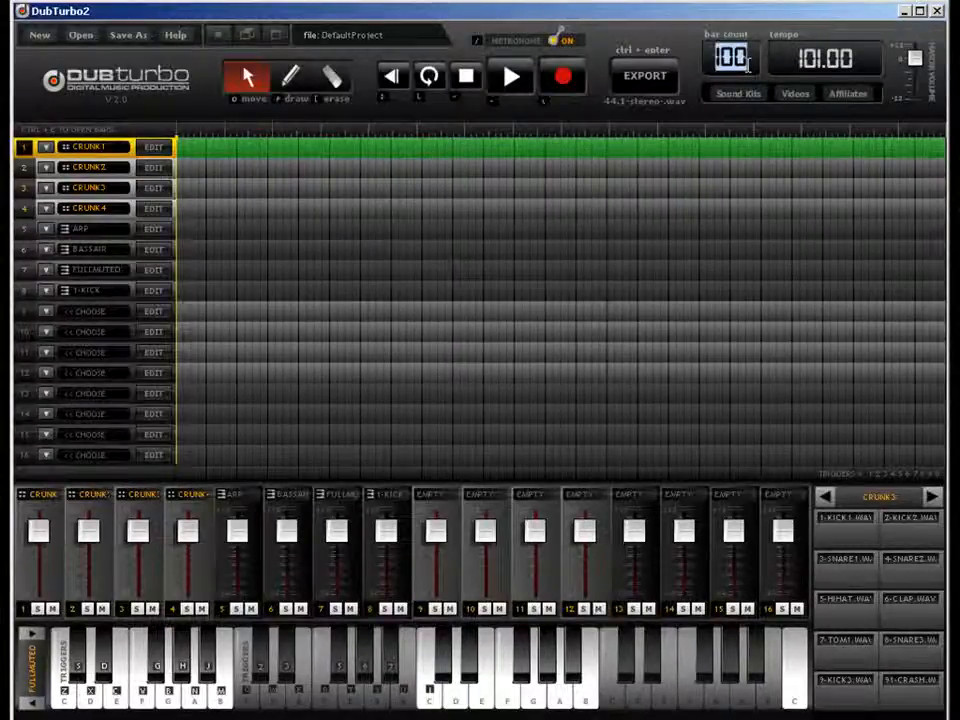
Step: Set the bar count to 63 and select the CRUNK2 track in the timeline
text(63)
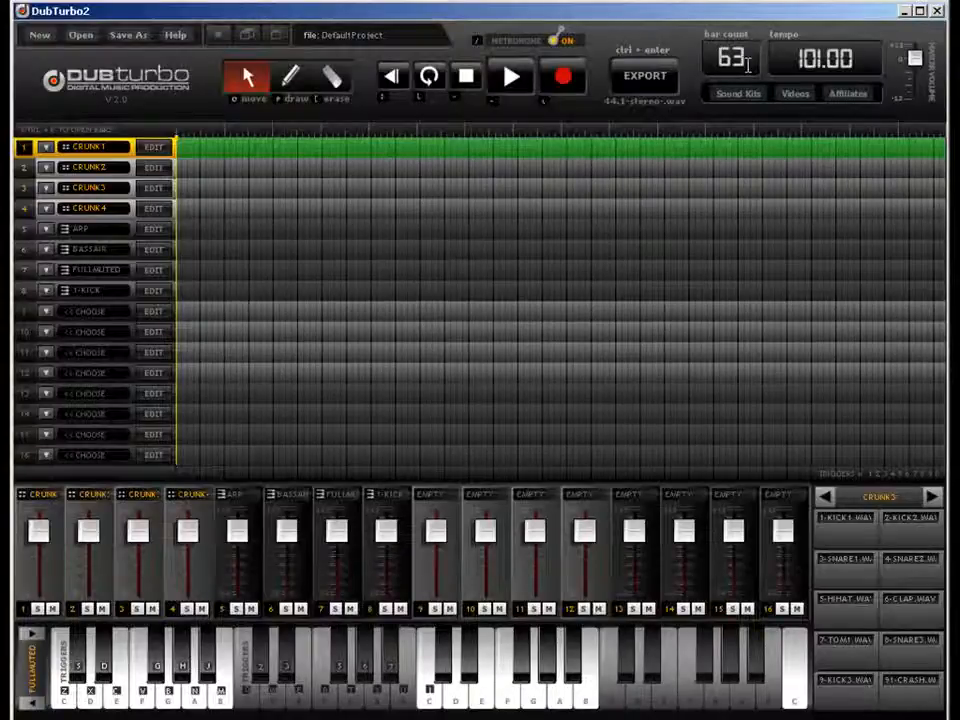
key(Return)
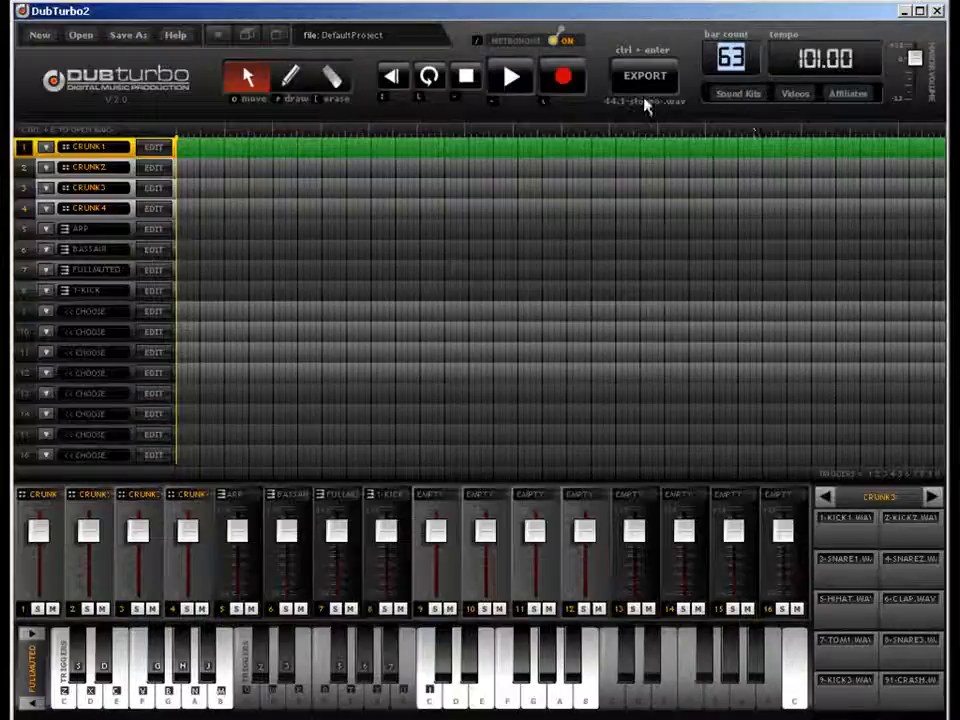
click(671, 176)
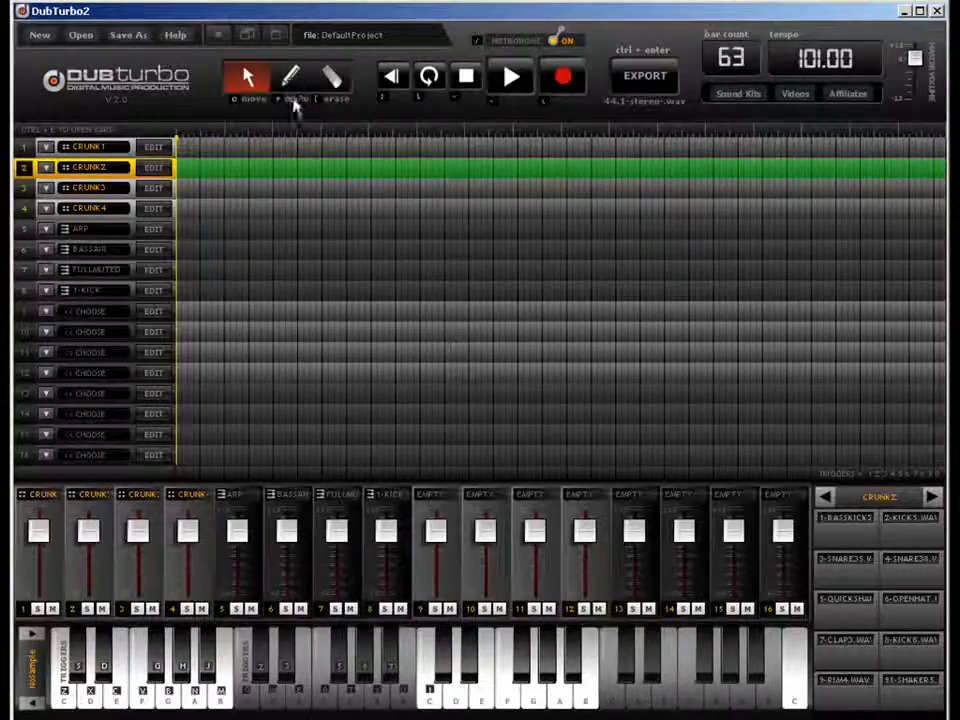
Step: Try switching between the Draw, Move and Erase tools, finishing on Erase
key(r)
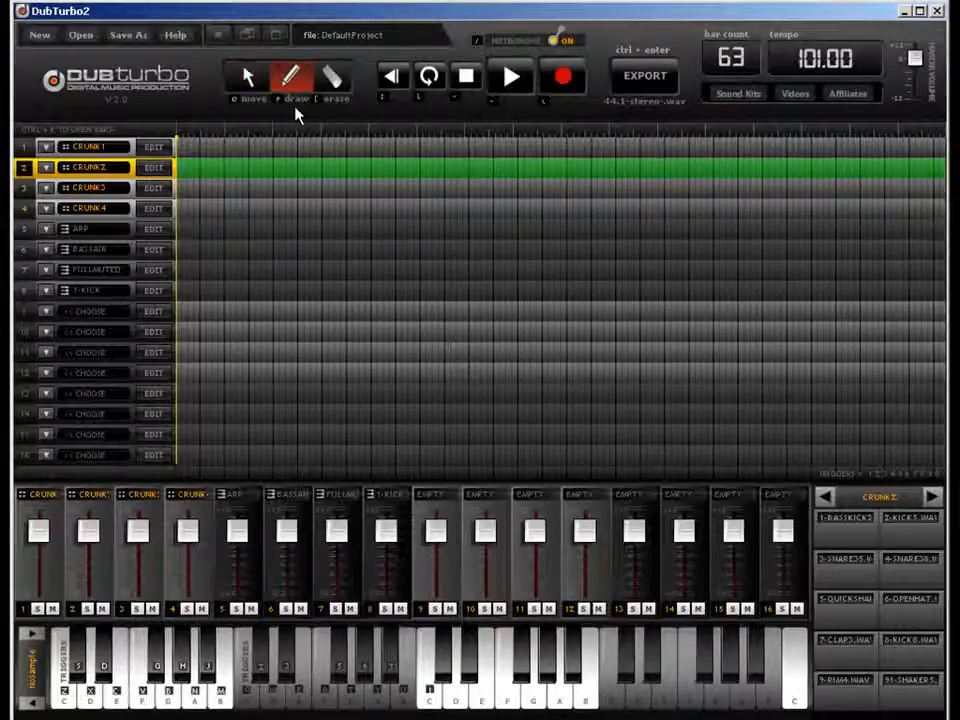
key(q)
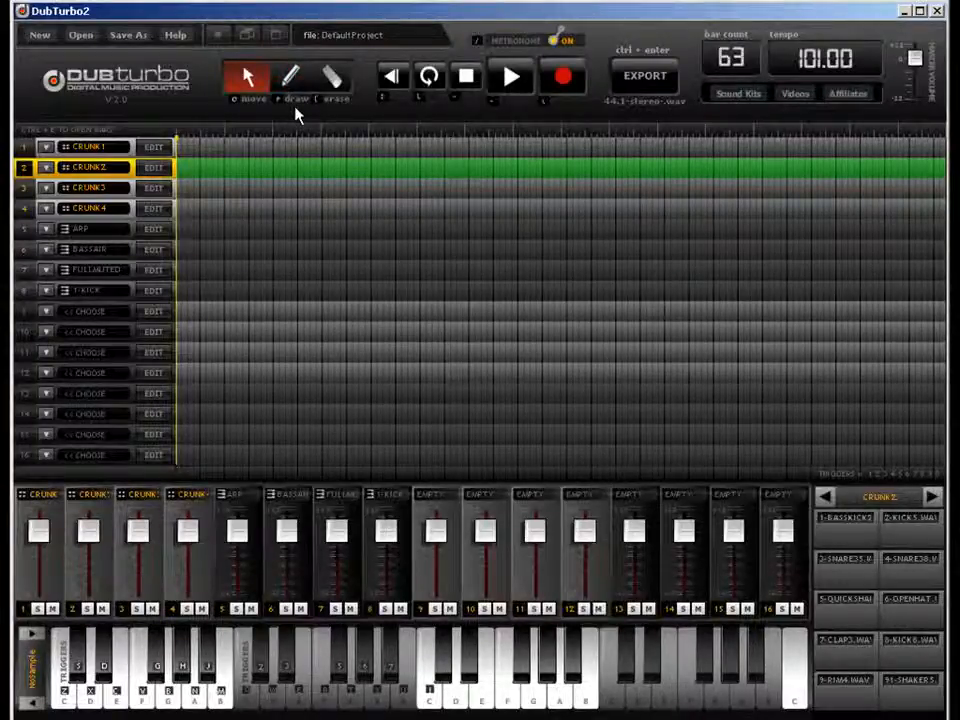
key(t)
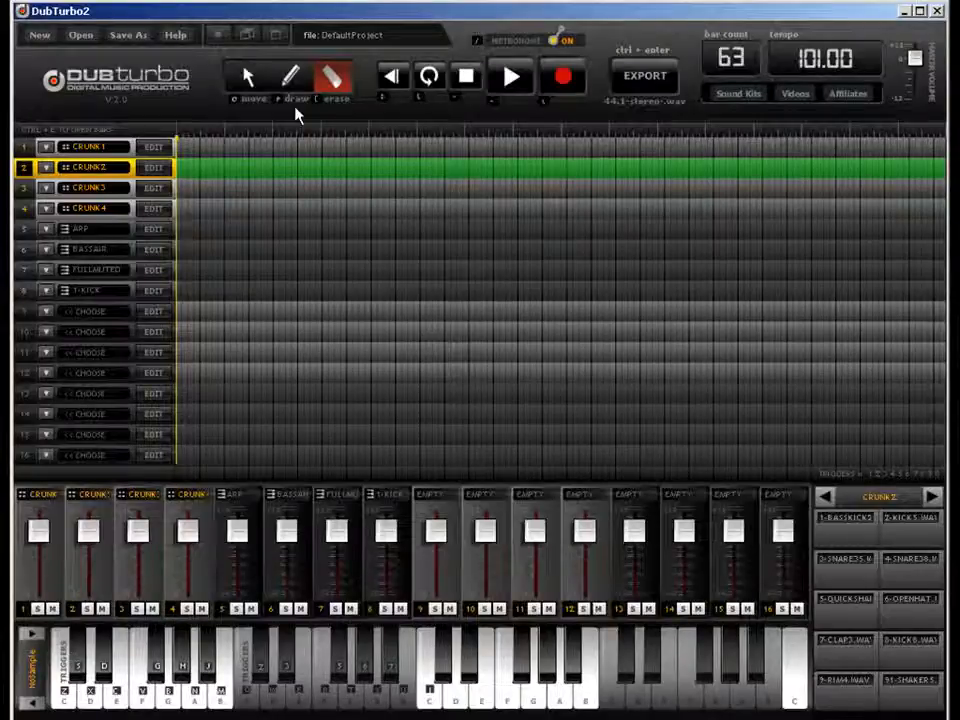
key(e)
key(r)
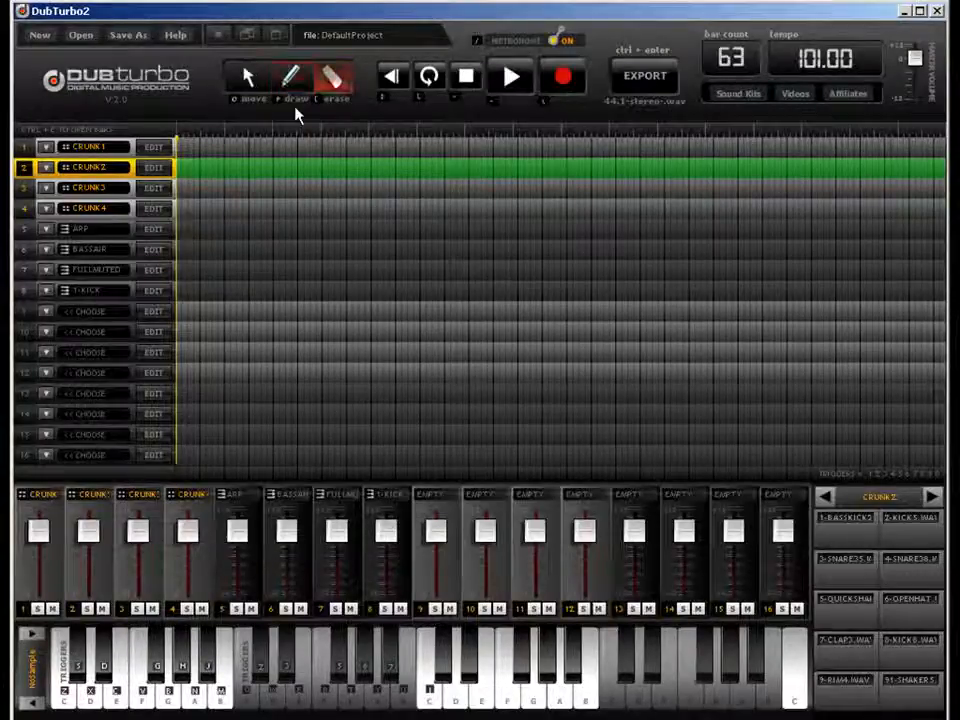
key(e)
key(t)
key(e)
key(t)
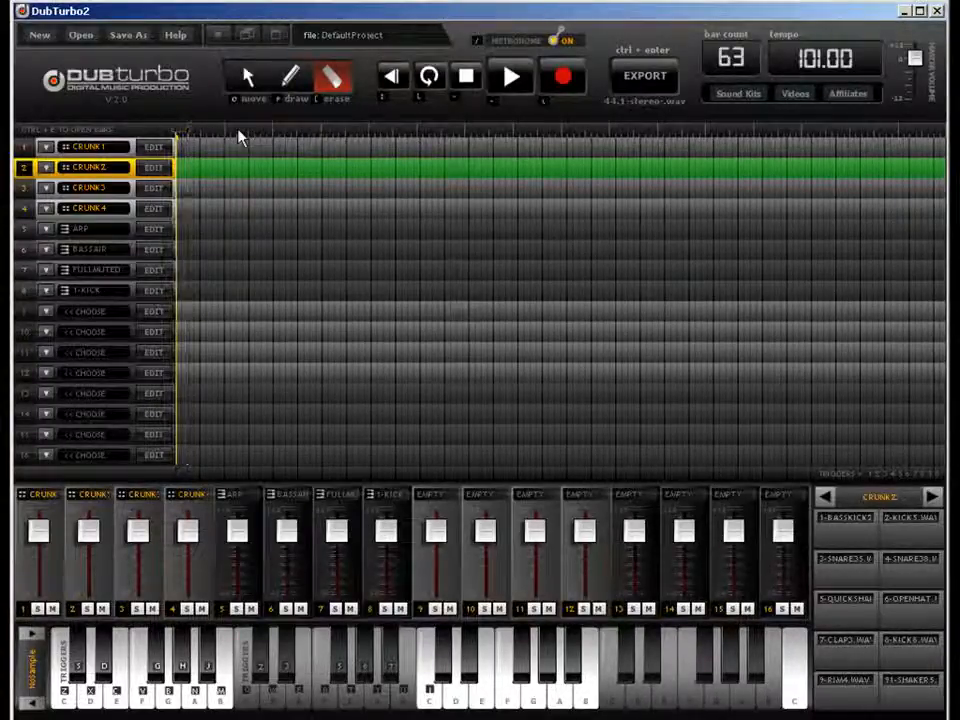
Step: Enable the loop region and extend its end to cover about the first nine bars
key(l)
key(l)
key(l)
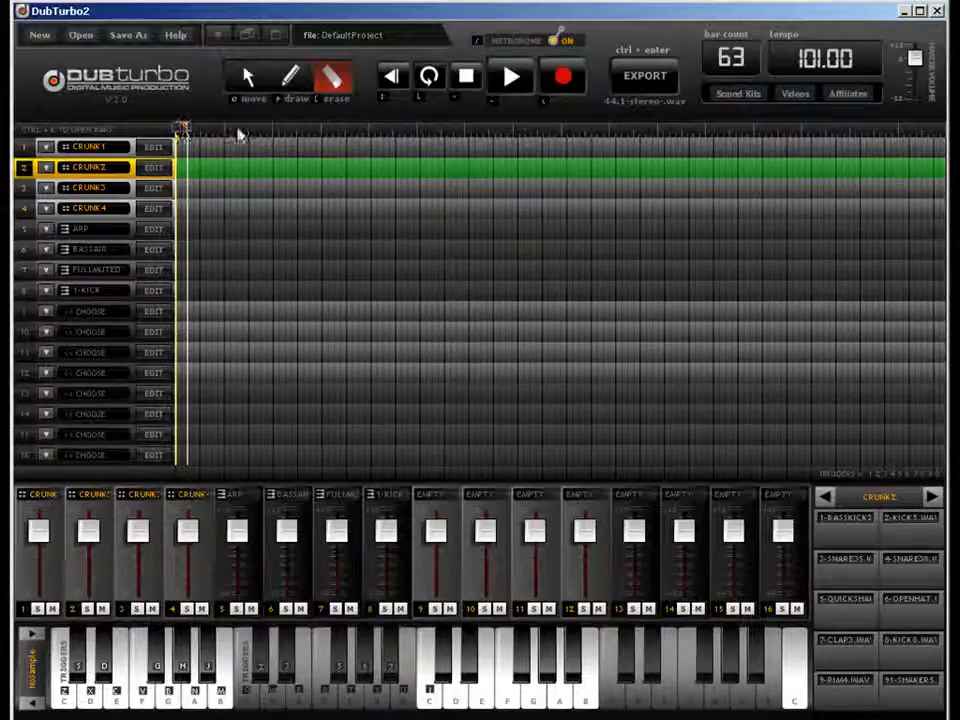
mouse_move(180, 129)
mouse_down()
mouse_move(315, 133)
mouse_move(279, 130)
mouse_up()
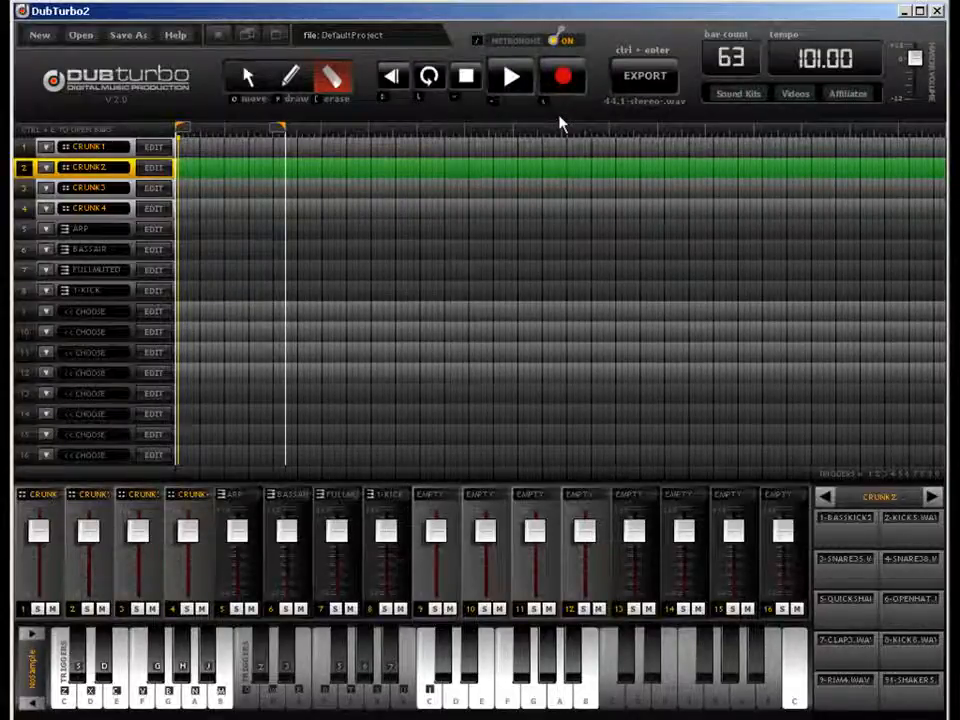
Step: Draw a one-bar clip in the second bar of the CRUNK1 track using the Draw tool
key(q)
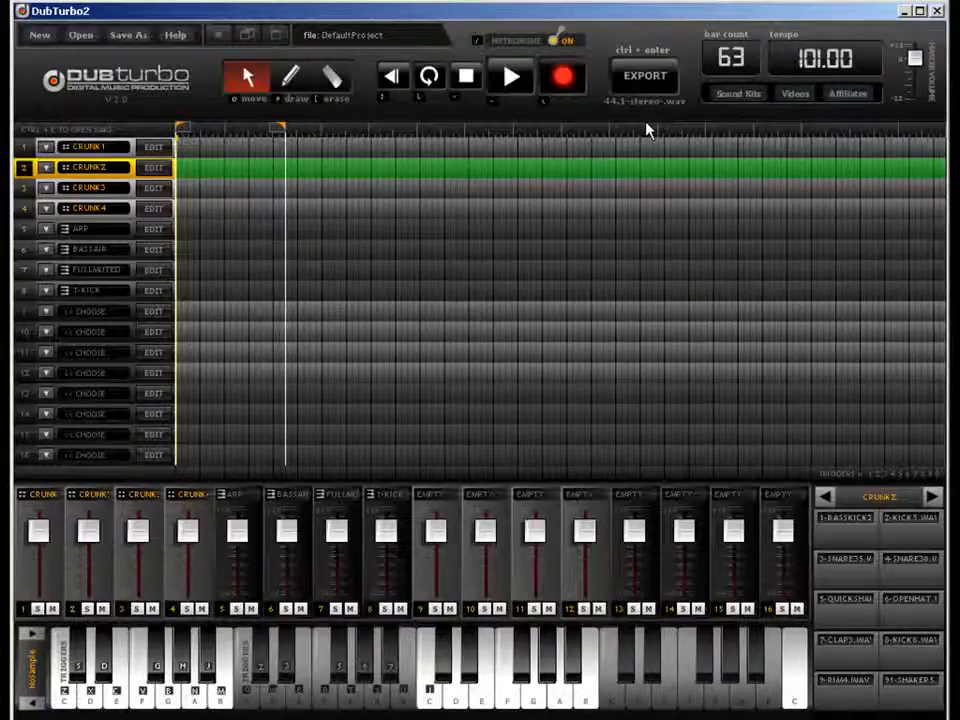
key(r)
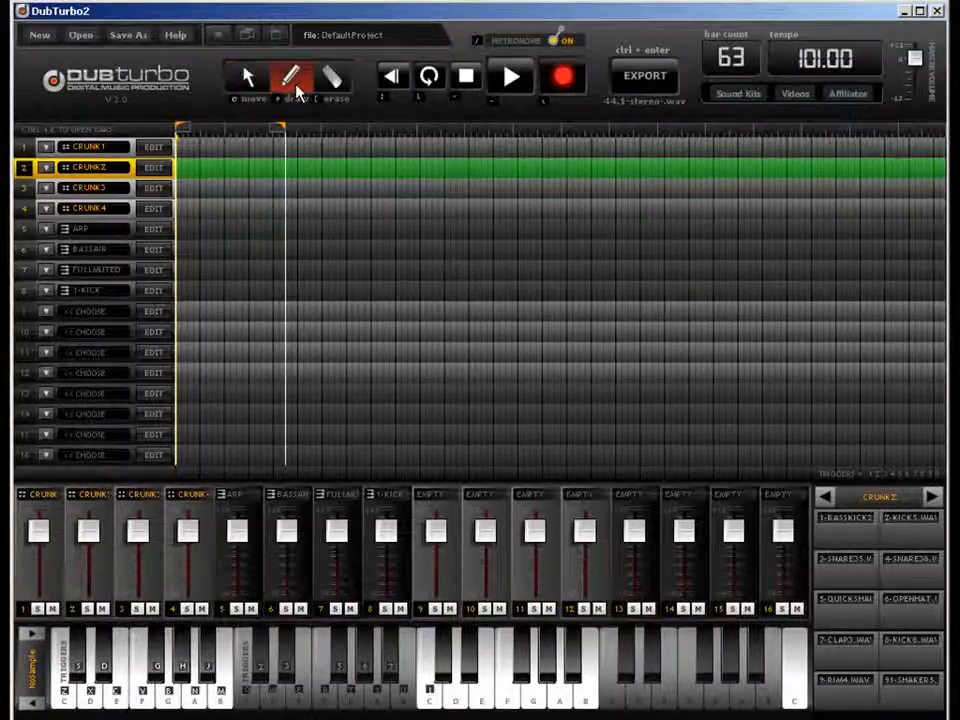
click(194, 149)
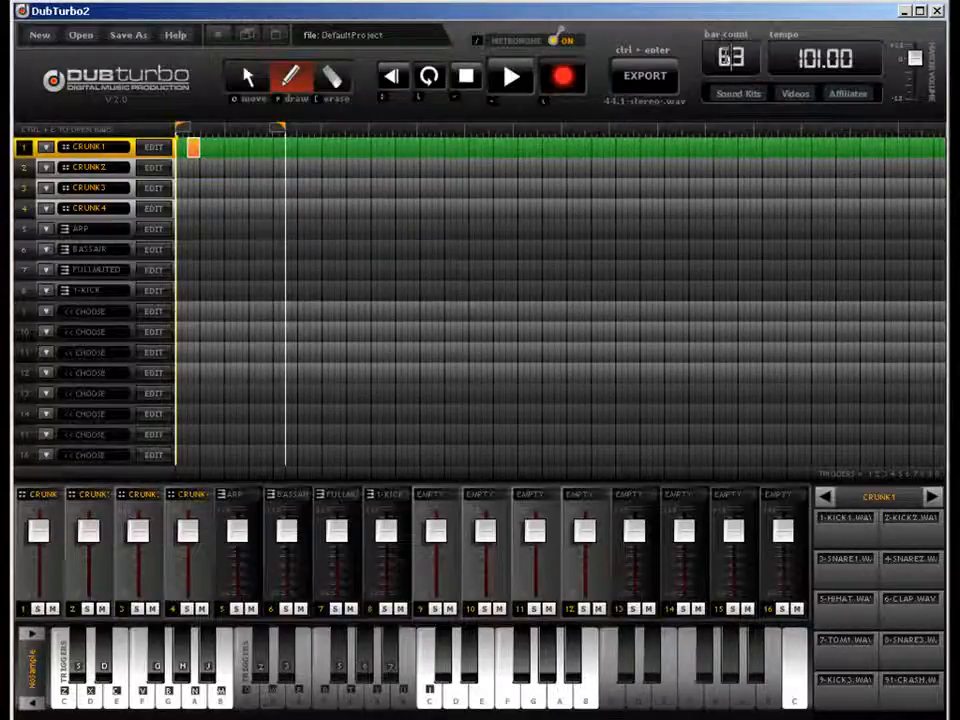
Step: Set the bar count to 2 and erase the clip in the second bar of CRUNK1
double_click(733, 58)
text(2)
key(Return)
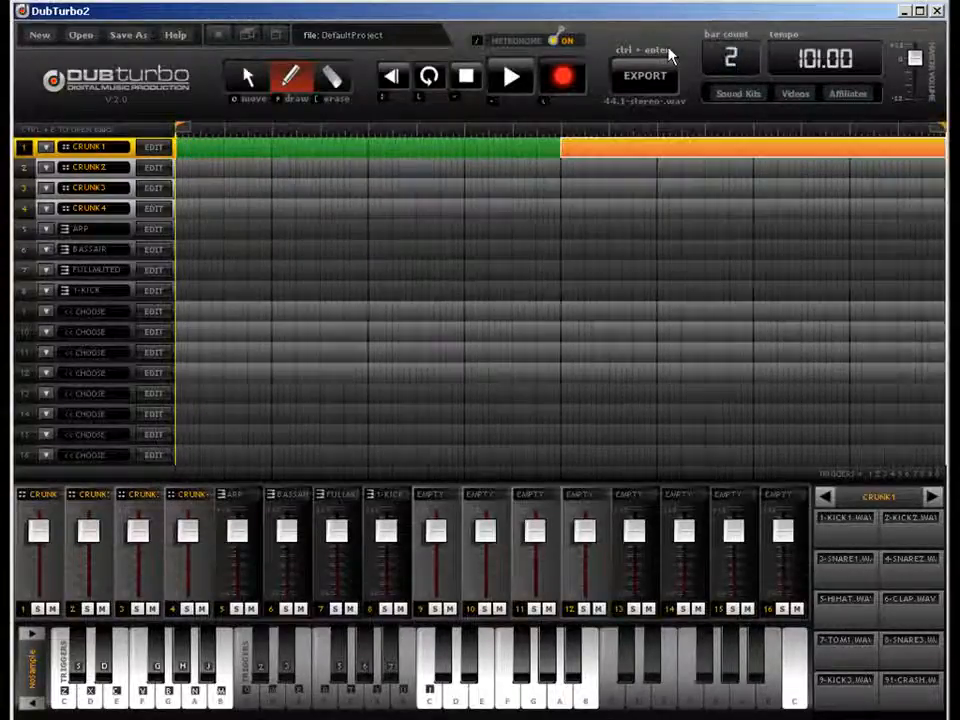
click(332, 78)
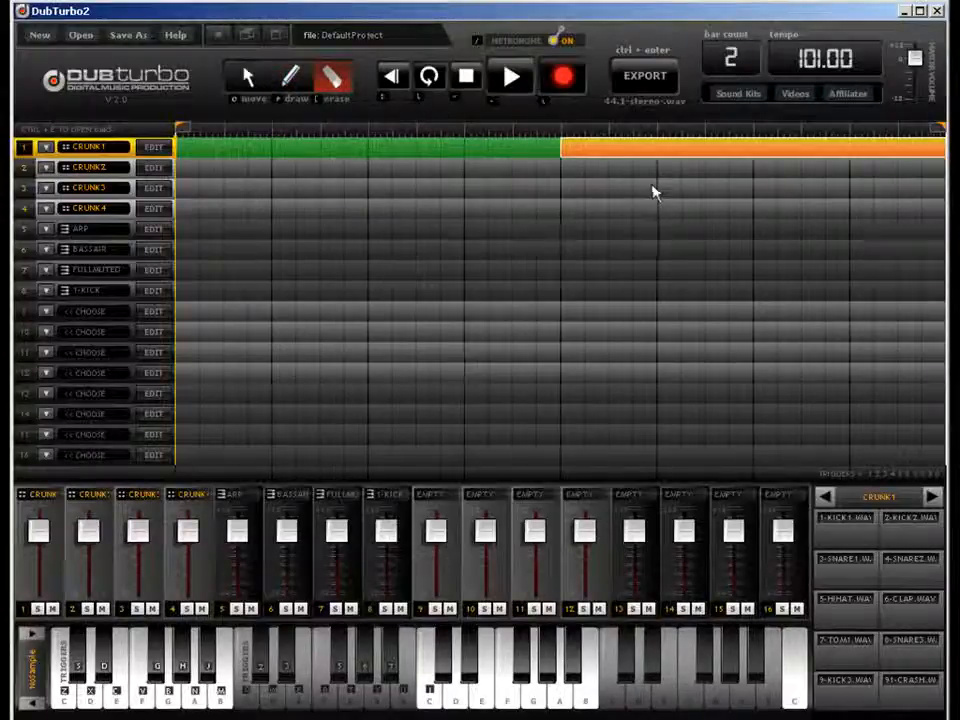
click(662, 152)
Step: Draw one-bar clips in the first bar of CRUNK1 and in both bars of CRUNK2
click(290, 80)
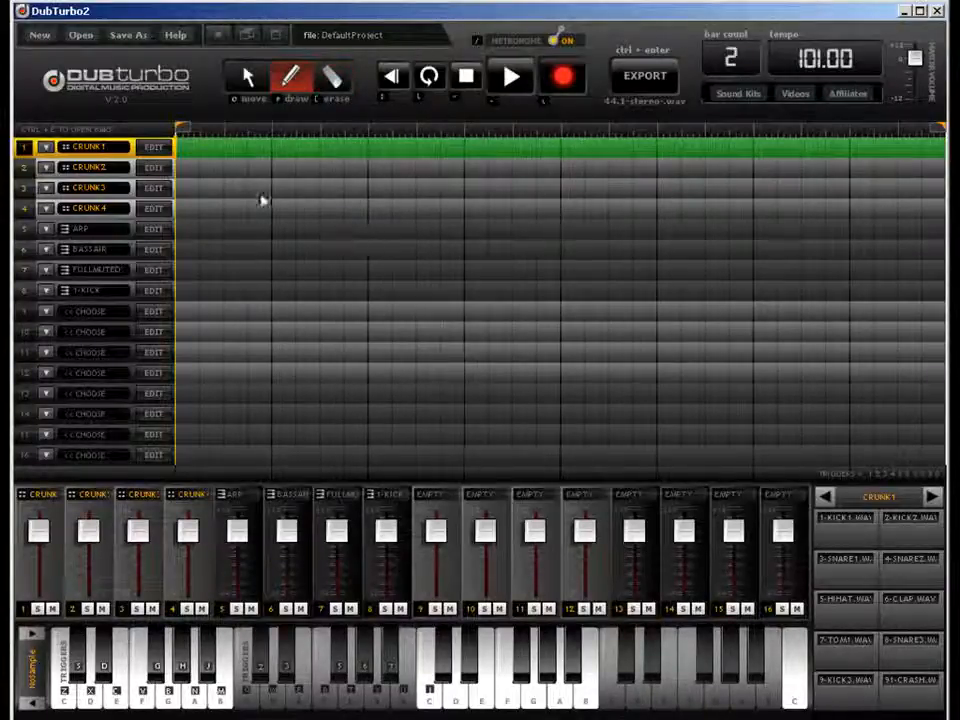
click(228, 150)
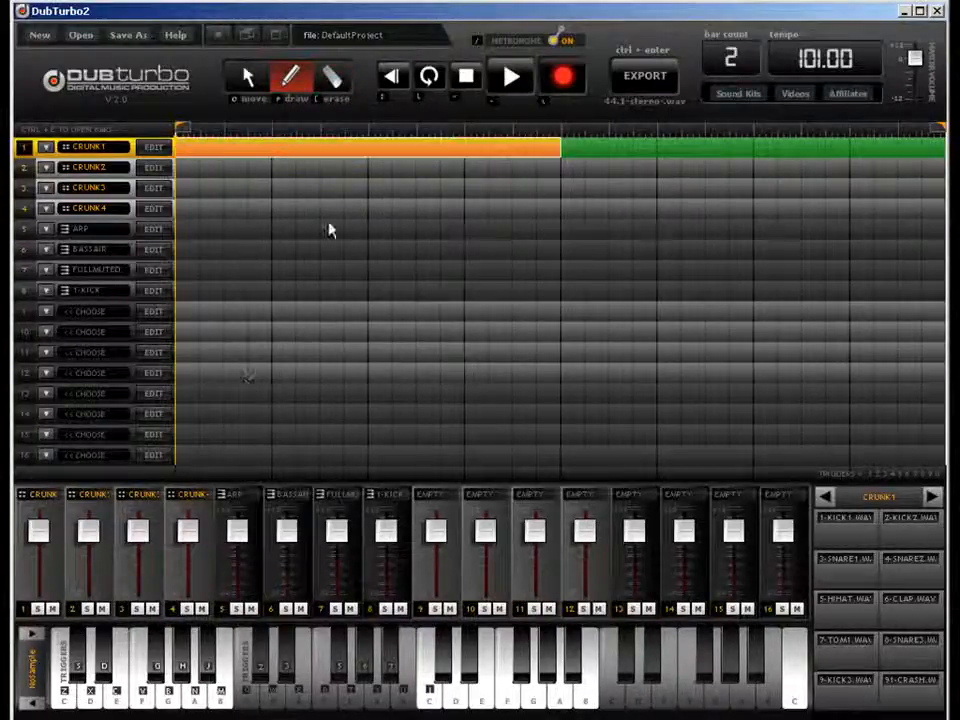
click(338, 172)
click(903, 175)
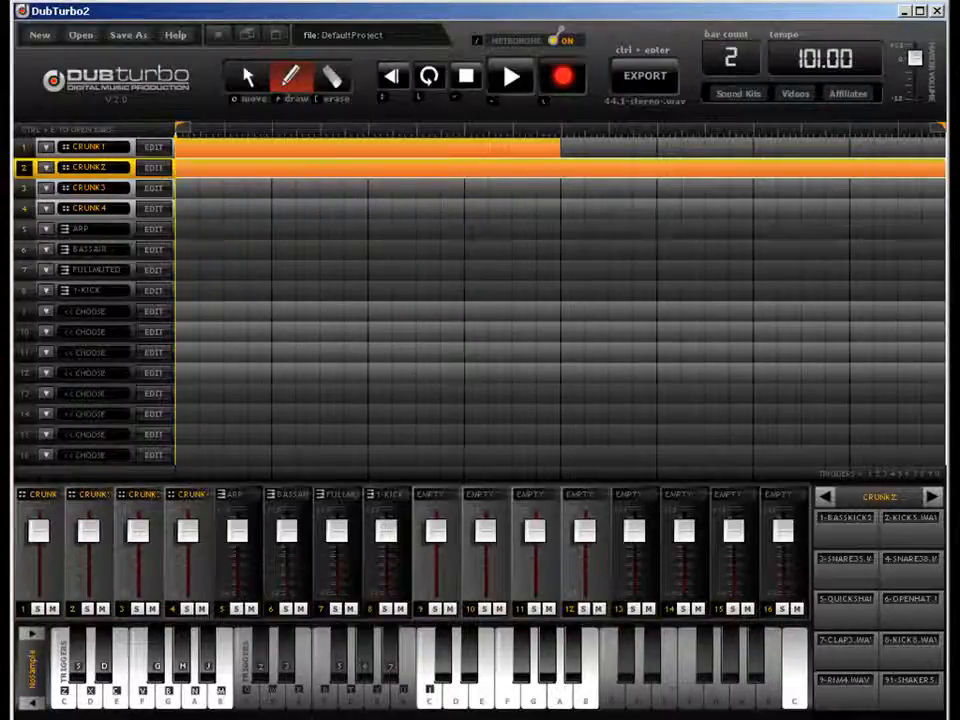
Step: Remove the clip from the first bar of CRUNK1 and draw new clips in both of its bars
click(283, 151)
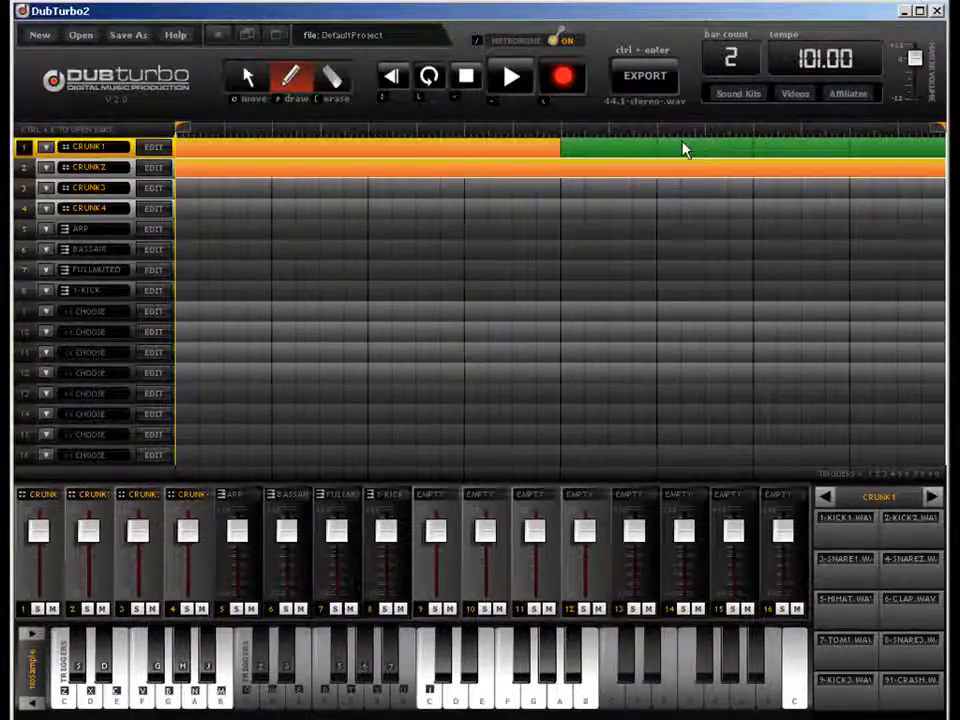
click(345, 151)
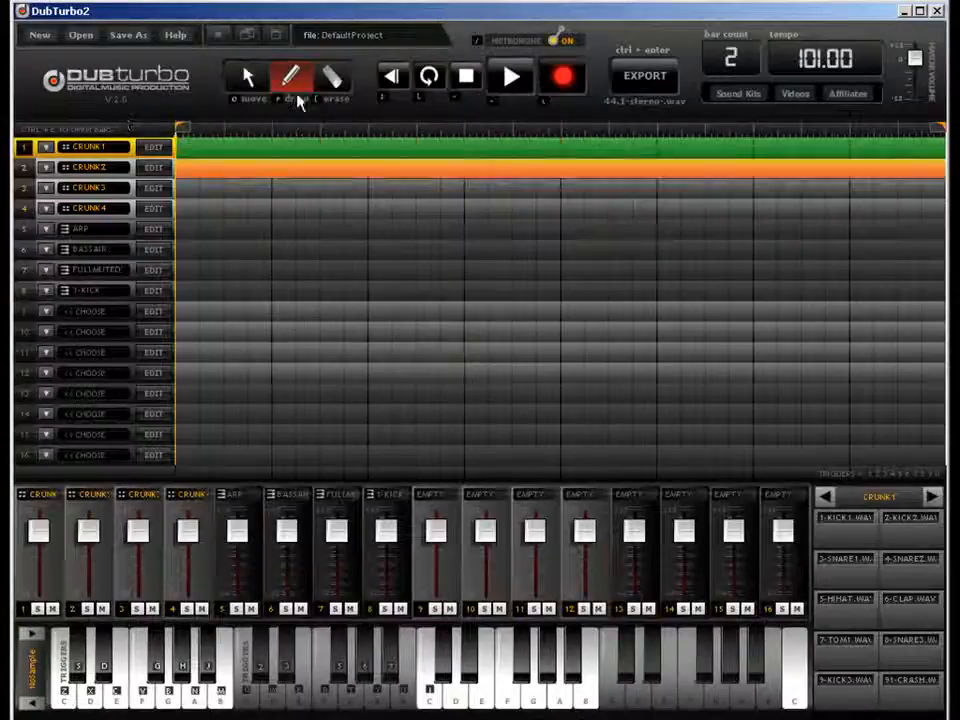
click(290, 155)
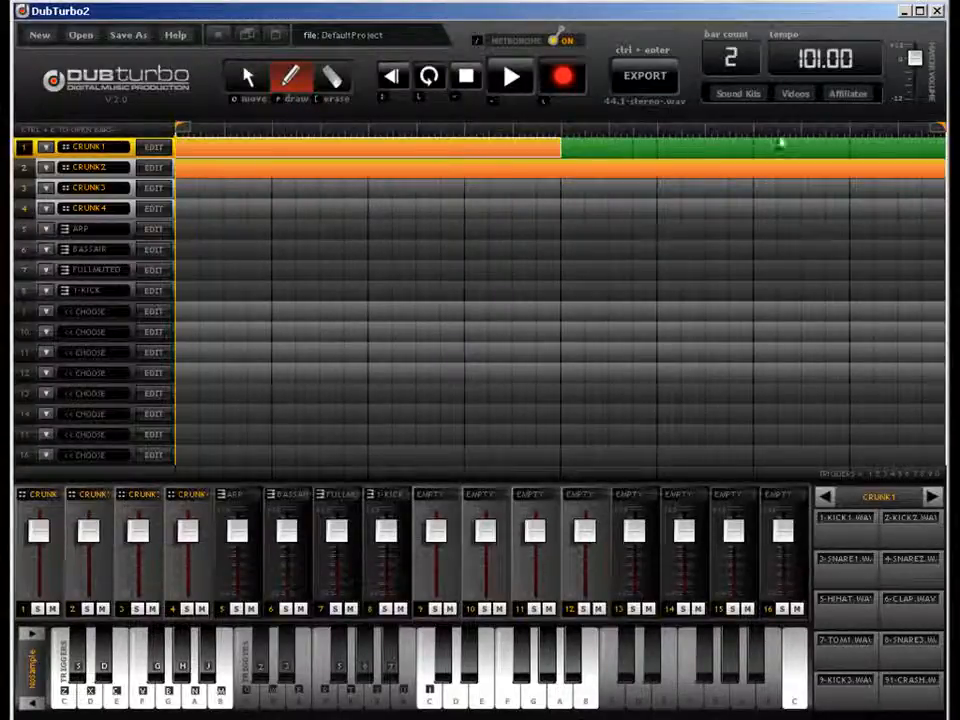
click(778, 148)
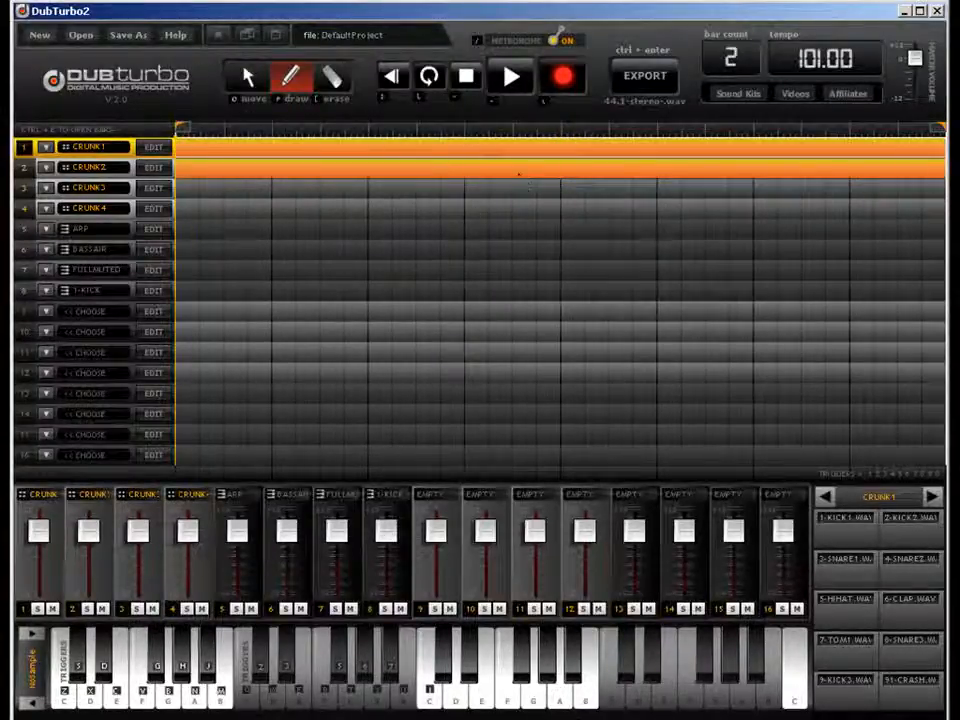
Step: Open the CRUNK1 clip in the drum editor with the Move tool and look through the A to M and N to Z kit lists
click(248, 77)
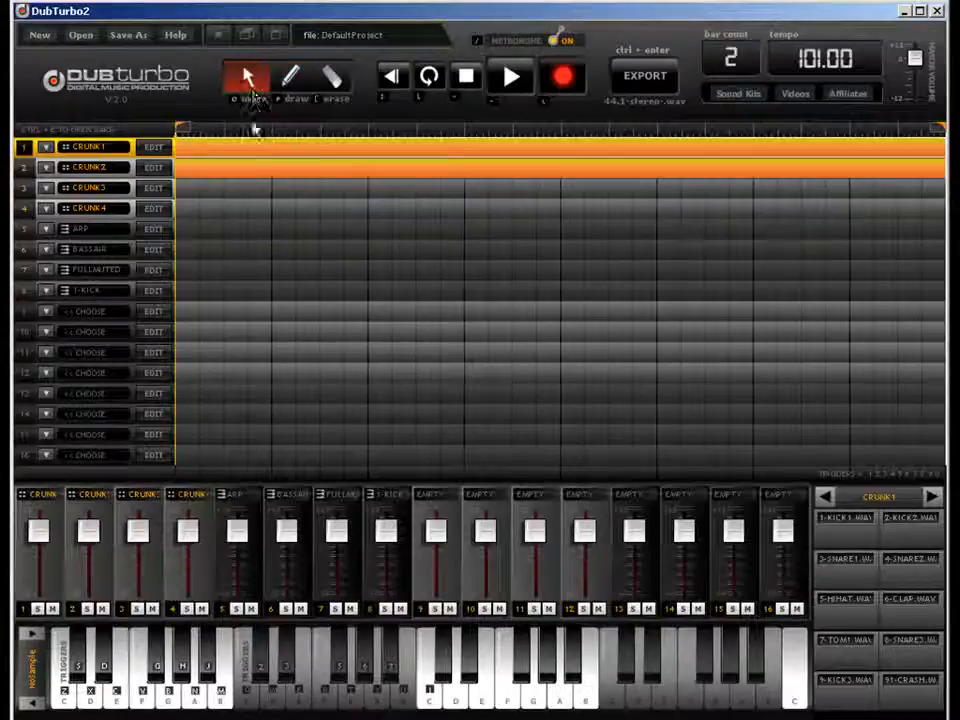
double_click(275, 163)
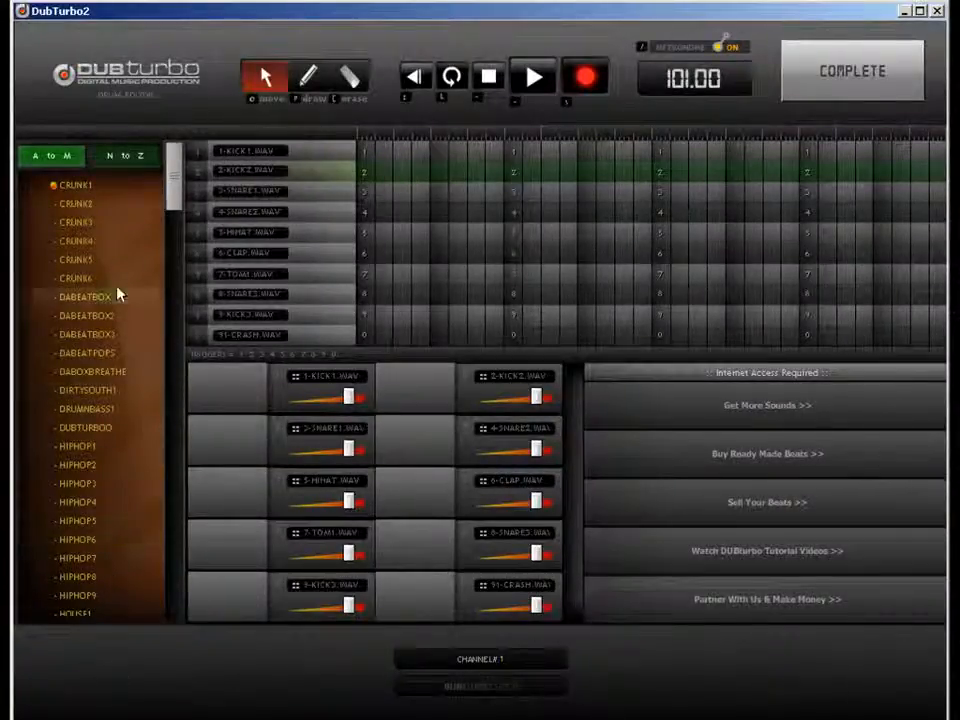
click(121, 162)
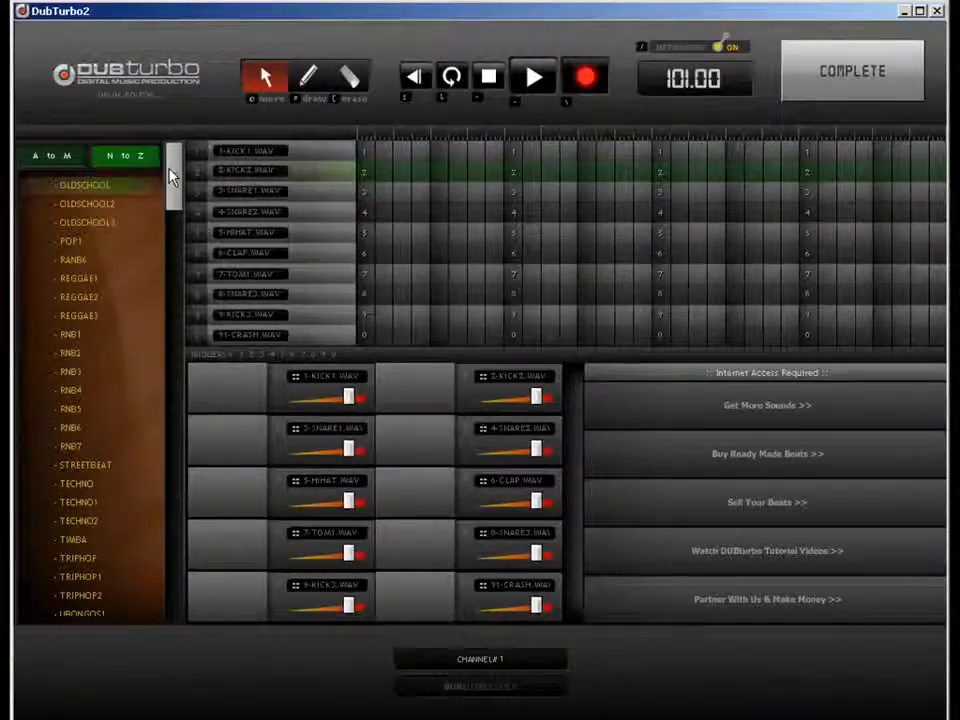
mouse_move(171, 177)
mouse_down()
mouse_move(171, 450)
mouse_move(171, 160)
mouse_up()
click(50, 158)
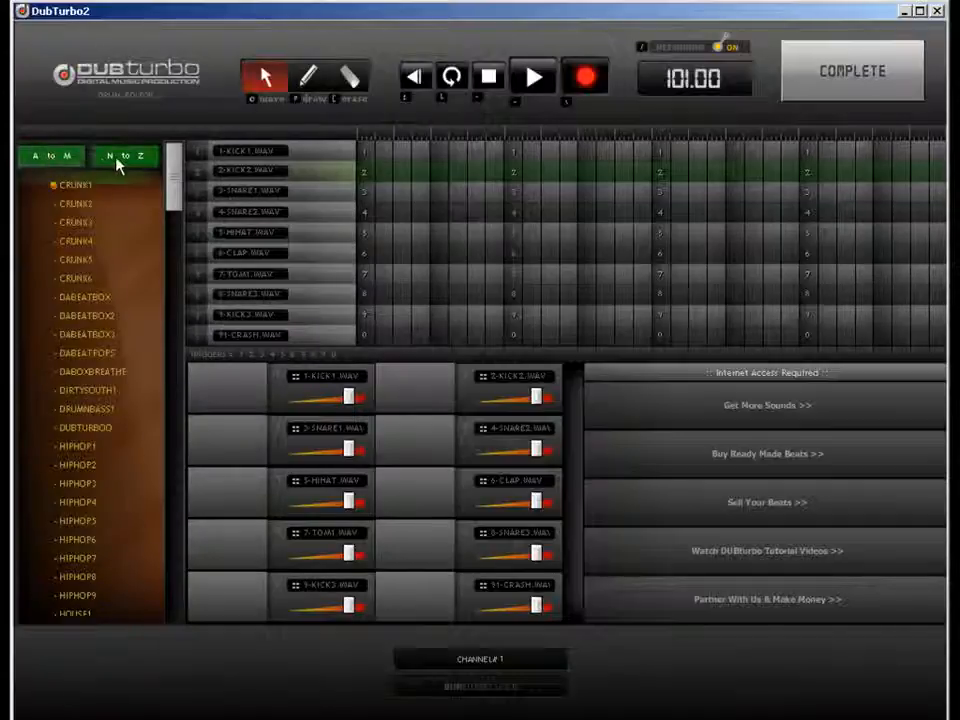
click(118, 160)
click(66, 160)
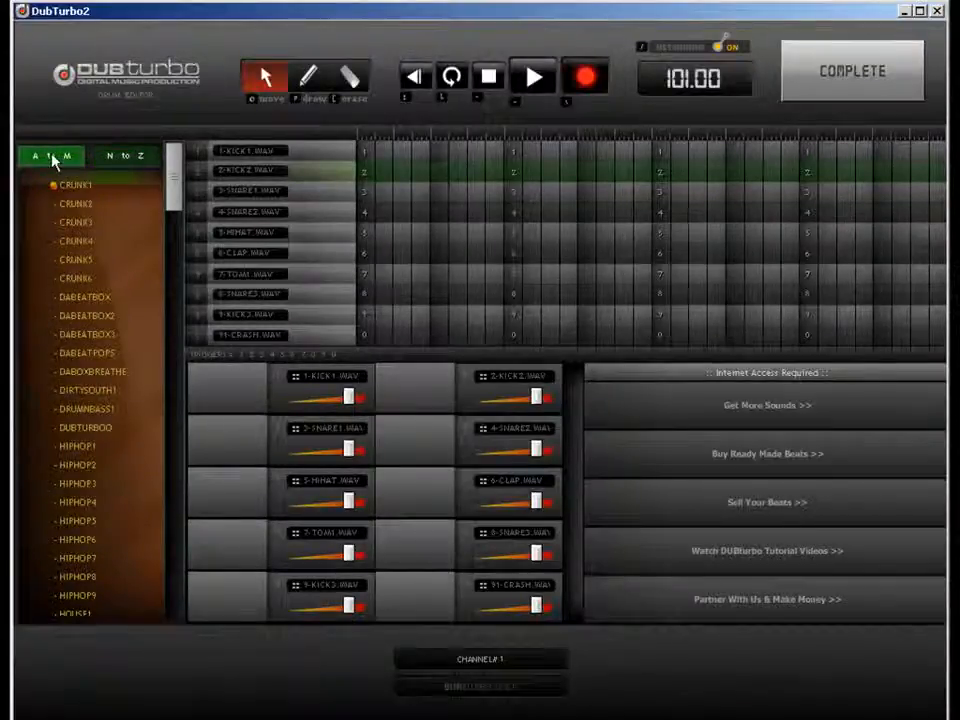
drag(178, 177, 178, 122)
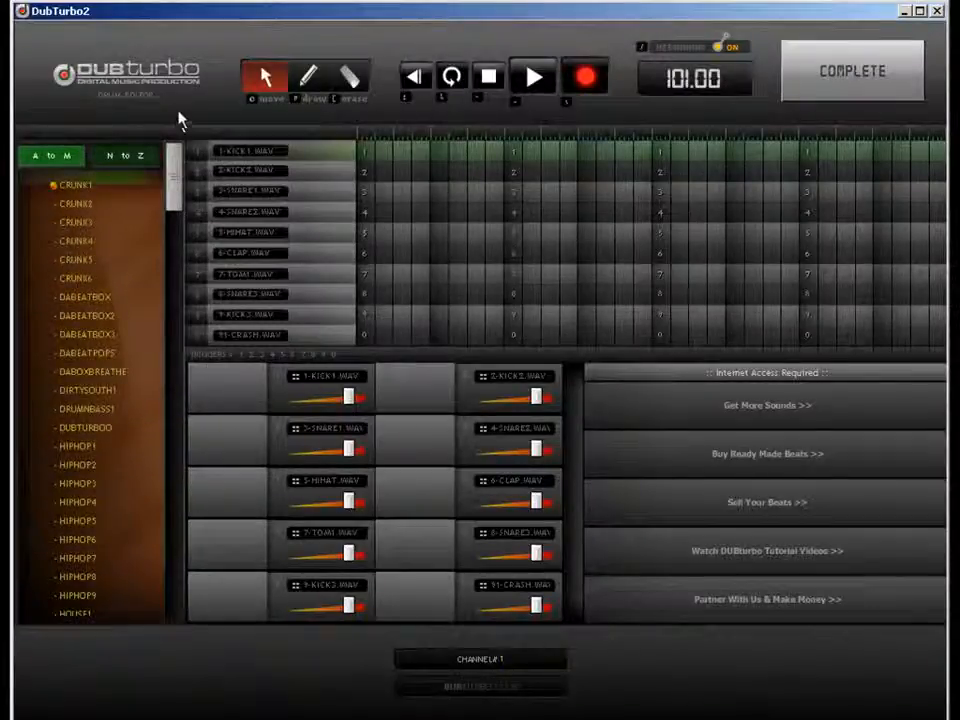
click(137, 156)
click(52, 158)
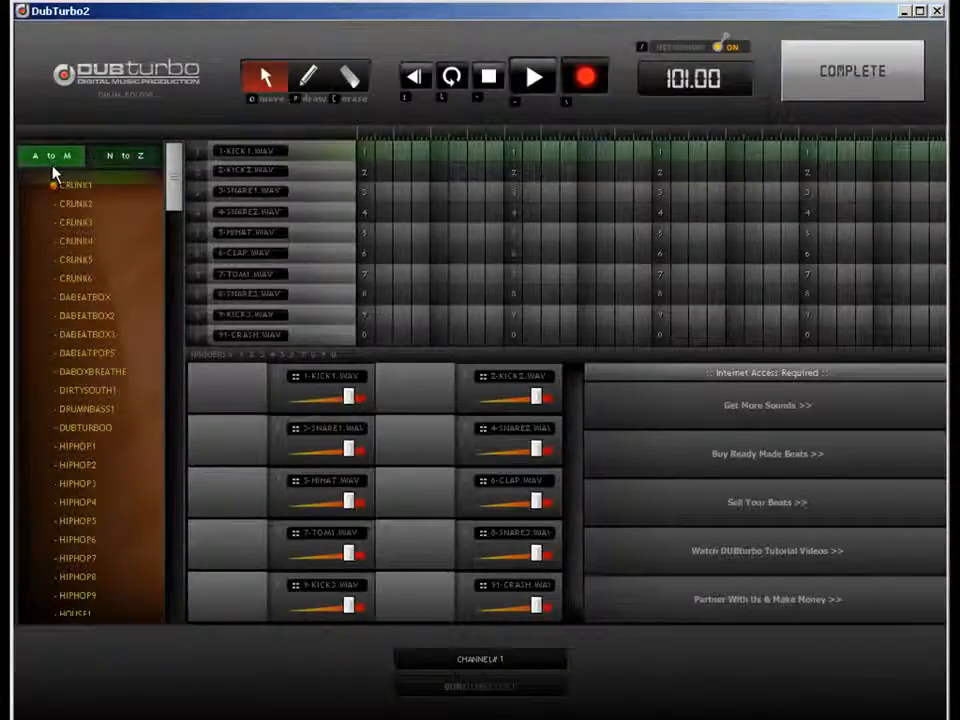
Step: Load the HIPHOP4 drum kit and lower the volume of the 9-TOM.WAV sample slightly
click(90, 508)
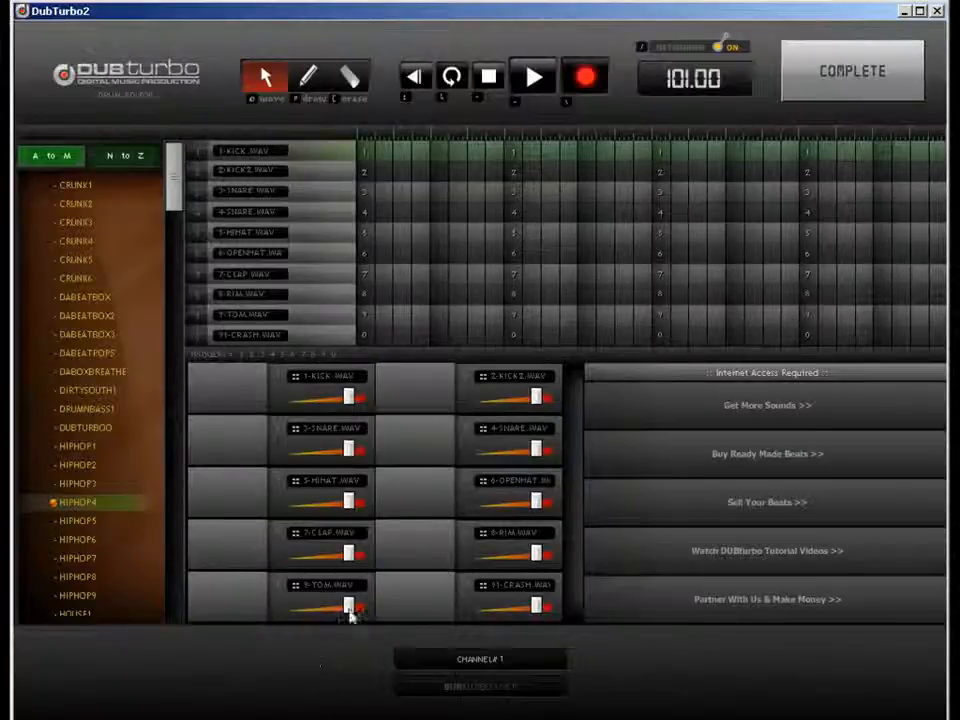
mouse_move(330, 615)
mouse_down()
mouse_move(345, 607)
mouse_move(336, 616)
mouse_up()
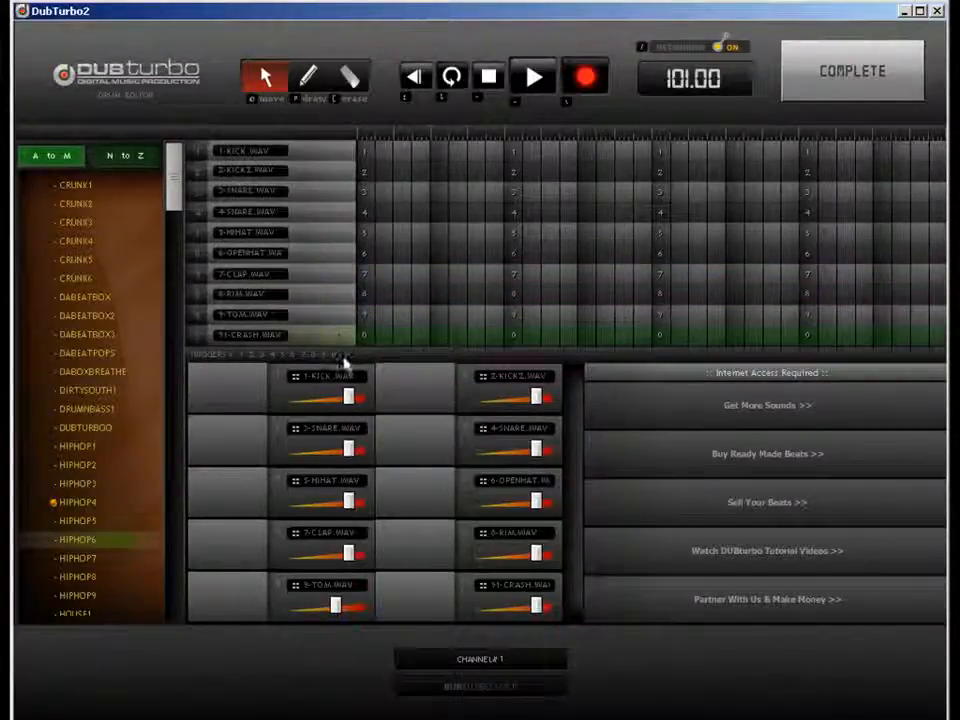
Step: Draw a 1-KICK.WAV hit on grid step 1 and 3-SNARE.WAV hits on steps 5, 13, 21 and 29
click(307, 80)
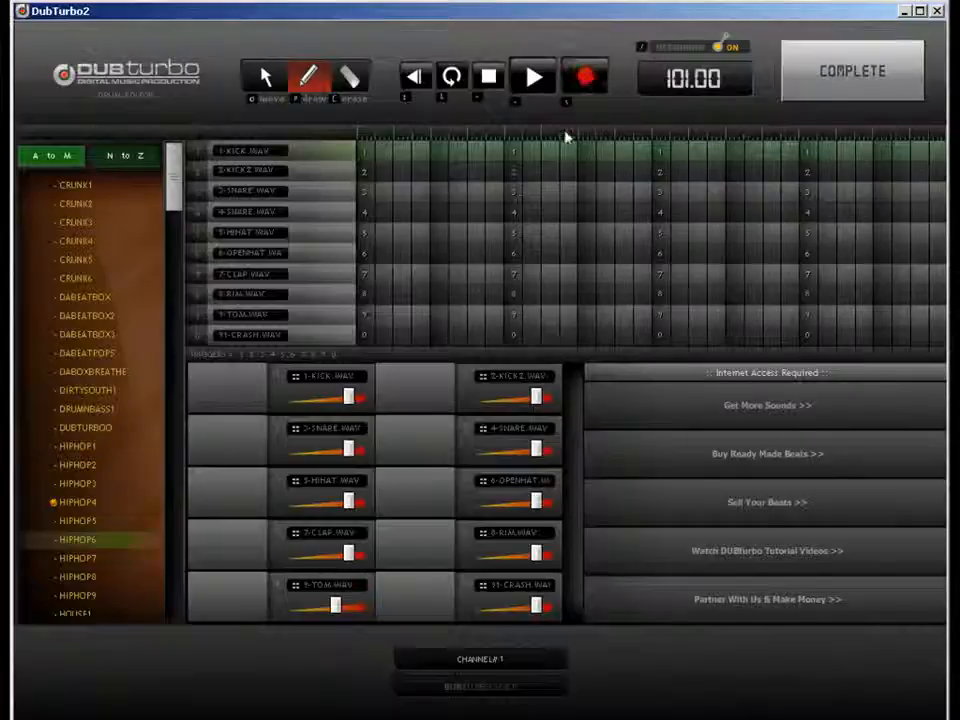
click(366, 152)
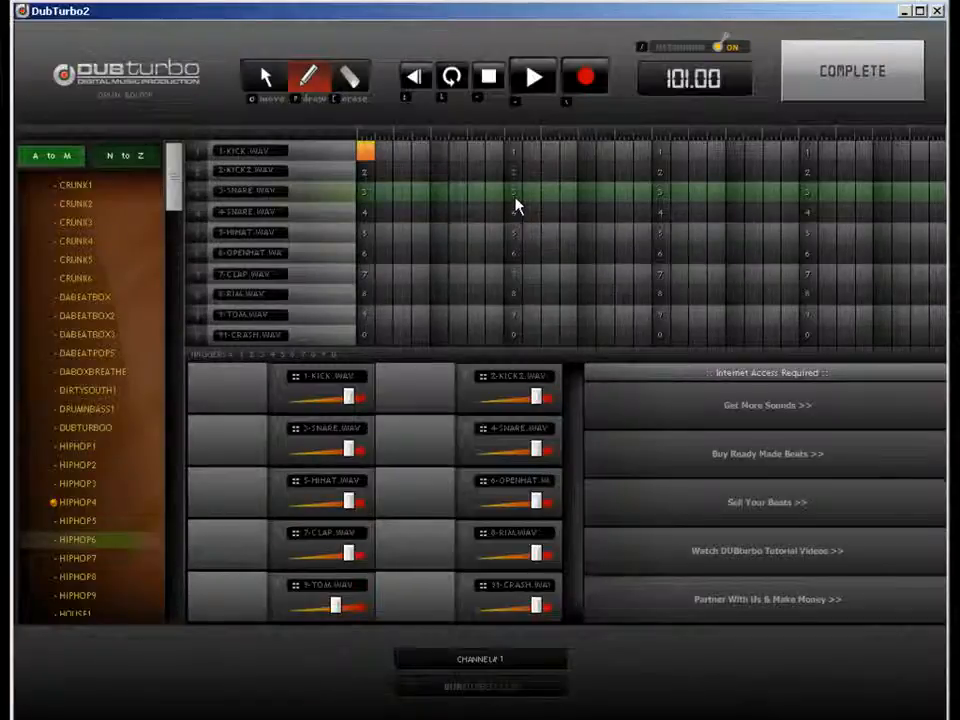
click(586, 192)
click(733, 193)
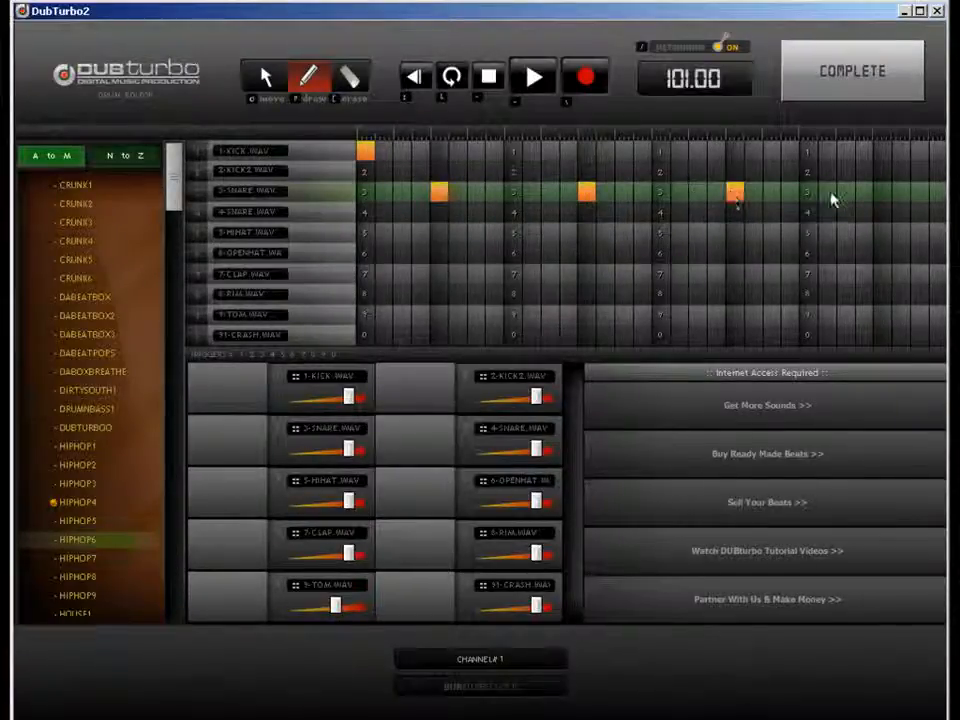
click(886, 195)
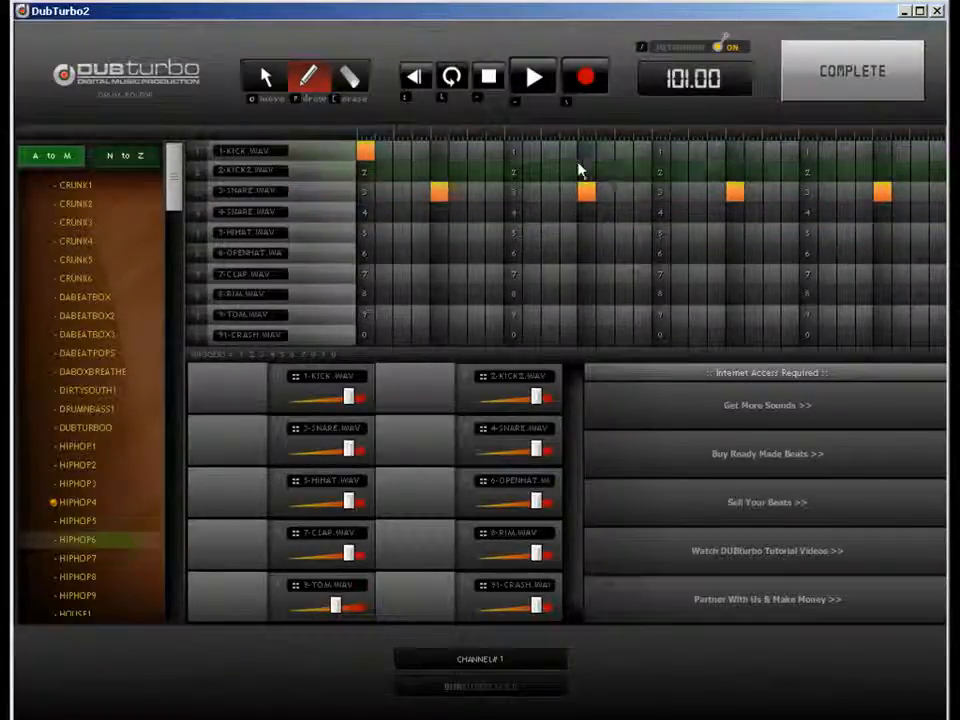
Step: Draw further 1-KICK.WAV hits on grid steps 7, 16, 17, 19 and 23, and complete the drum edit
click(662, 152)
click(646, 152)
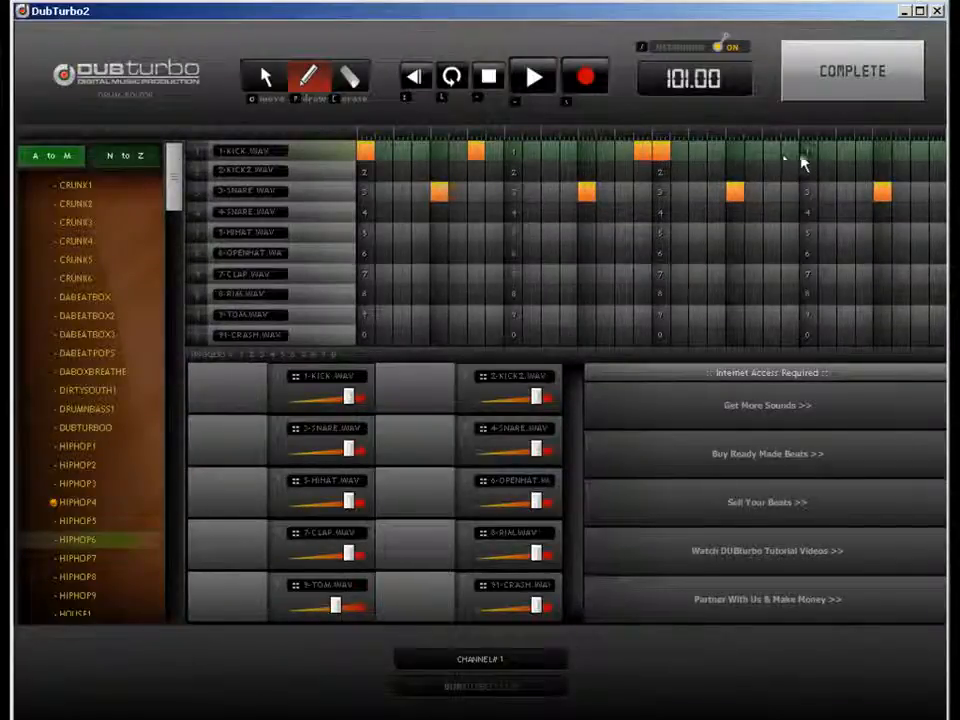
click(773, 152)
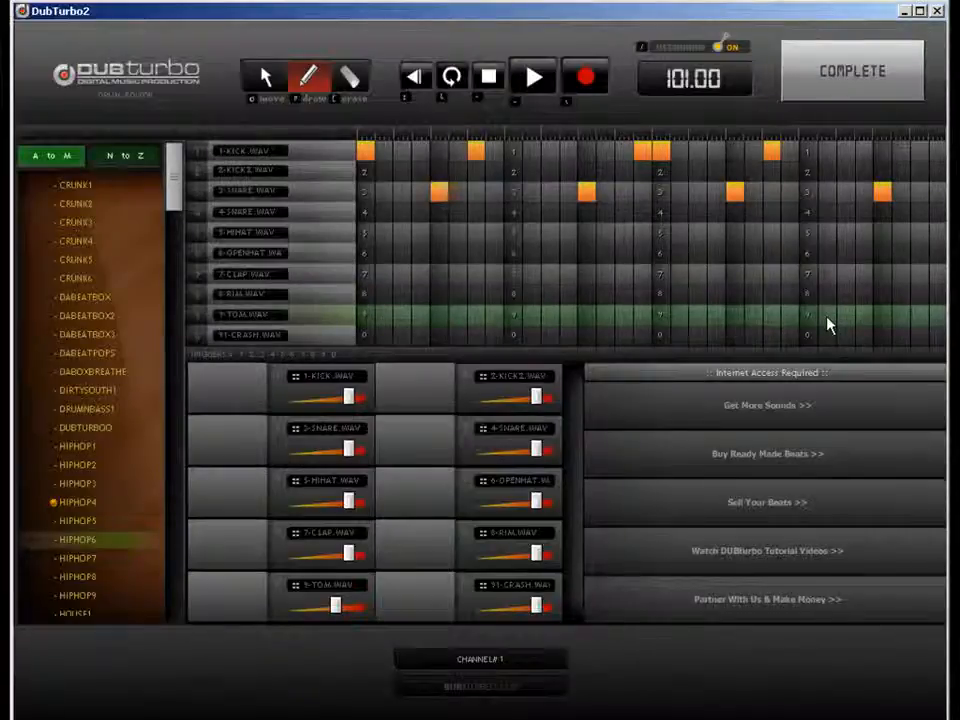
click(40, 221)
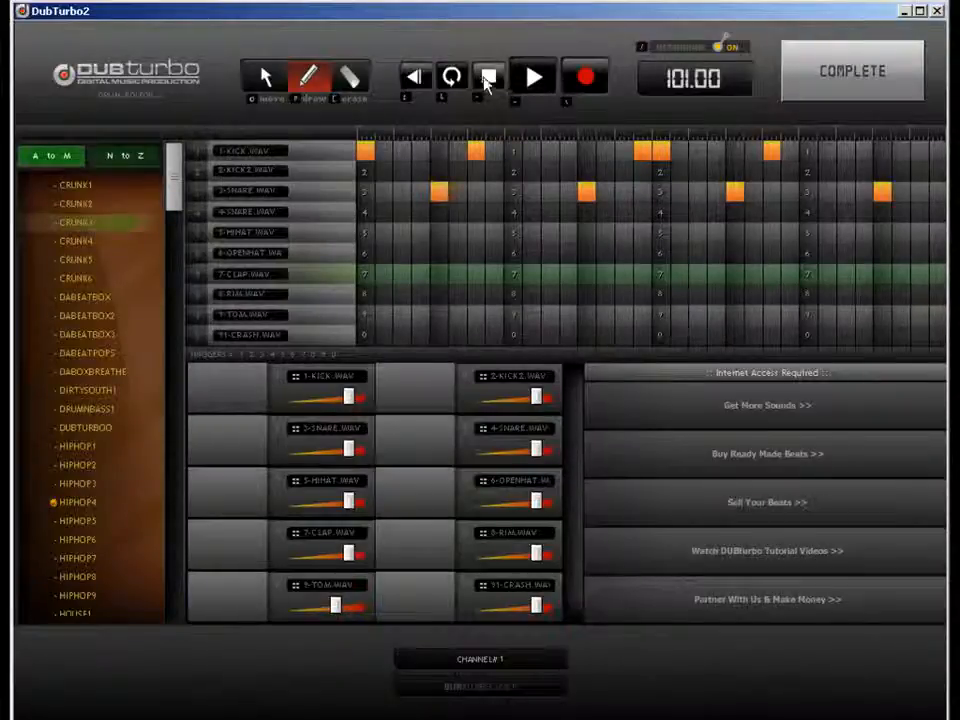
click(697, 152)
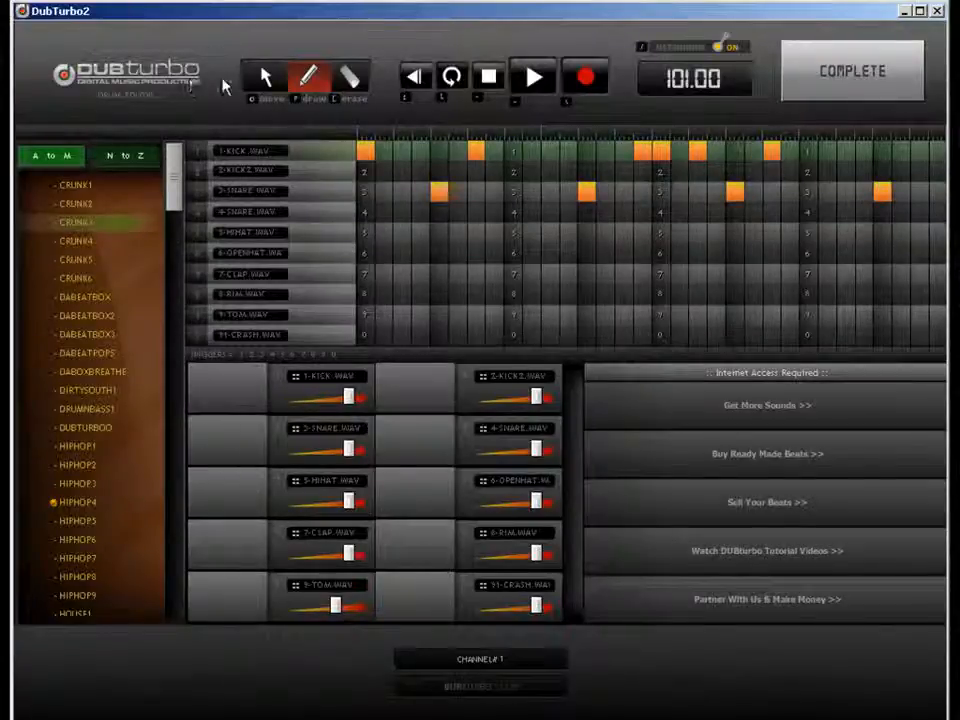
click(824, 85)
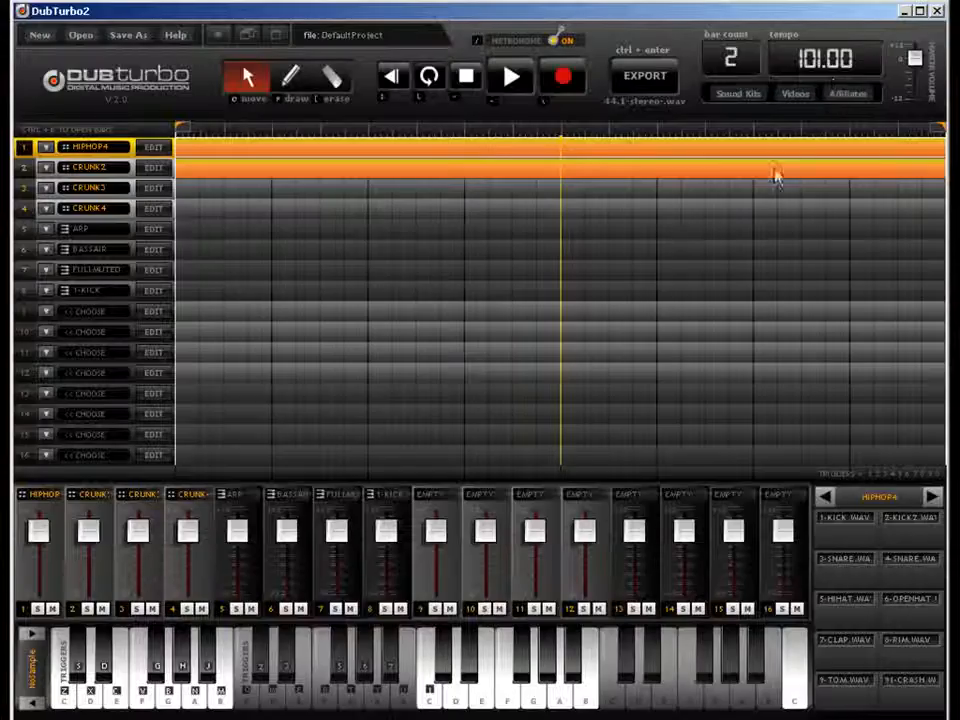
Step: Reopen the HIPHOP4 clip in the drum editor and re-enter the tempo as 101.00
click(825, 58)
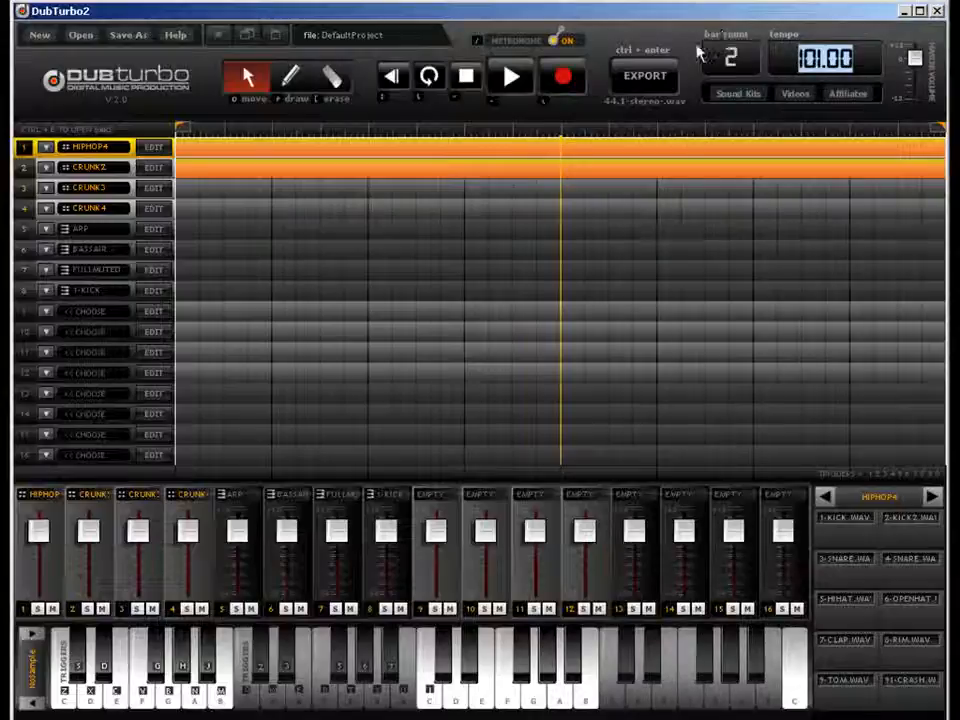
key(BackSpace)
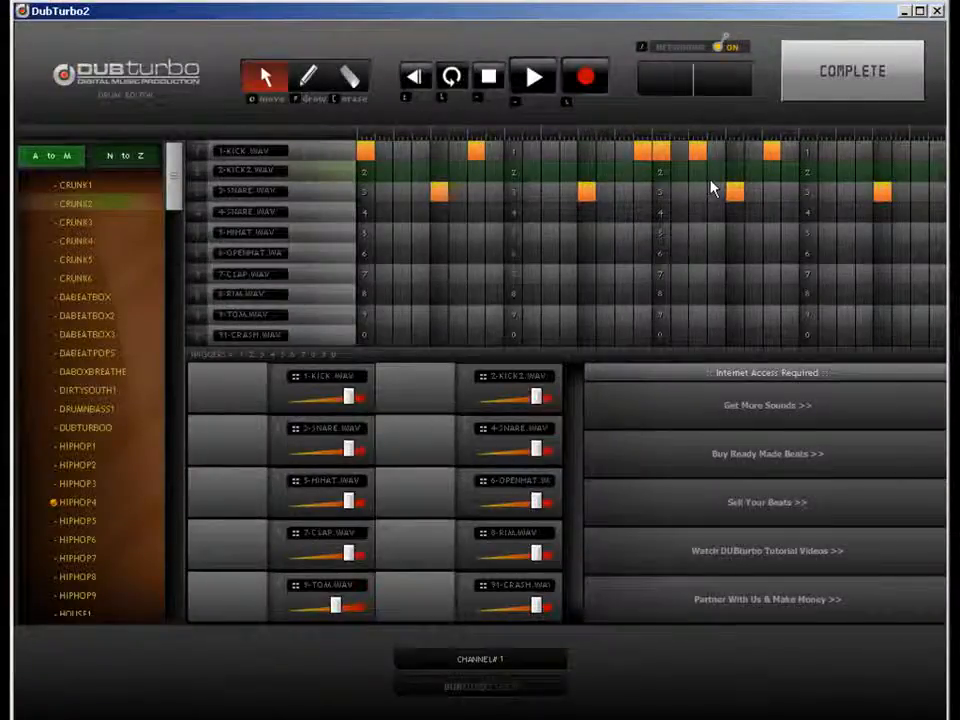
key(Return)
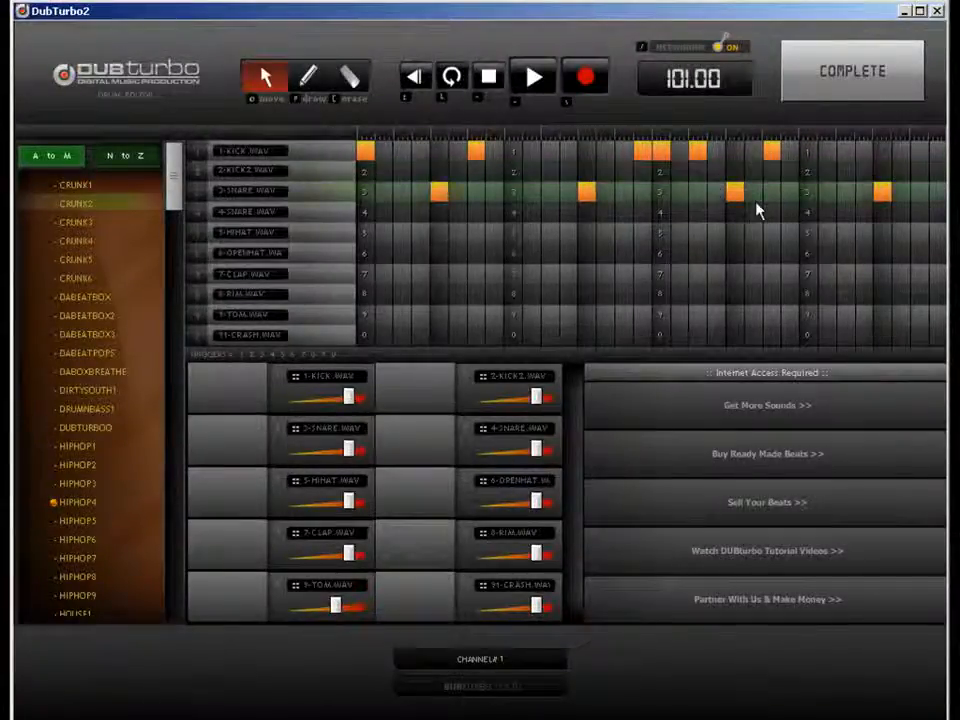
Step: Activate the Draw tool and look through the N to Z and A to M kit lists
click(322, 79)
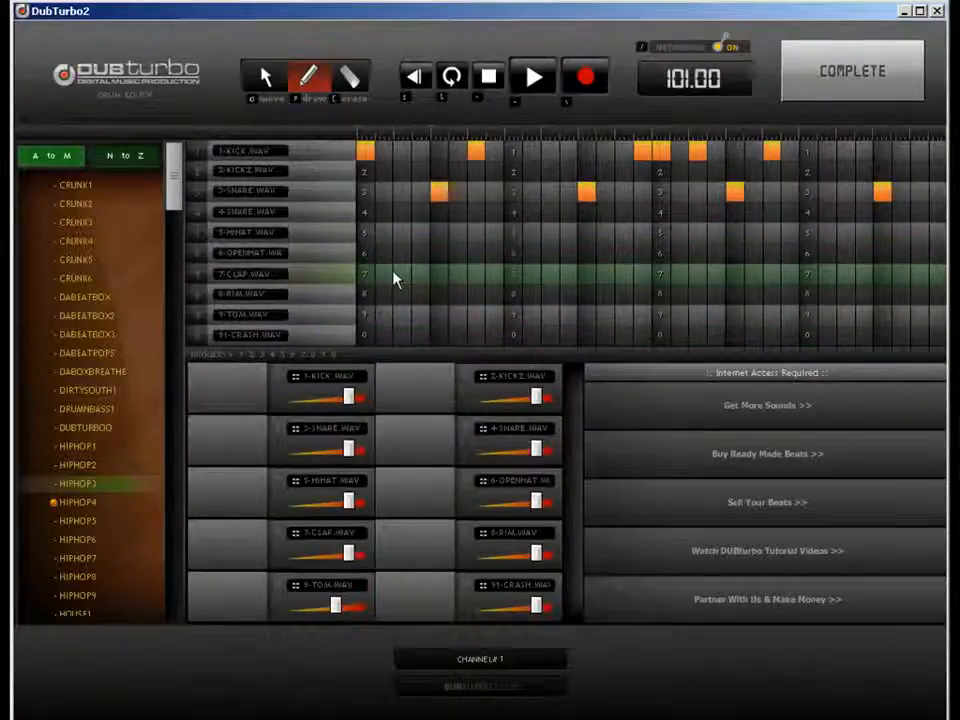
click(131, 163)
mouse_move(171, 178)
mouse_down()
mouse_move(171, 568)
mouse_move(171, 184)
mouse_up()
click(52, 156)
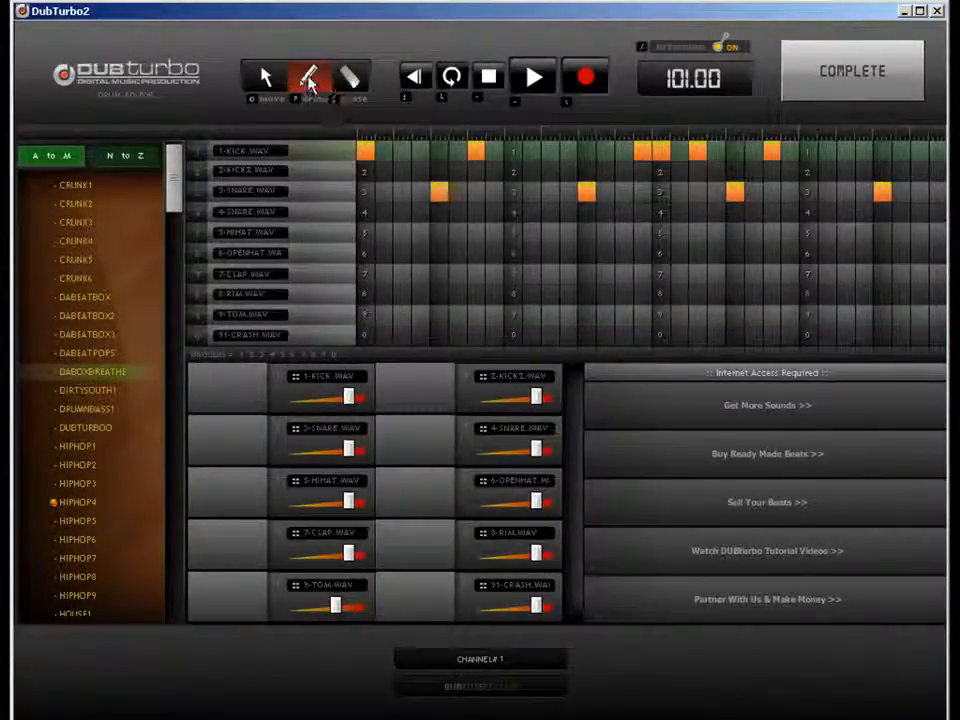
Step: Draw 5-HIHAT.WAV hits on grid steps 3, 7, 11, 15, 16, 17, 19, 23, 27 and 31
click(281, 241)
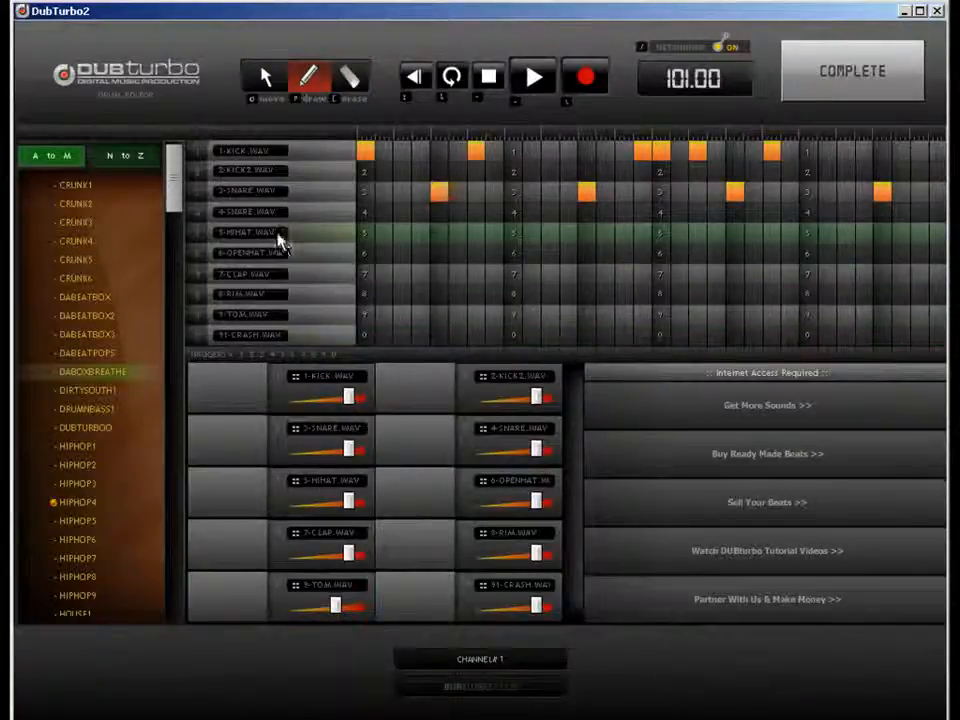
click(405, 236)
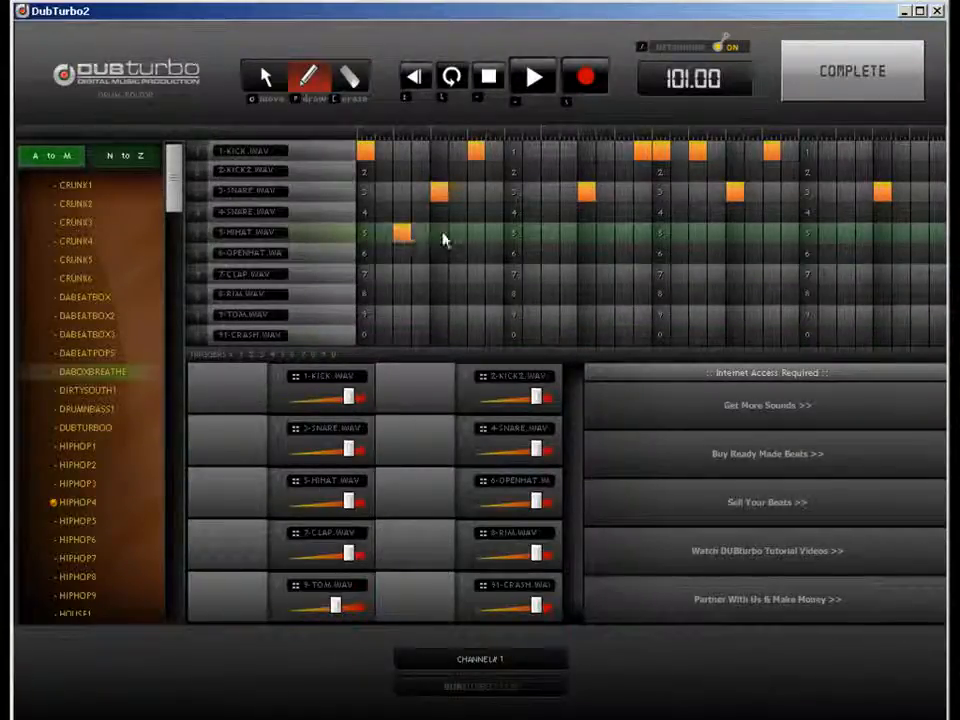
click(476, 235)
click(551, 236)
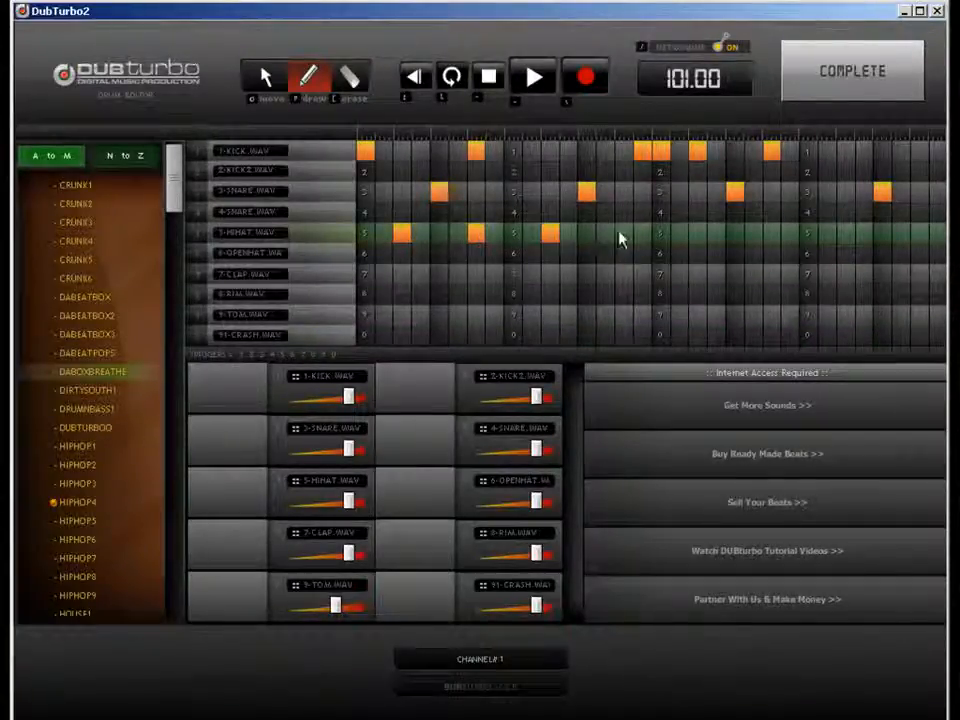
click(623, 236)
click(641, 236)
click(660, 236)
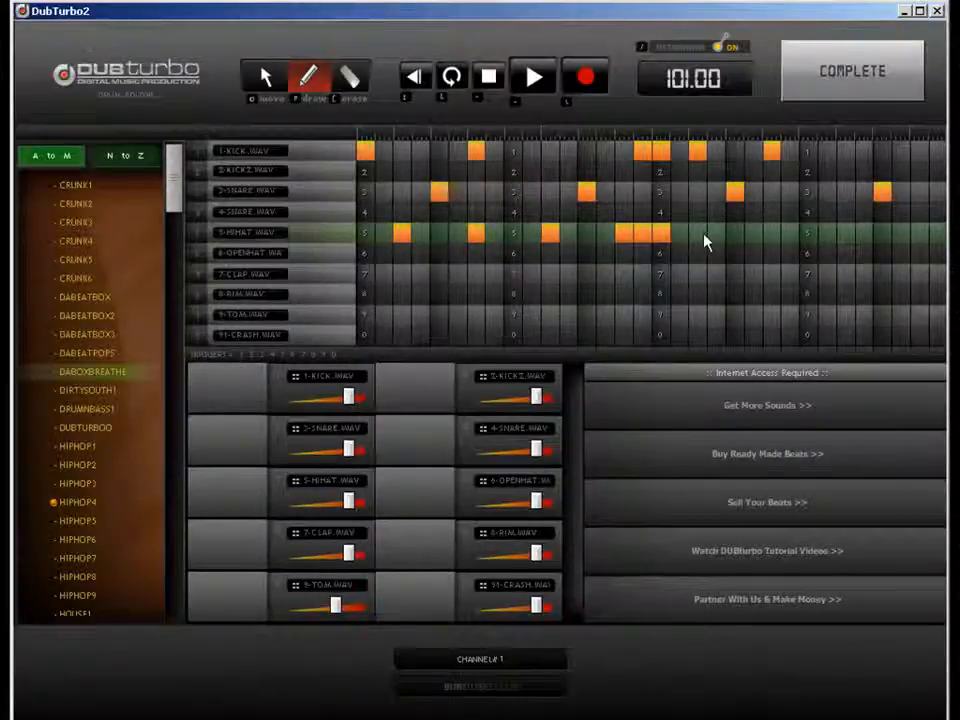
click(700, 238)
click(771, 238)
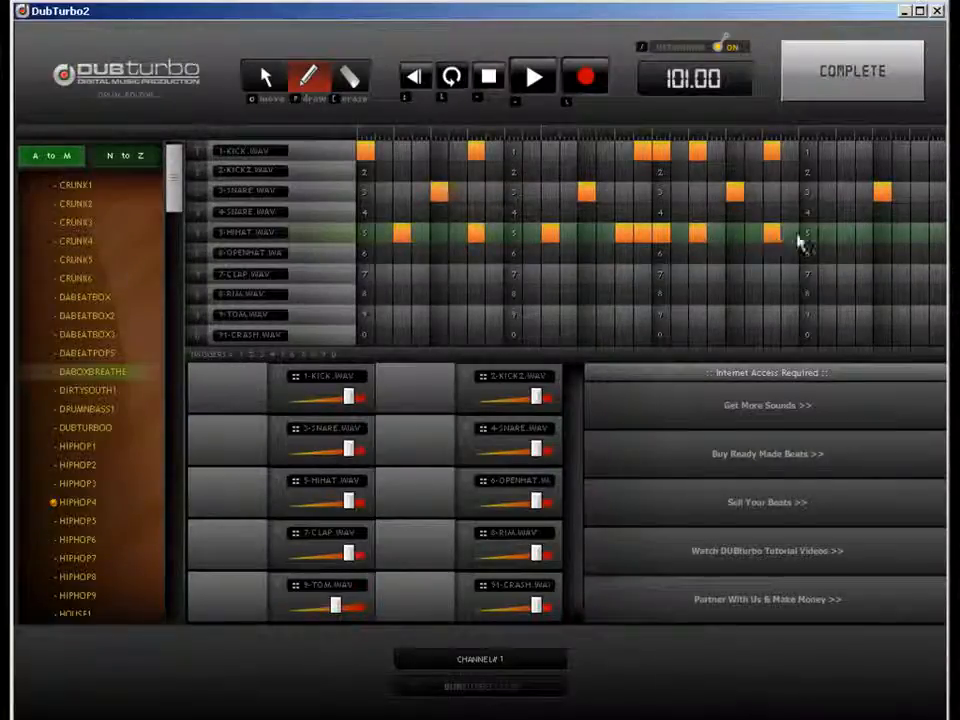
click(920, 236)
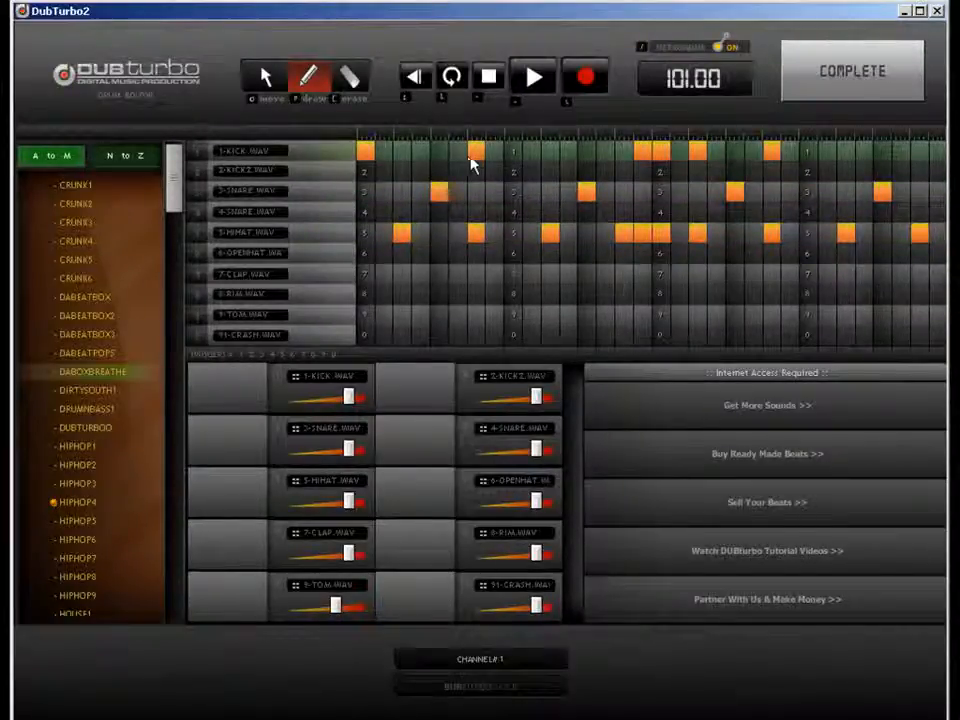
Step: Complete the drum edit, then play the arrangement and turn the metronome off
click(846, 88)
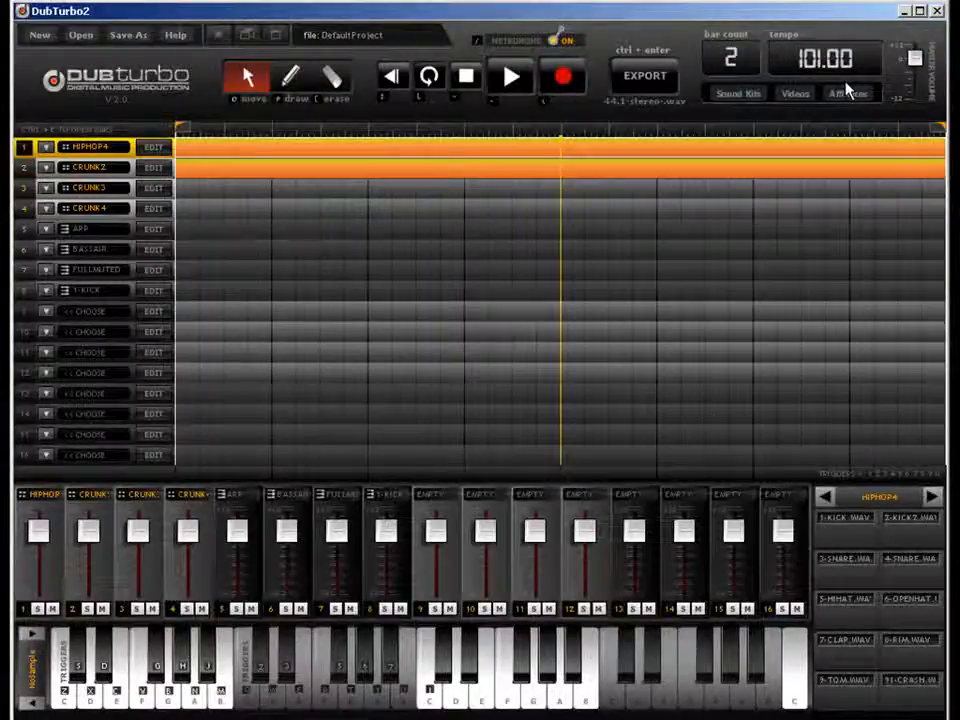
key(space)
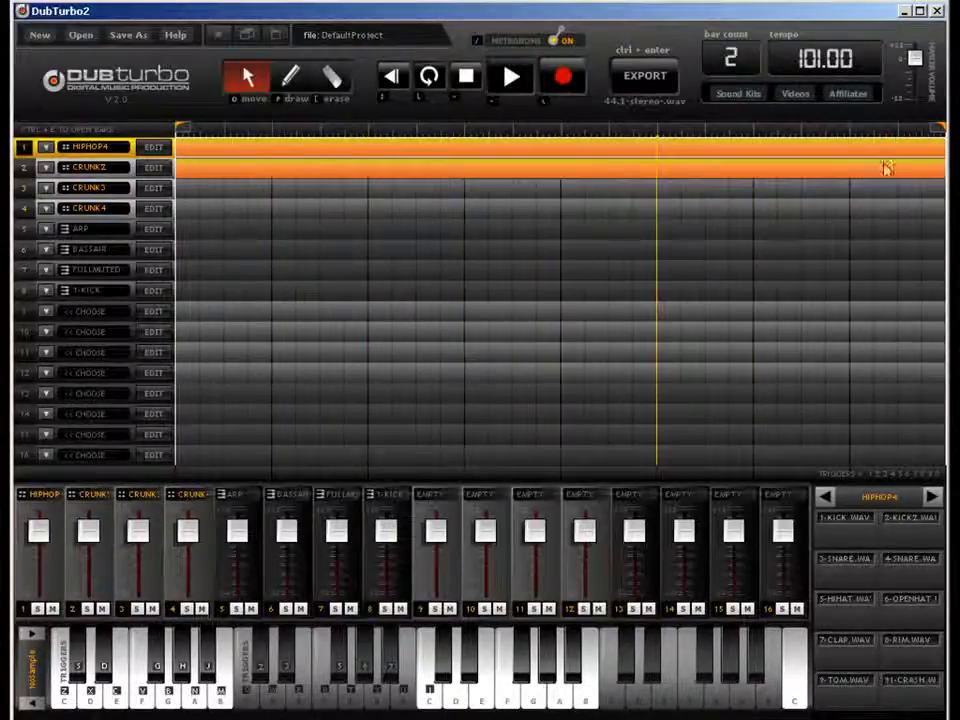
click(556, 42)
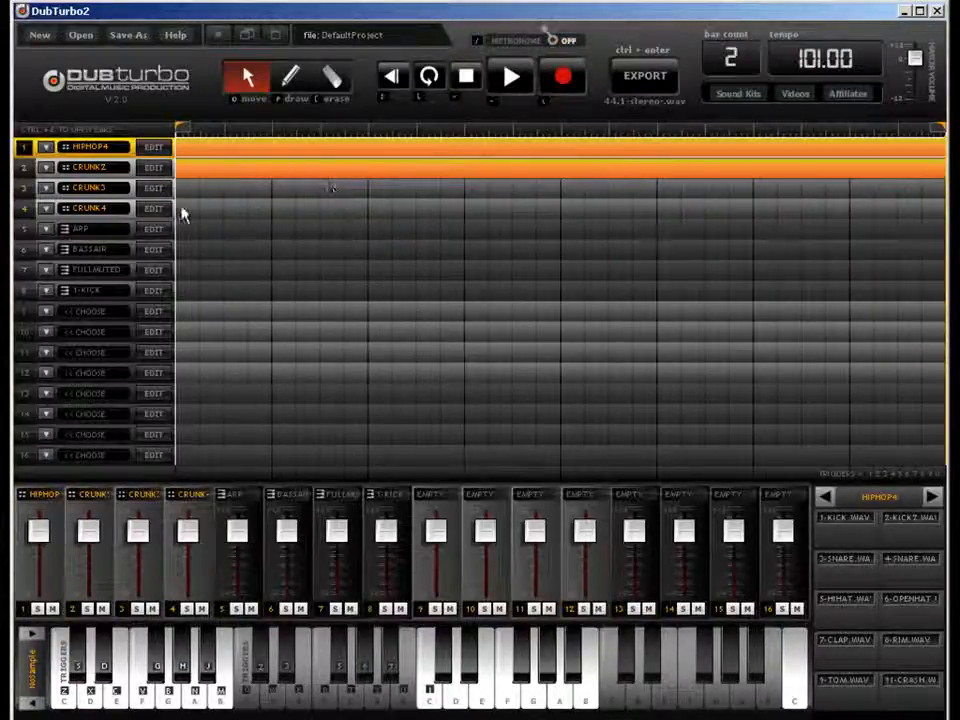
Step: Remove the clips from the CRUNK2 track and select the HIPHOP4 track
click(332, 80)
click(326, 171)
click(247, 76)
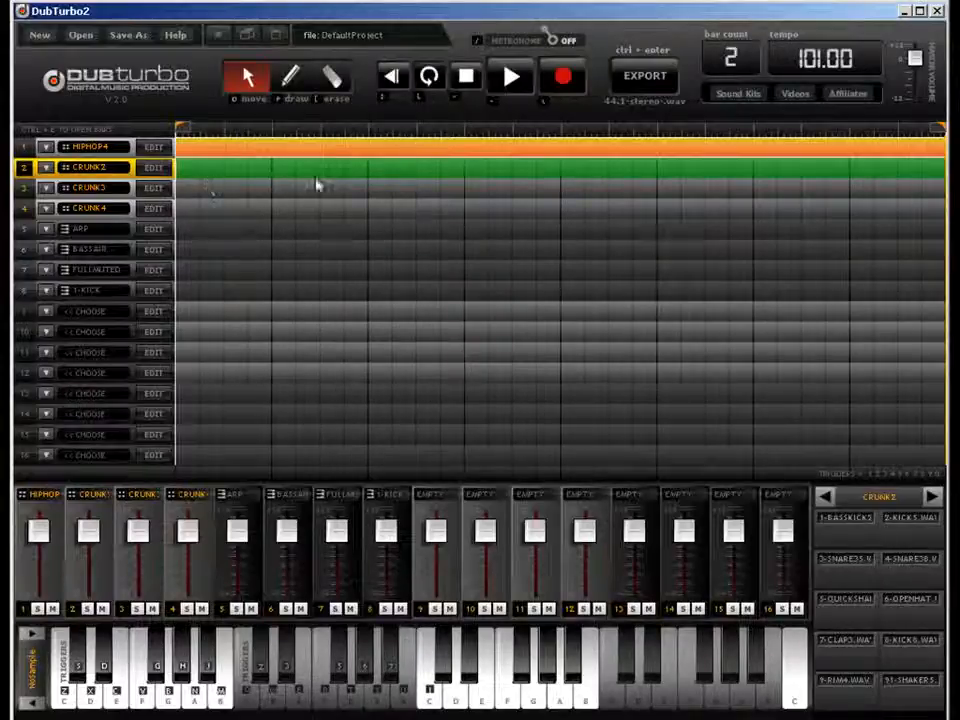
click(103, 147)
click(100, 167)
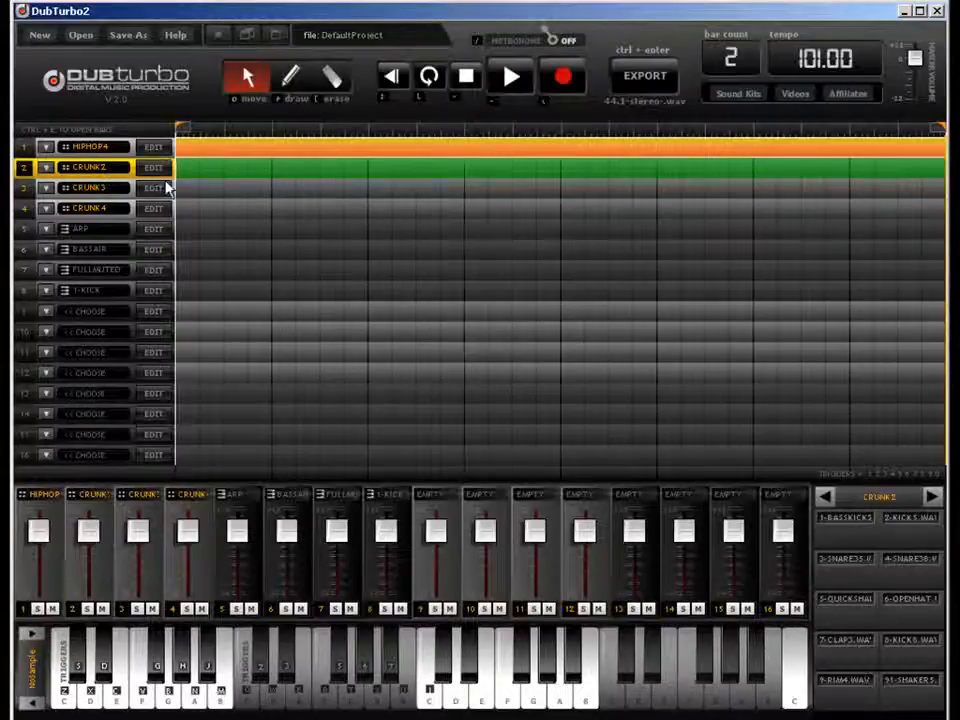
click(254, 154)
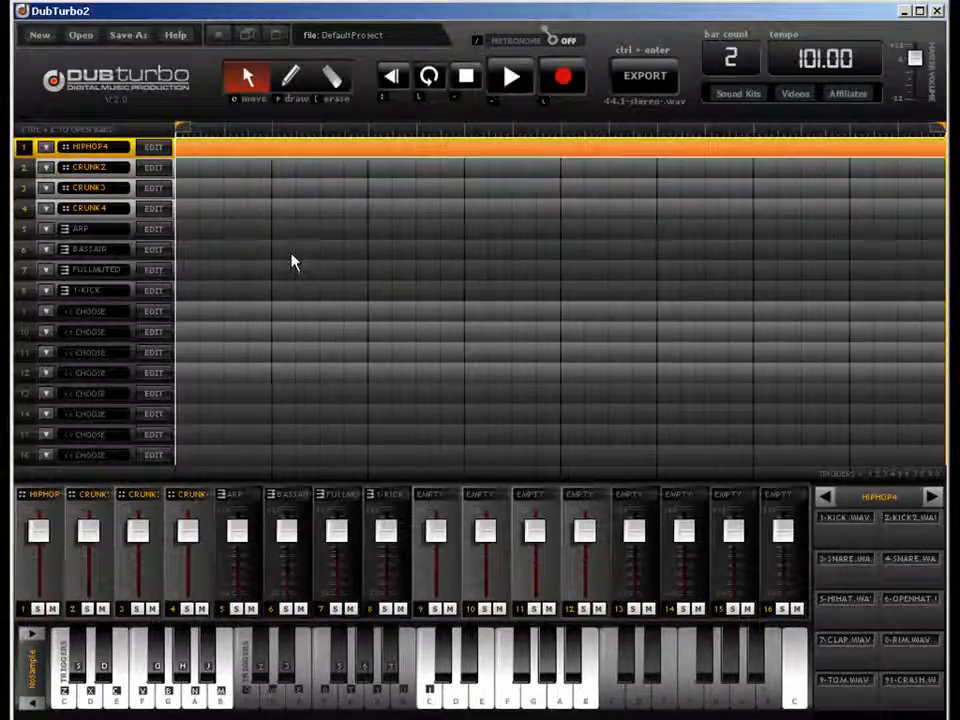
Step: Fill the CRUNK2 track with its clip, check its pattern in the drum editor and play the arrangement
click(317, 186)
click(314, 174)
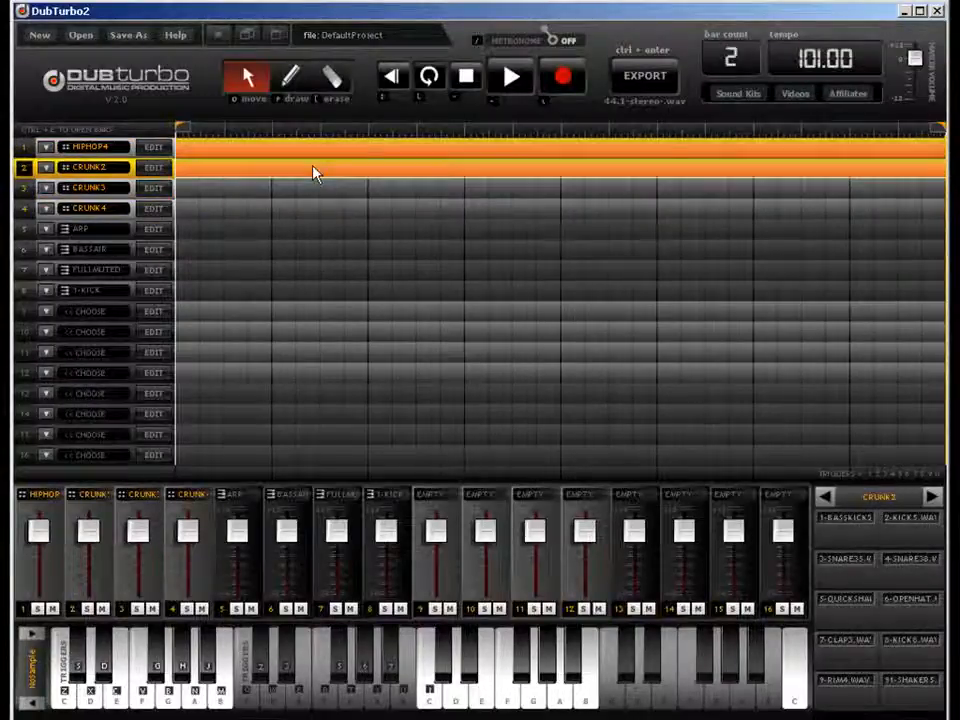
double_click(226, 172)
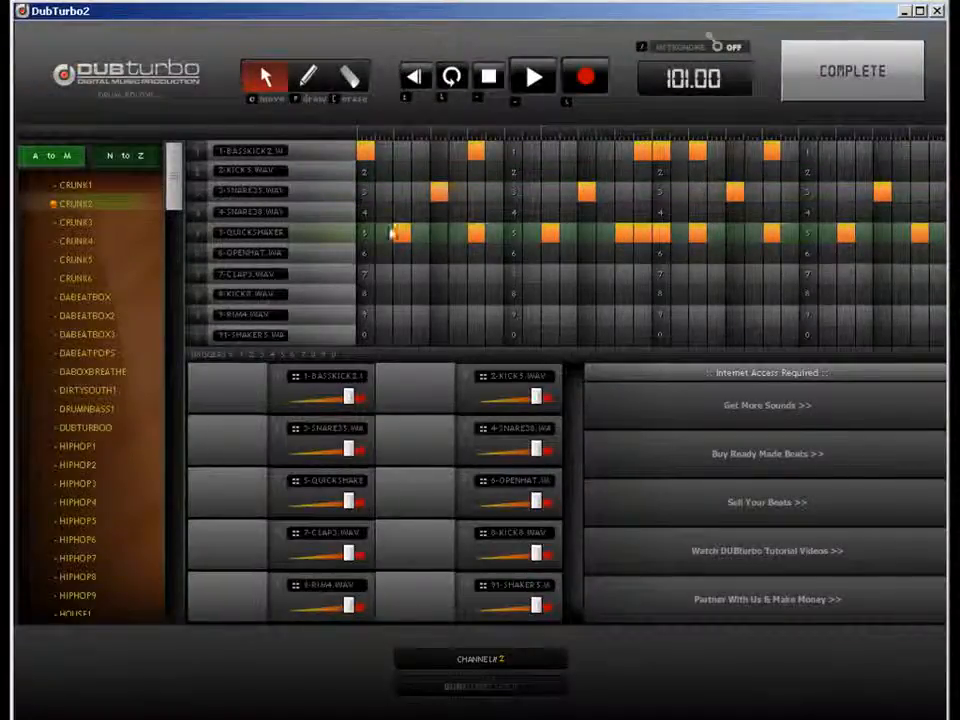
click(828, 70)
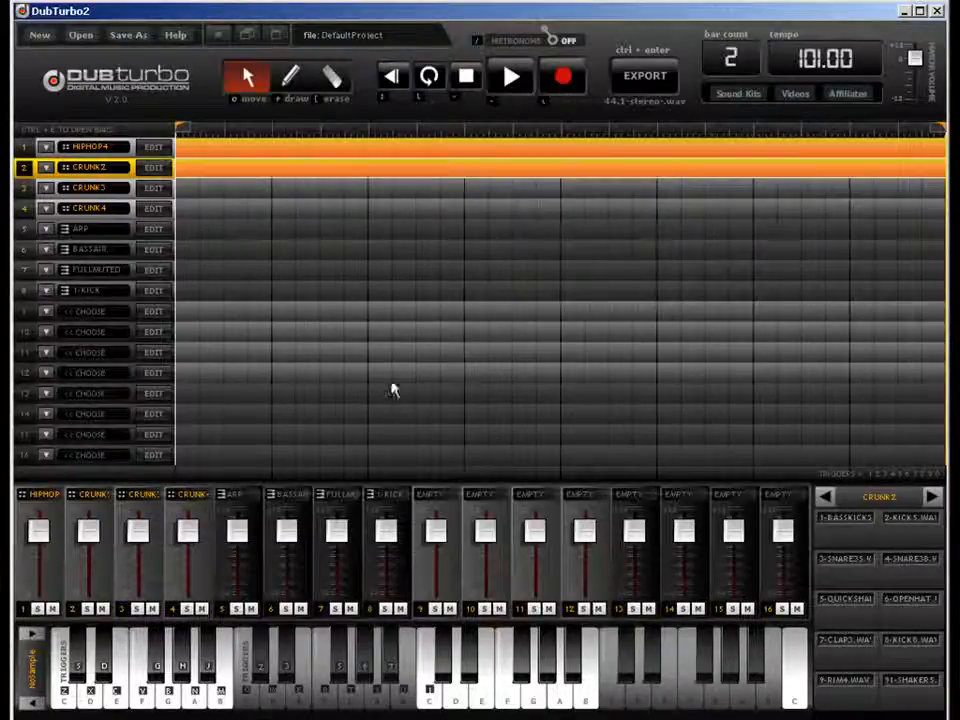
key(space)
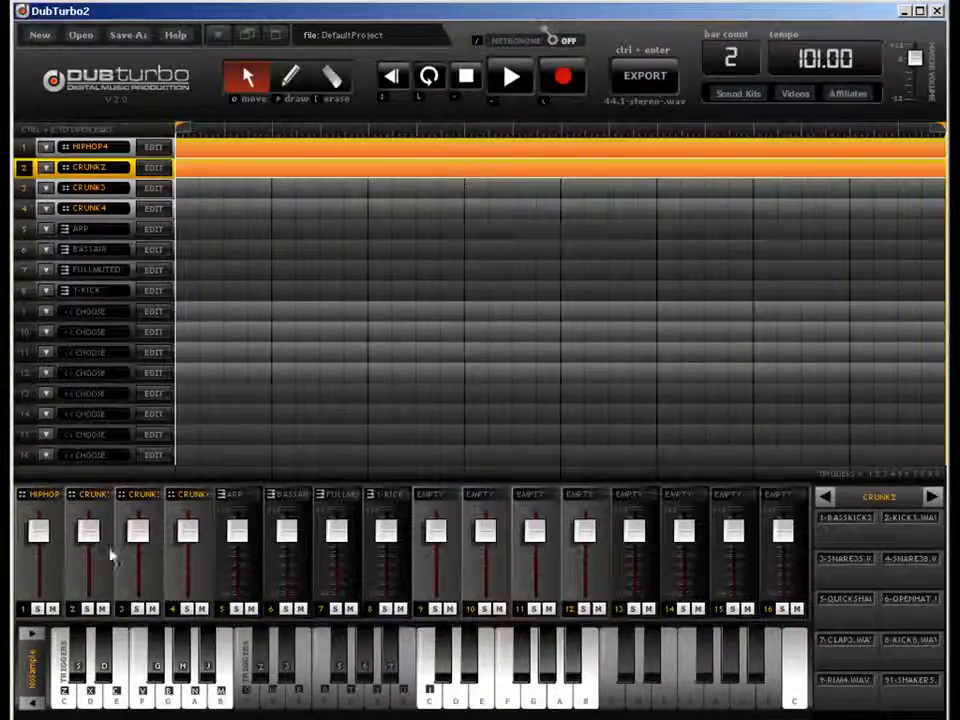
Step: Lower the CRUNK2 track volume, and lower the 5-QUICKSHAKER and 1-BASSKICK2 sample volumes in its drum editor
mouse_move(84, 541)
mouse_down()
mouse_move(86, 572)
mouse_move(88, 556)
mouse_up()
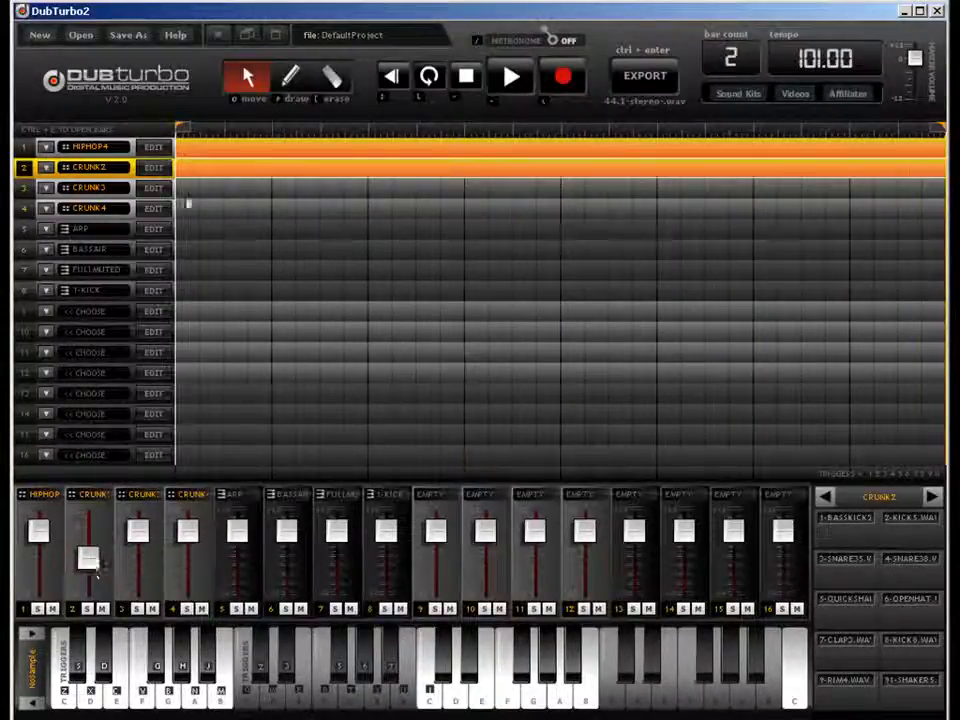
double_click(213, 173)
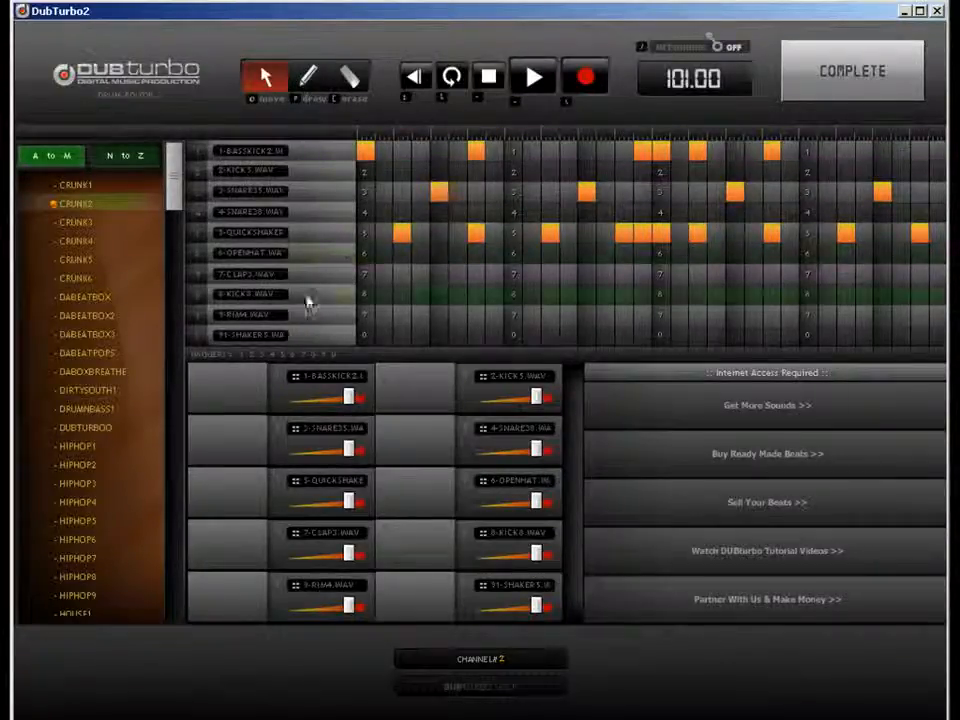
drag(348, 501, 303, 504)
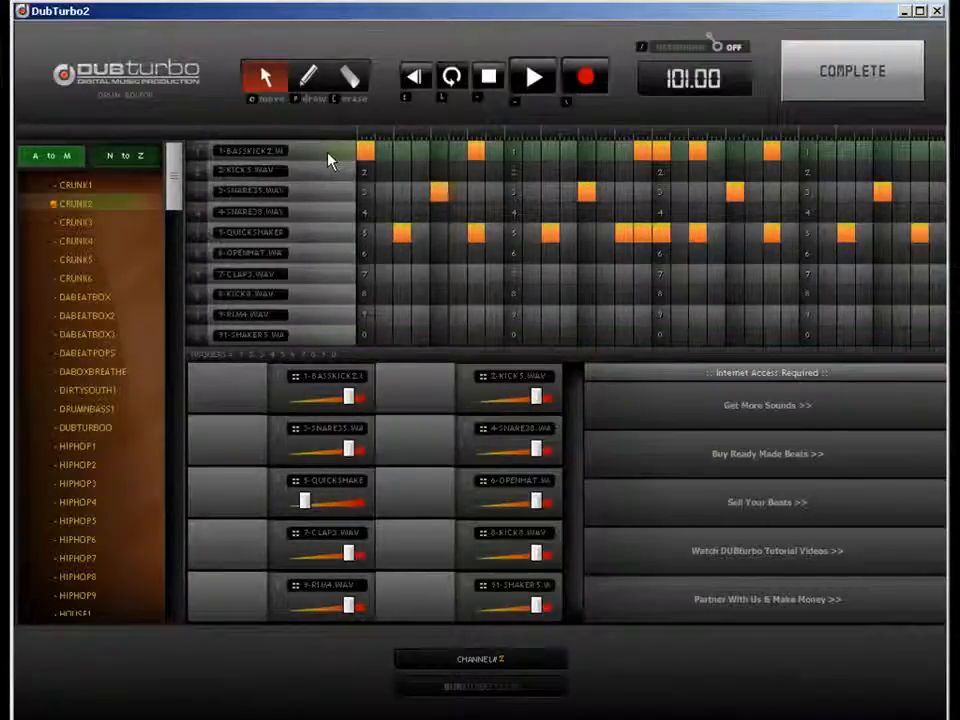
drag(333, 403, 317, 401)
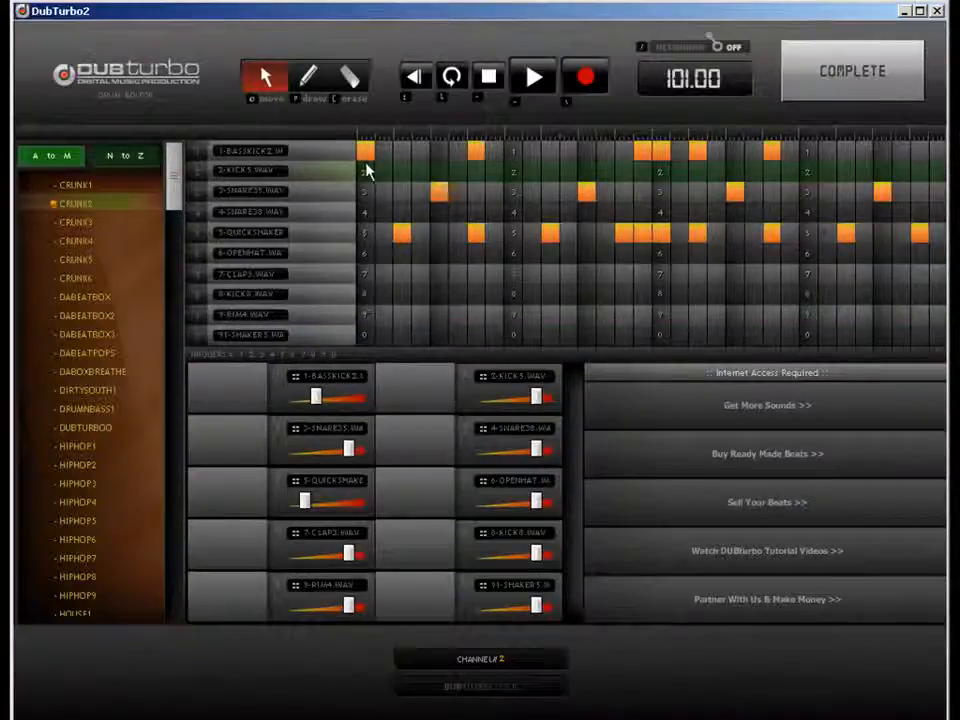
Step: Move the 1-BASSKICK2 hits on grid steps 1, 7, 16 and 23 to steps 3, 11, 15 and 29
drag(366, 150, 395, 148)
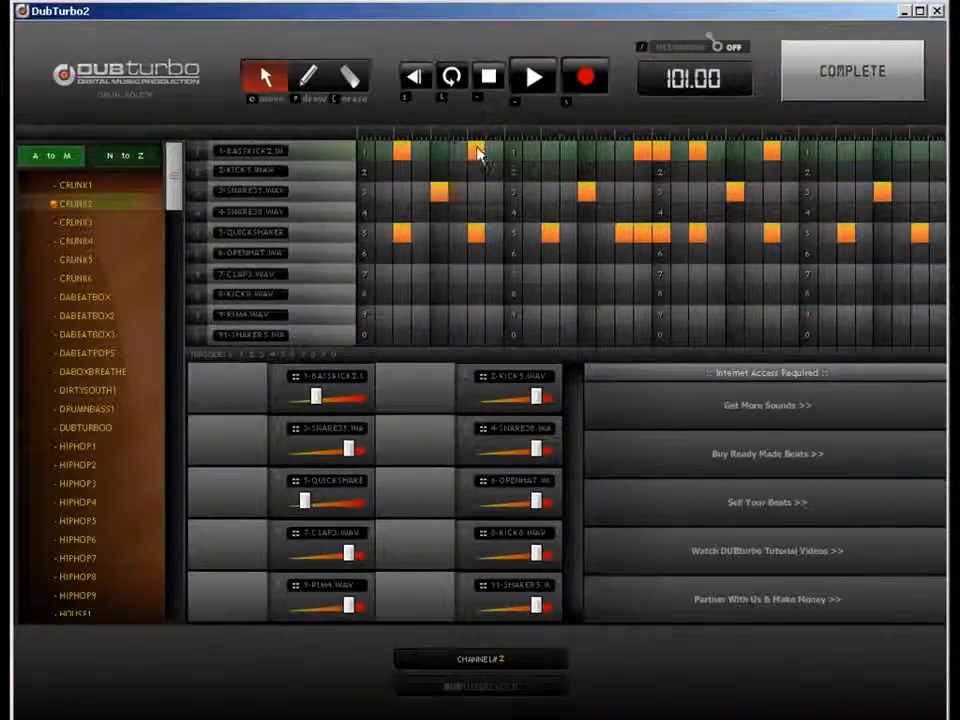
drag(480, 150, 553, 153)
drag(660, 150, 621, 150)
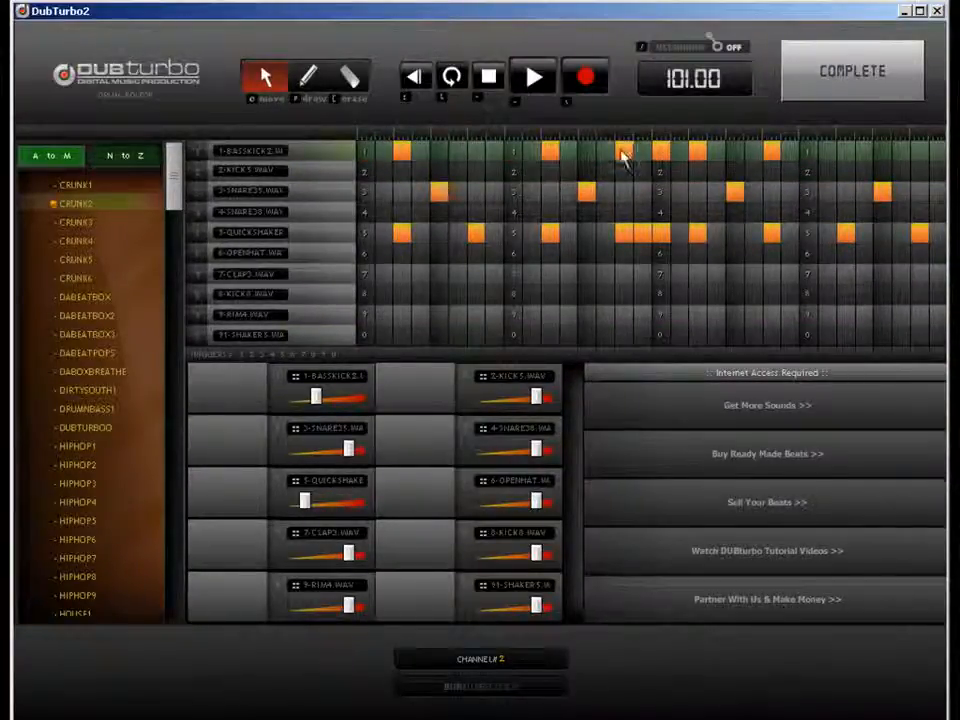
drag(768, 150, 886, 155)
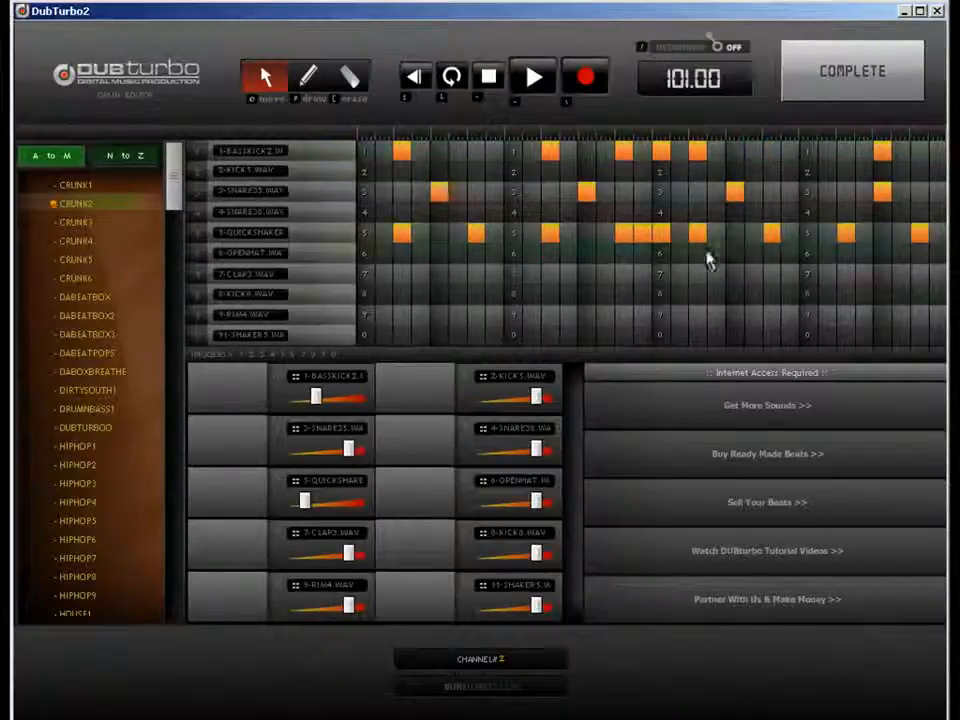
Step: Move the 5-QUICKSHAKER hits on steps 7, 11, 15 and 23 to 5, 9, 13 and 24, and add a 6-OPENHAT hit on step 29
drag(627, 234, 611, 239)
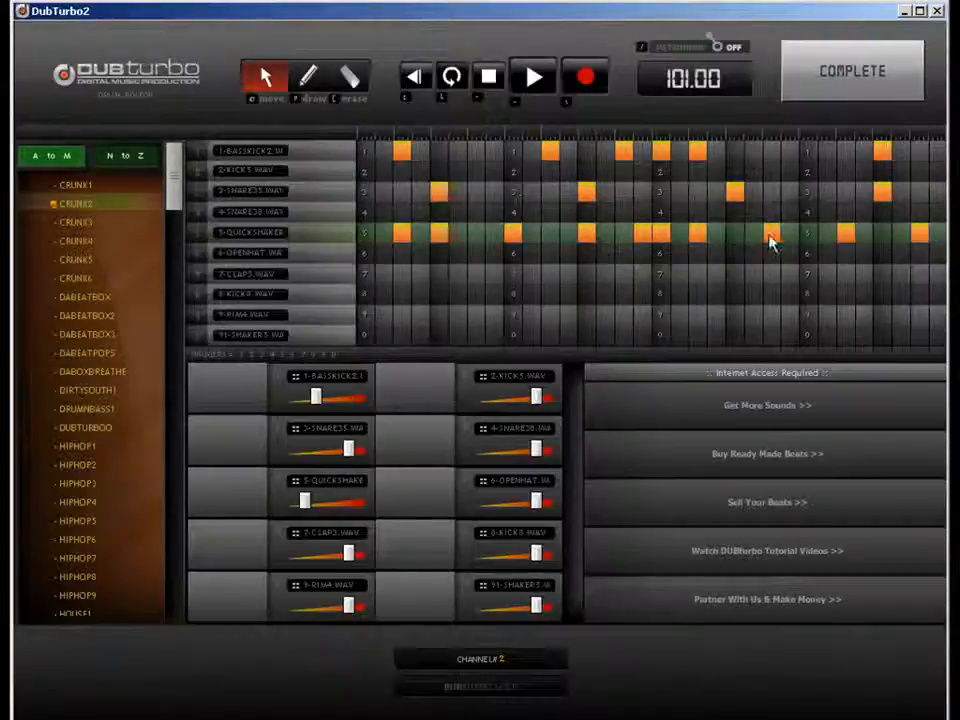
drag(771, 240, 797, 245)
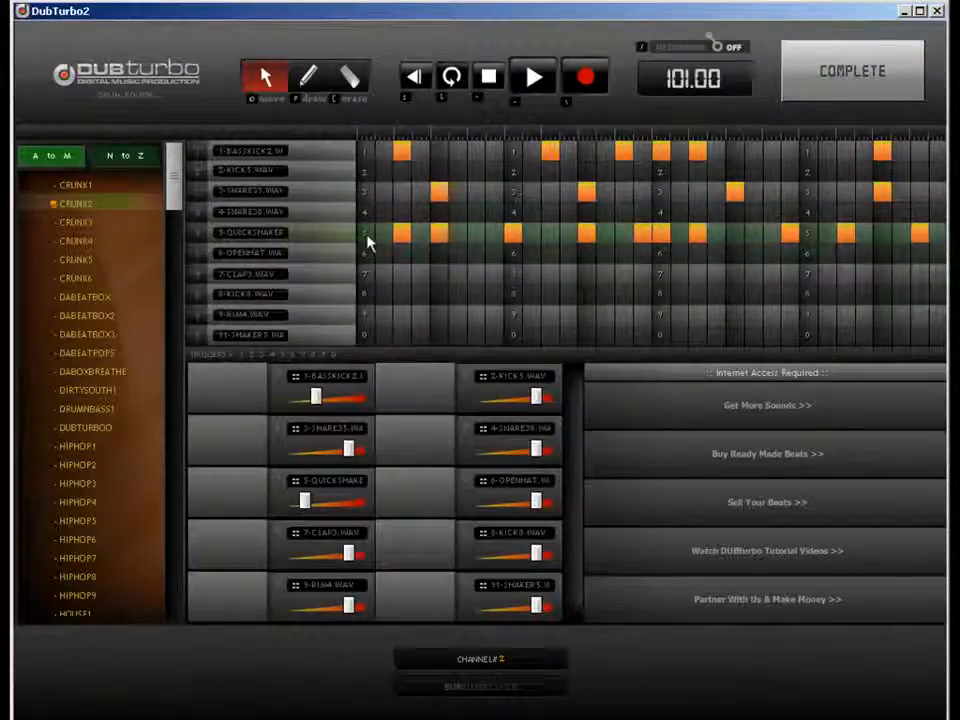
key(p)
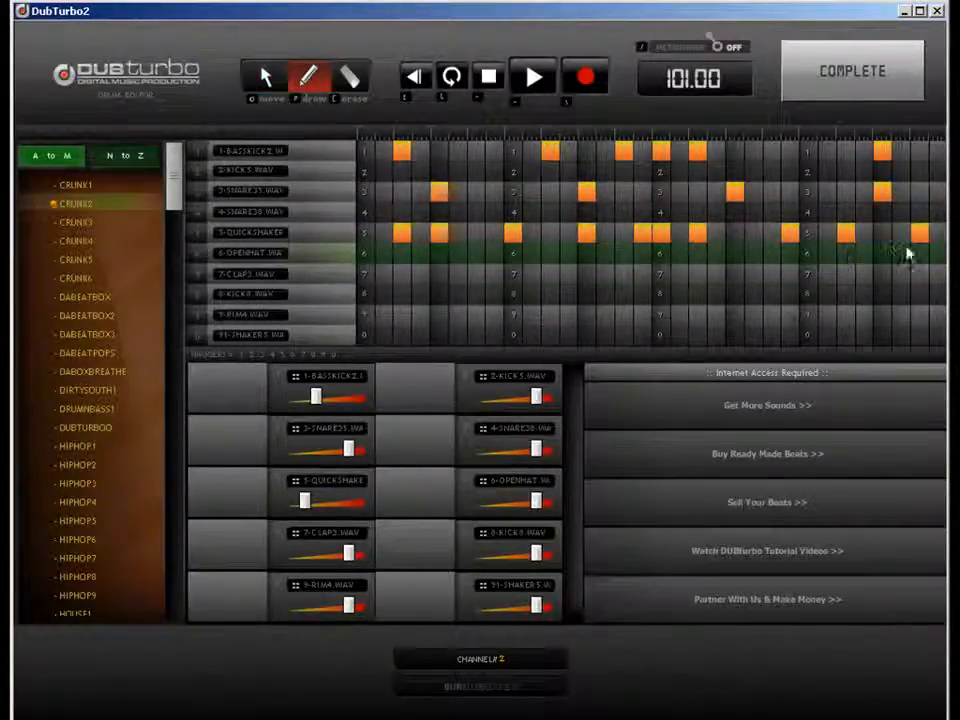
click(881, 253)
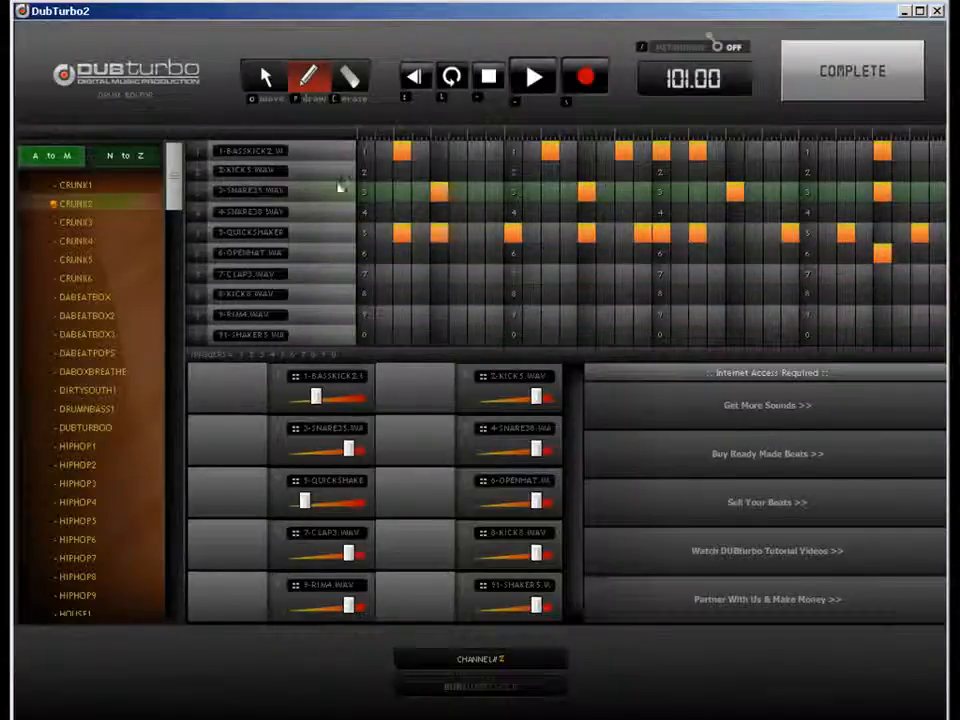
click(806, 88)
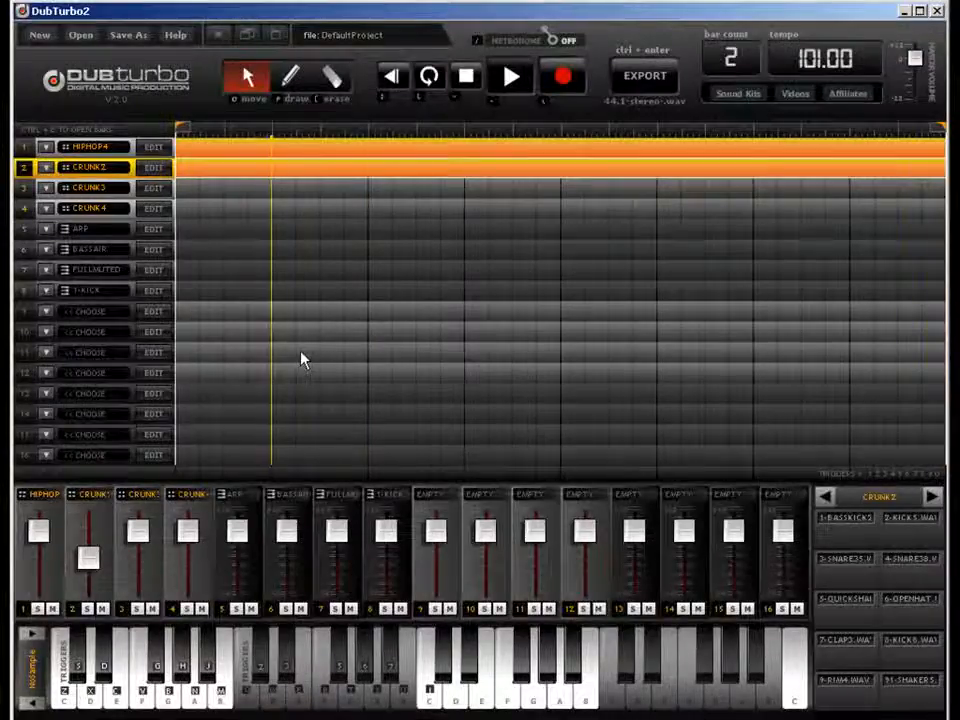
Step: Raise the CRUNK2 track volume slightly, lower the 3-SNARE35 sample volume in its drum editor and complete the edit
drag(88, 558, 95, 540)
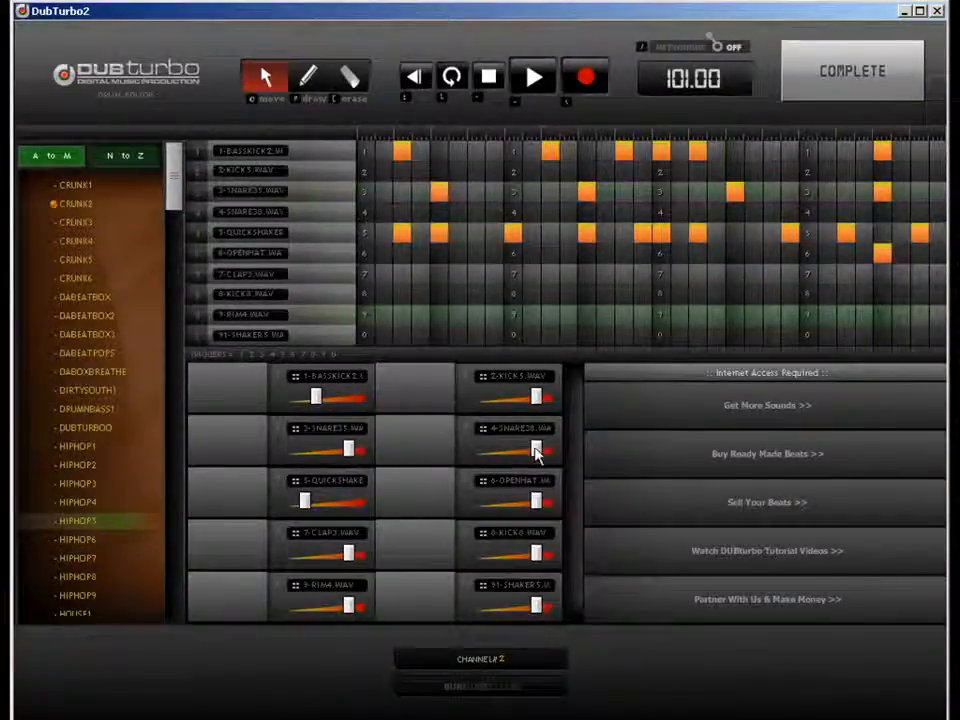
drag(343, 452, 319, 452)
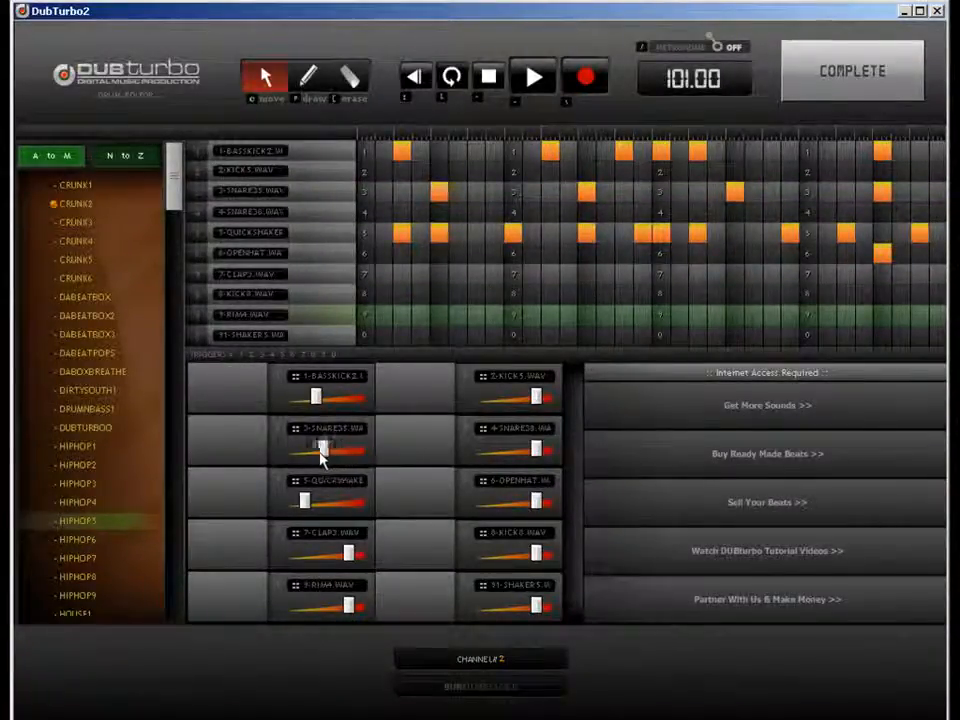
click(868, 78)
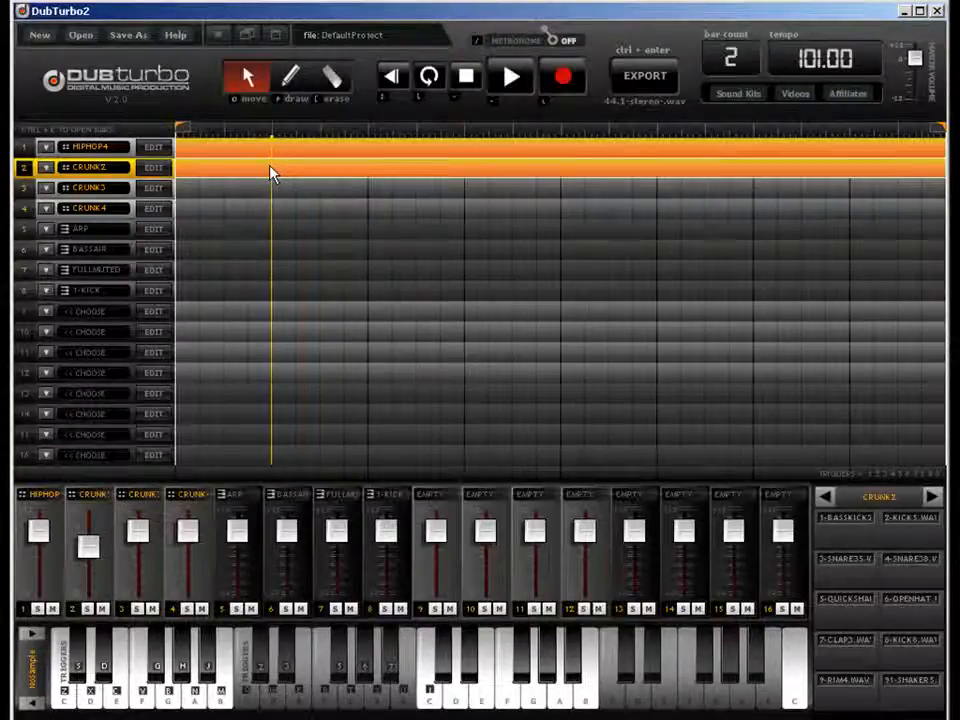
Step: Switch repeatedly between the Erase, Draw and Move tools, ending with the Move tool active
key(e)
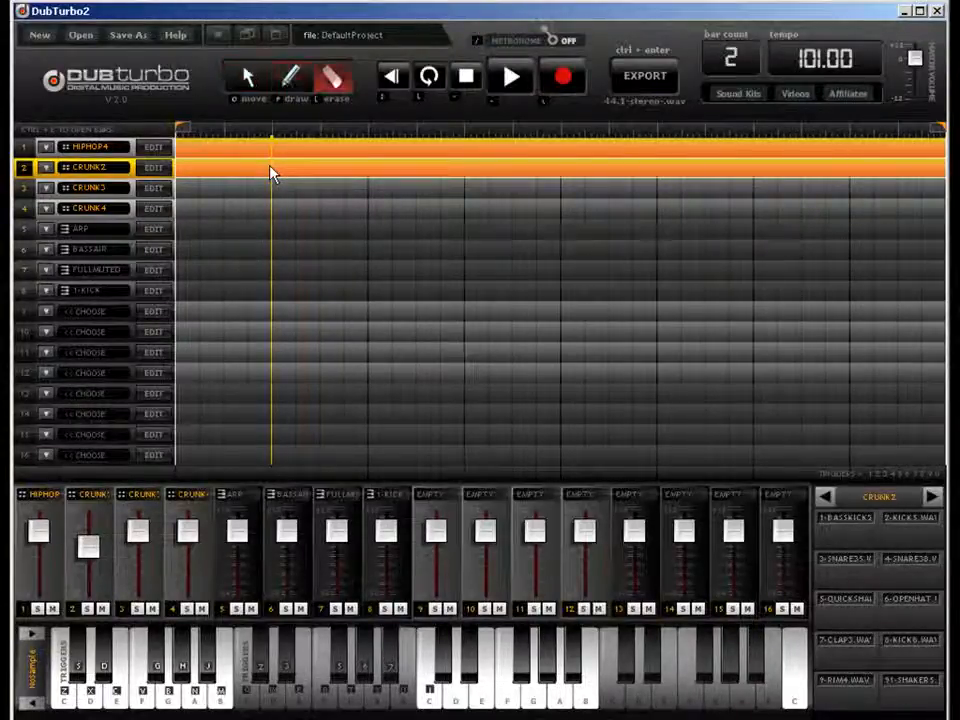
key(w)
key(q)
key(e)
key(q)
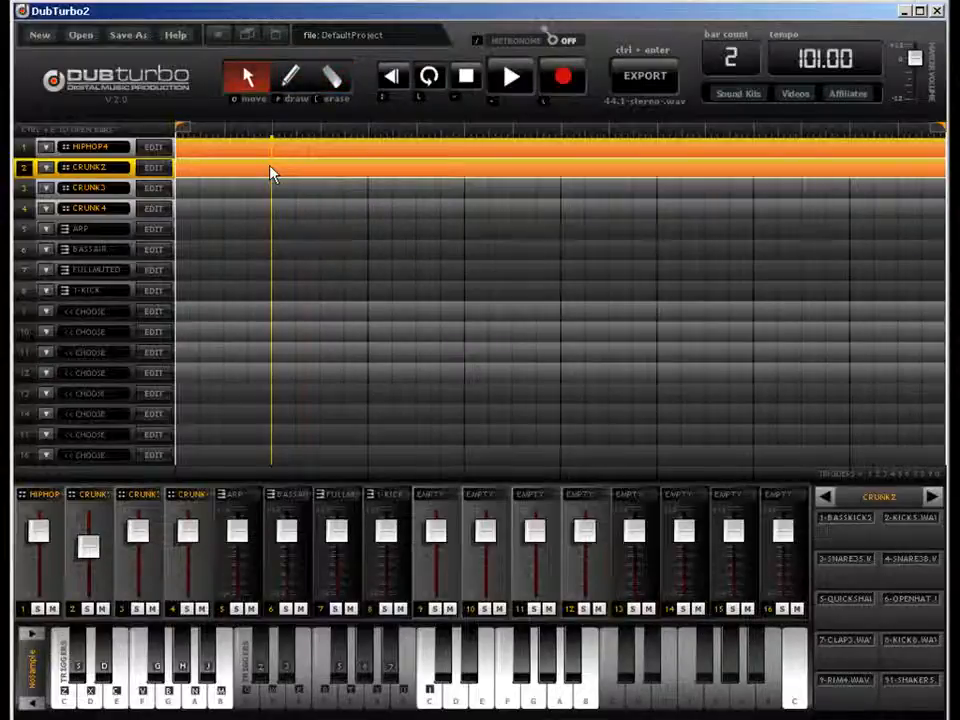
key(e)
key(q)
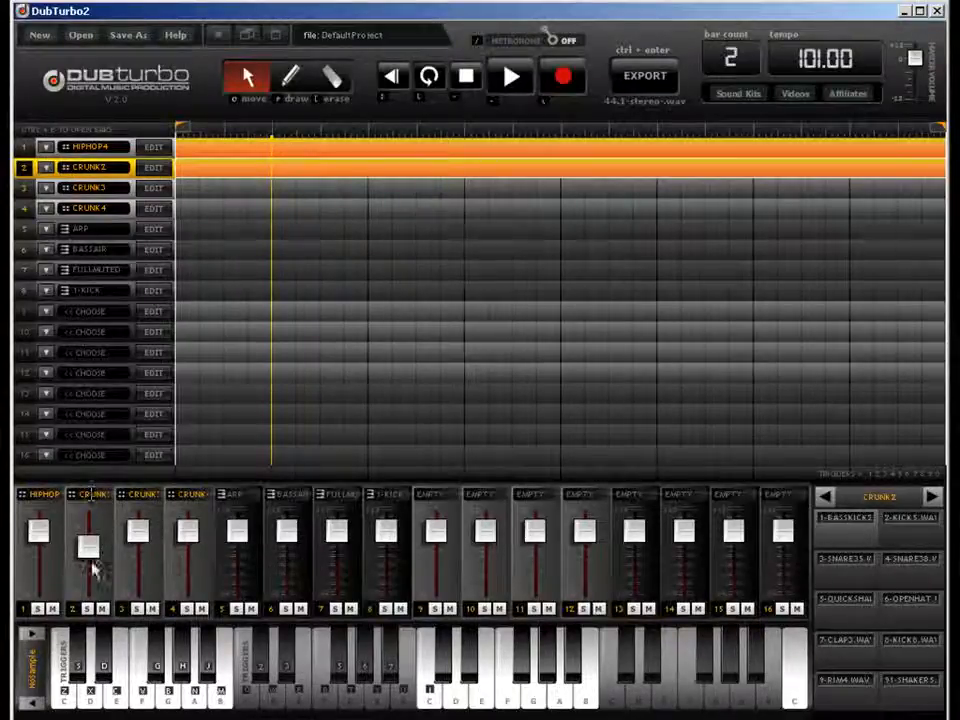
Step: Turn solo on and off for the CRUNK2 track, and try its mute control
click(87, 608)
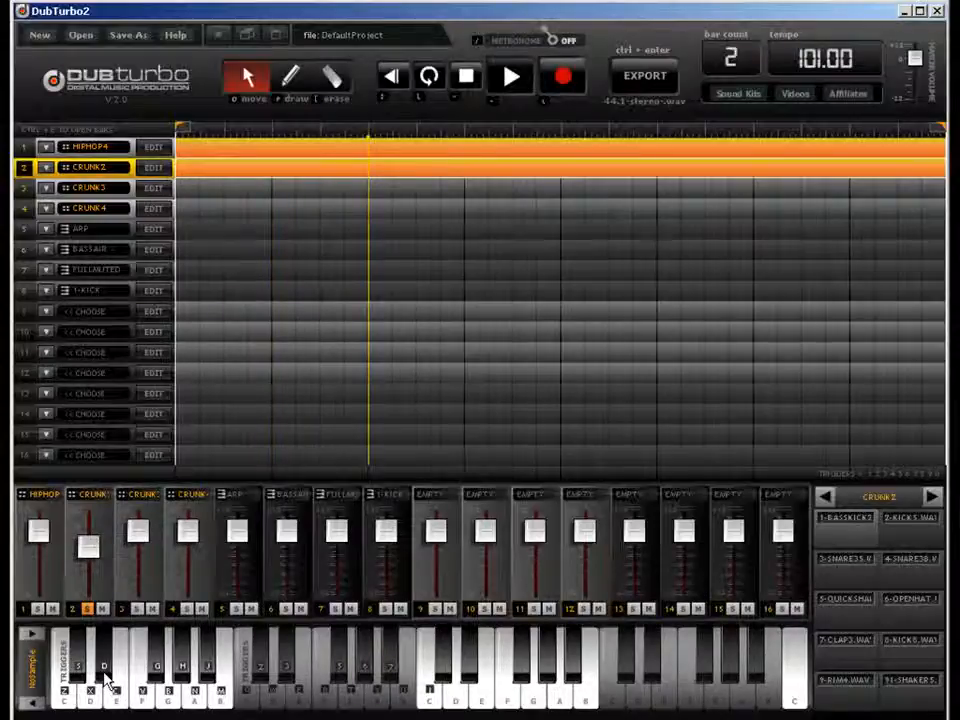
click(88, 609)
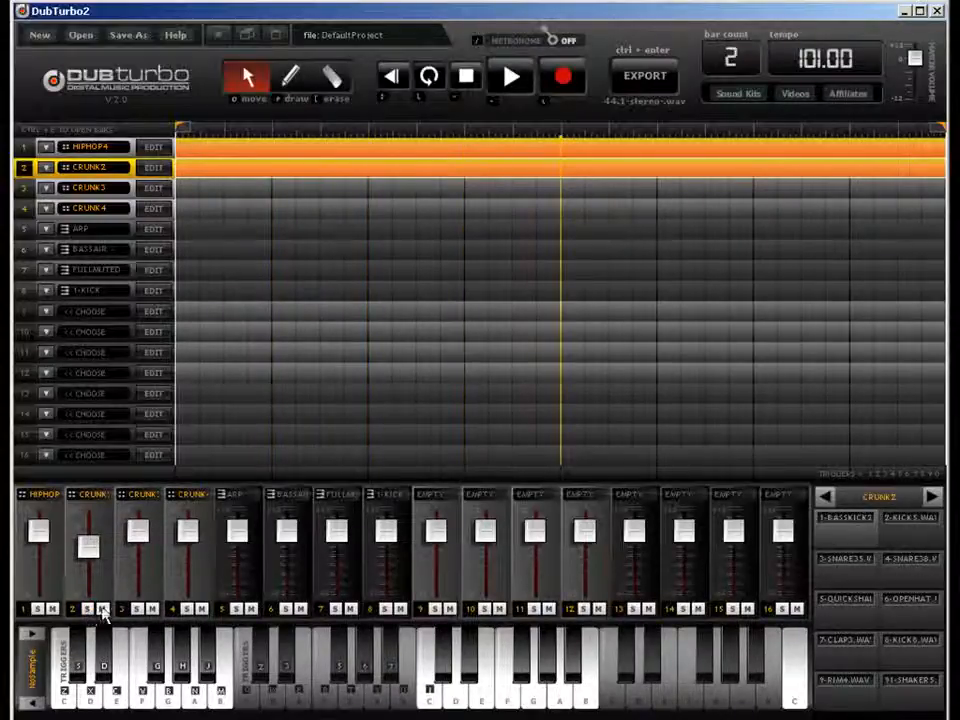
click(103, 609)
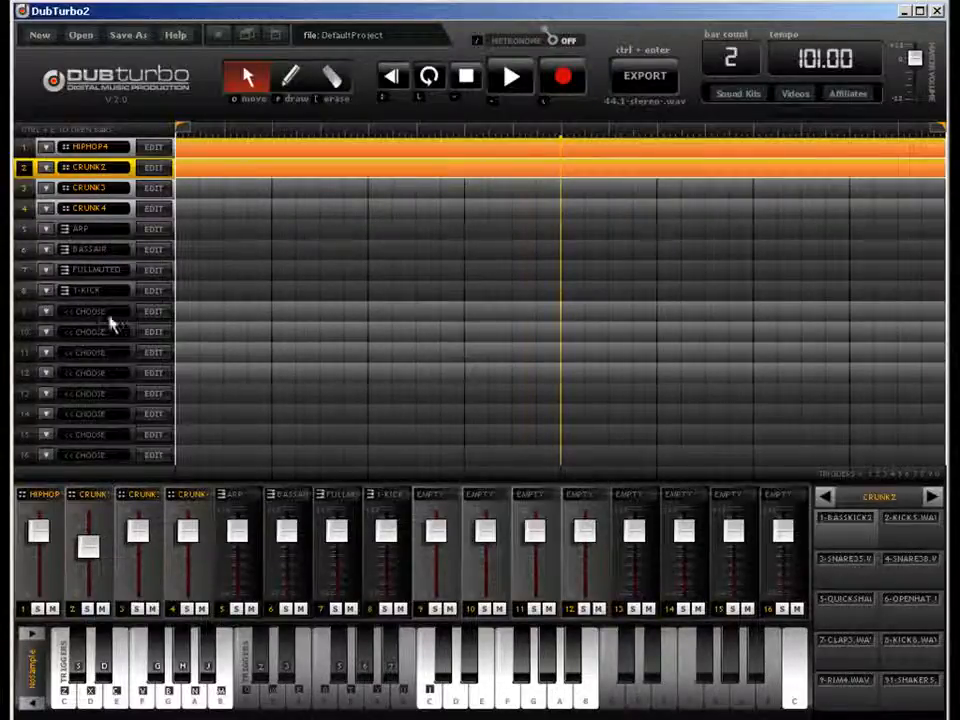
Step: Set track 9 to the KEYS type and draw a clip across the full length of the ARP track
click(46, 316)
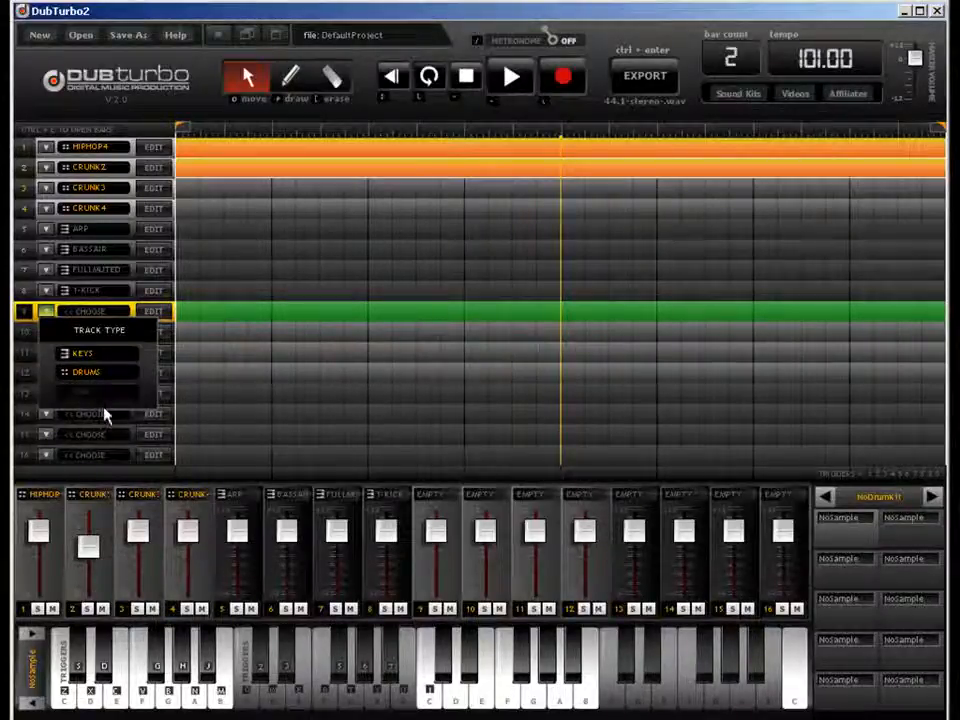
click(105, 358)
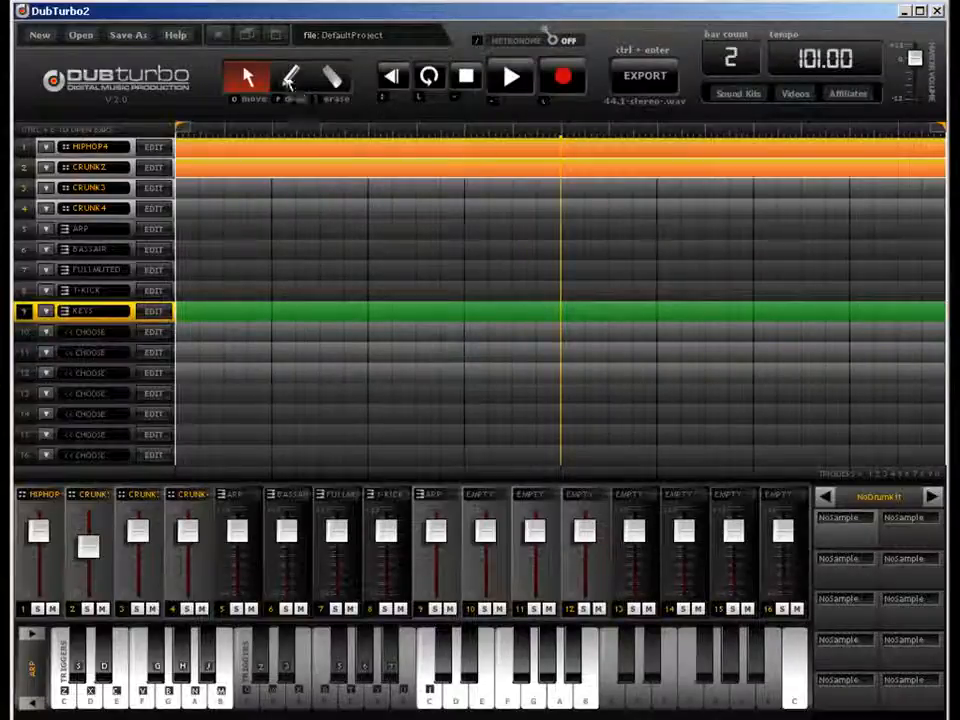
click(289, 80)
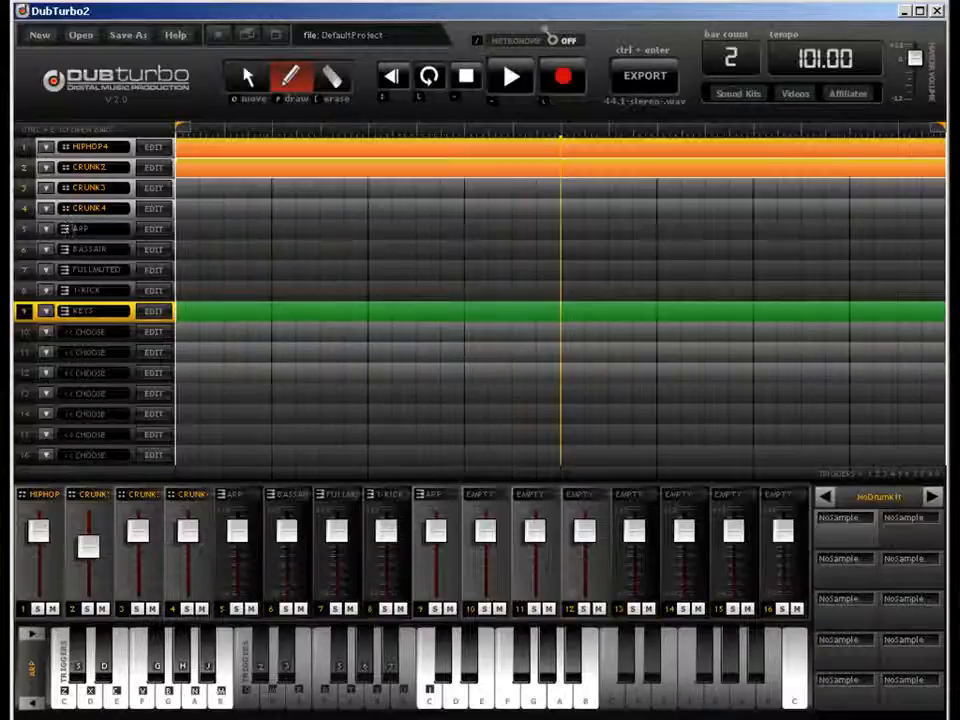
click(188, 233)
drag(187, 232, 946, 232)
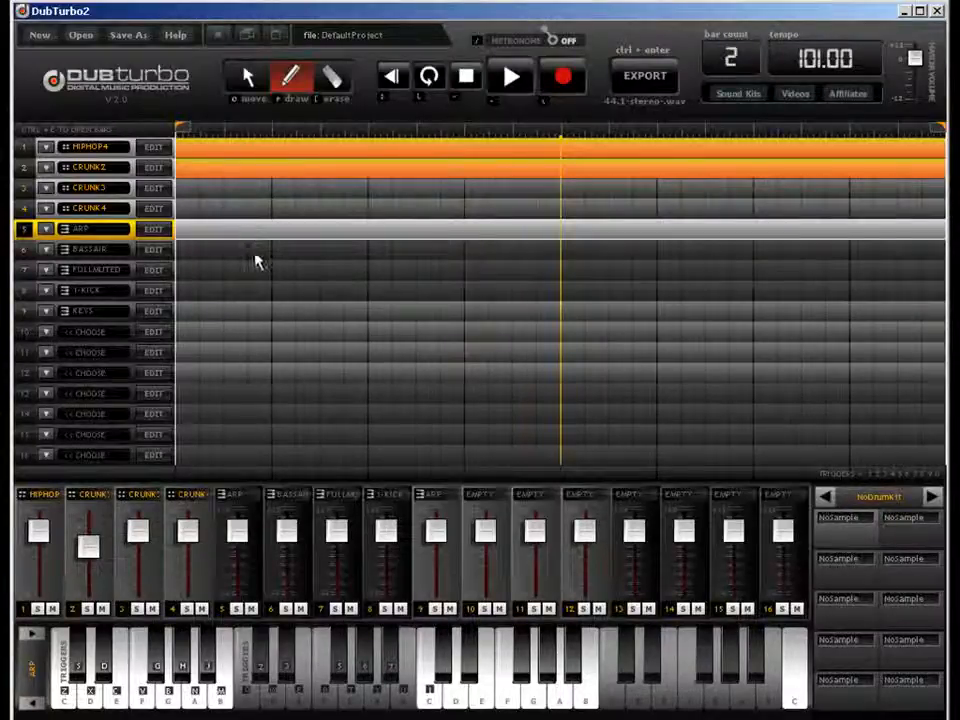
Step: Open the ARP track's key editor, browse the A to M and N to Z sound lists, and choose 3-SNAREJ under ZDRUM-SNARES
key(ctrl+e)
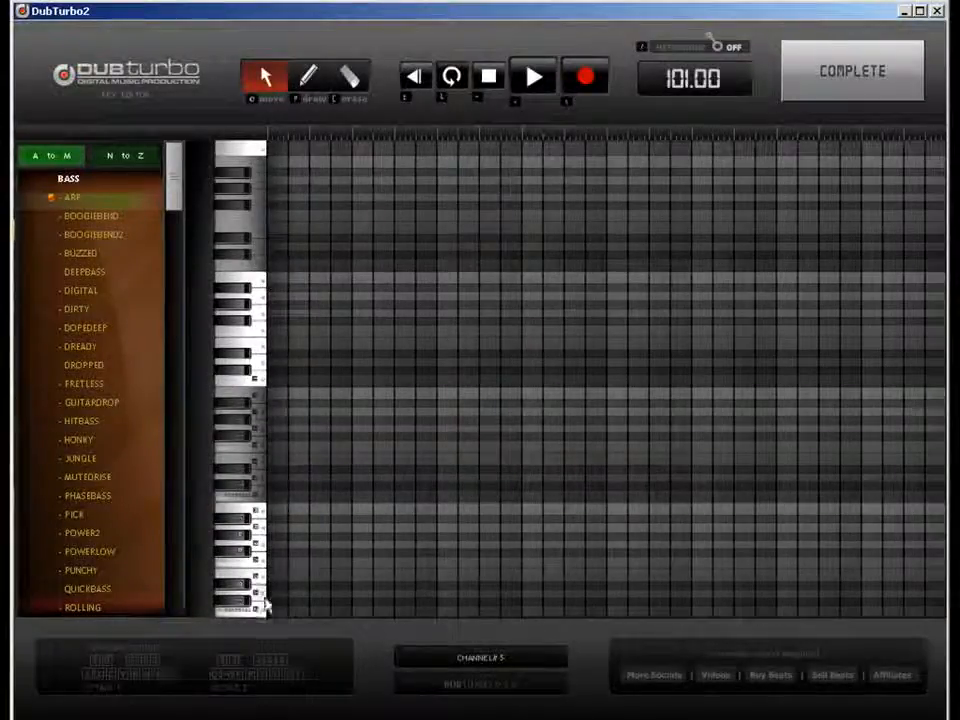
click(110, 158)
click(71, 157)
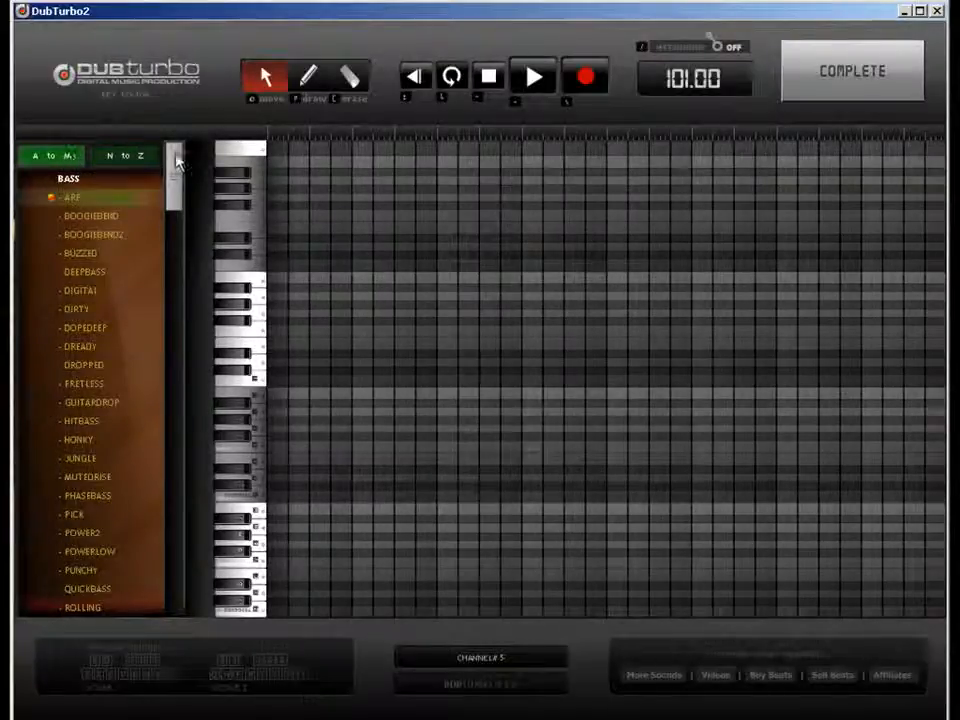
drag(175, 156, 175, 215)
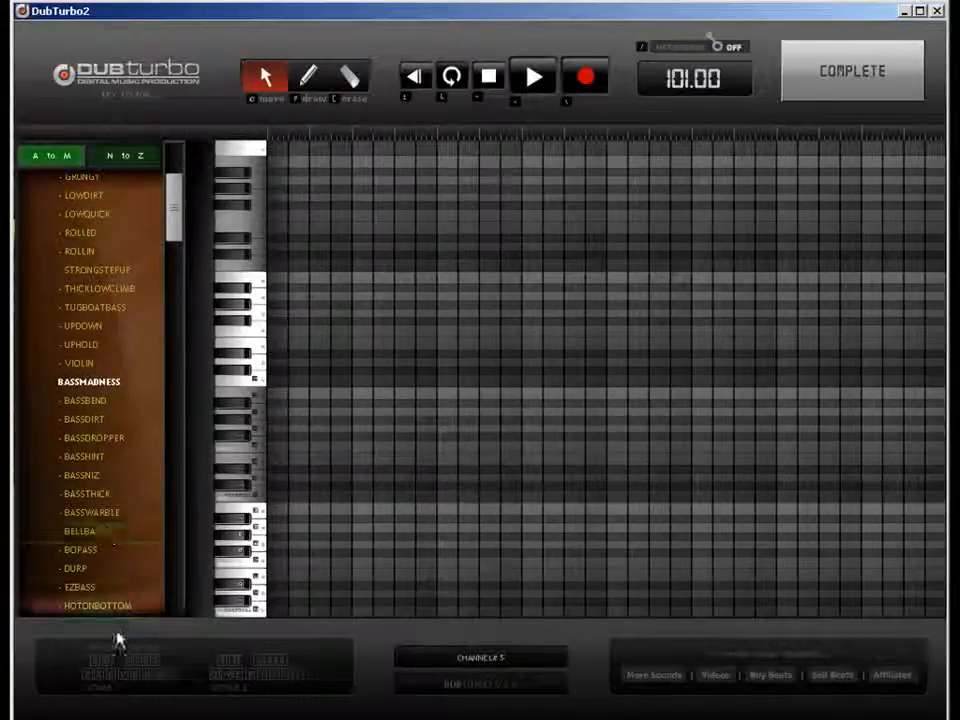
drag(176, 221, 203, 568)
click(137, 156)
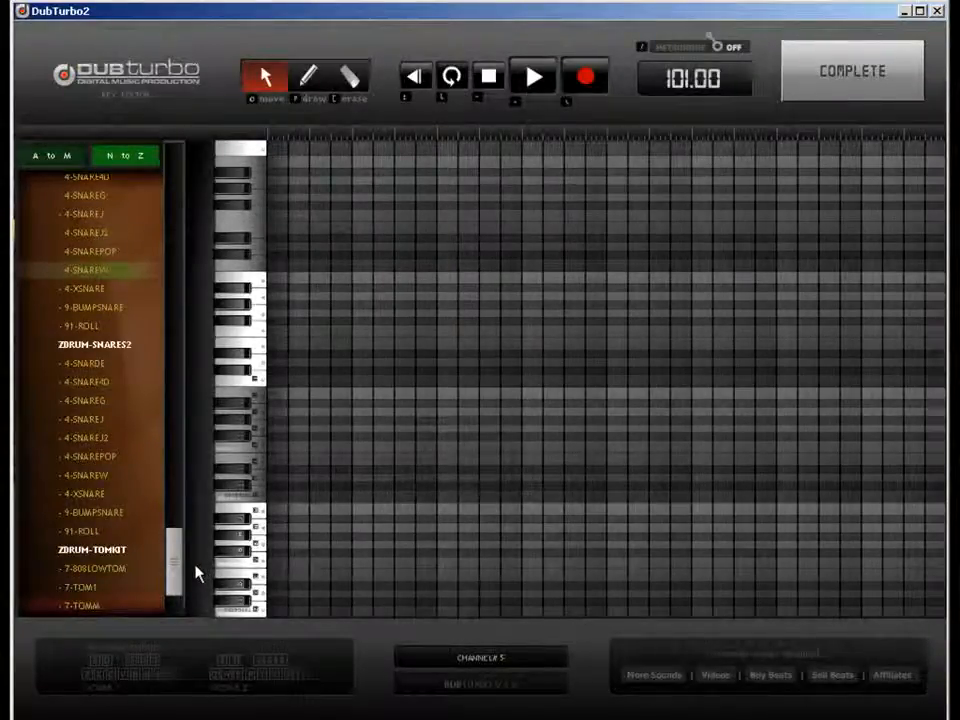
drag(176, 567, 285, 540)
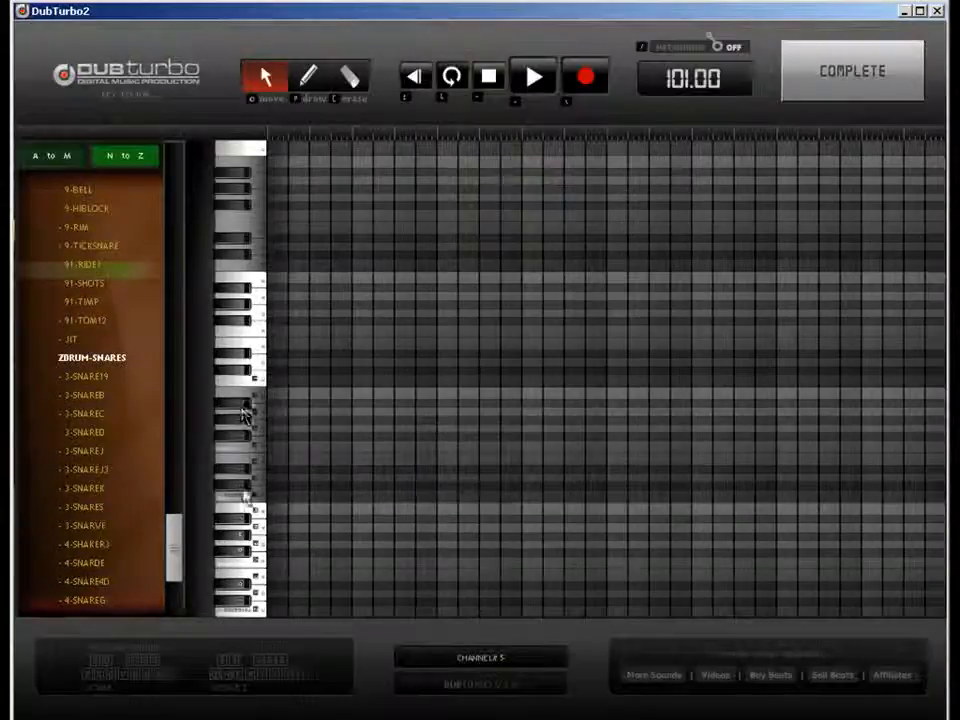
click(64, 453)
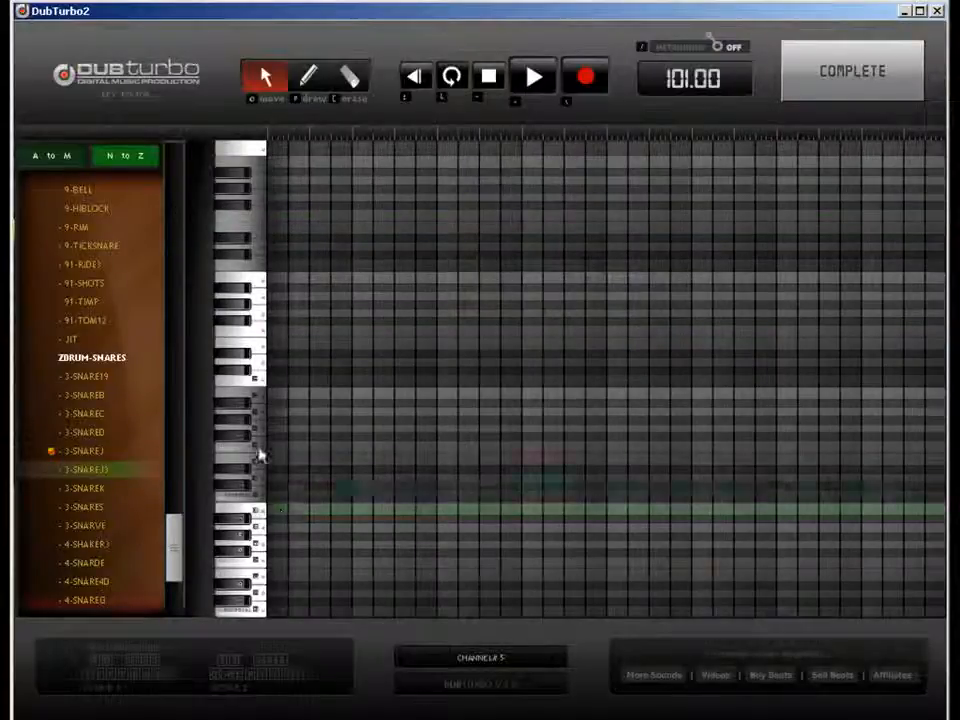
Step: Audition the DANCE and BREAKIT vocal sounds, and choose HORN2 under HORNSAGA in the A to M list for channel 5
drag(173, 540, 174, 410)
click(94, 514)
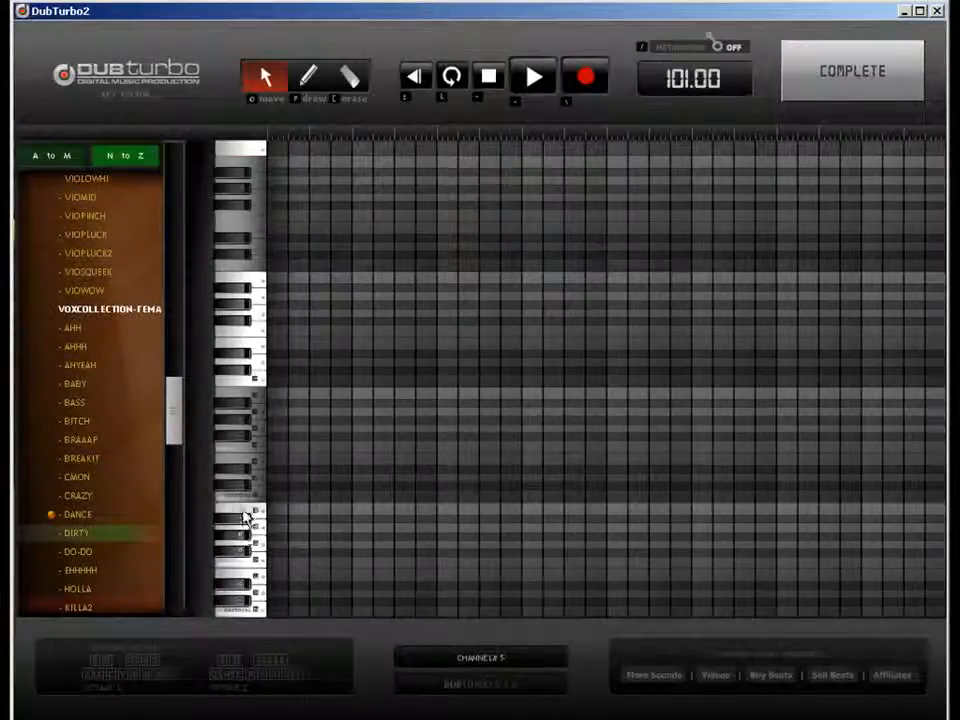
click(82, 458)
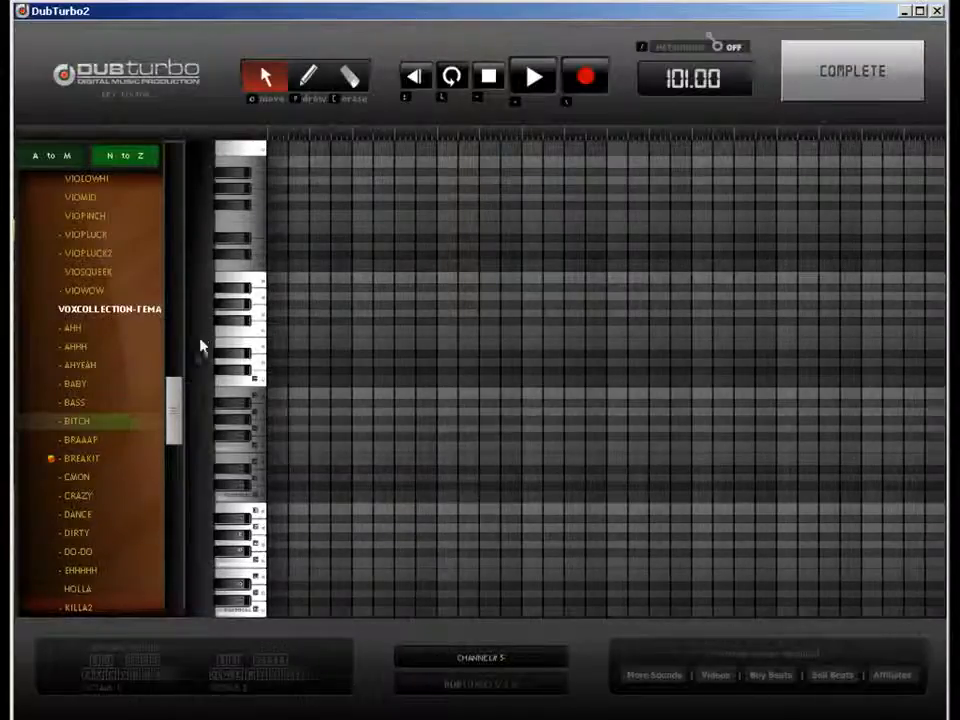
click(70, 156)
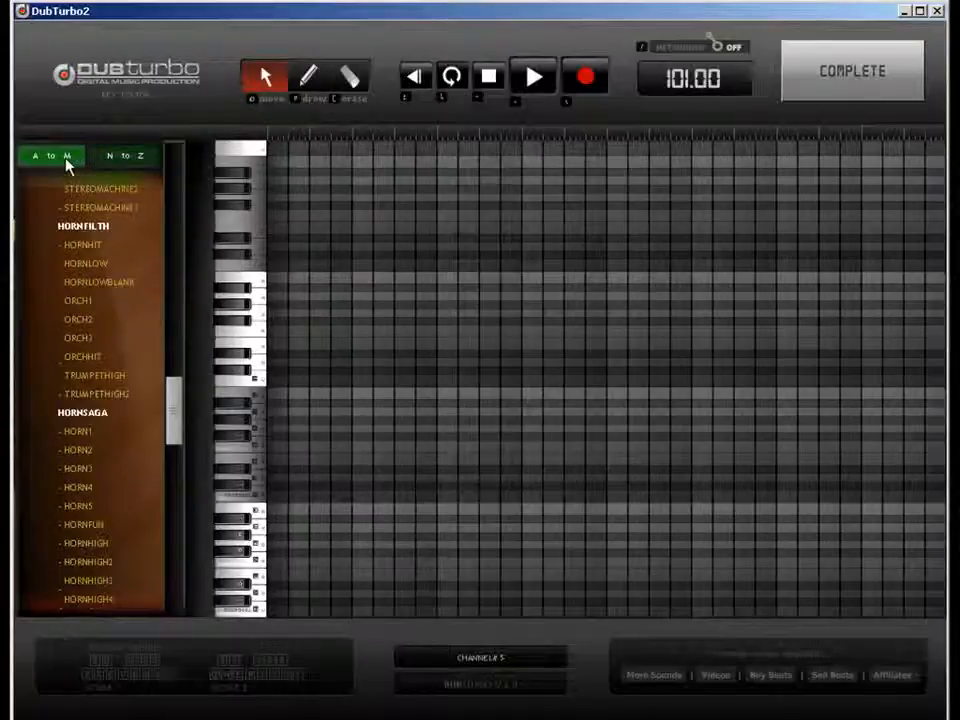
click(84, 452)
Step: Draw the opening horn melody with six single notes: one at the start, one near mid-clip, three raised, and one back on the starting pitch
click(308, 77)
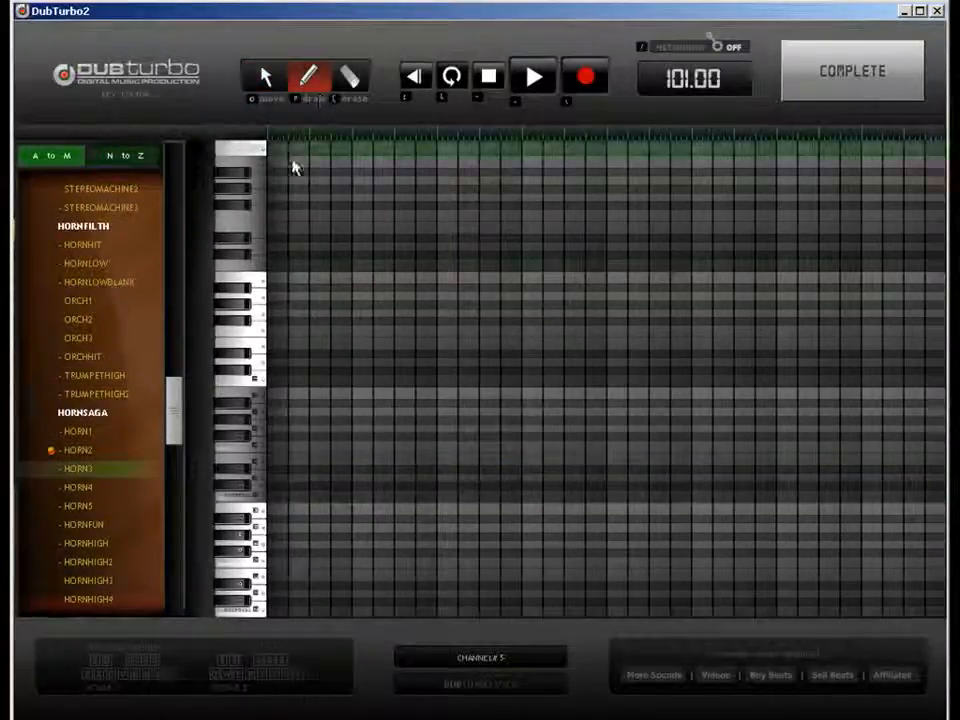
click(282, 498)
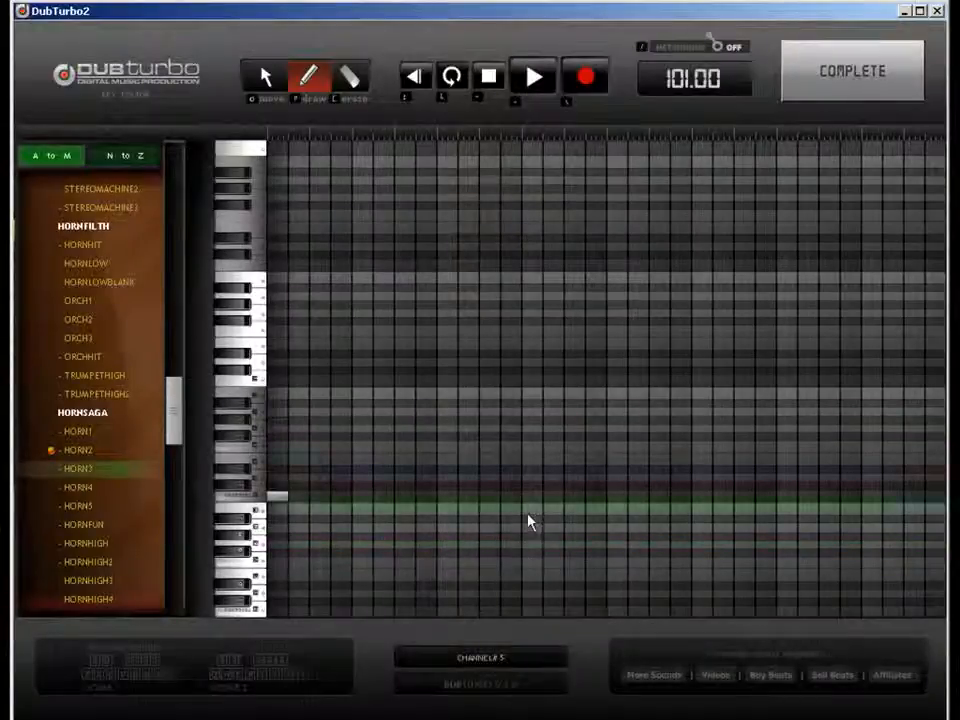
click(487, 498)
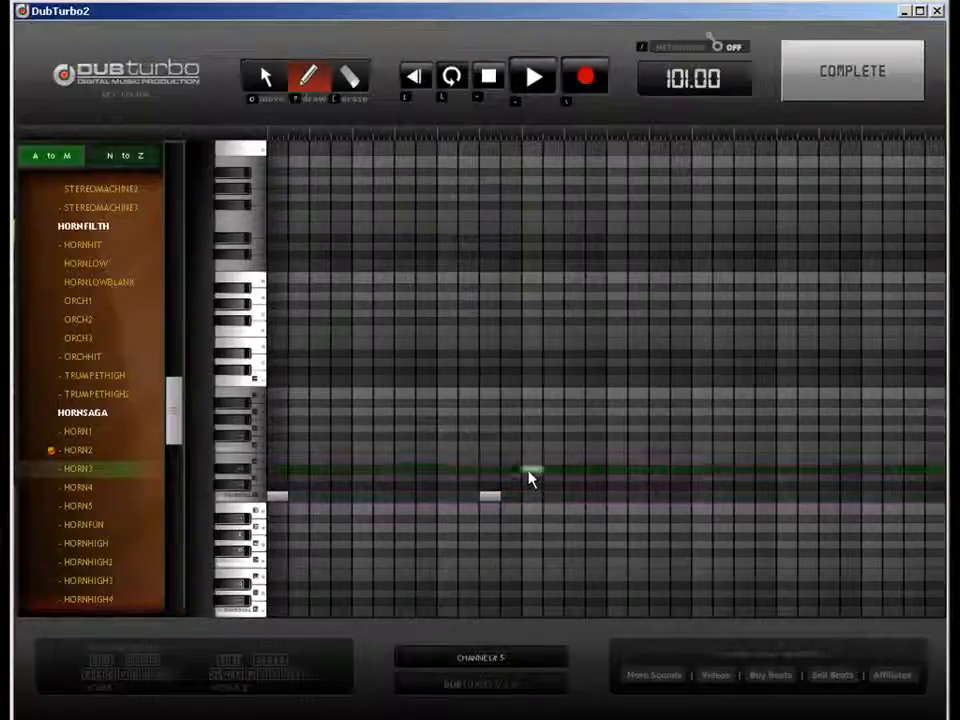
click(529, 470)
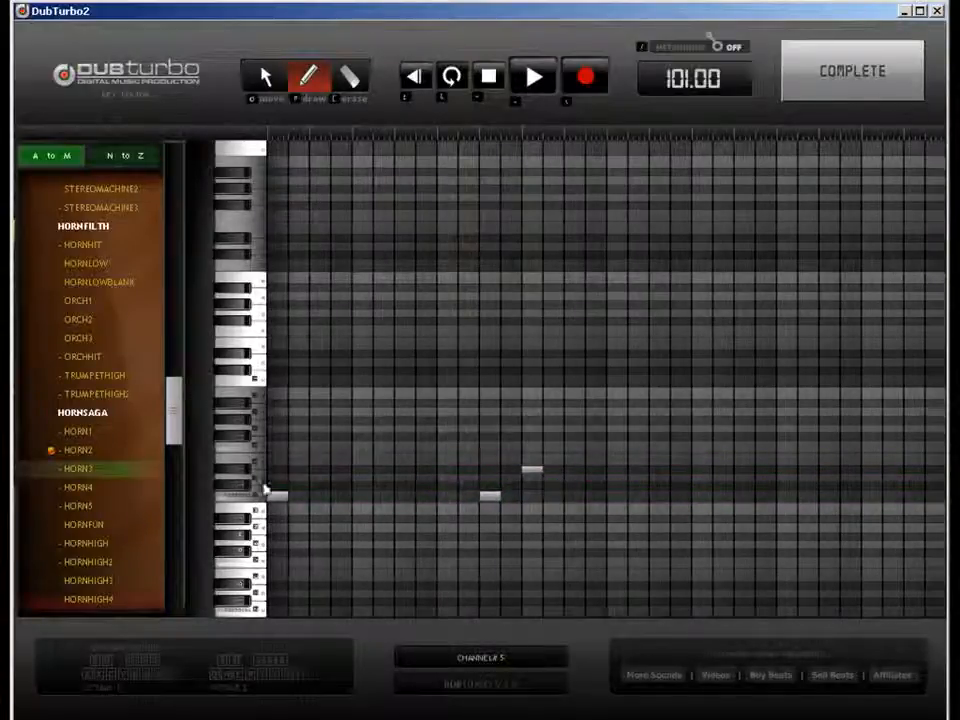
click(553, 480)
click(575, 471)
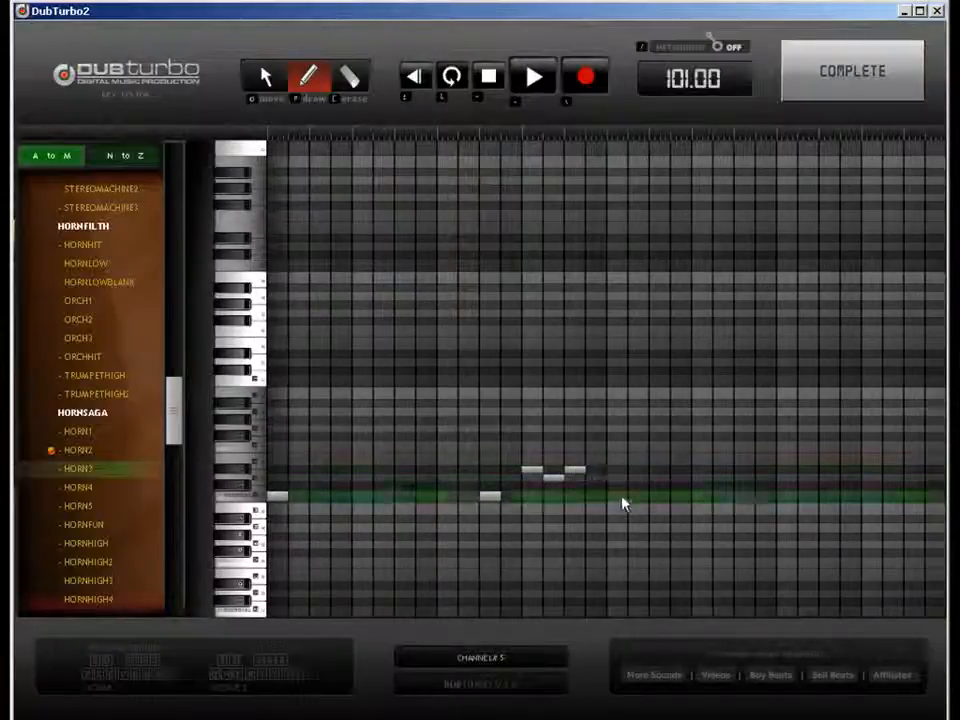
click(618, 498)
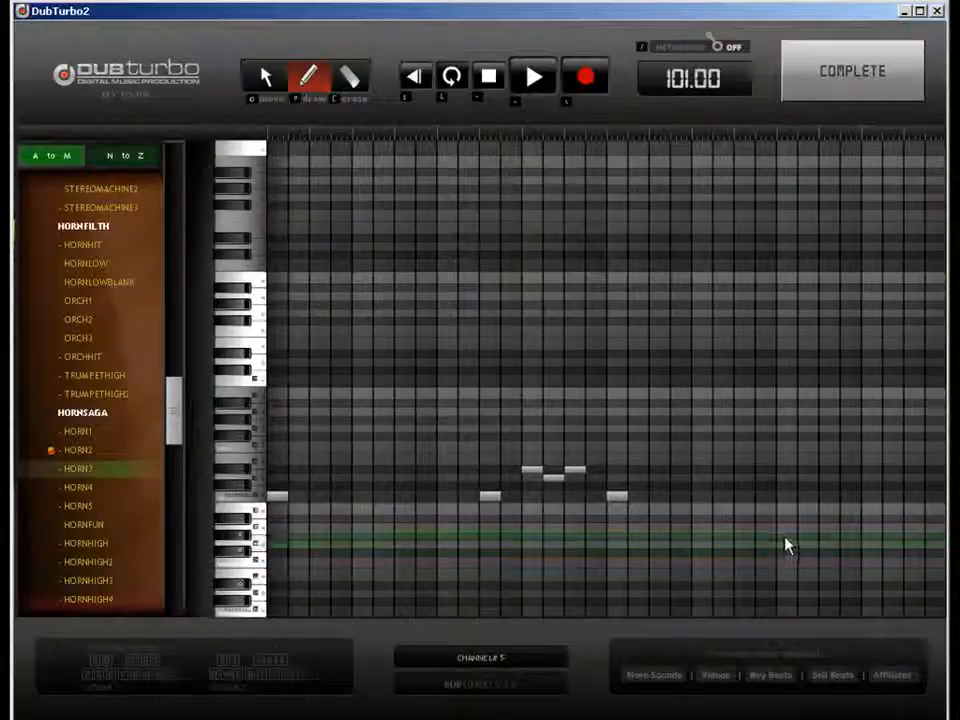
Step: Draw five lower horn notes toward the end of the pattern, with the last four evenly spaced on one pitch
click(703, 537)
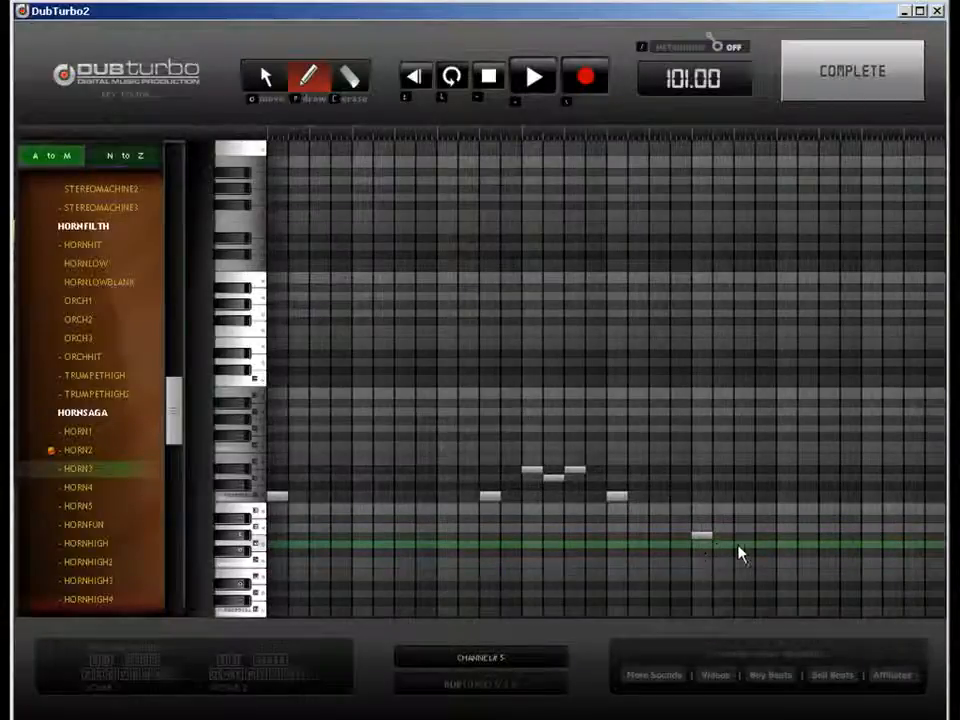
click(741, 551)
click(830, 551)
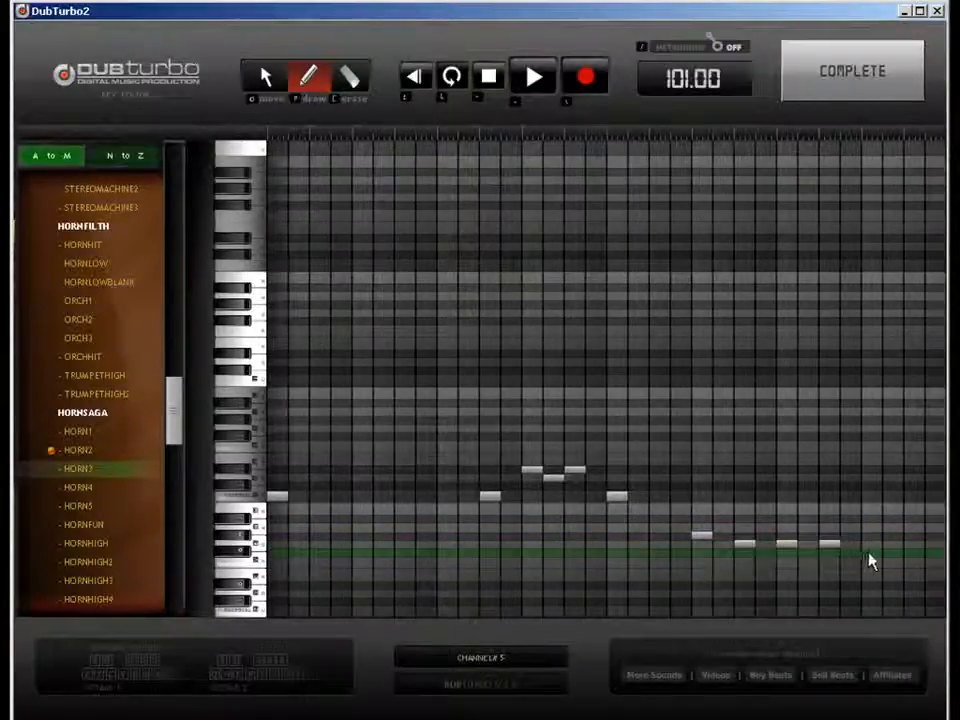
click(872, 551)
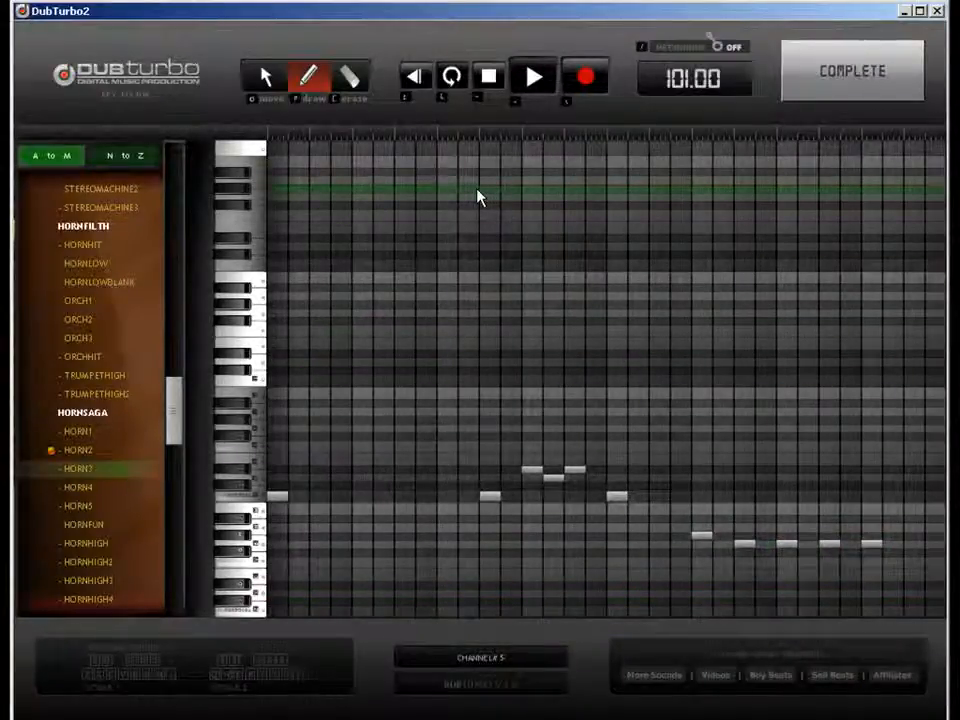
Step: Move the second-to-last low note one grid step earlier, draw two more notes on that pitch, and complete the horn pattern
click(266, 78)
click(844, 545)
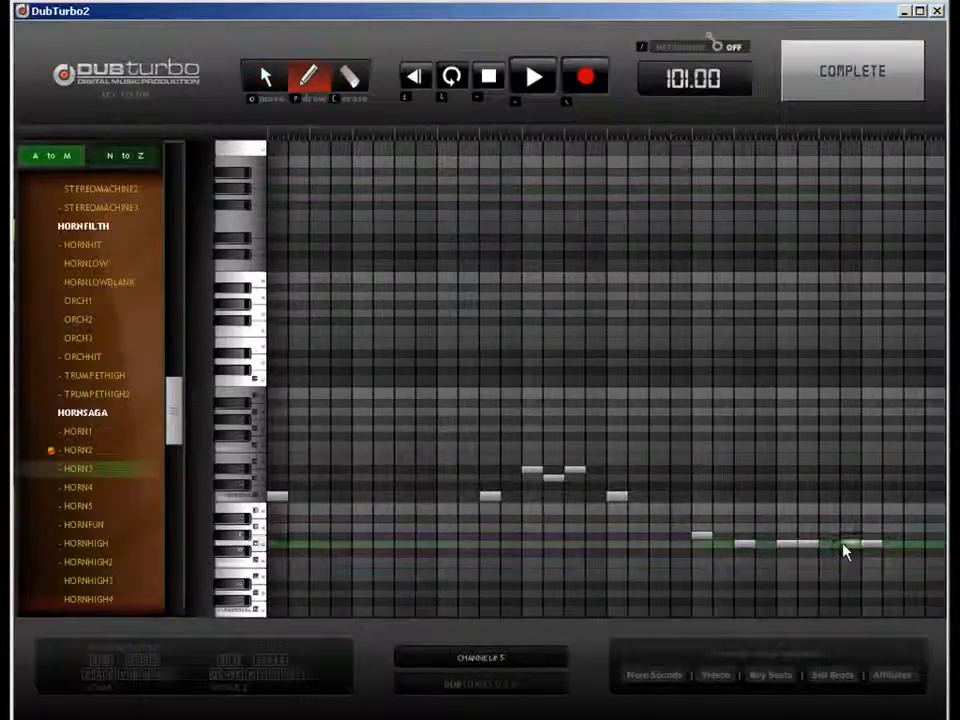
click(905, 545)
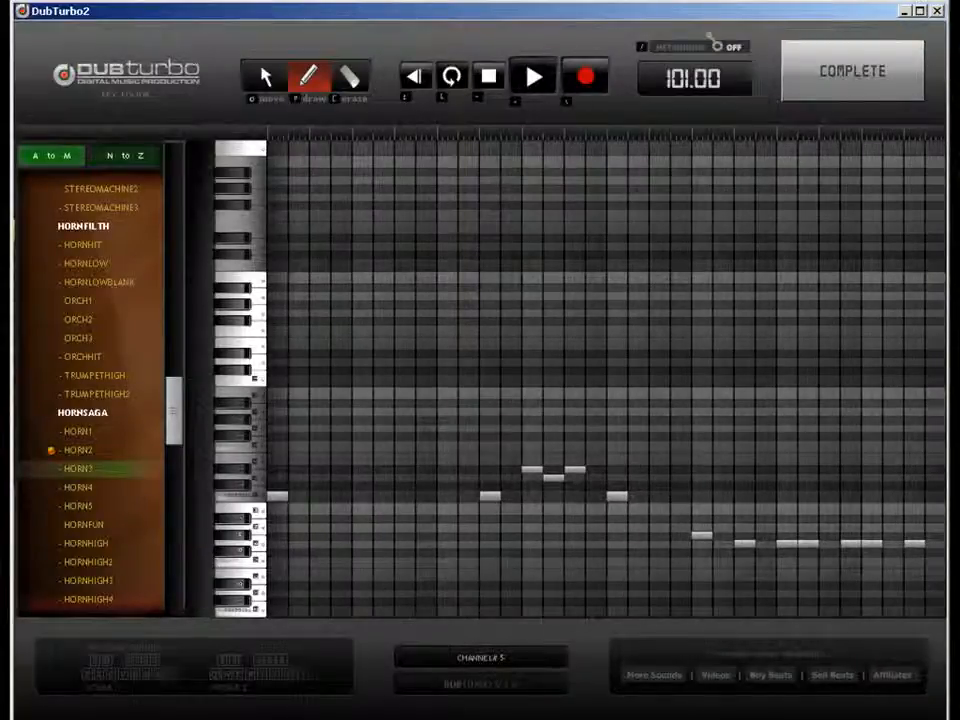
click(862, 88)
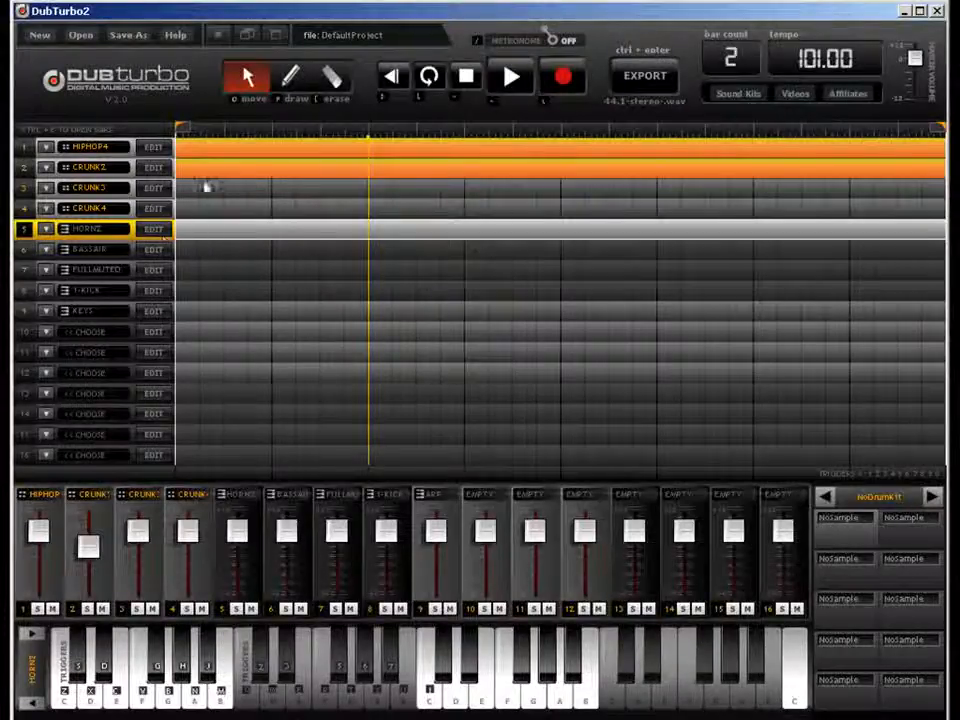
Step: Reopen the HORN2 clip in the key editor, audition the neighbouring HORNSAGA sounds, and change the track's sound to HORNFUN
click(190, 236)
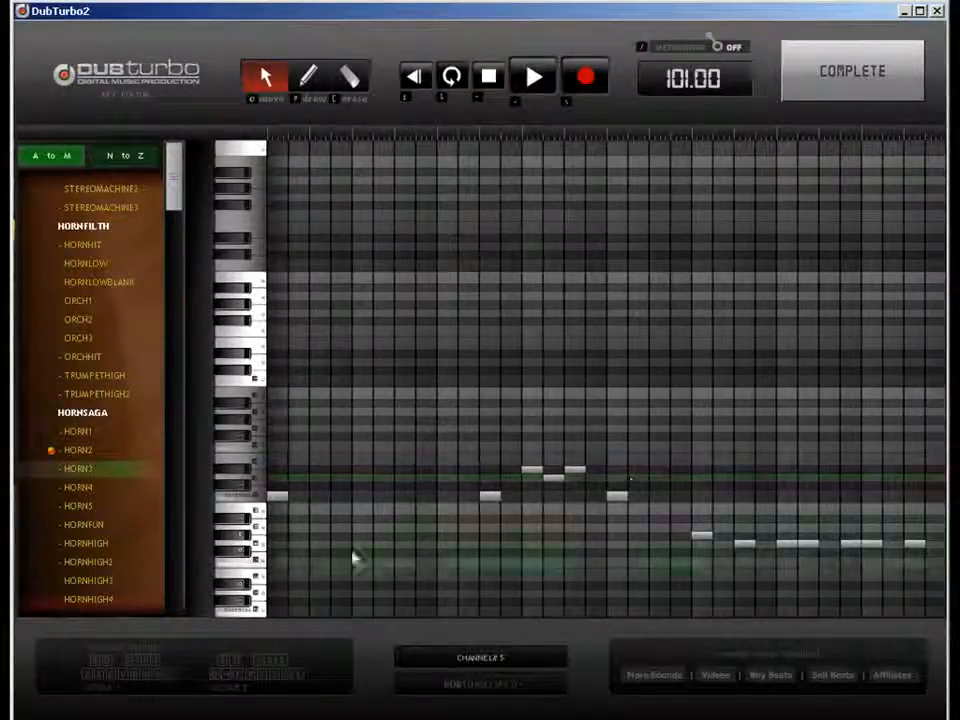
click(85, 470)
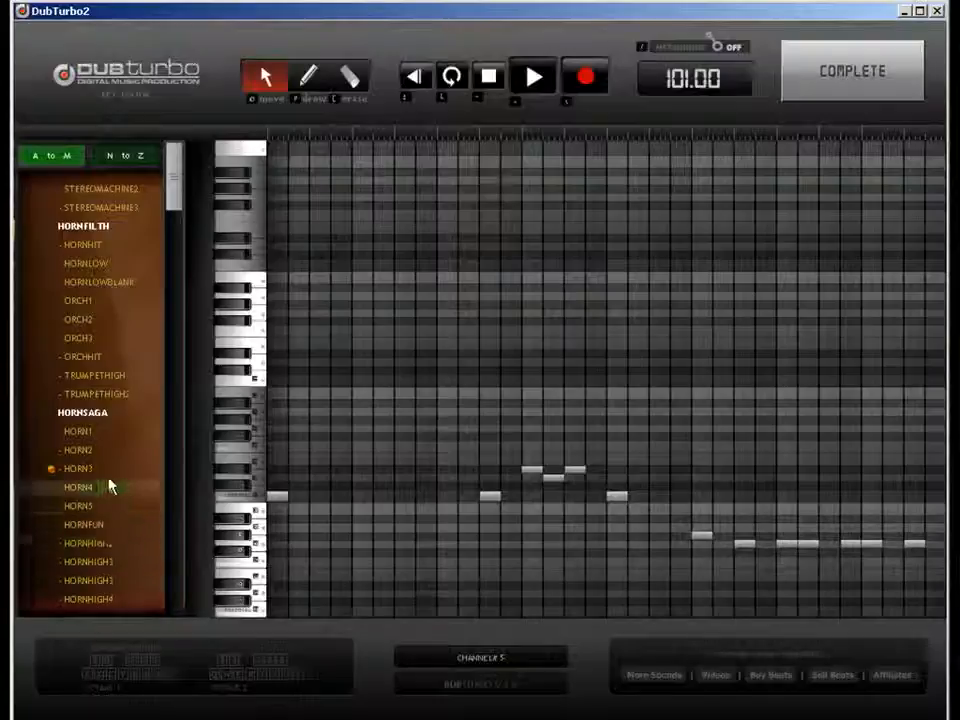
click(99, 498)
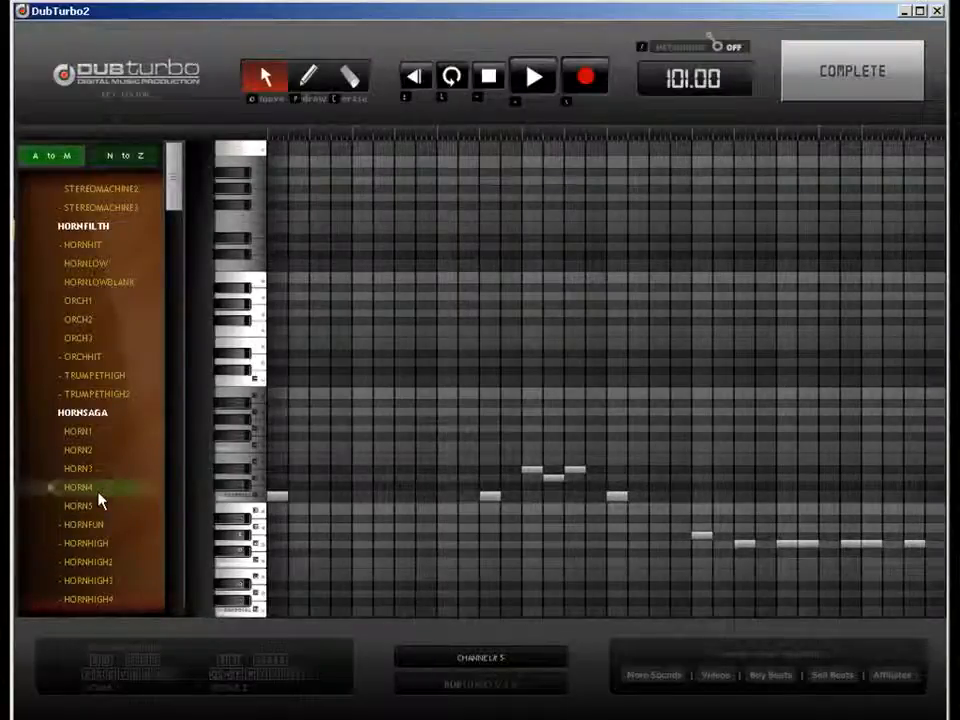
click(96, 507)
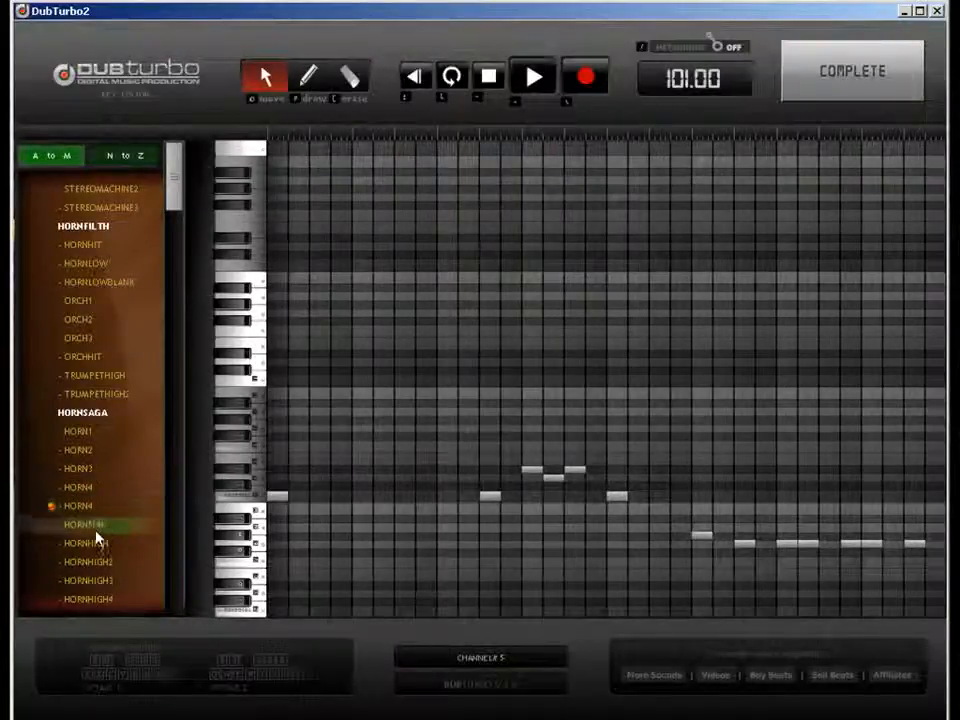
click(95, 532)
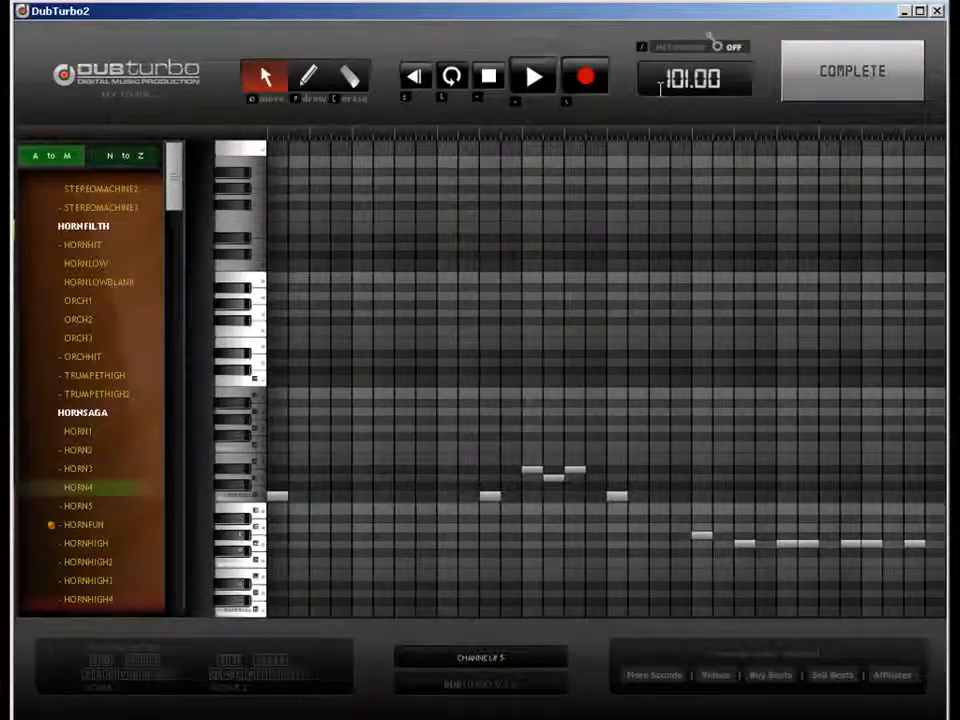
click(808, 88)
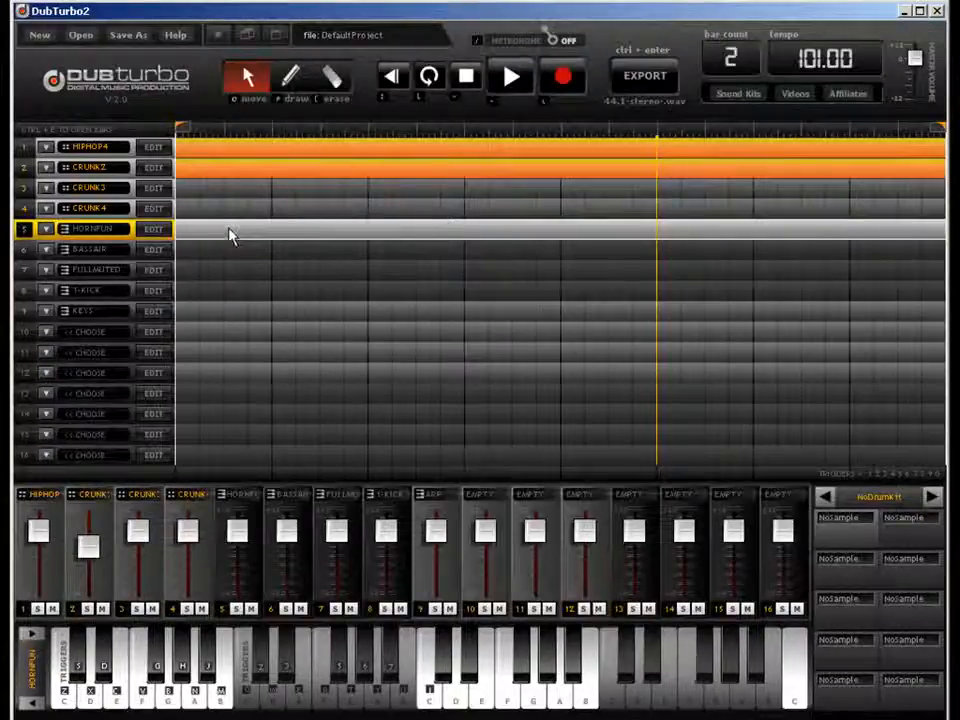
Step: Copy the HORNFUN clip onto the BASSAIR track, open the copy in the key editor and show its bass sounds
mouse_move(229, 229)
mouse_down()
mouse_move(225, 268)
mouse_move(231, 253)
mouse_up()
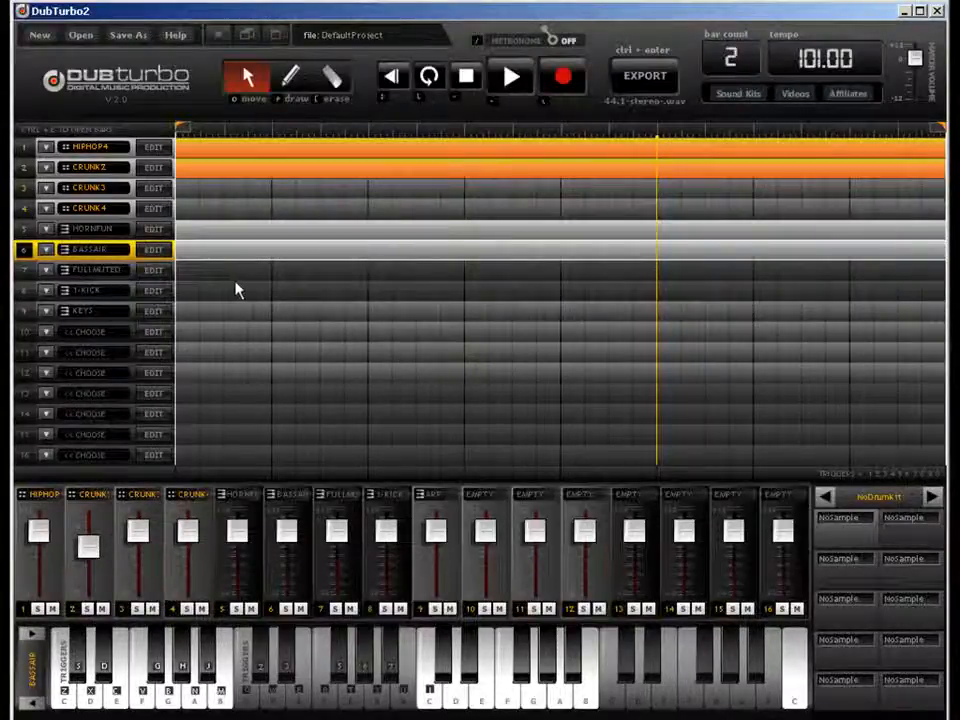
key(ctrl+e)
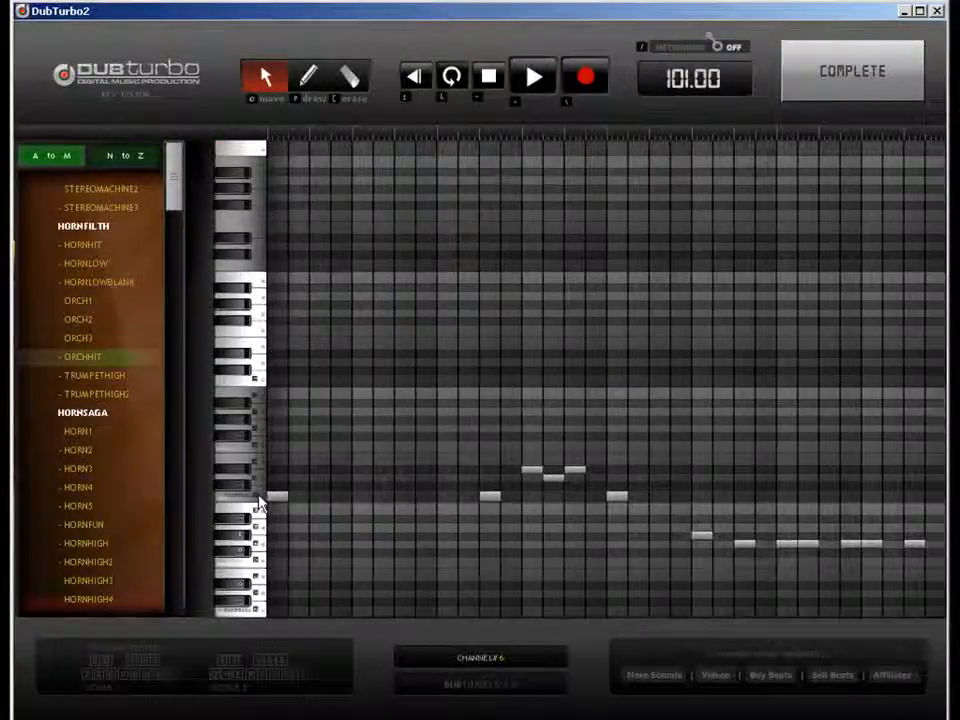
drag(175, 180, 175, 234)
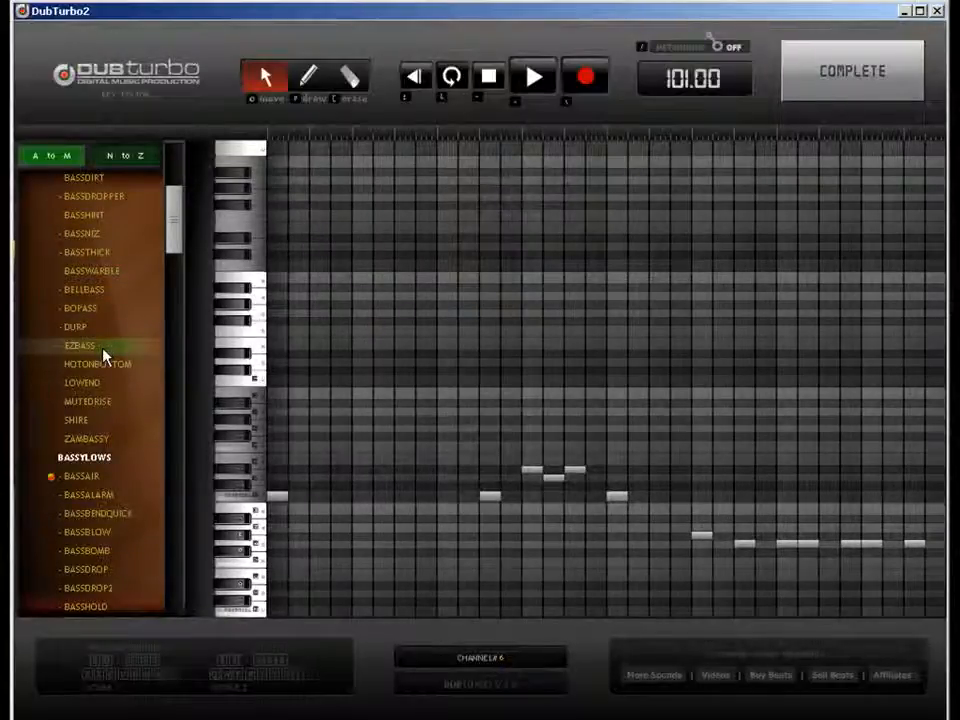
Step: Thin the copied bass pattern to six notes by erasing two mid-clip notes and most of the repeated low notes at the end
click(348, 78)
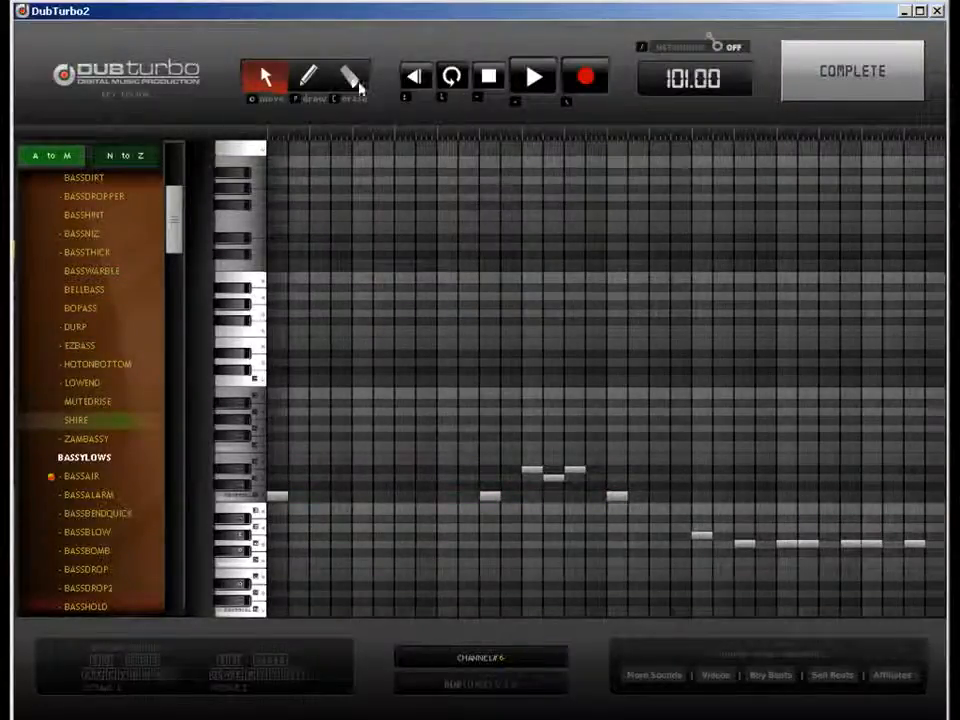
click(575, 471)
click(743, 543)
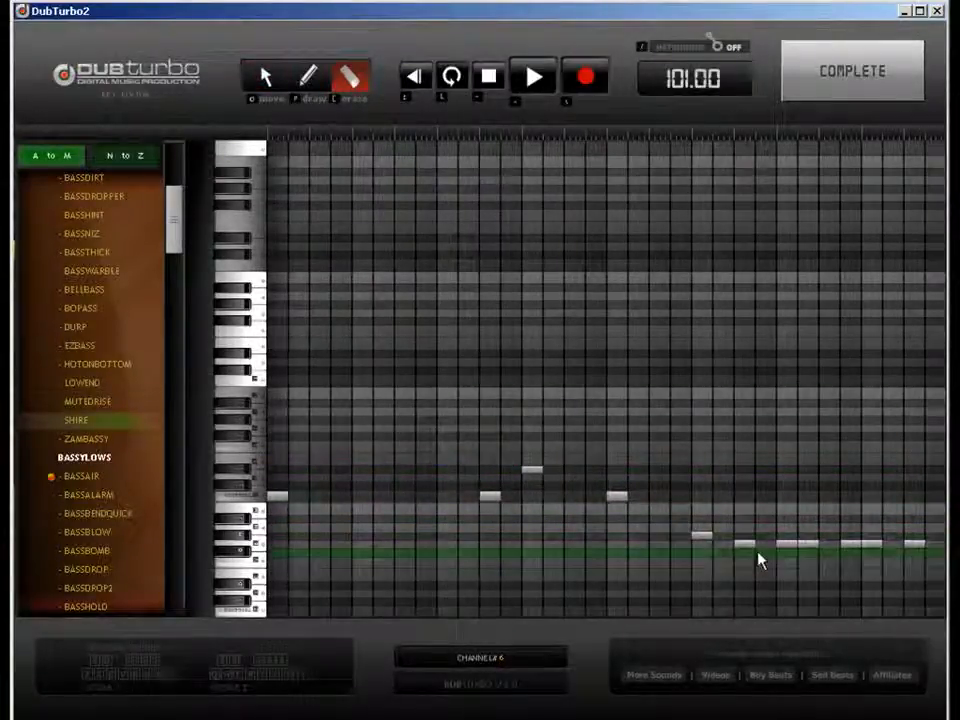
click(860, 544)
click(914, 544)
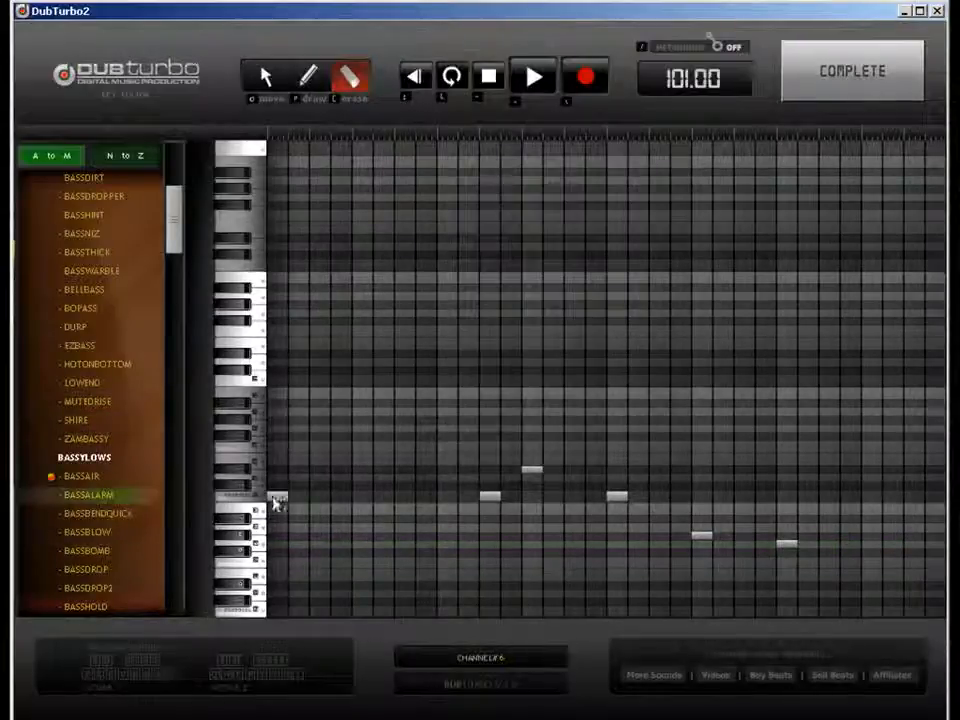
Step: Audition BASSALARM, BASSBLOW and other bass sounds for channel 6, set the sound to LOWEND, and complete the edit
click(72, 497)
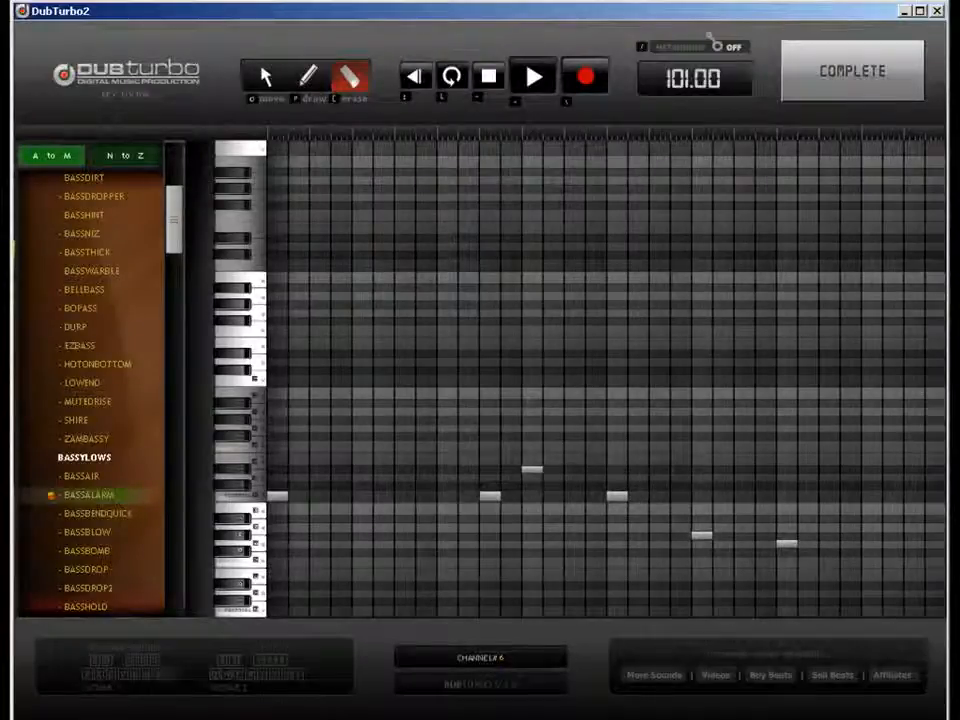
click(87, 532)
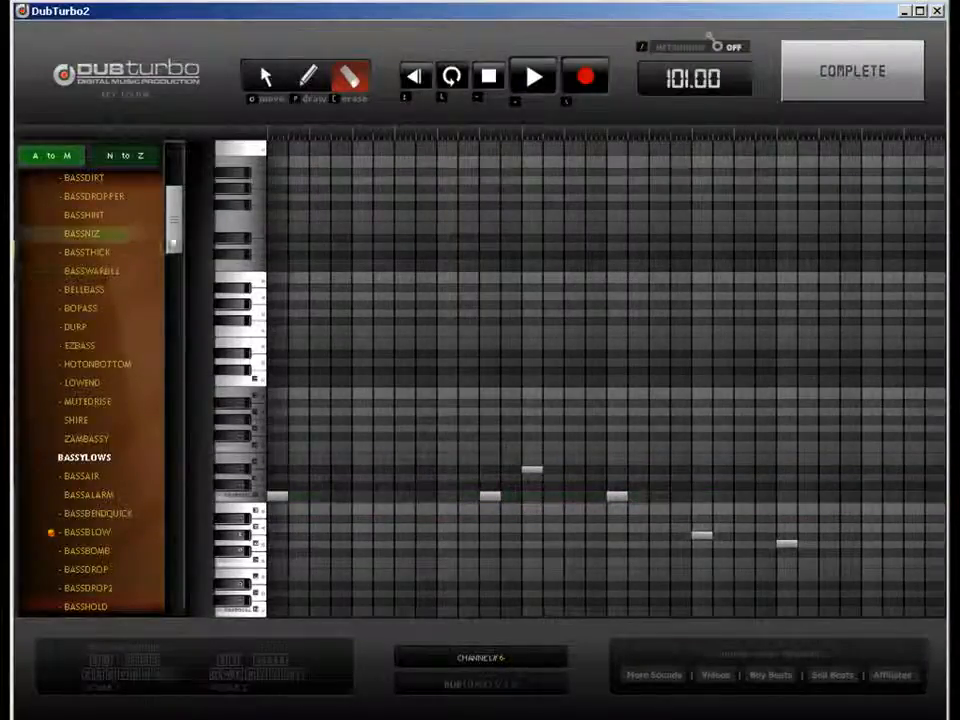
scroll(175, 245, down, 5)
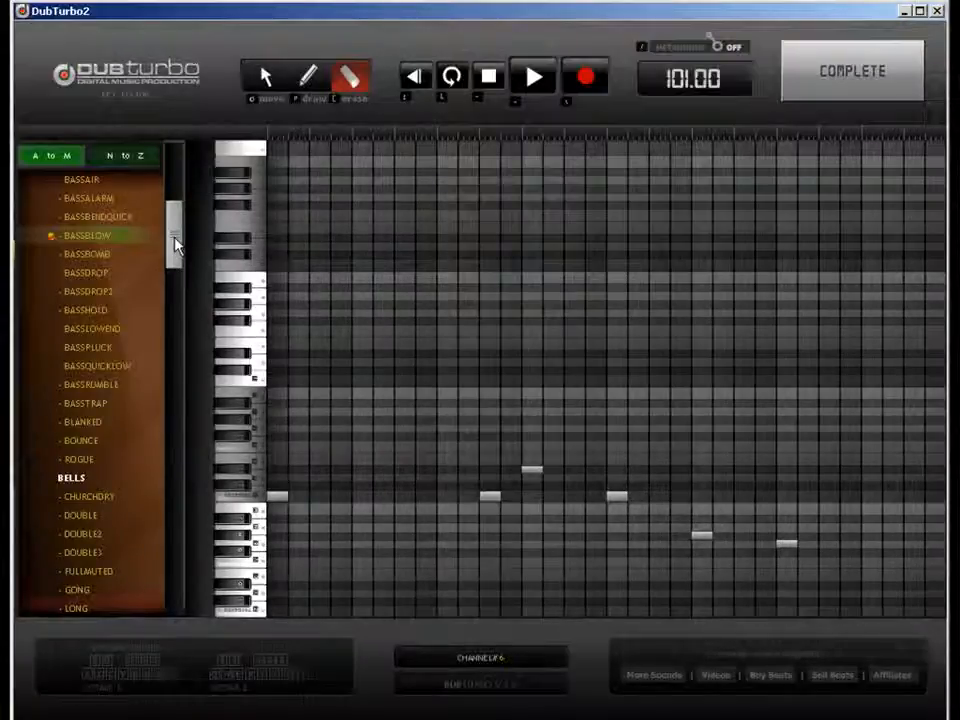
drag(175, 245, 174, 250)
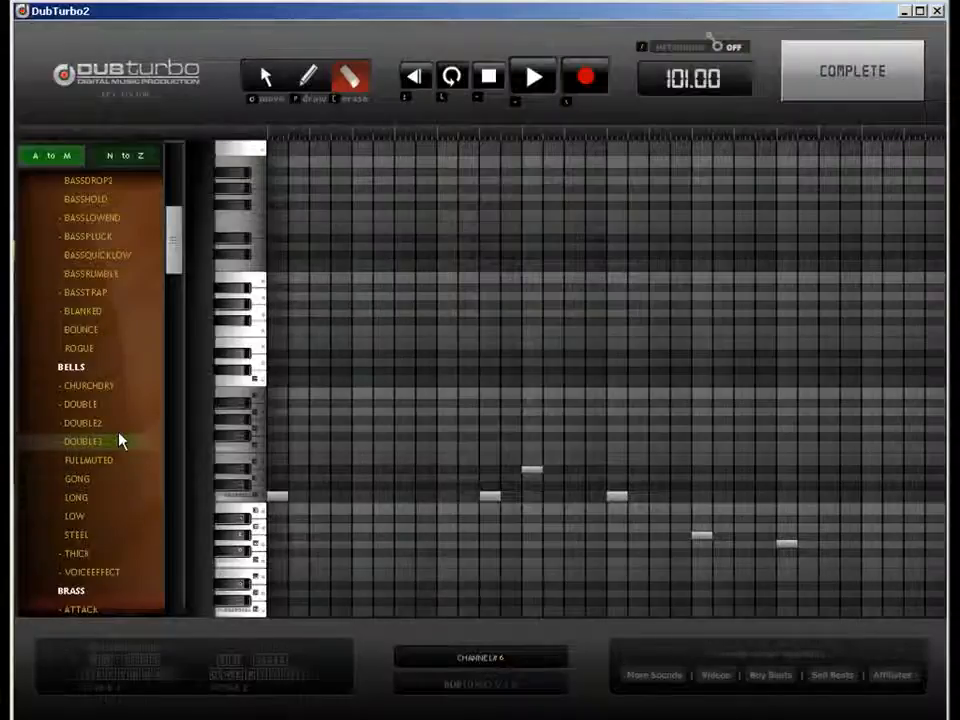
scroll(124, 347, up, 7)
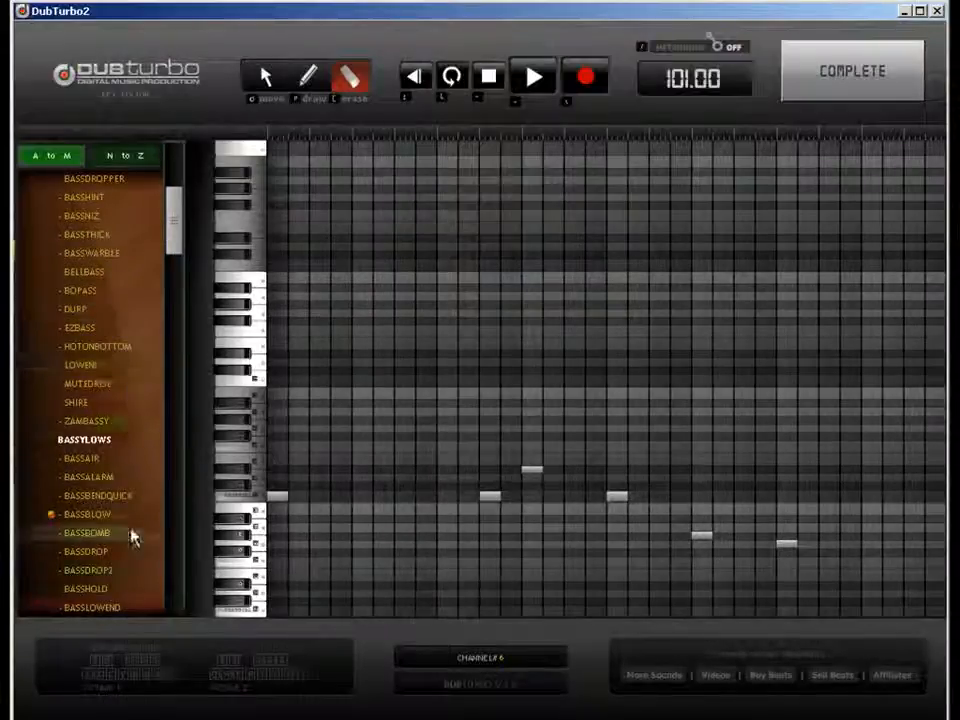
click(97, 553)
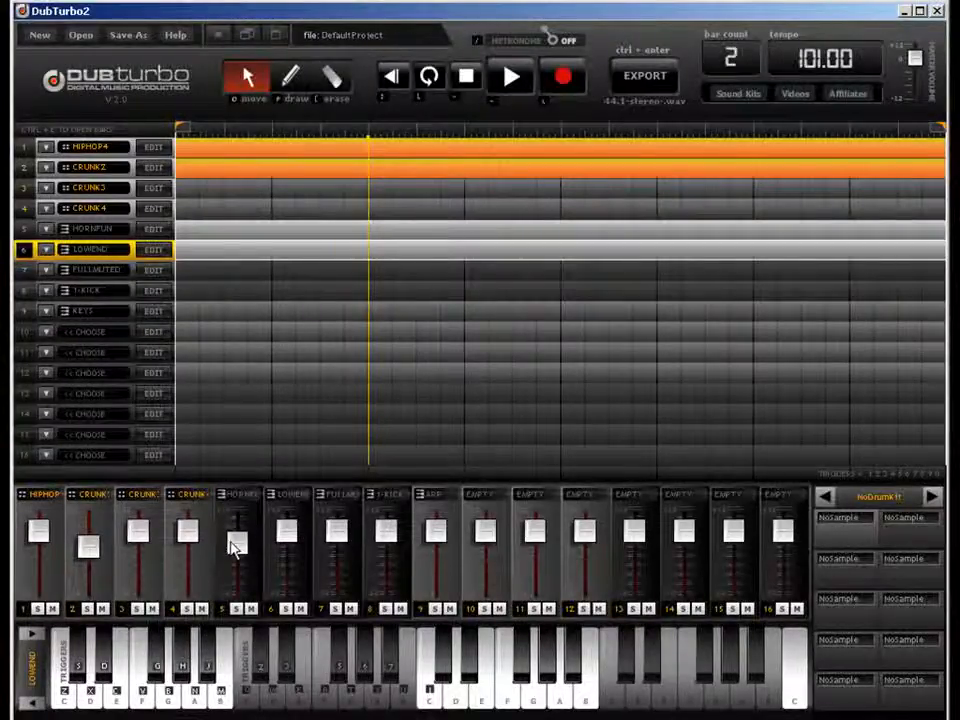
Step: Lower the LOWEND track's volume below the HORNFUN track's in the mixer, and activate the Draw tool
drag(235, 545, 286, 557)
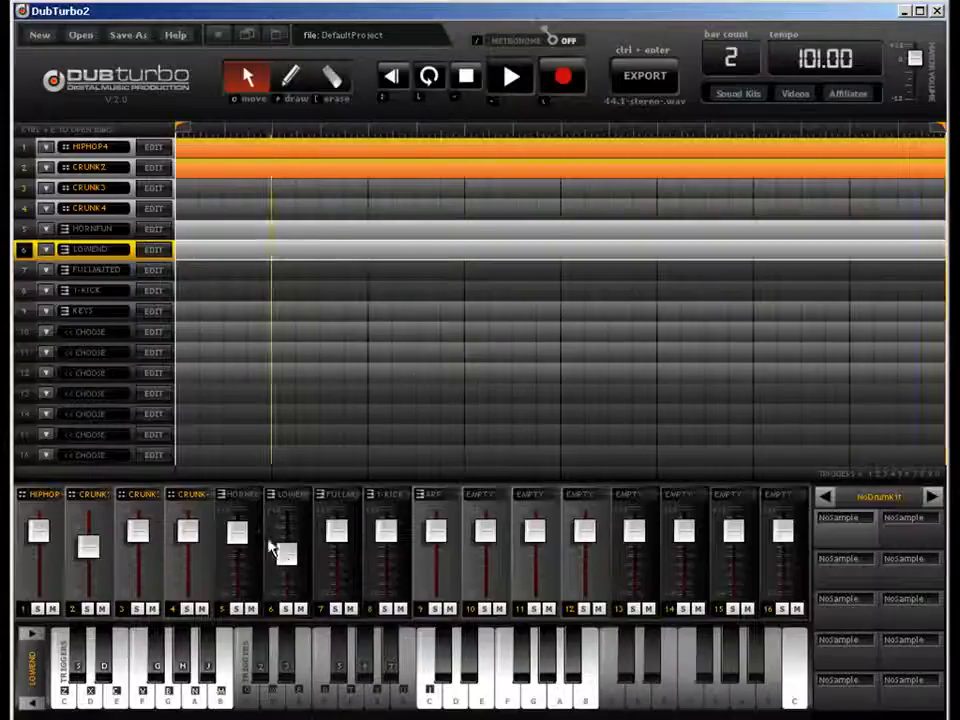
click(289, 80)
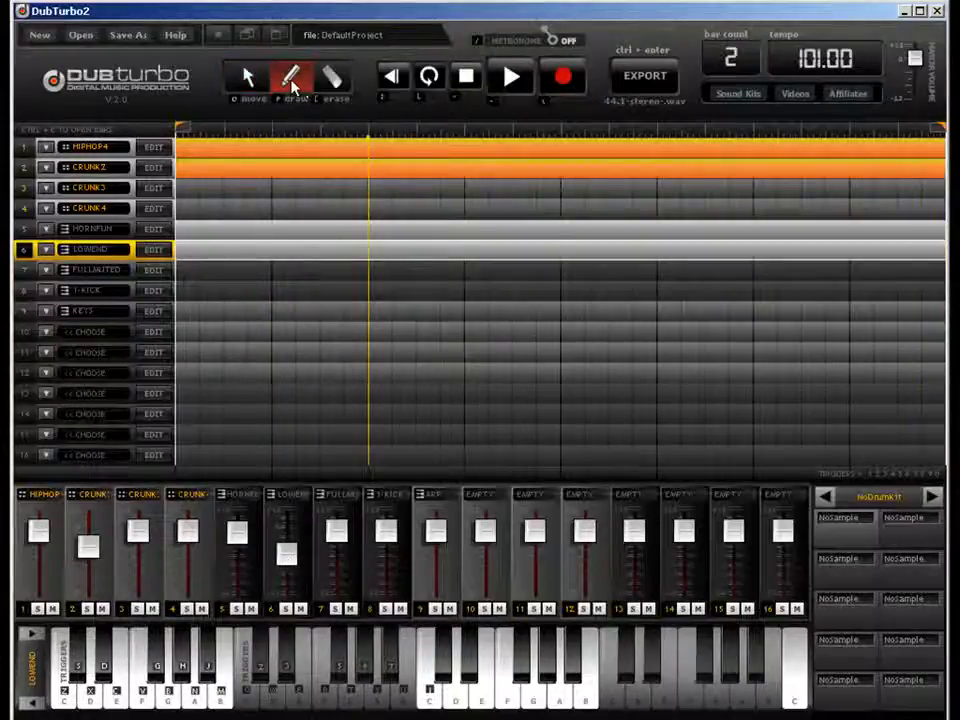
Step: Draw a clip spanning both bars on the FULLMUTED track and open that track in the key editor
drag(197, 276, 565, 272)
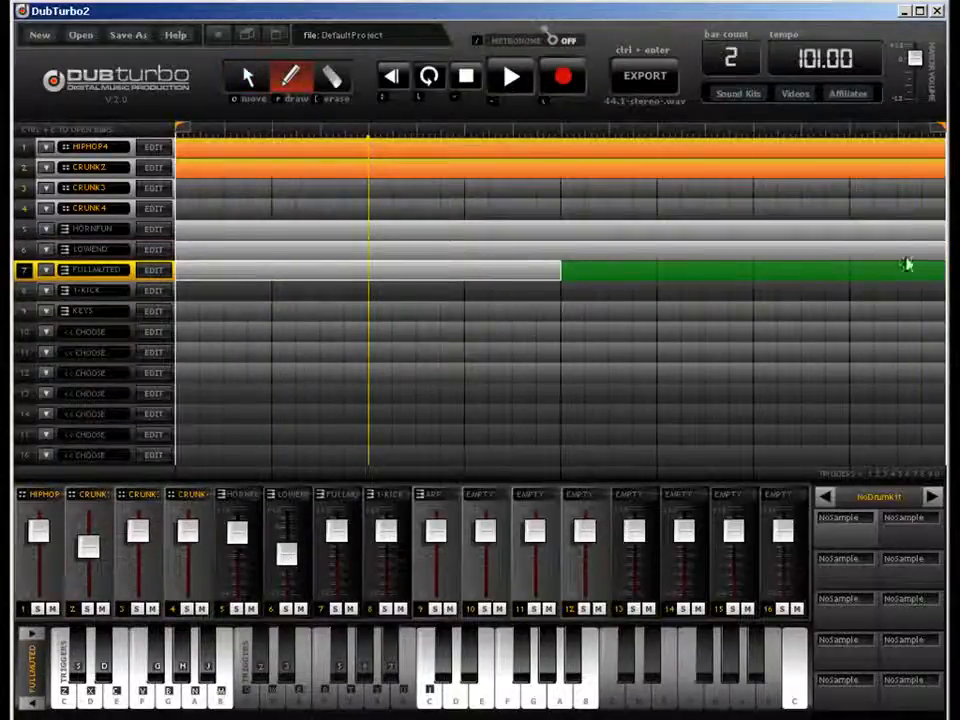
drag(905, 265, 930, 266)
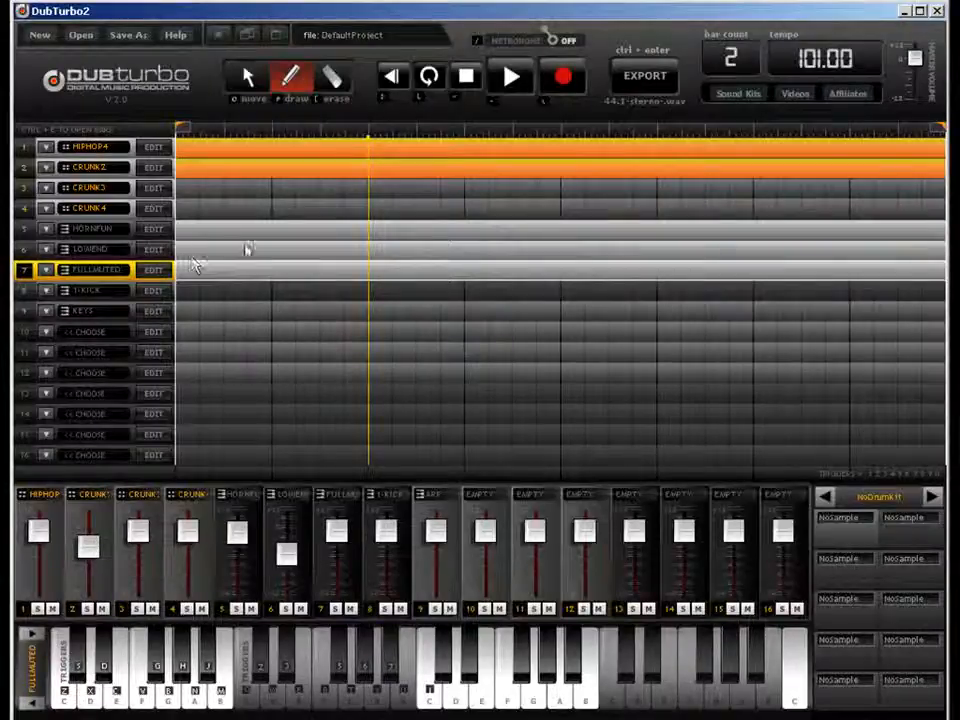
click(156, 272)
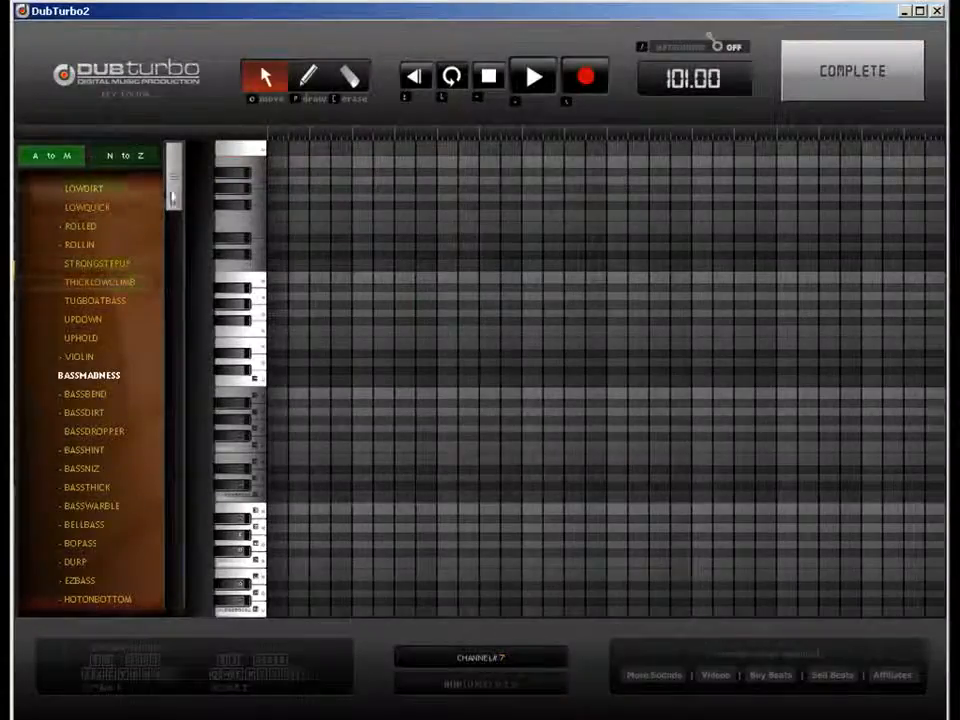
Step: Audition TRUMPHIT and WAHWAH2 among the N to Z sounds for channel 7, and set the sound to VIOLATINA
click(140, 158)
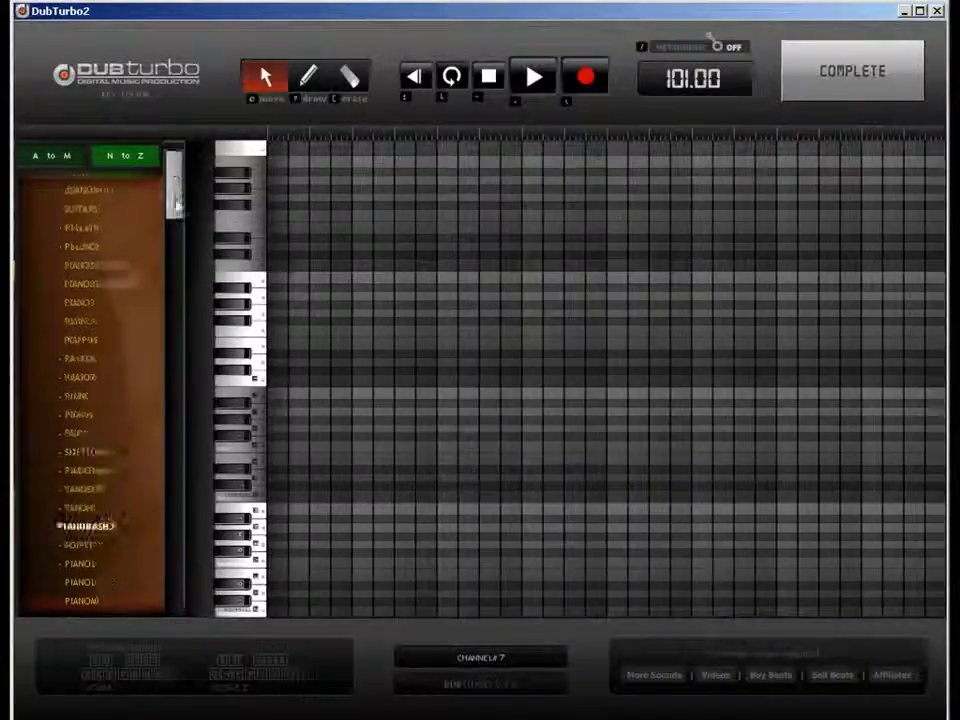
drag(176, 200, 174, 360)
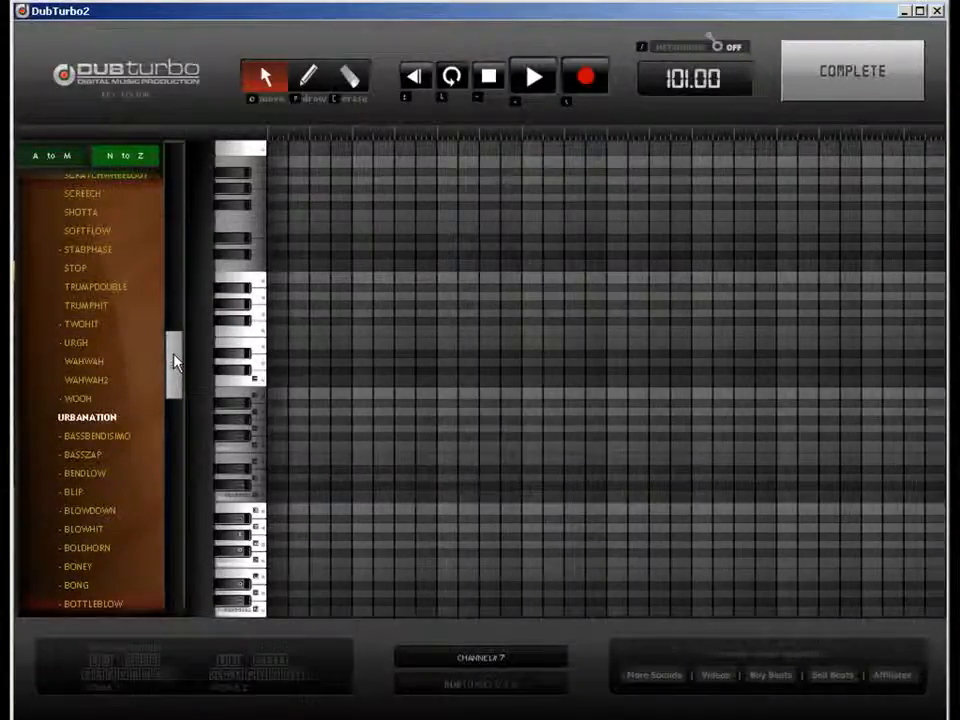
click(99, 306)
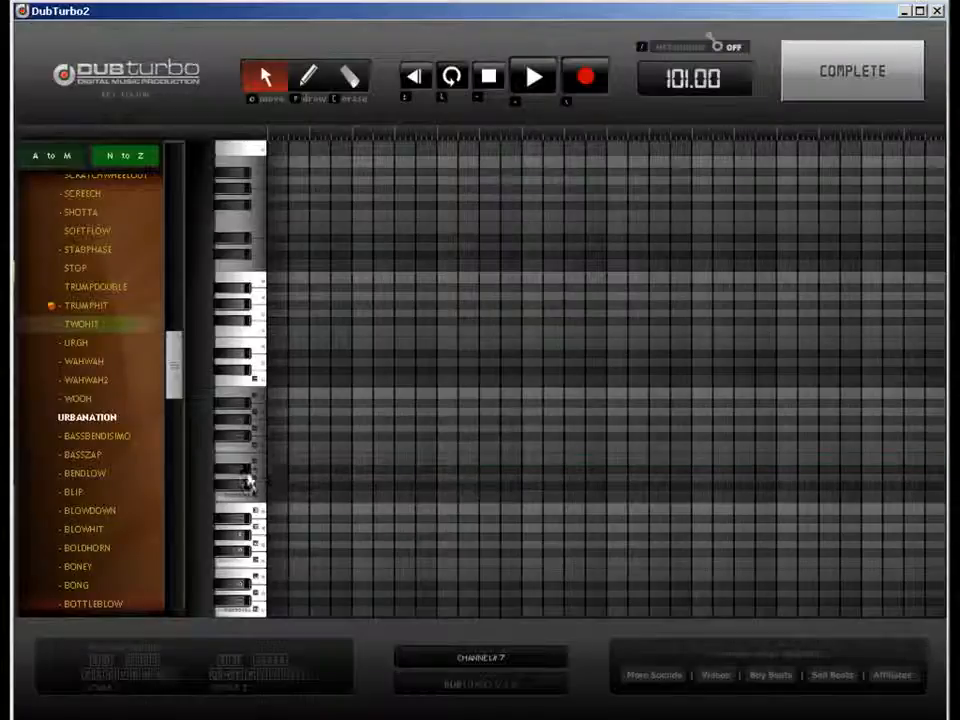
click(129, 381)
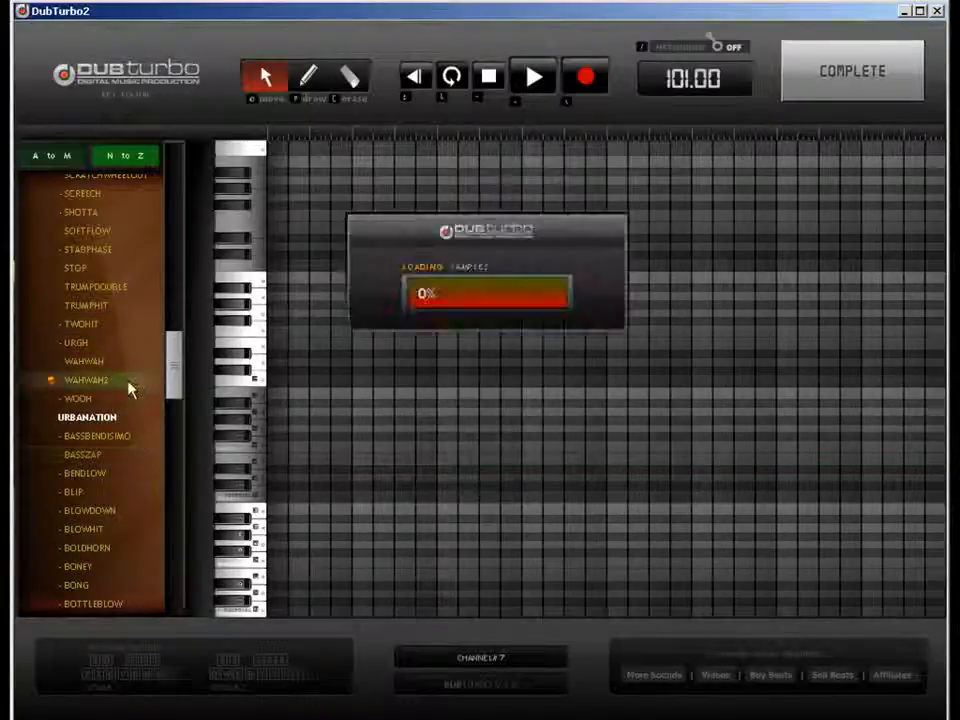
click(97, 476)
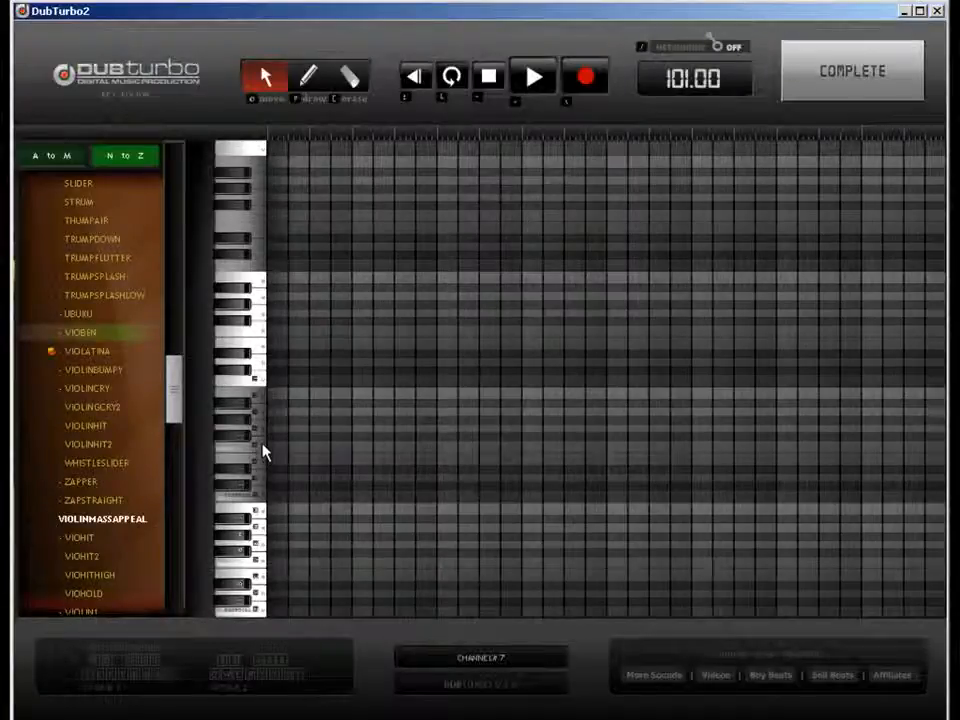
key(w)
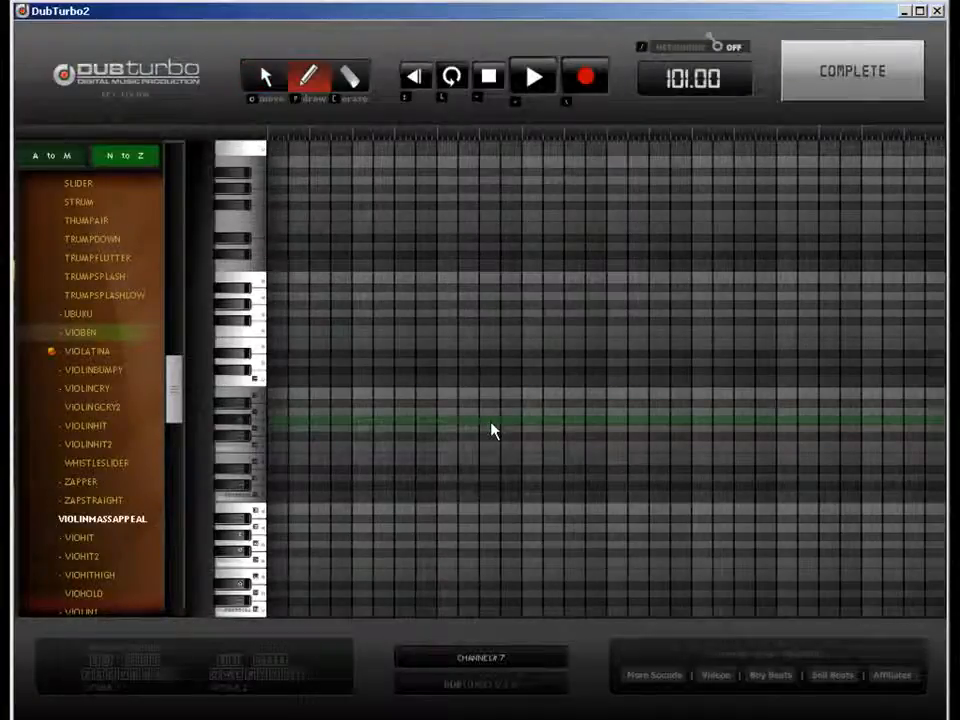
Step: Draw a descending VIOLATINA melody from the middle to the end of channel 7's grid, adding extra notes between the main ones
click(490, 422)
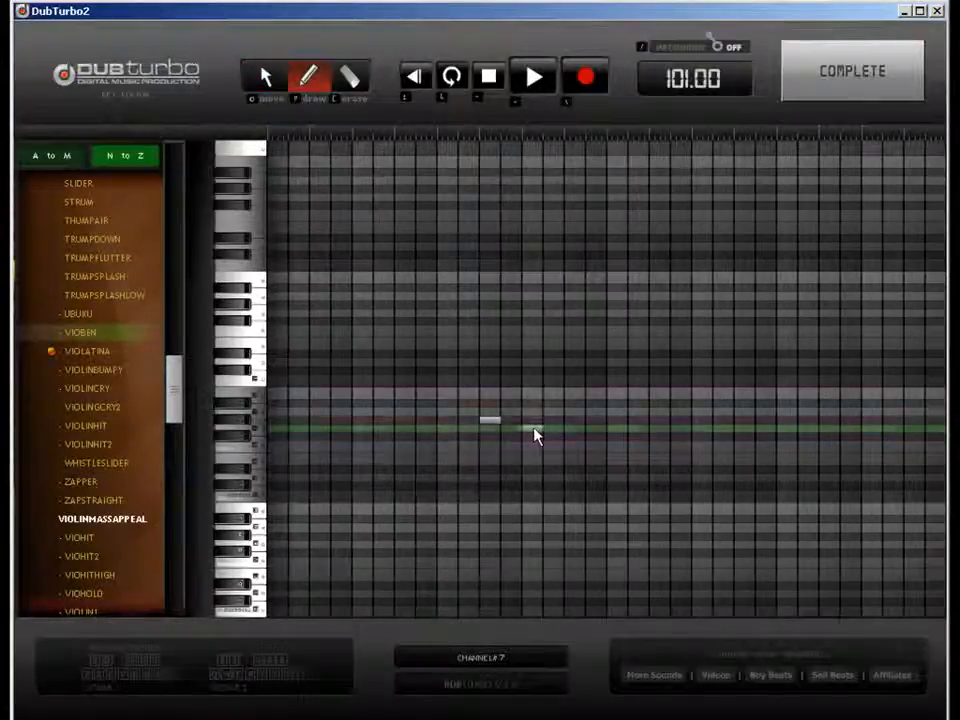
click(532, 429)
click(575, 420)
click(617, 428)
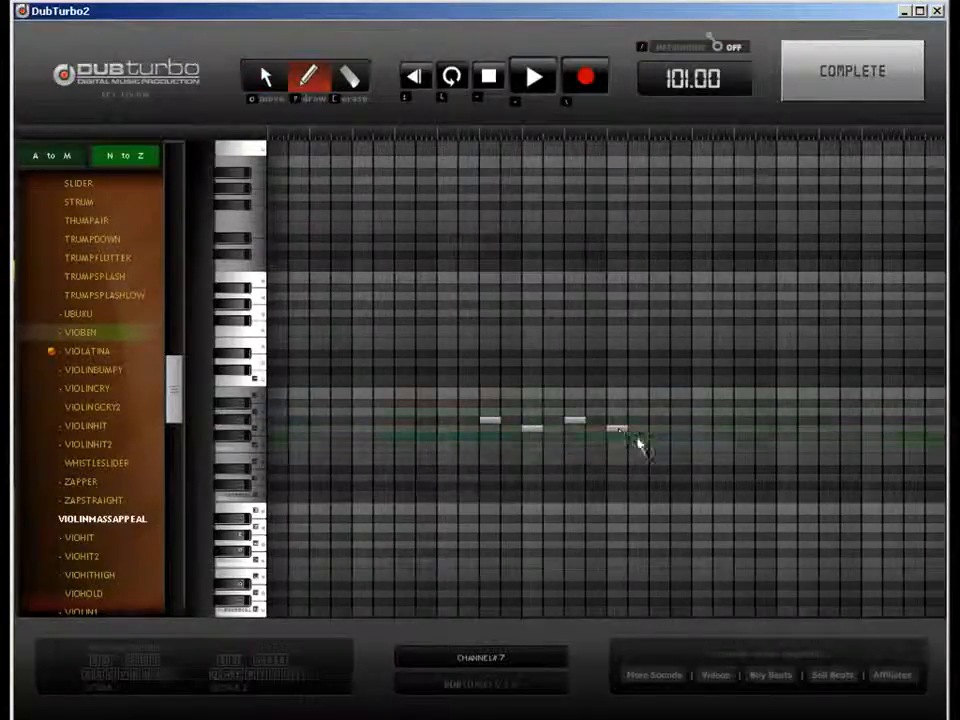
click(702, 448)
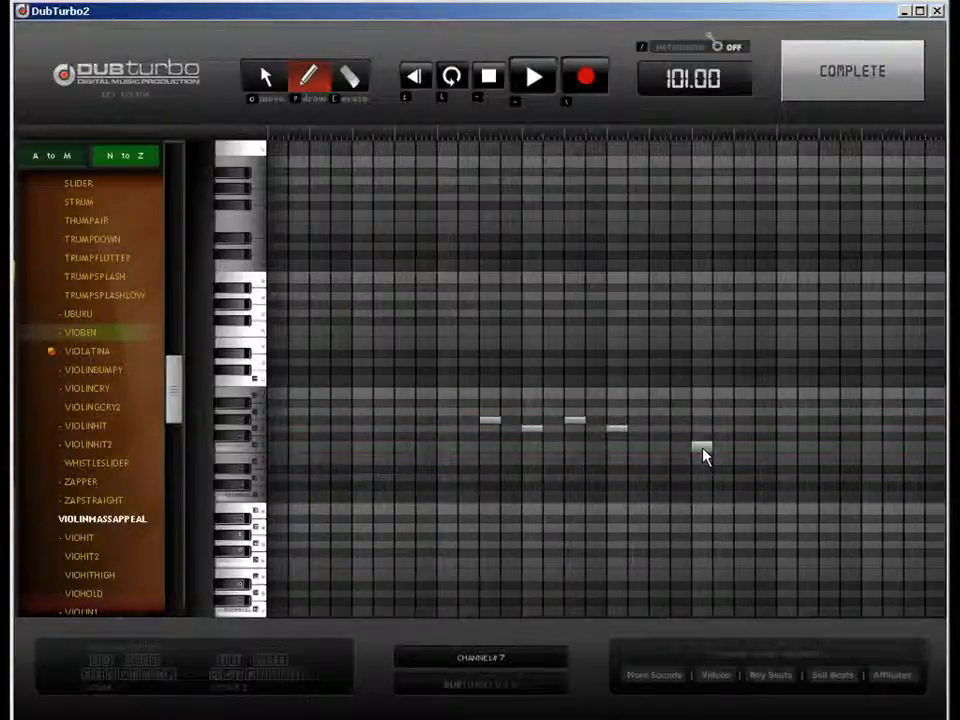
click(786, 470)
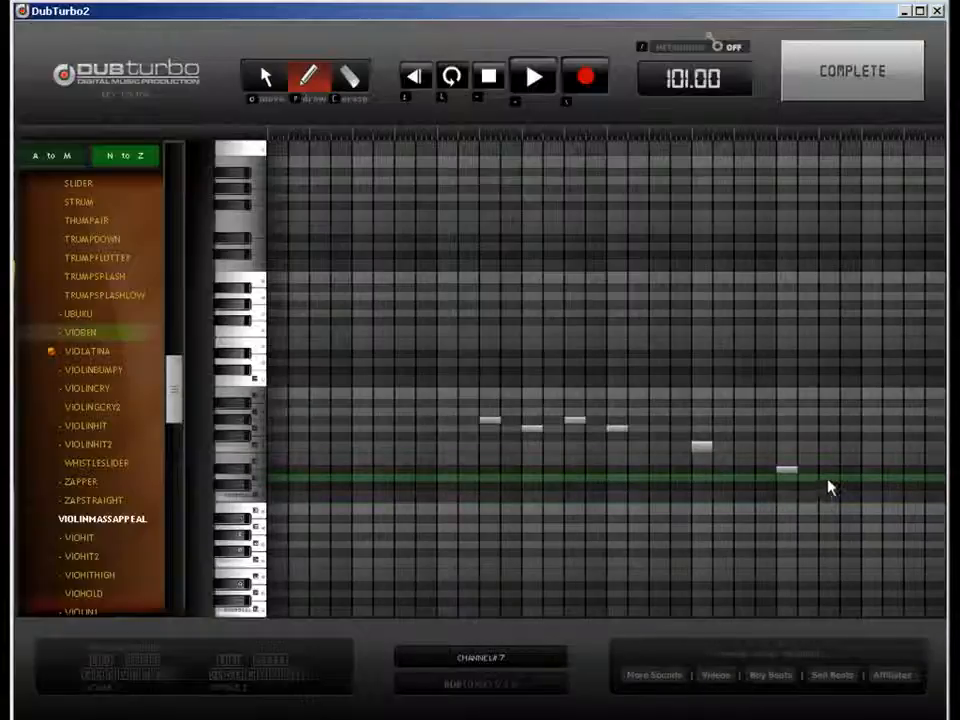
click(829, 478)
click(871, 496)
click(914, 496)
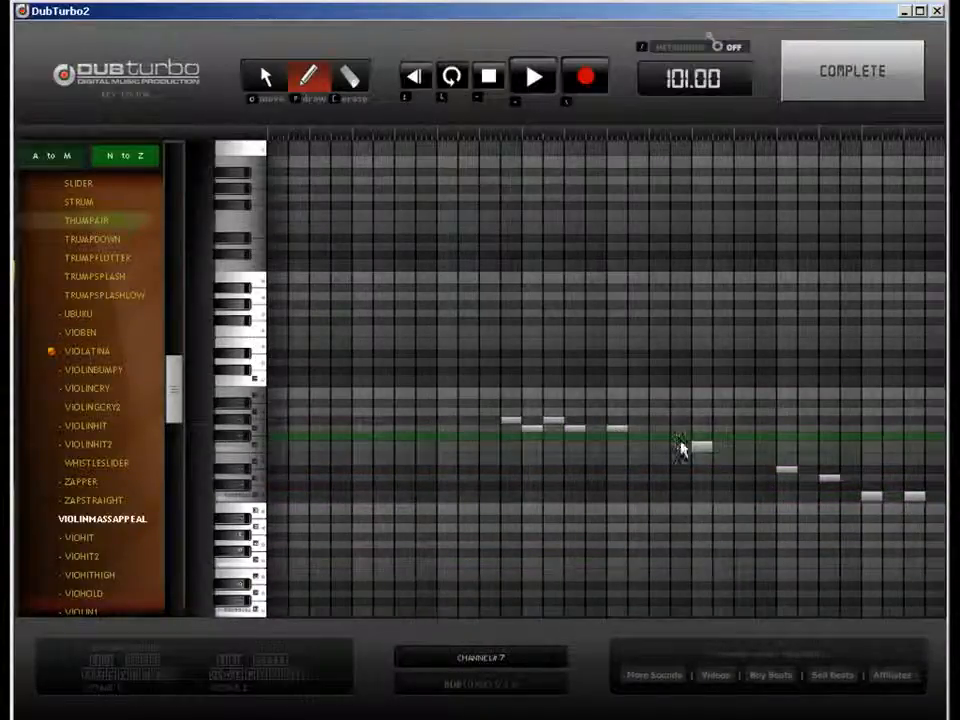
click(682, 451)
click(765, 448)
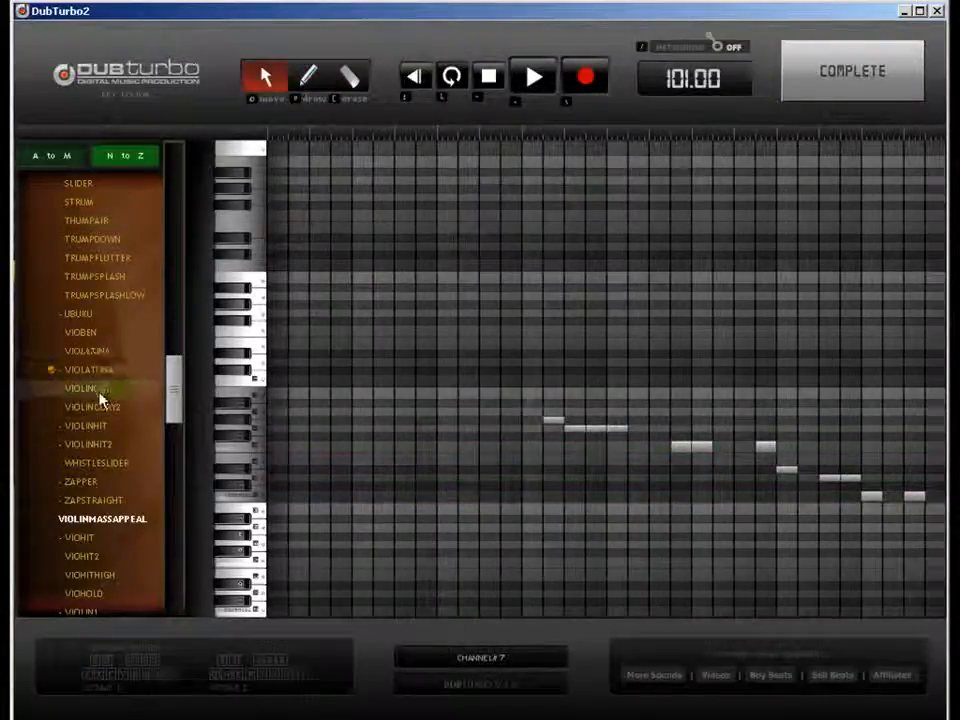
Step: Switch channel 7 to VIOLINHIT after auditioning VIOLINCRY, add three notes before the existing melody, and complete the edit
click(100, 392)
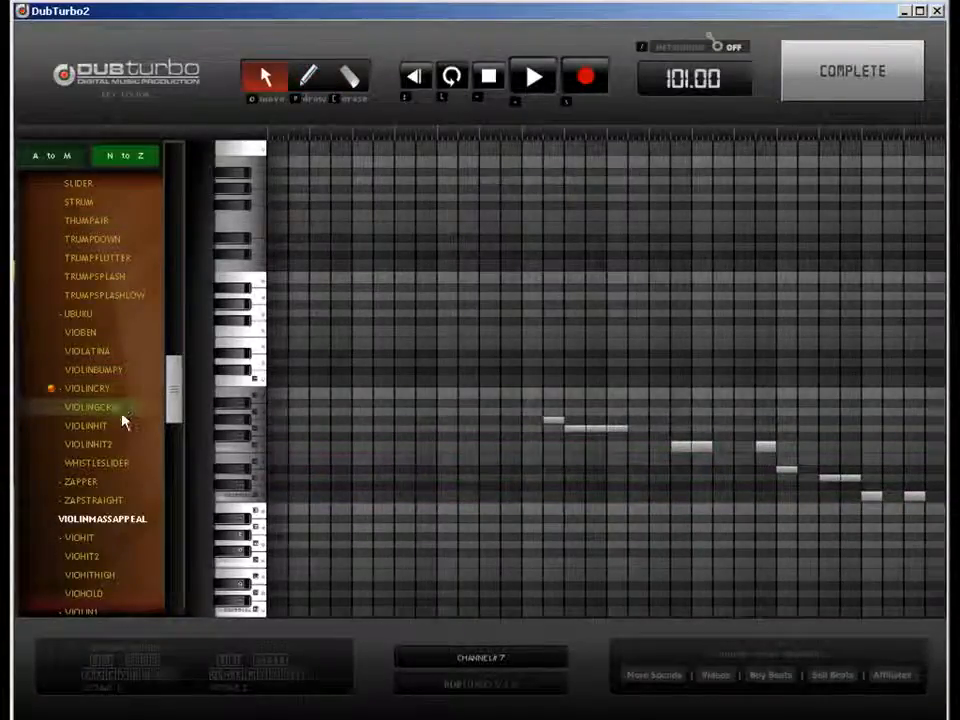
click(122, 426)
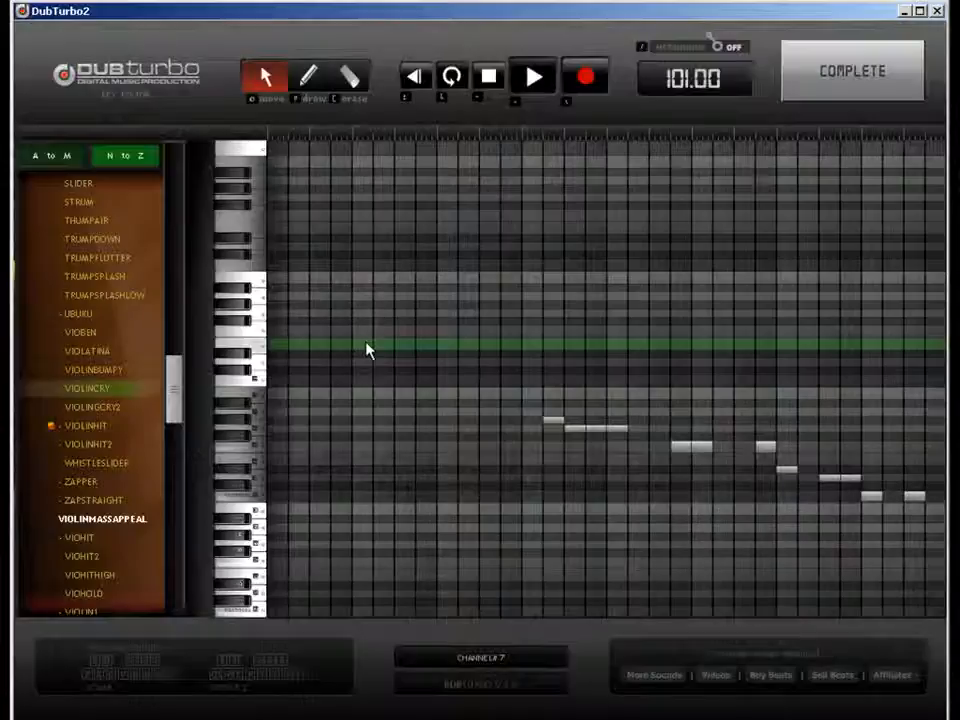
click(310, 80)
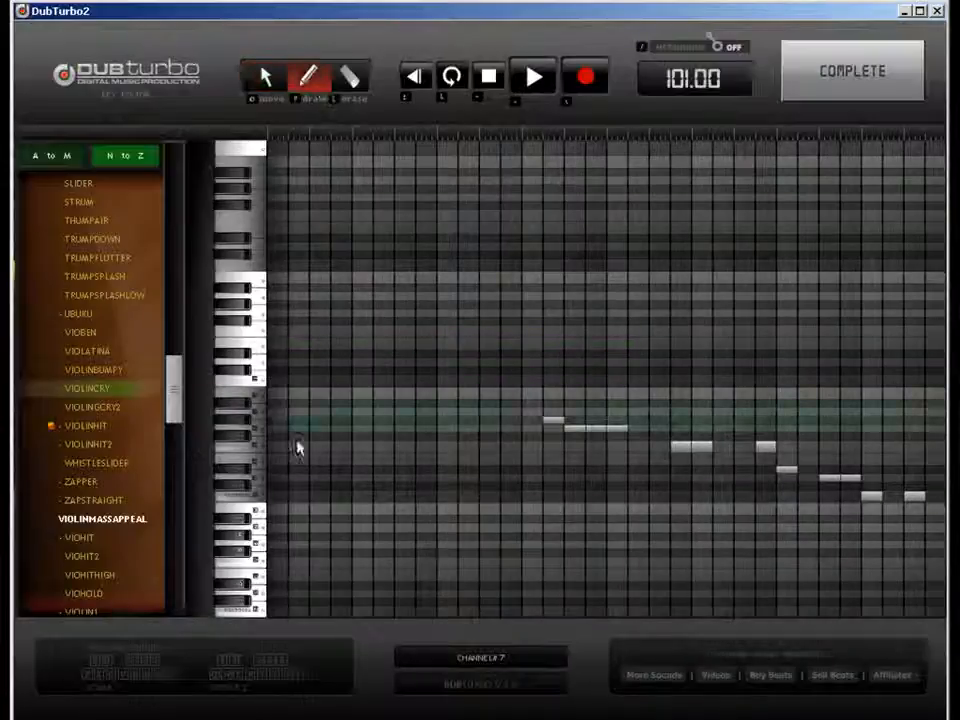
click(277, 496)
click(446, 380)
click(489, 419)
key(e)
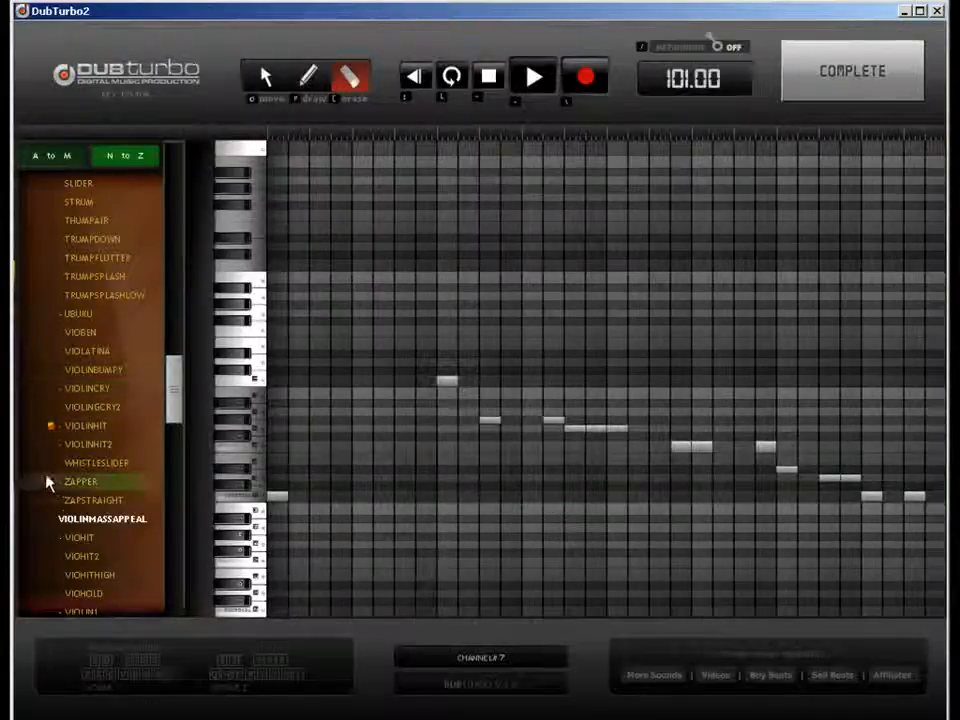
click(845, 78)
click(259, 87)
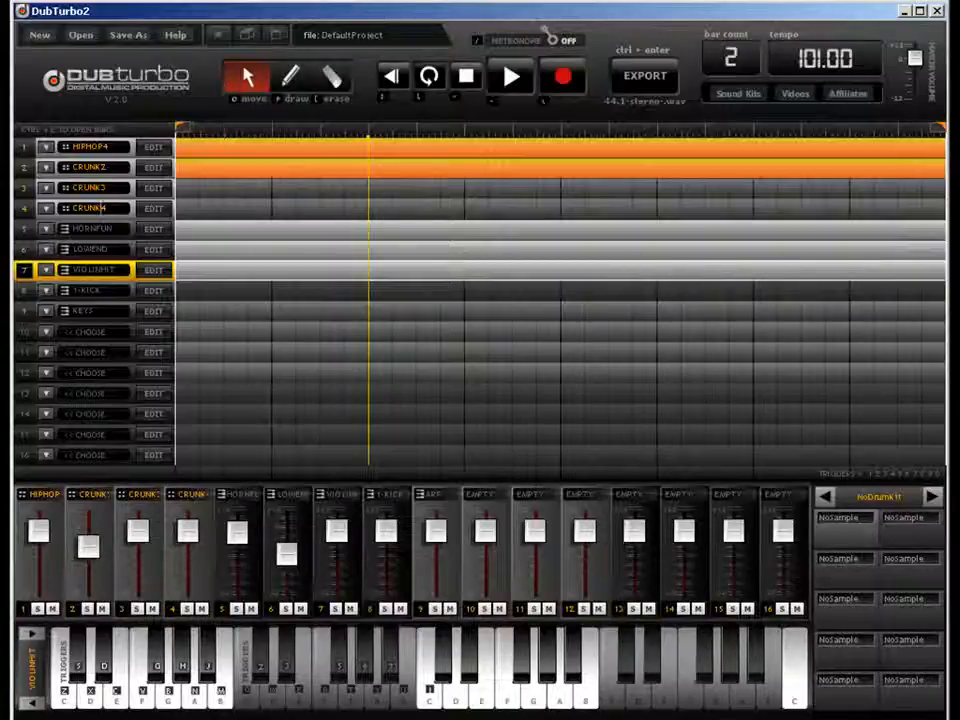
Step: Open and close the editors of several drum and melody tracks, including VIOLINHIT, HORNFUN and CRUNK2, to compare ways of opening them
click(157, 272)
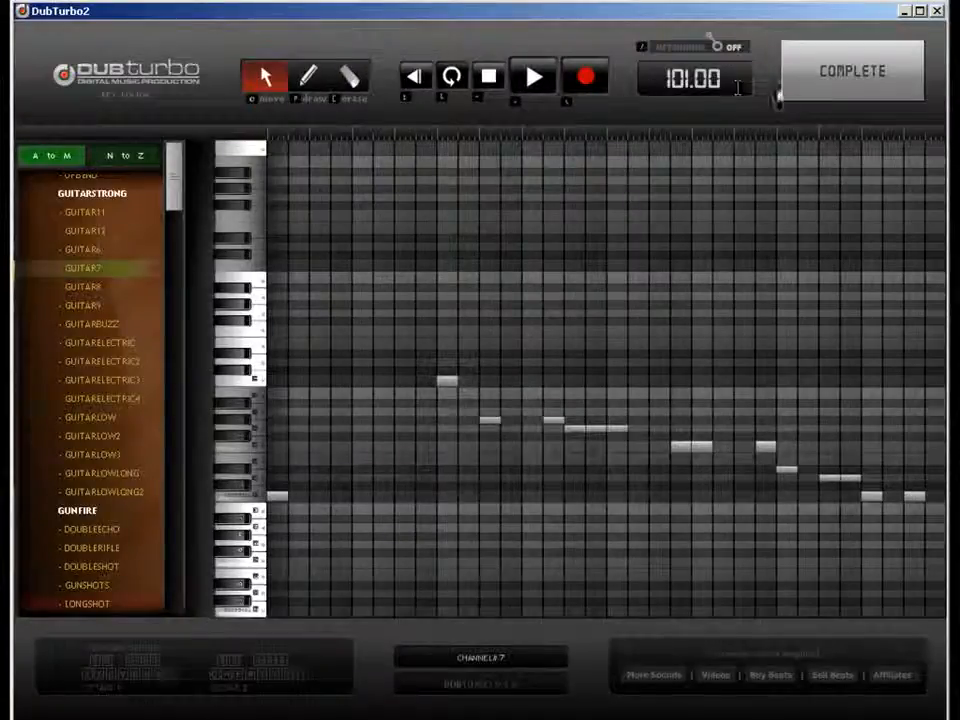
click(788, 90)
click(158, 231)
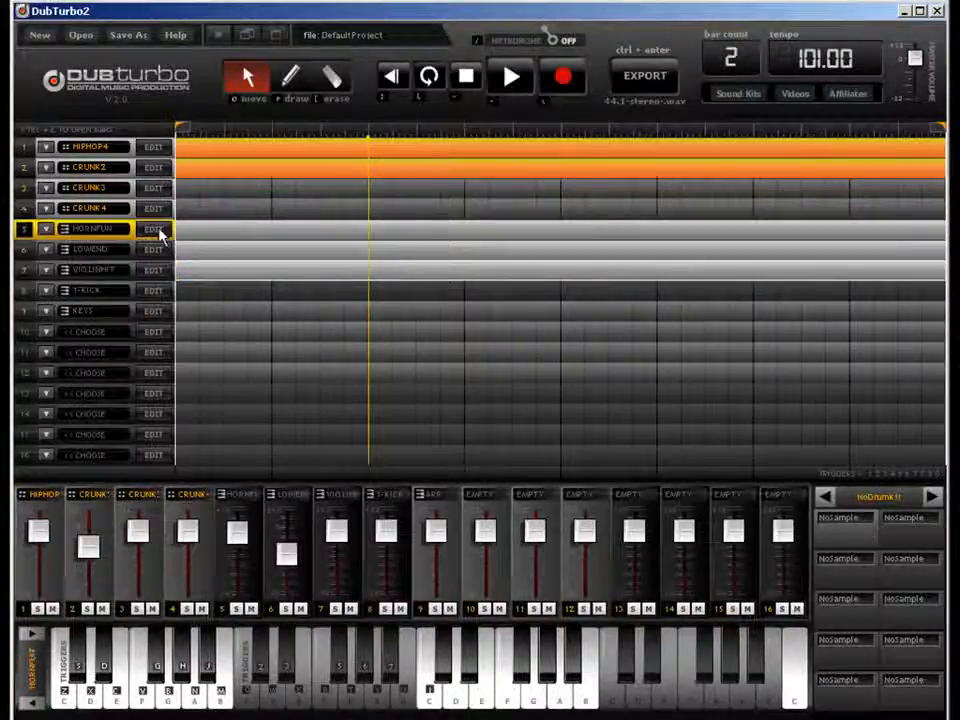
click(158, 188)
click(152, 228)
click(201, 169)
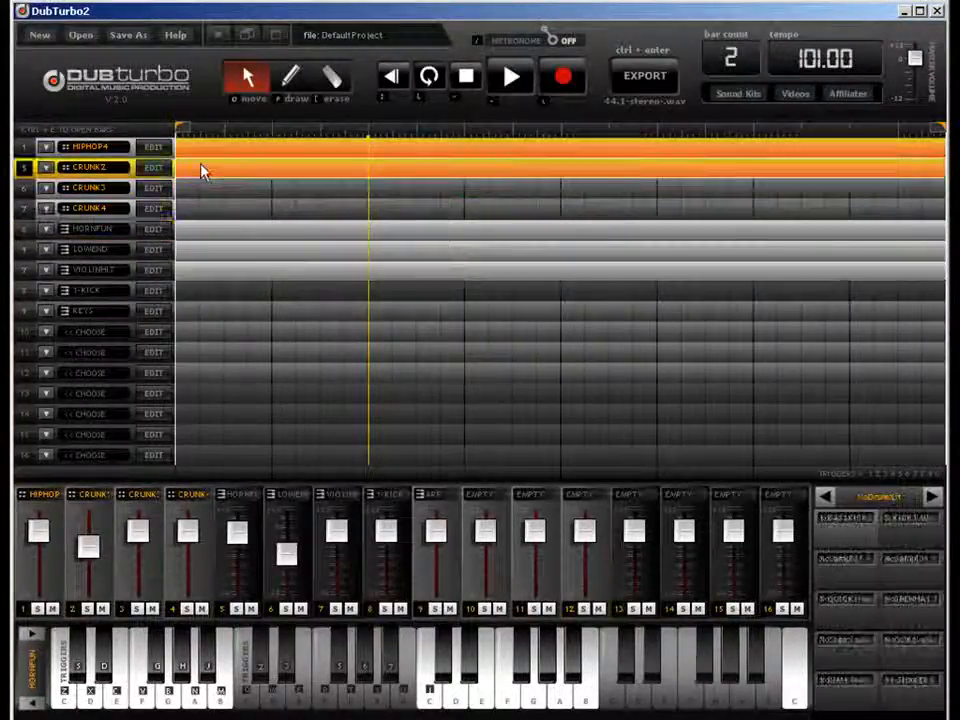
click(157, 168)
click(833, 68)
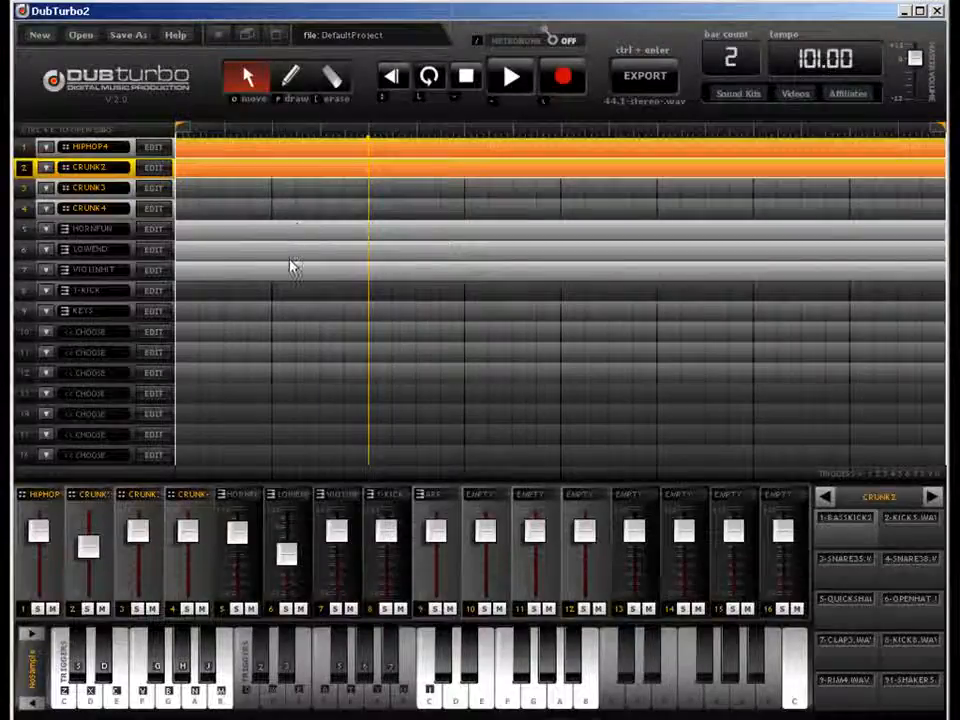
double_click(290, 273)
key(ctrl+e)
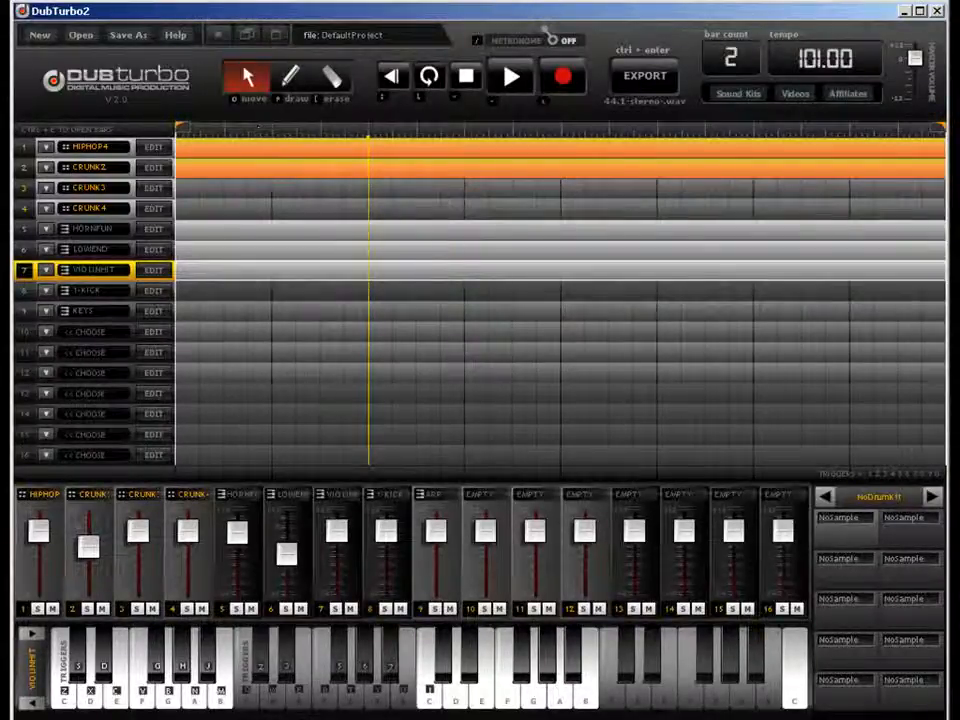
Step: Play a two-beat loop in the middle of the beat, try looping only the second bar, and restore the loop range to both bars
click(274, 133)
click(466, 133)
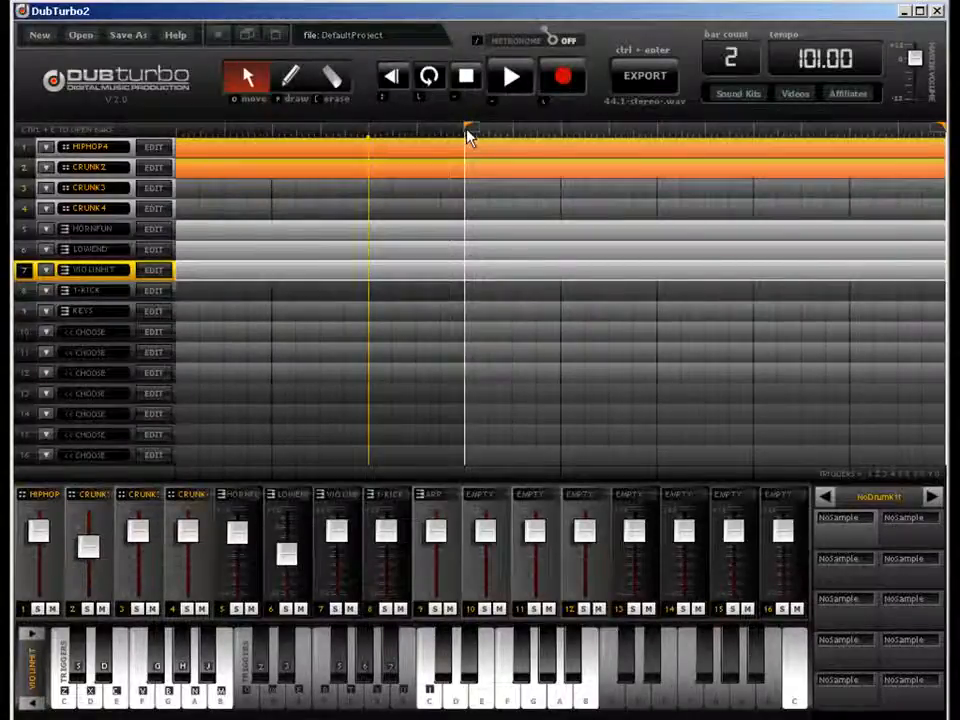
drag(853, 136, 593, 135)
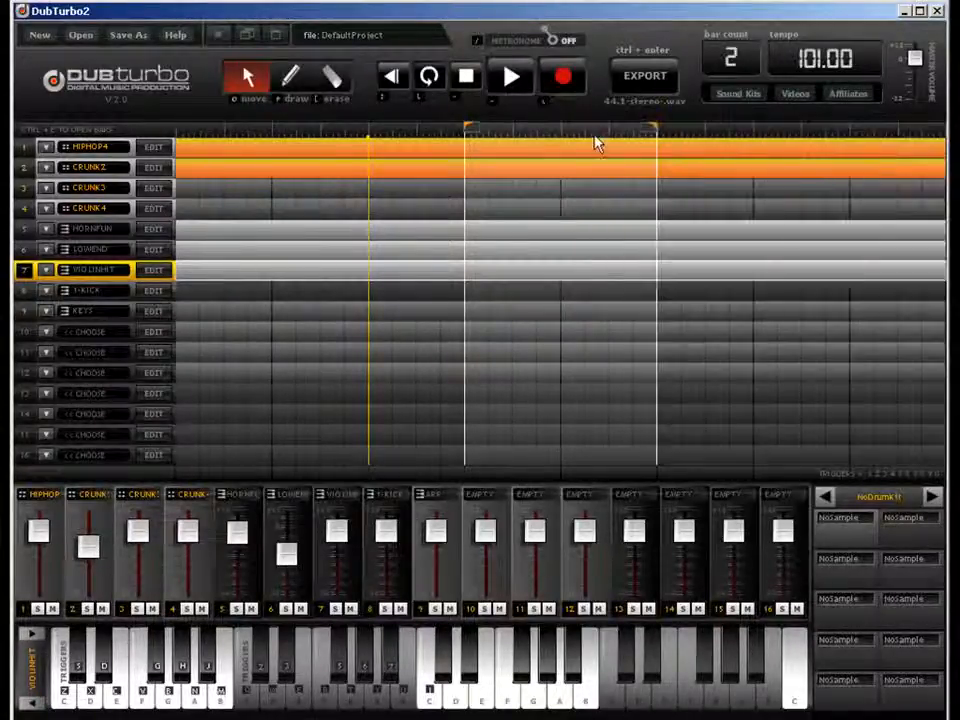
click(511, 77)
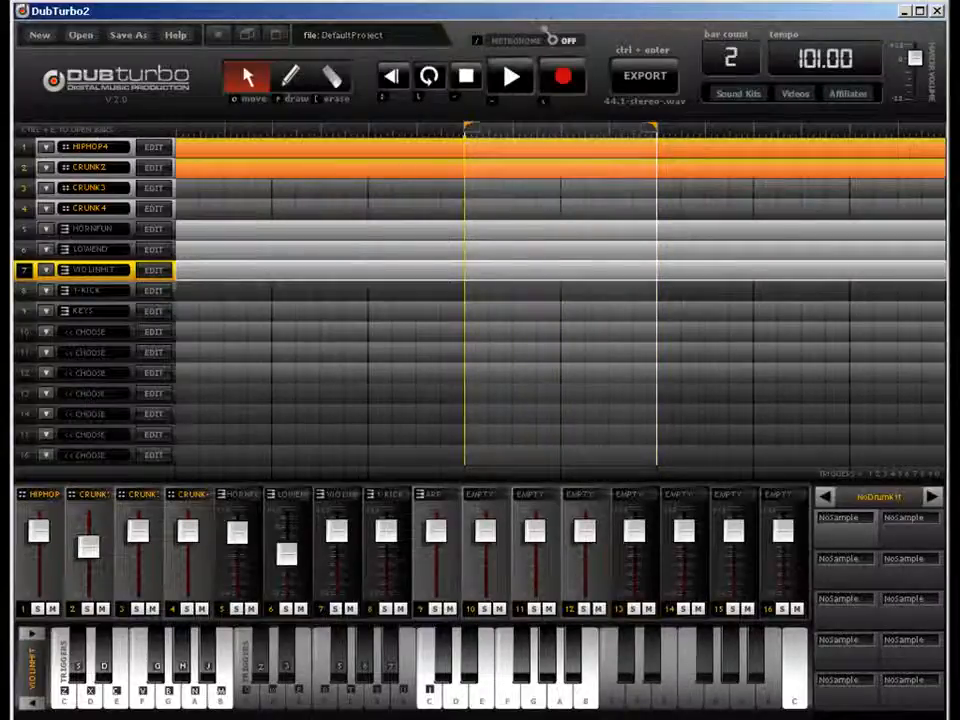
scroll(647, 128, up, 1)
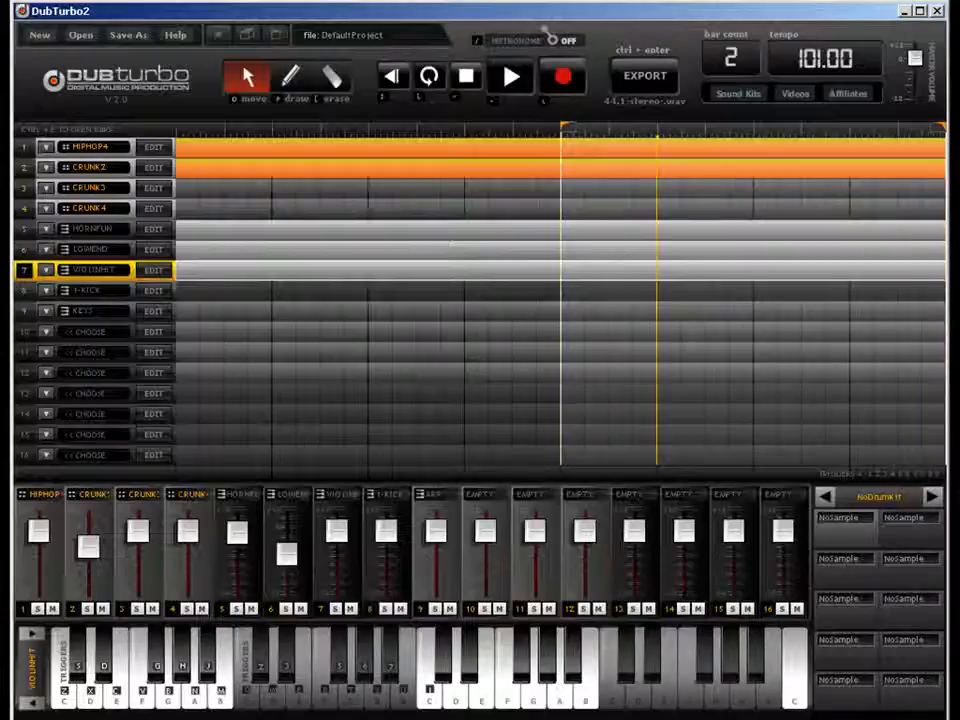
drag(570, 135, 146, 133)
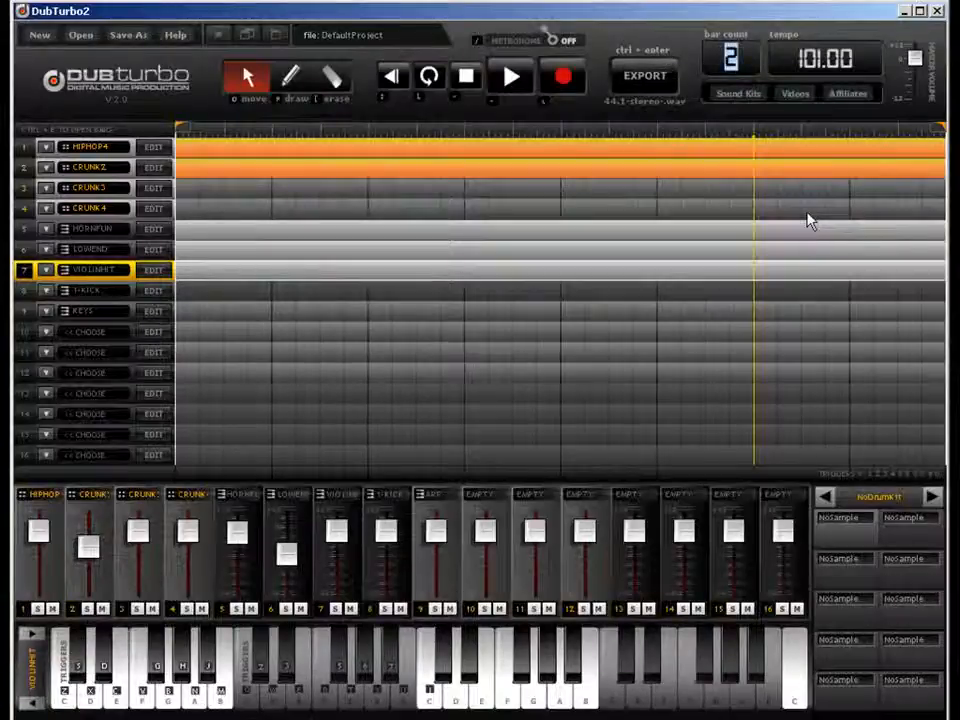
Step: Set the bar count to 8 and extend the loop range across all eight bars
text(8)
key(Return)
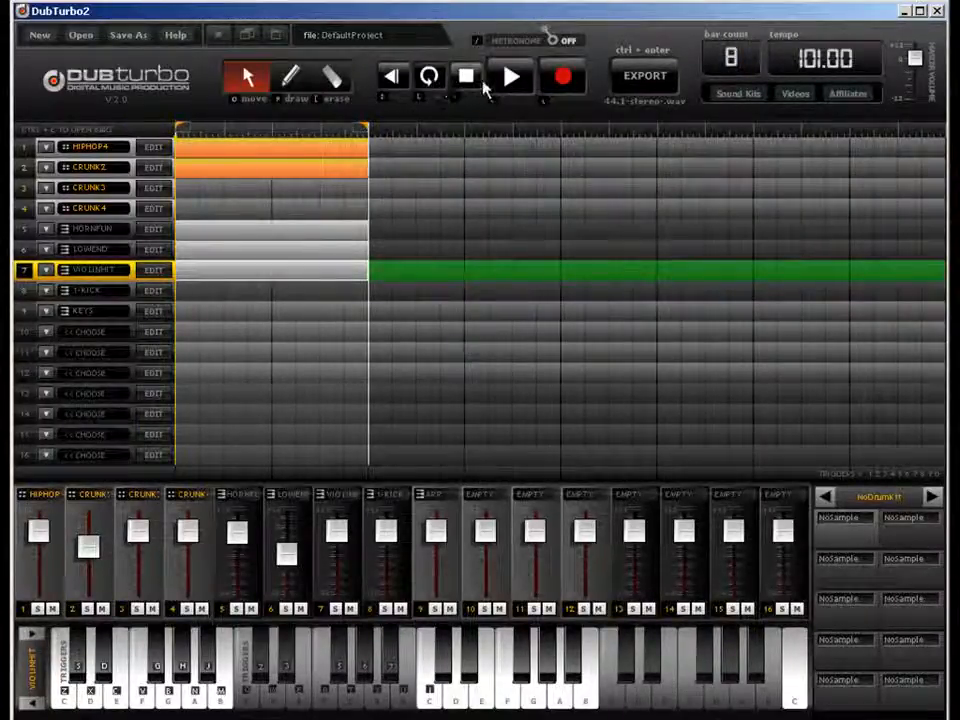
mouse_move(365, 128)
mouse_down()
mouse_move(611, 129)
mouse_move(906, 120)
mouse_move(926, 111)
mouse_move(938, 120)
mouse_up()
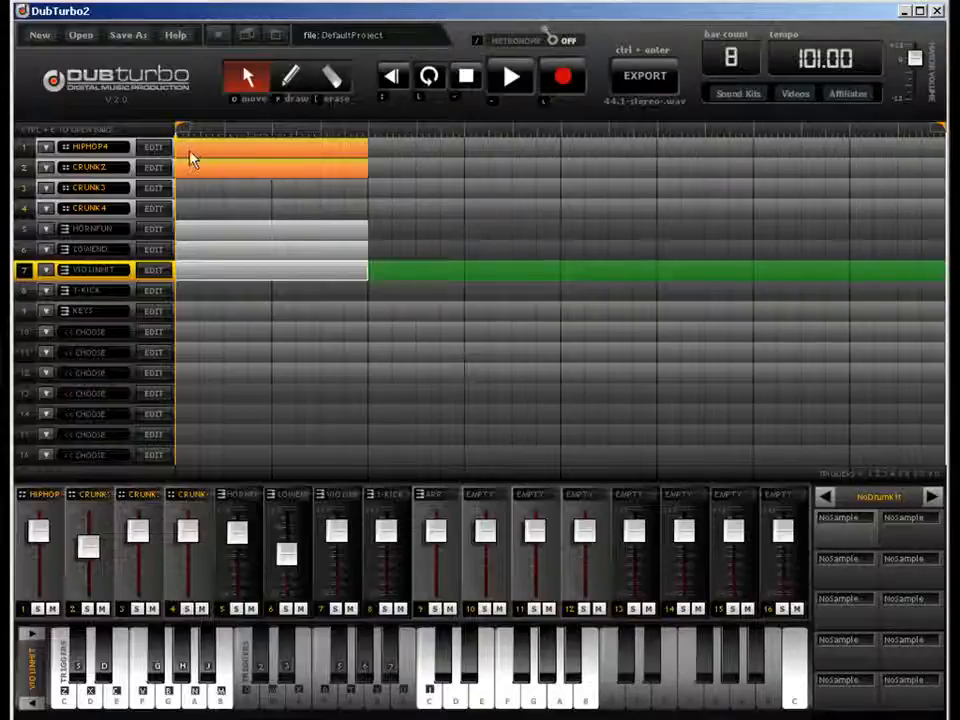
Step: Copy the HIPHOP4 clip into bars 3 and 4, erase the copy, and reactivate the Move tool
click(236, 156)
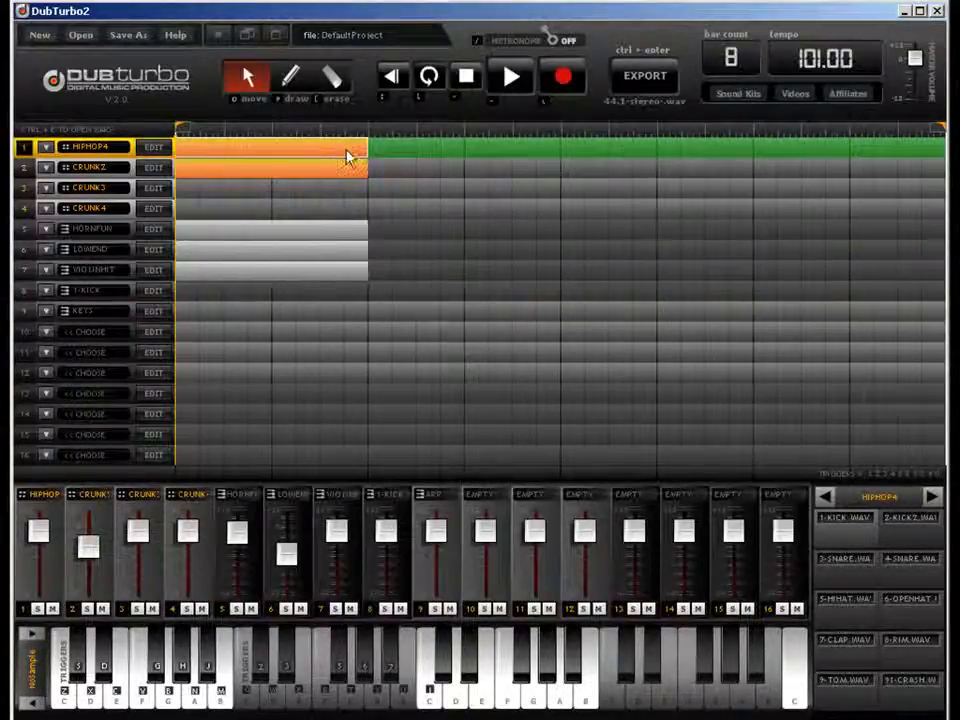
drag(298, 158, 520, 128)
click(332, 80)
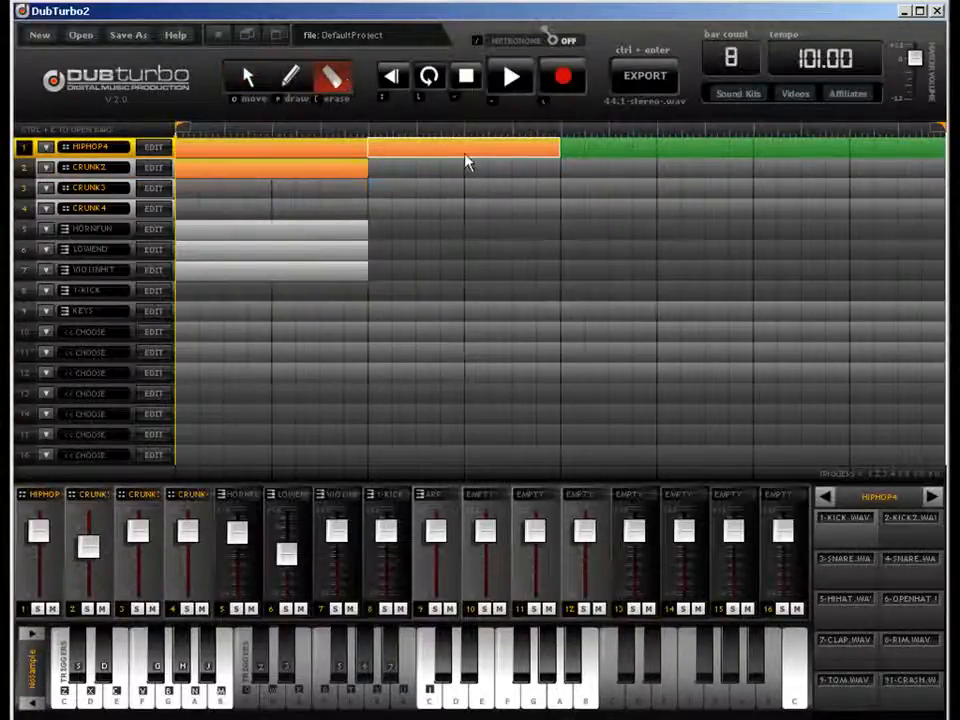
click(467, 152)
click(248, 78)
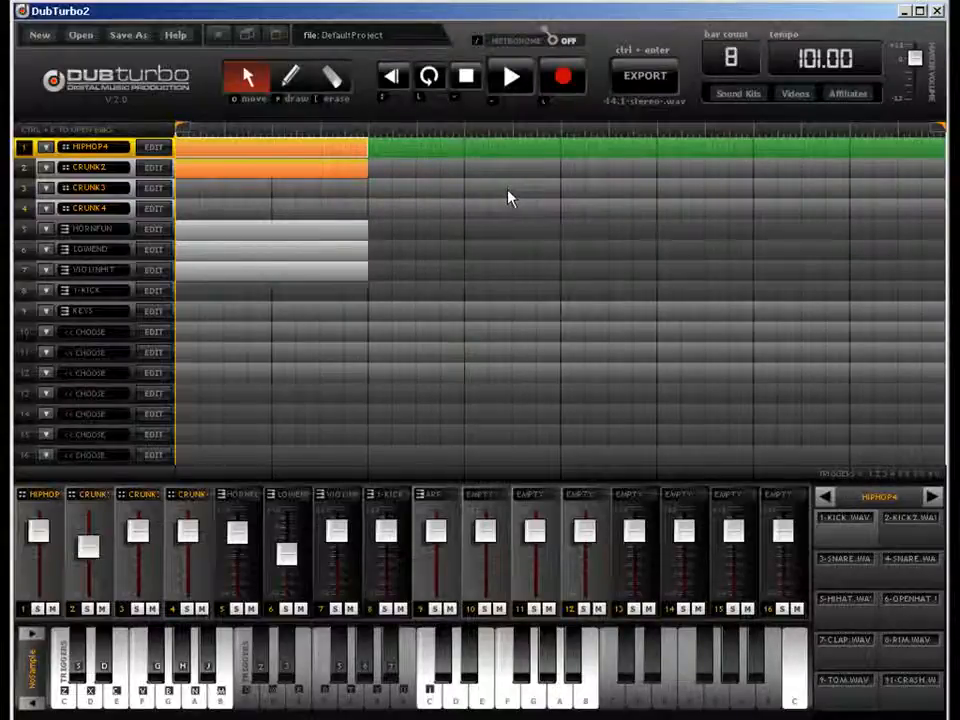
Step: Copy the HIPHOP4, CRUNK2, HORNFUN, LOWEND and VIOLINHIT clips together into bars 3 and 4, and shorten the loop range to four bars
click(341, 178)
click(345, 230)
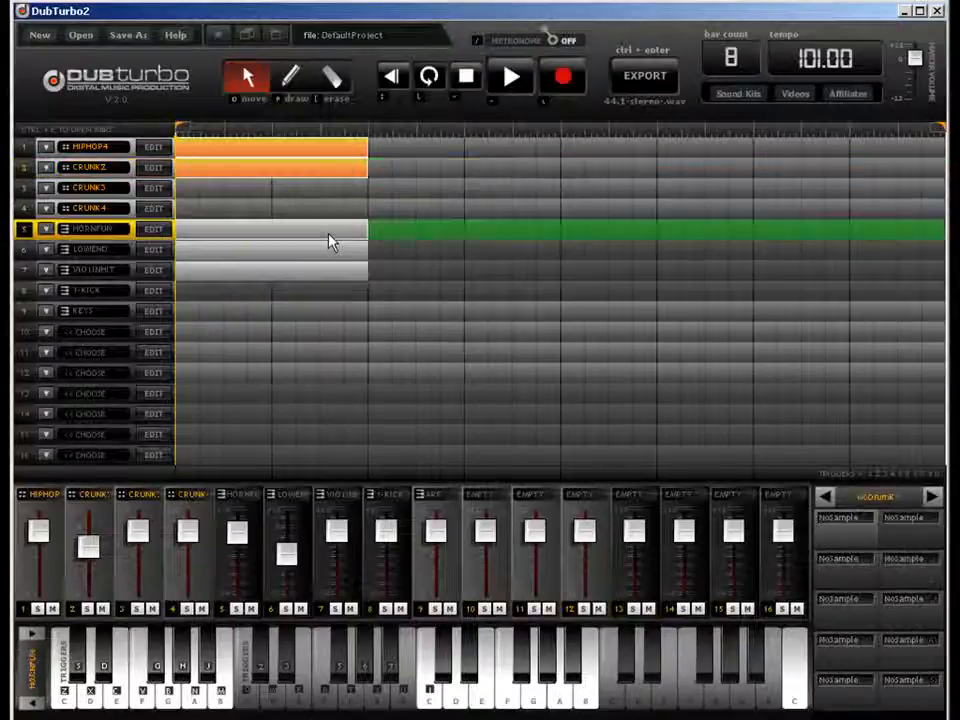
click(345, 255)
click(365, 272)
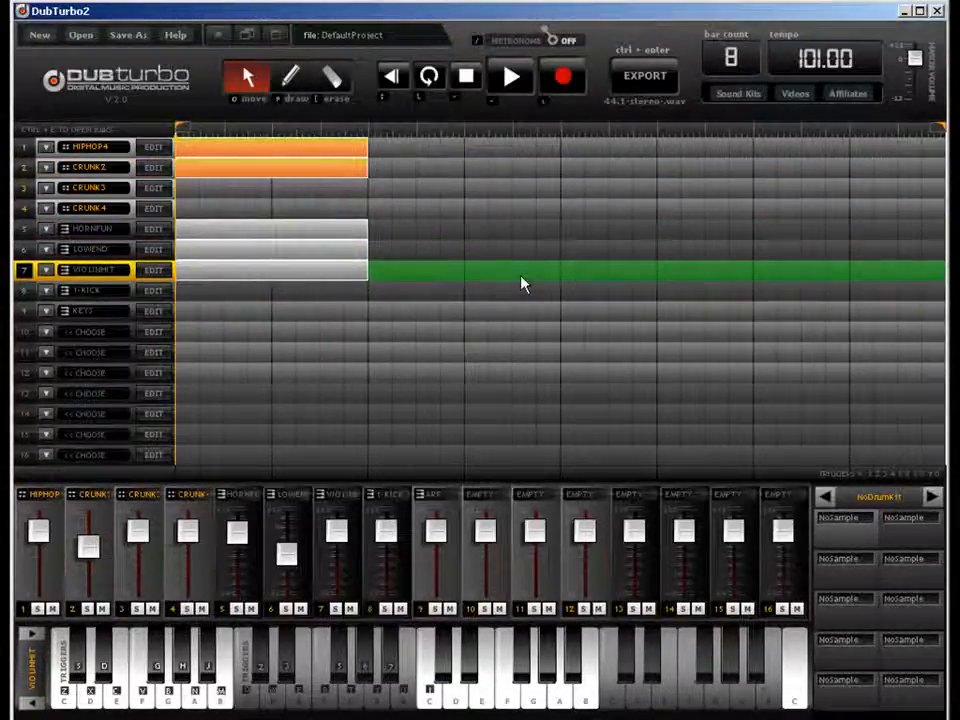
drag(343, 176, 530, 183)
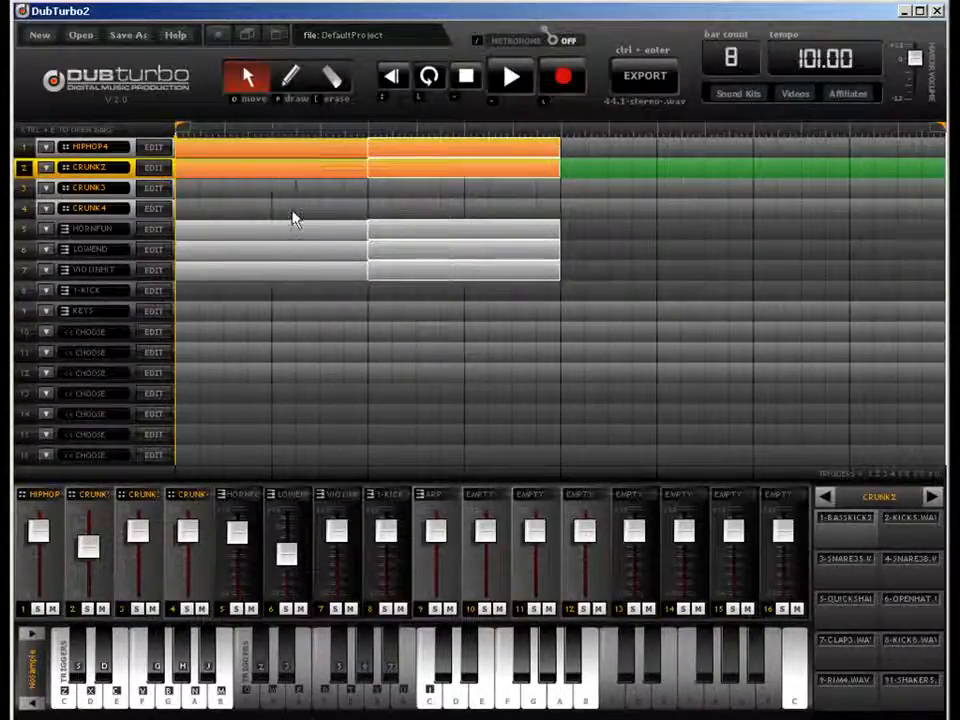
drag(938, 128, 562, 138)
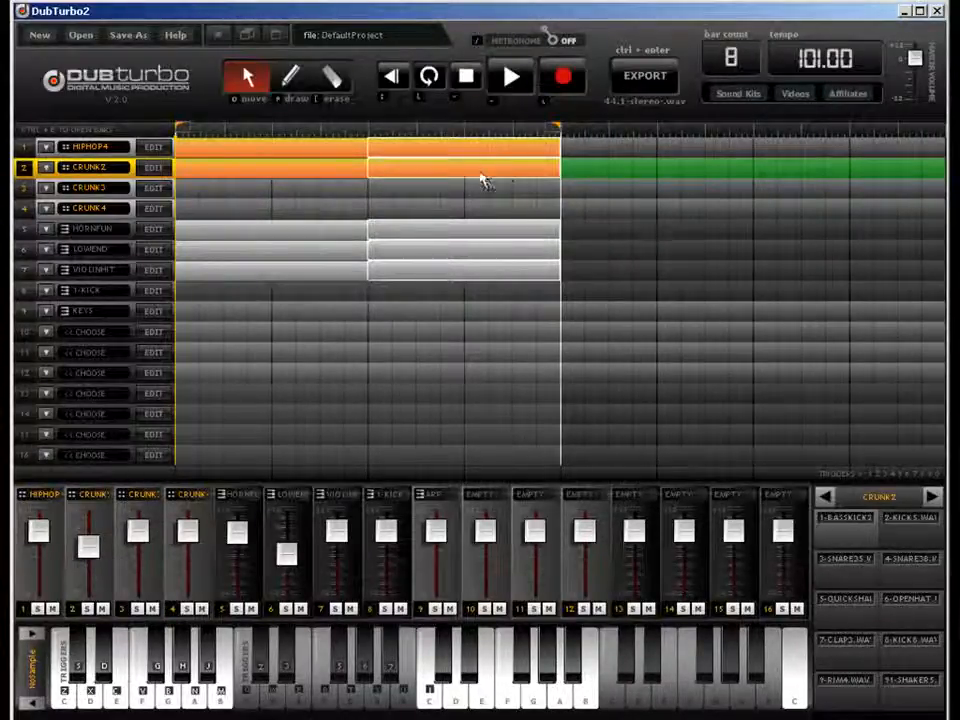
Step: In the HIPHOP4 clip of bars 3 and 4, fill the last four steps with kicks, add three snare hits, and erase the last three hi-hats
click(458, 200)
click(454, 153)
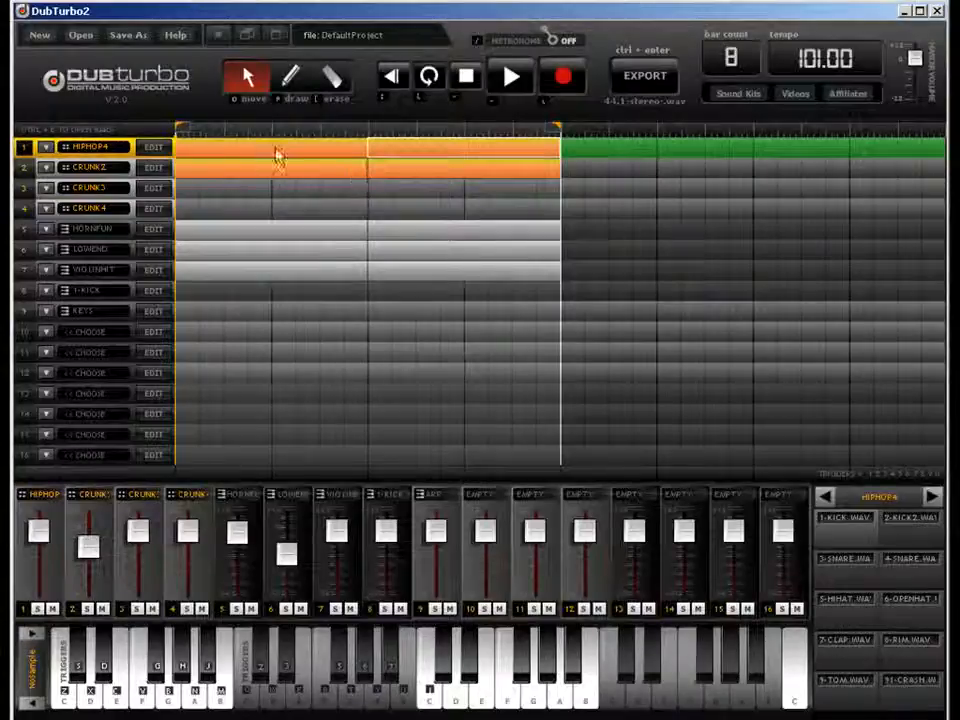
key(ctrl+e)
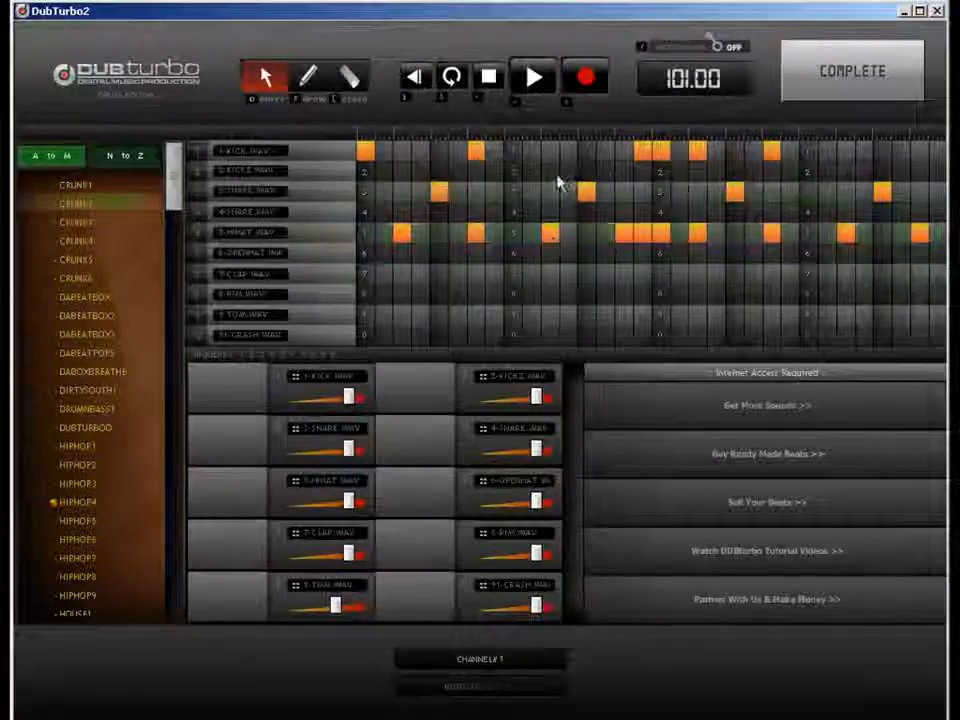
click(309, 77)
click(882, 150)
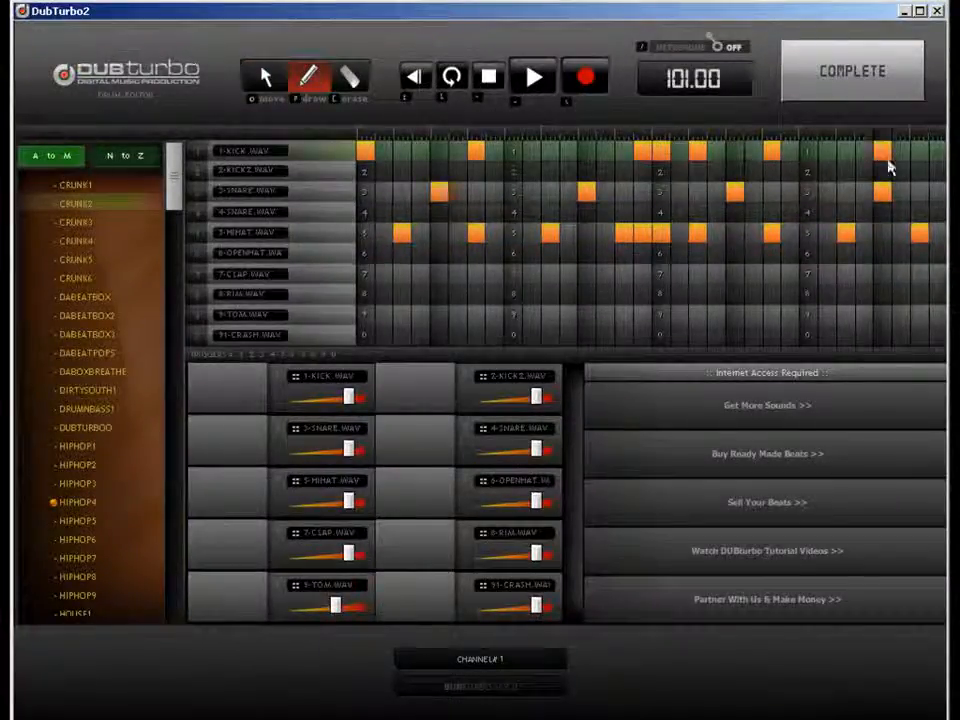
click(900, 150)
click(918, 150)
click(937, 150)
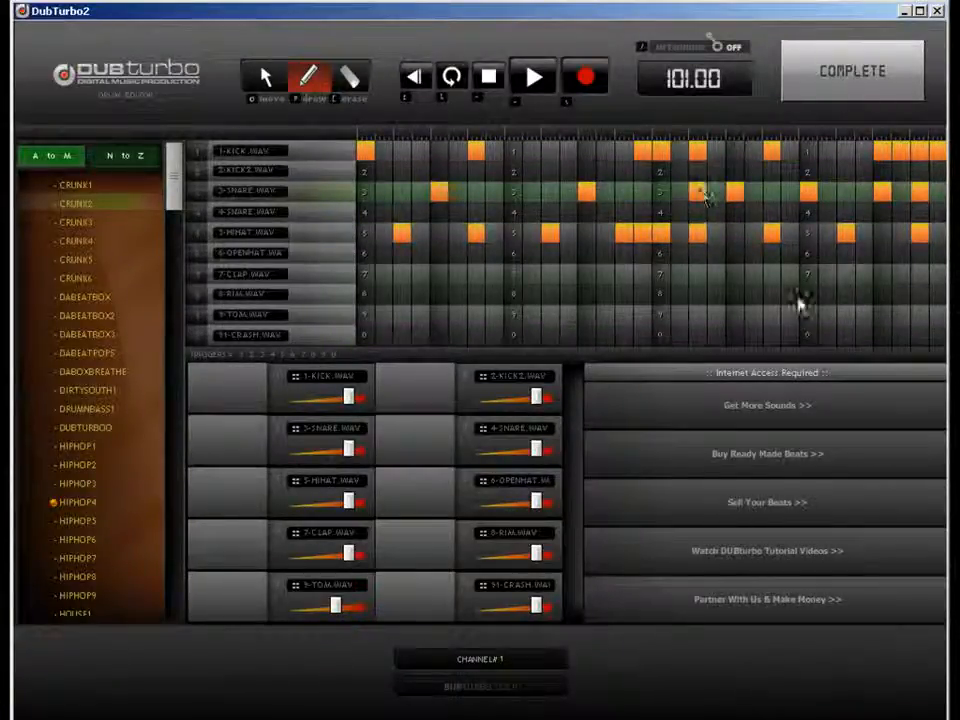
key(e)
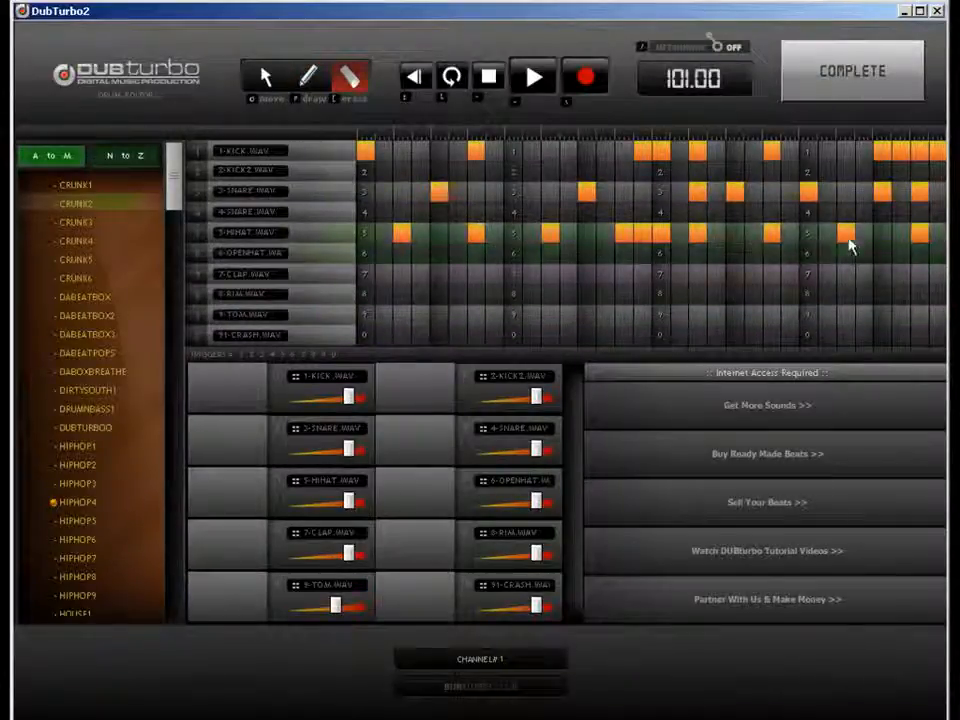
click(848, 95)
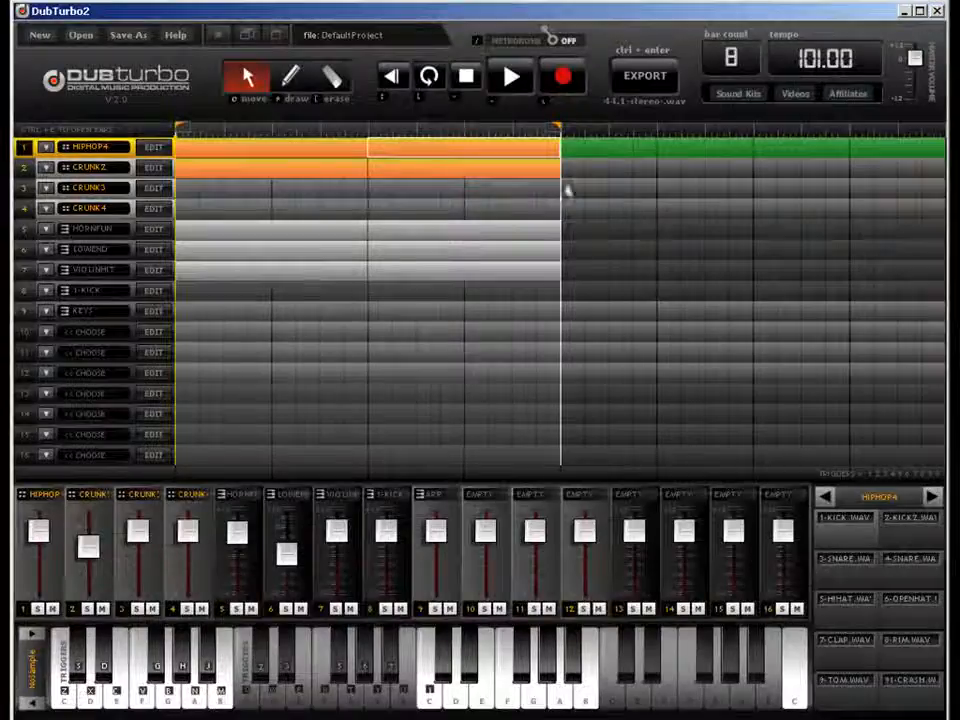
Step: Erase the last three quick-shaker hits and the open-hat hit from the CRUNK2 clip in bars 3 and 4
double_click(504, 169)
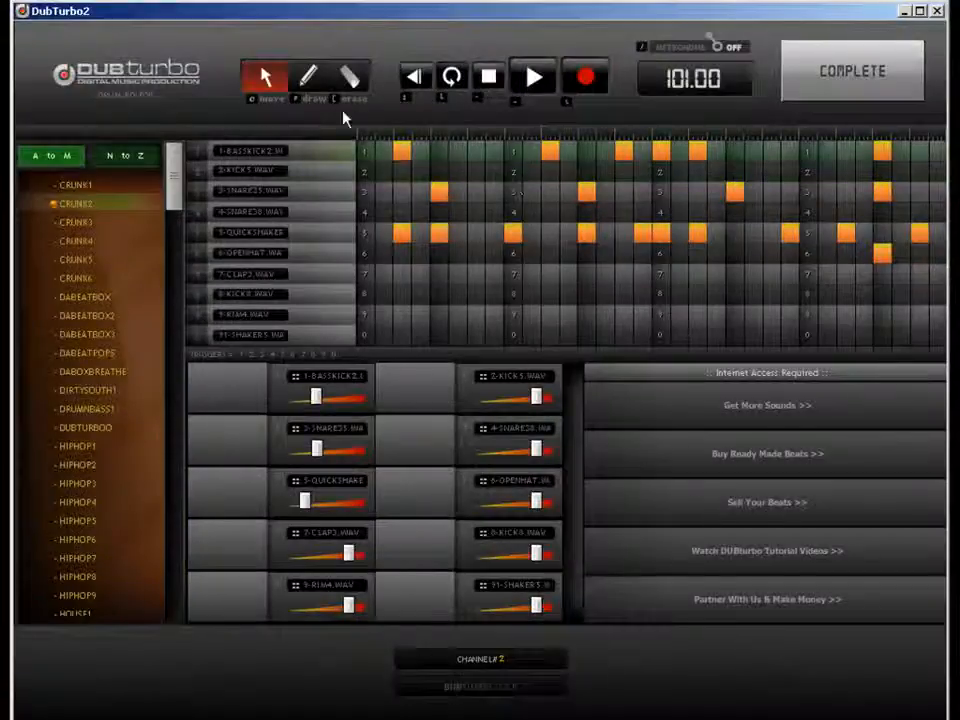
click(356, 80)
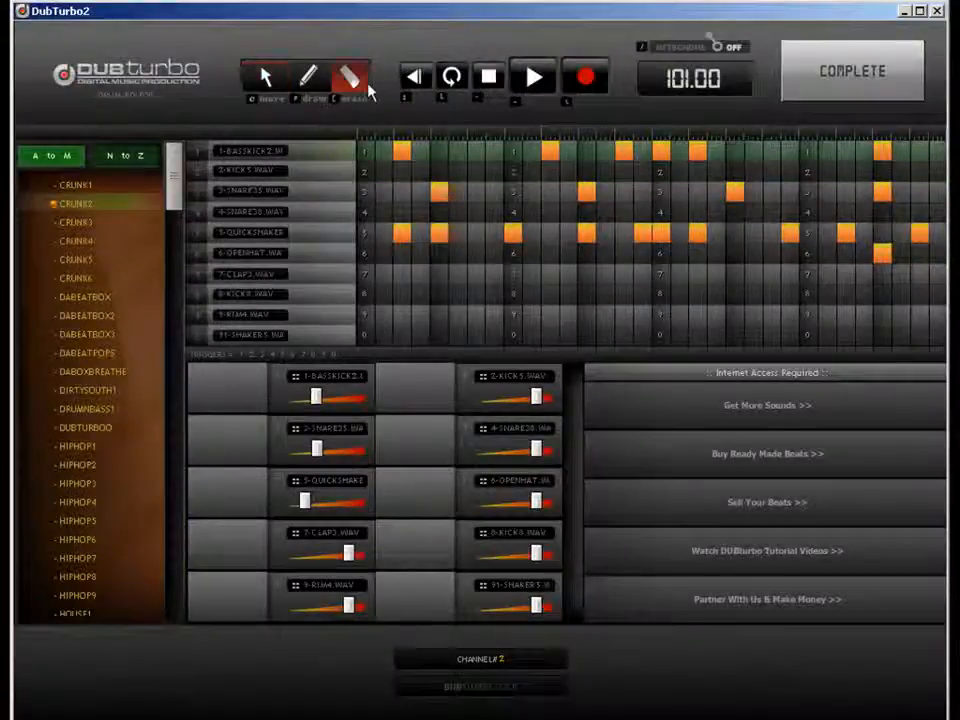
click(792, 235)
click(844, 236)
click(884, 256)
click(918, 235)
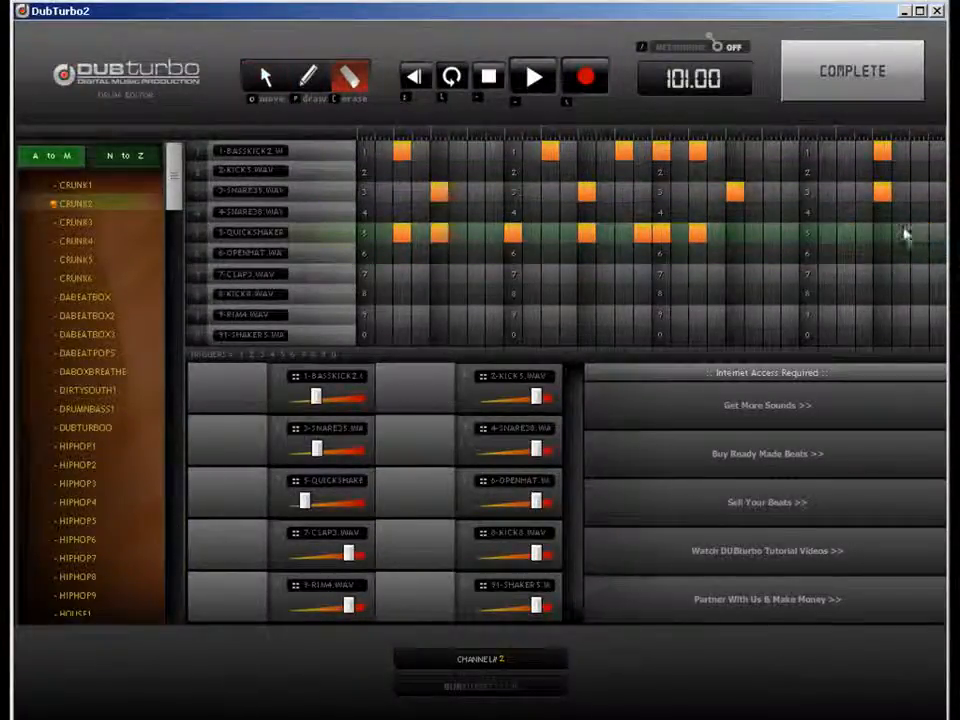
click(831, 83)
Step: Raise the last two notes of the HORNFUN clip in bars 3 and 4 to the pitch of its first note
double_click(525, 231)
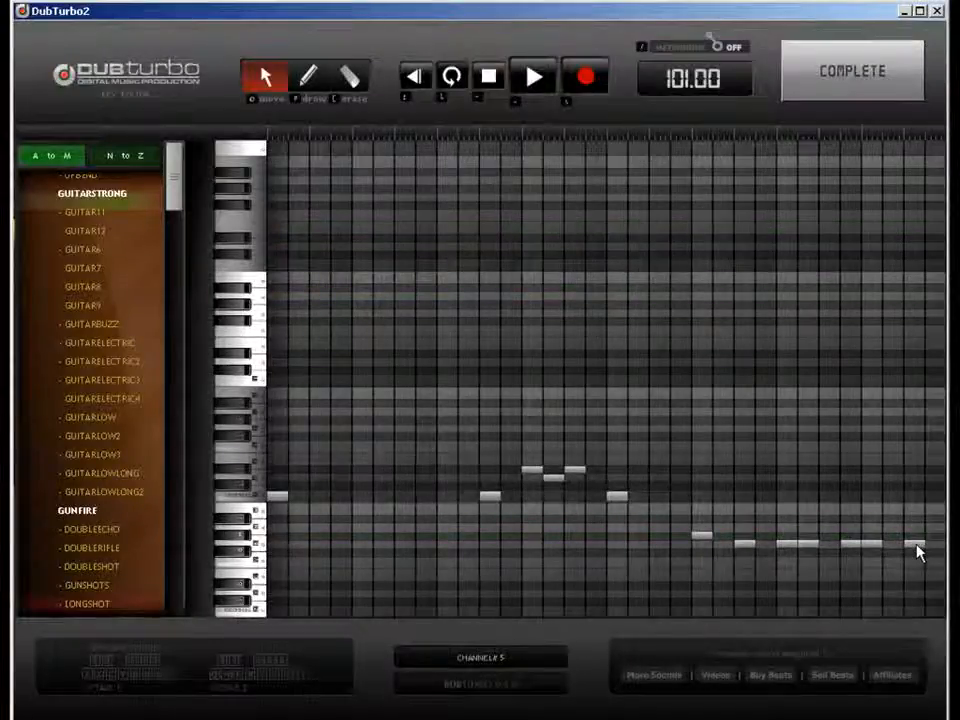
drag(918, 552, 918, 505)
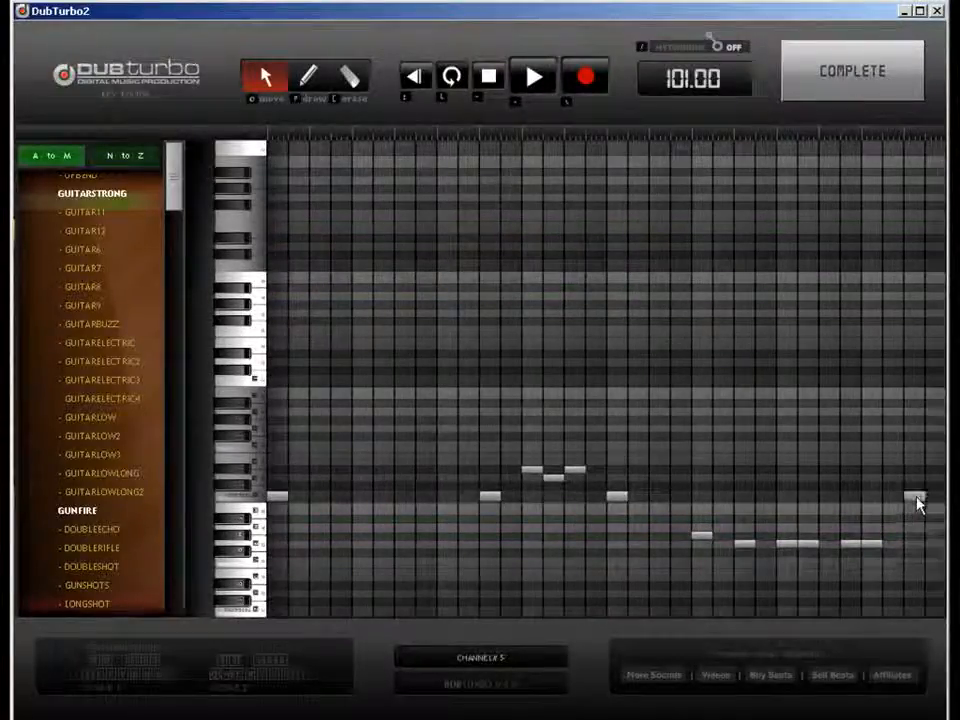
drag(879, 549, 876, 505)
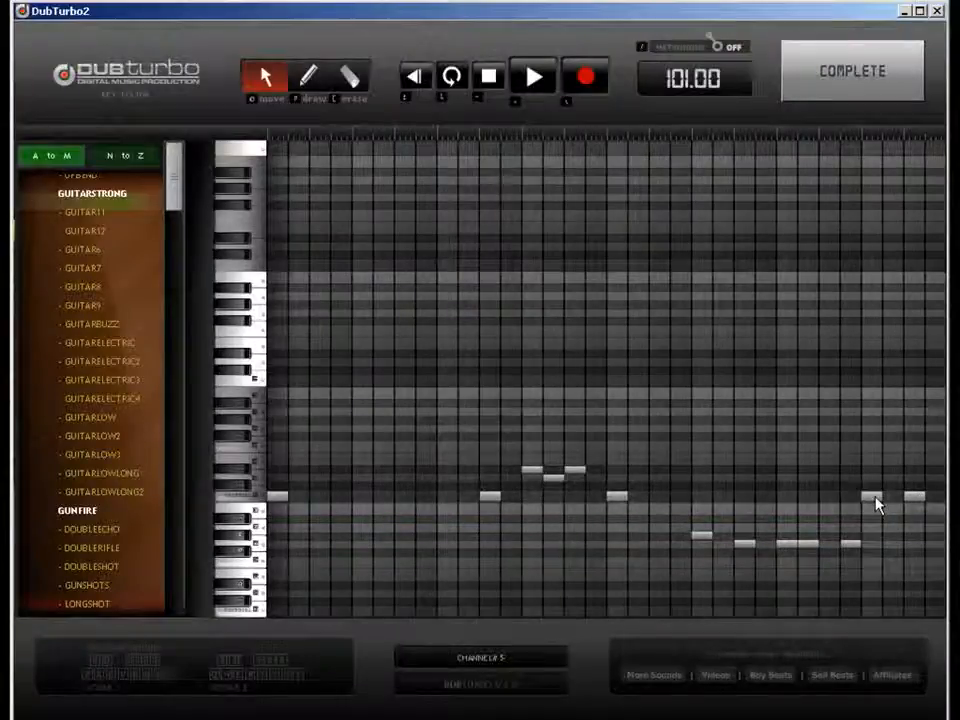
click(852, 72)
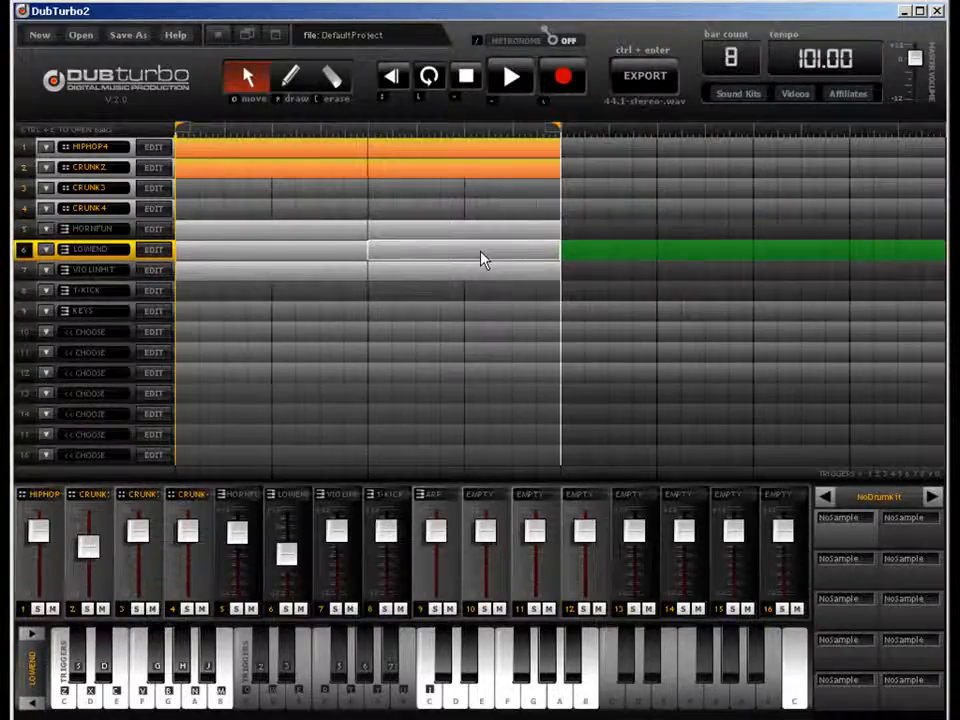
Step: Raise the last note of the LOWEND clip in bars 3 and 4 by several semitones
double_click(481, 259)
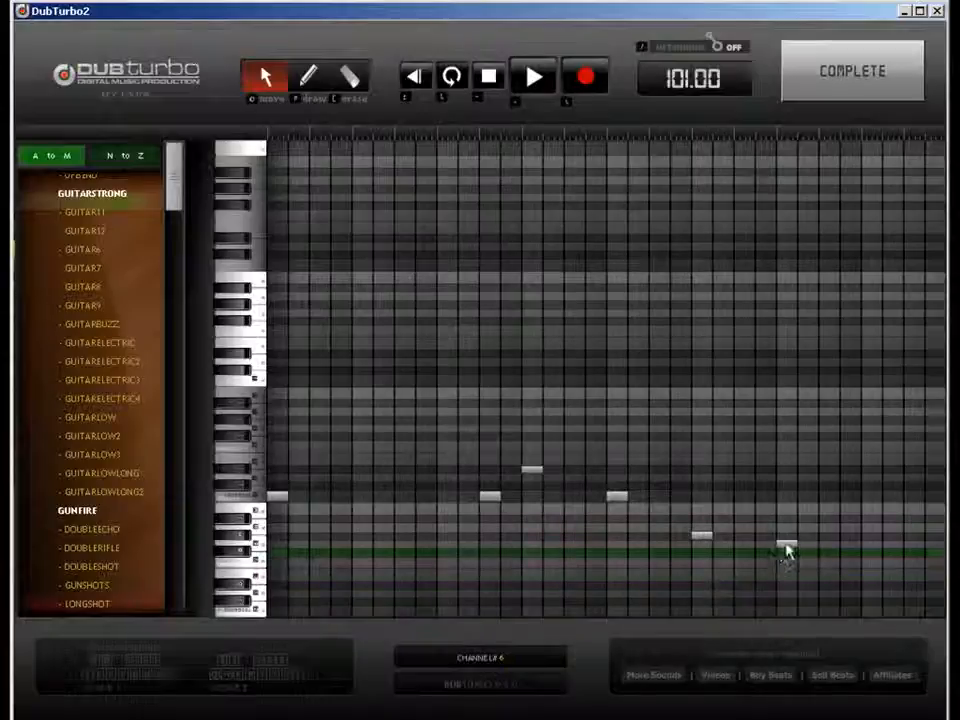
drag(787, 551, 786, 499)
click(835, 85)
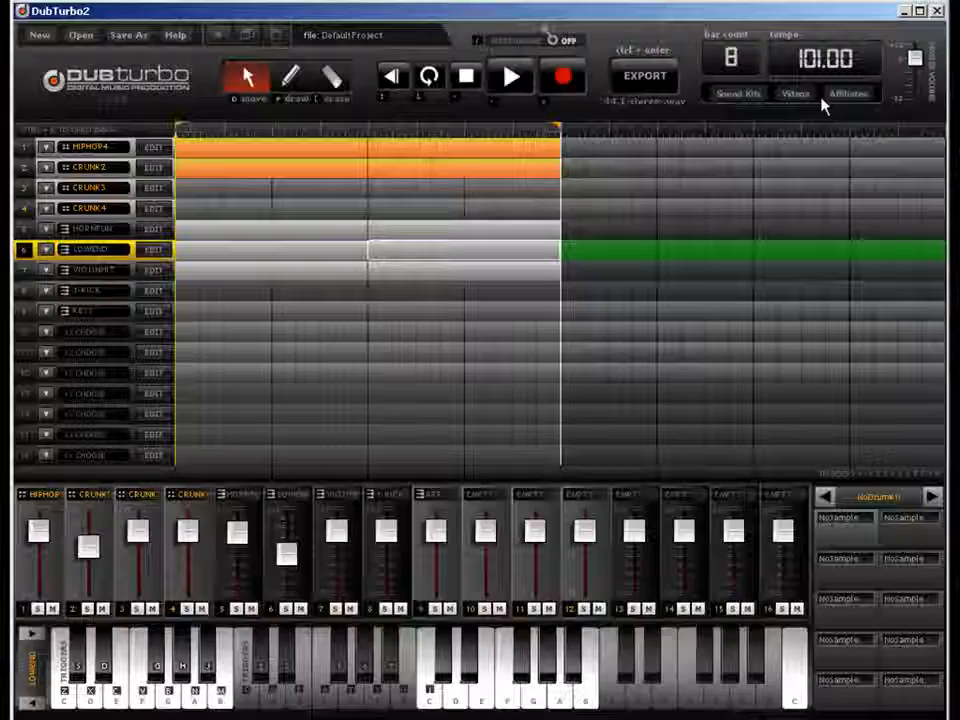
Step: Raise the last two notes of the VIOLINHIT clip in bars 3 and 4 by several semitones
double_click(483, 273)
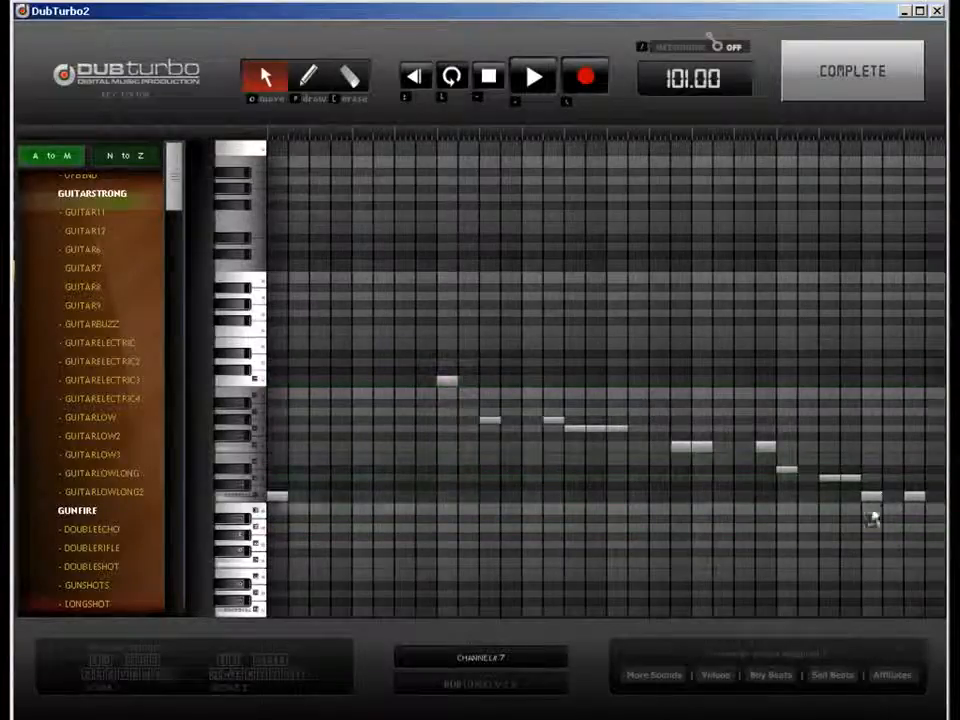
drag(872, 497, 879, 433)
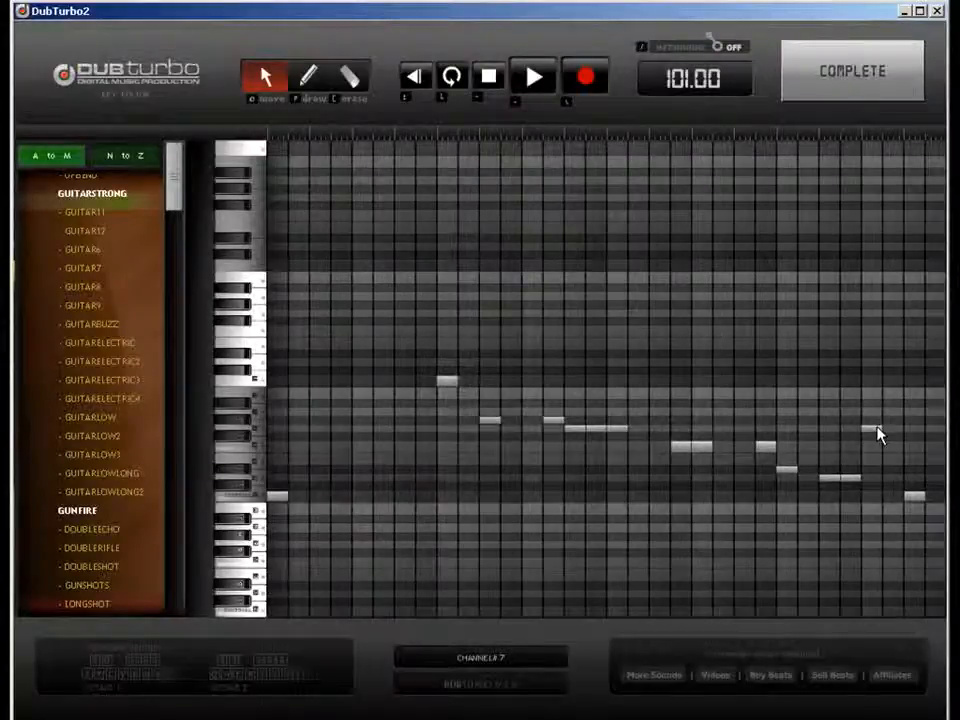
drag(913, 497, 915, 429)
click(862, 80)
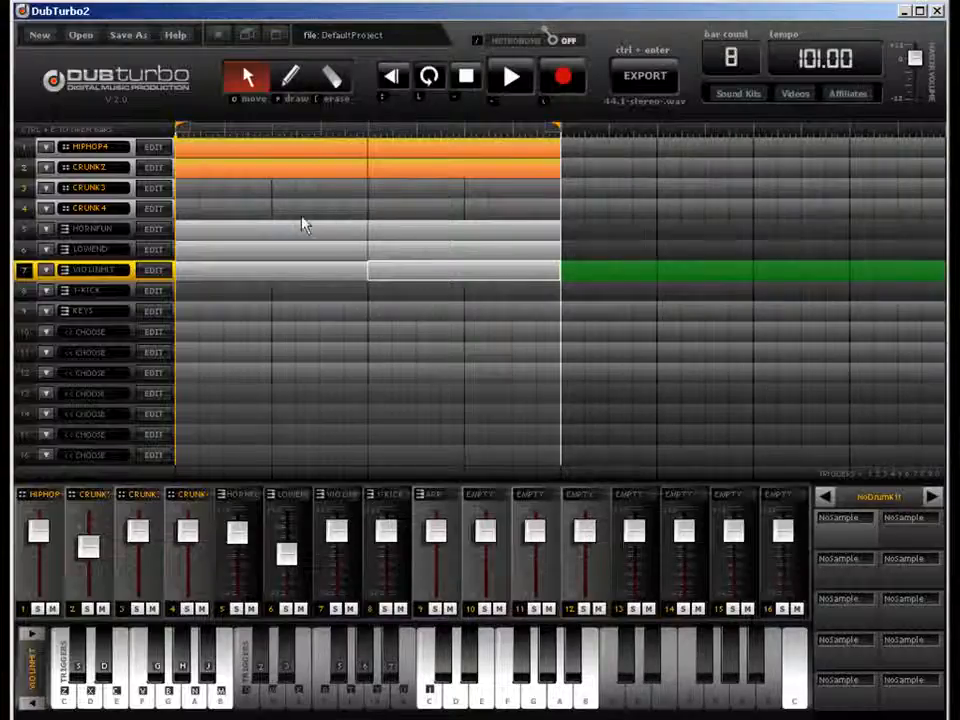
Step: Copy all clips of the five used tracks from bars 1–4 into bars 5–8, and extend the loop range across all eight bars
click(426, 399)
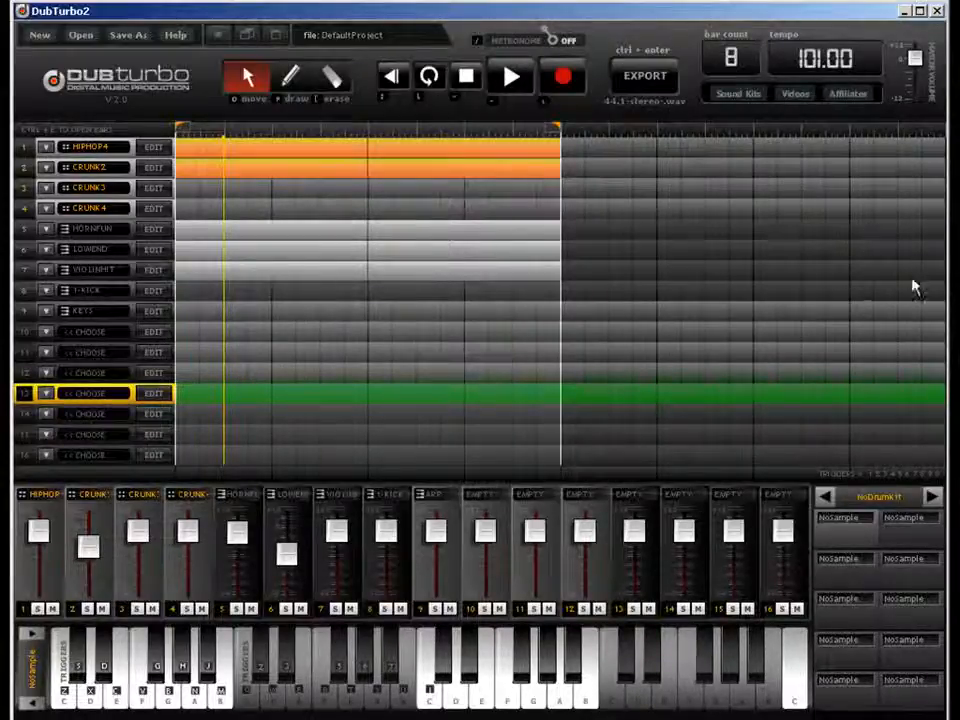
click(270, 146)
click(433, 170)
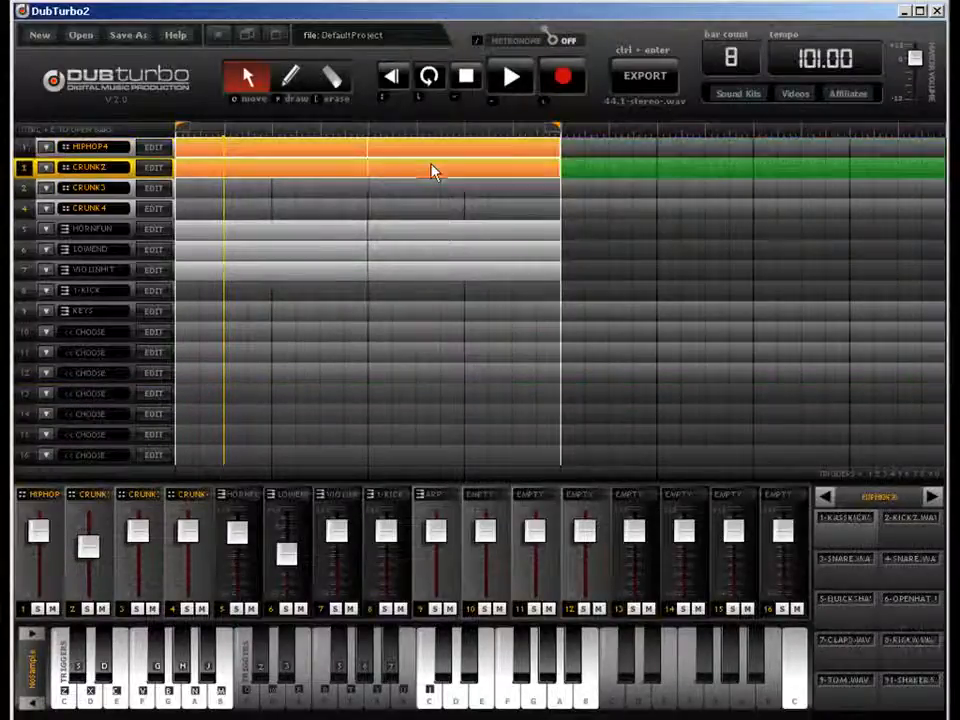
click(420, 250)
click(370, 272)
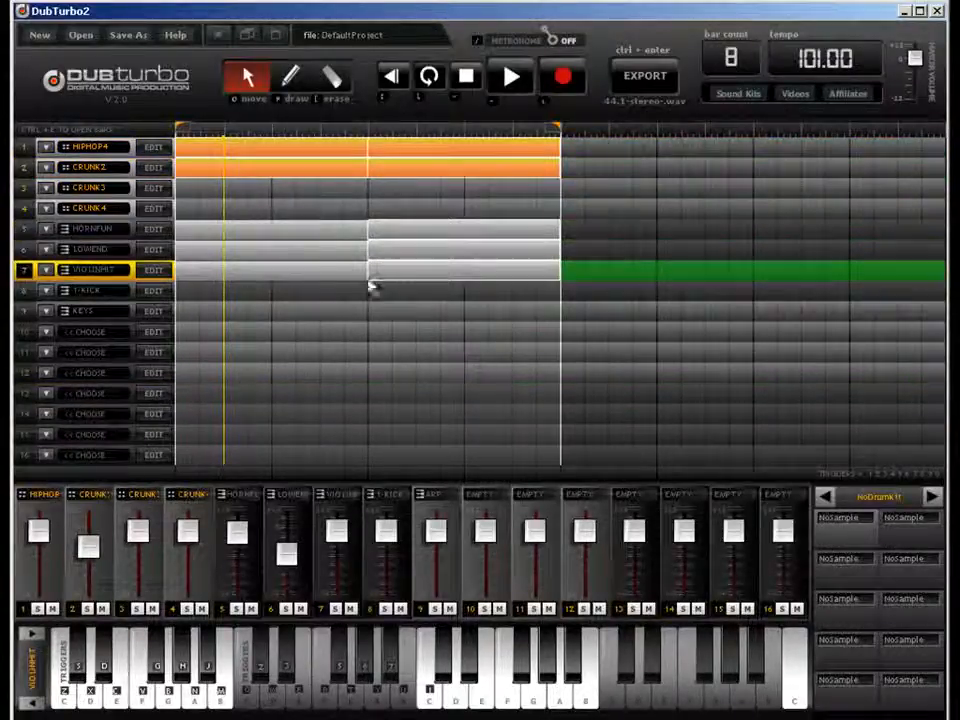
click(345, 229)
drag(270, 170, 619, 167)
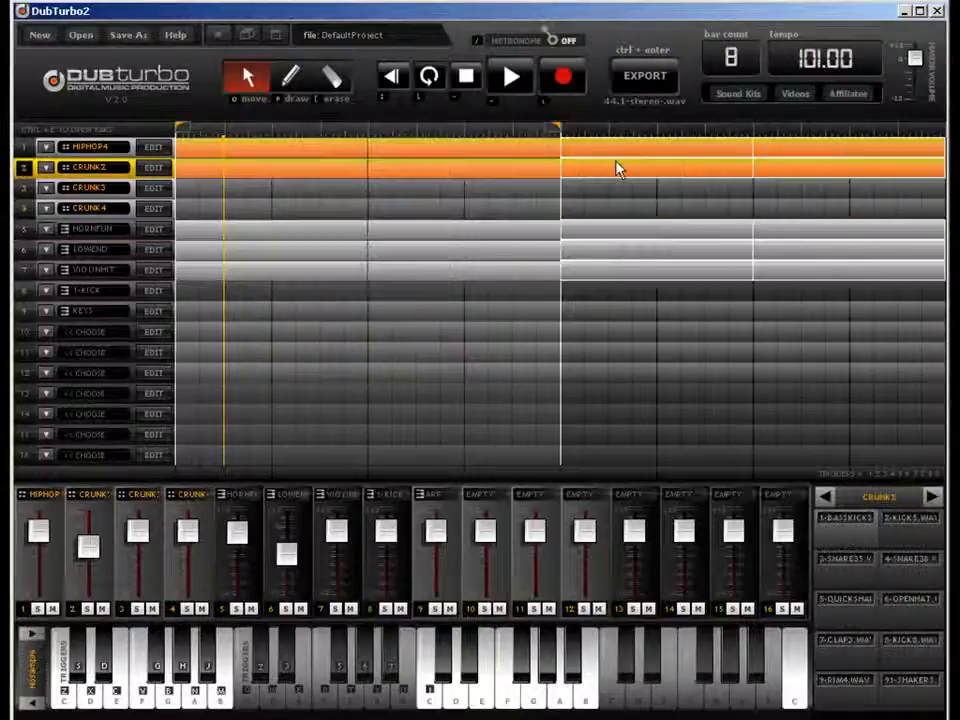
drag(555, 137, 932, 130)
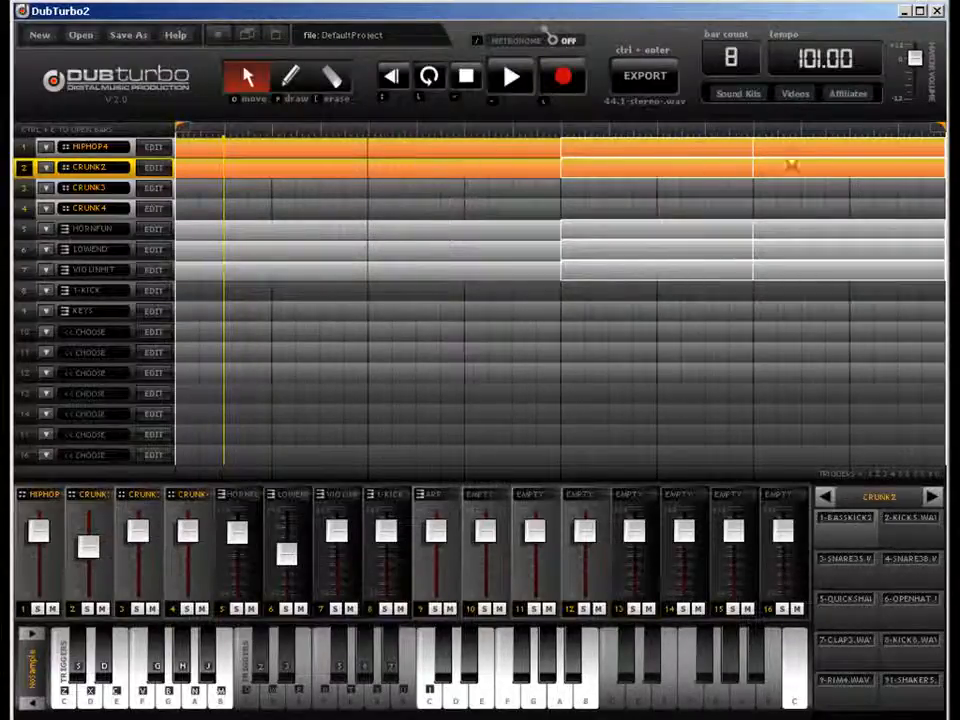
Step: Add a crash hit on the first step of the HIPHOP4 clip in bars 5 and 6
click(577, 181)
click(633, 153)
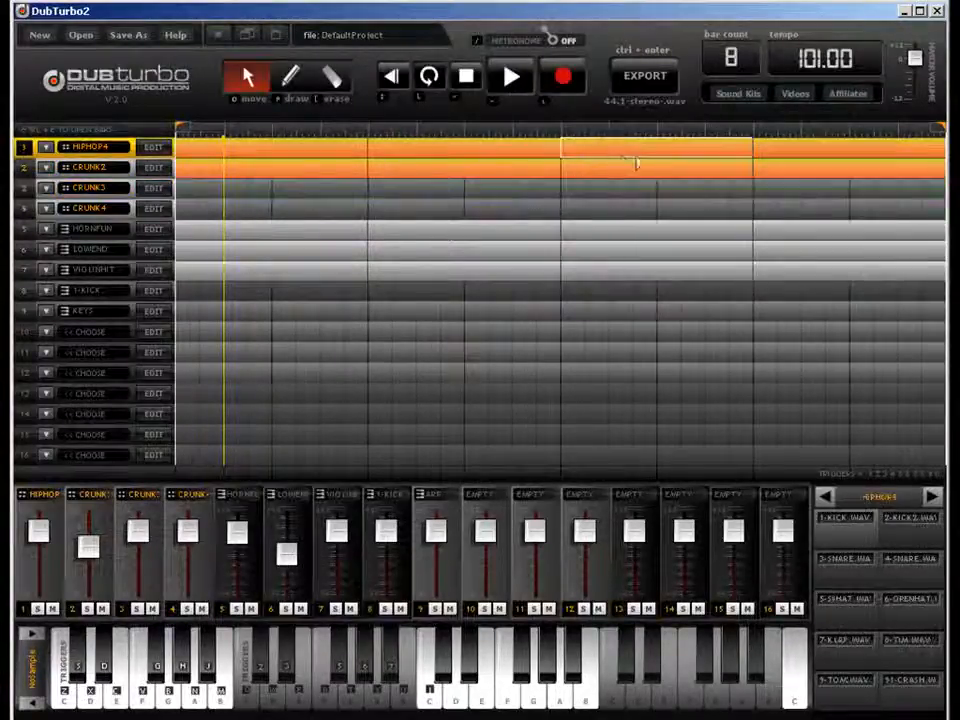
click(160, 166)
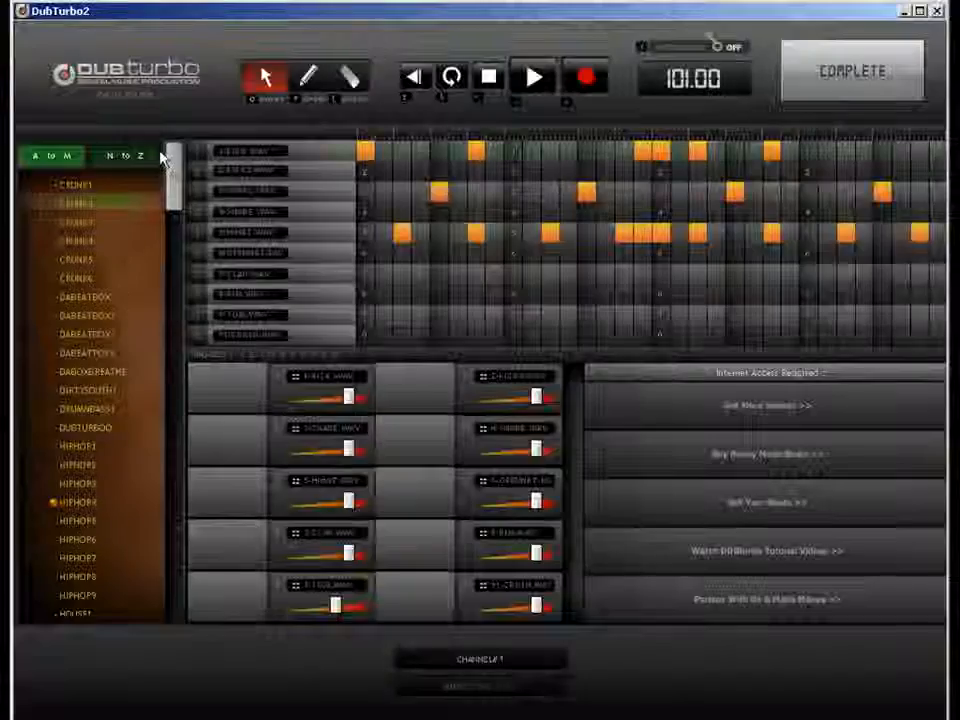
click(308, 78)
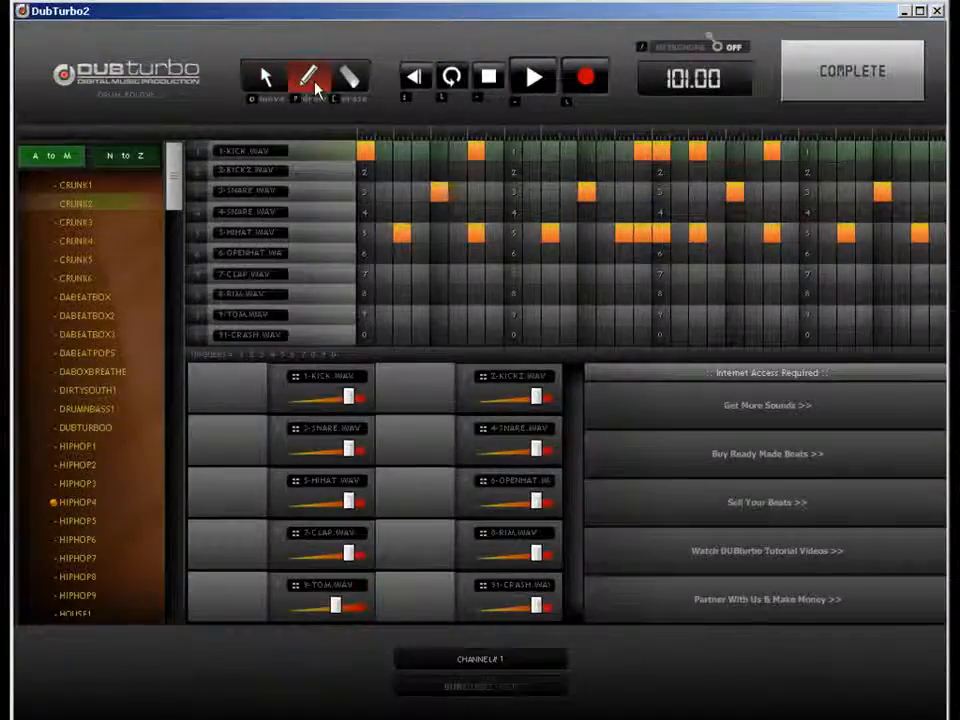
click(365, 334)
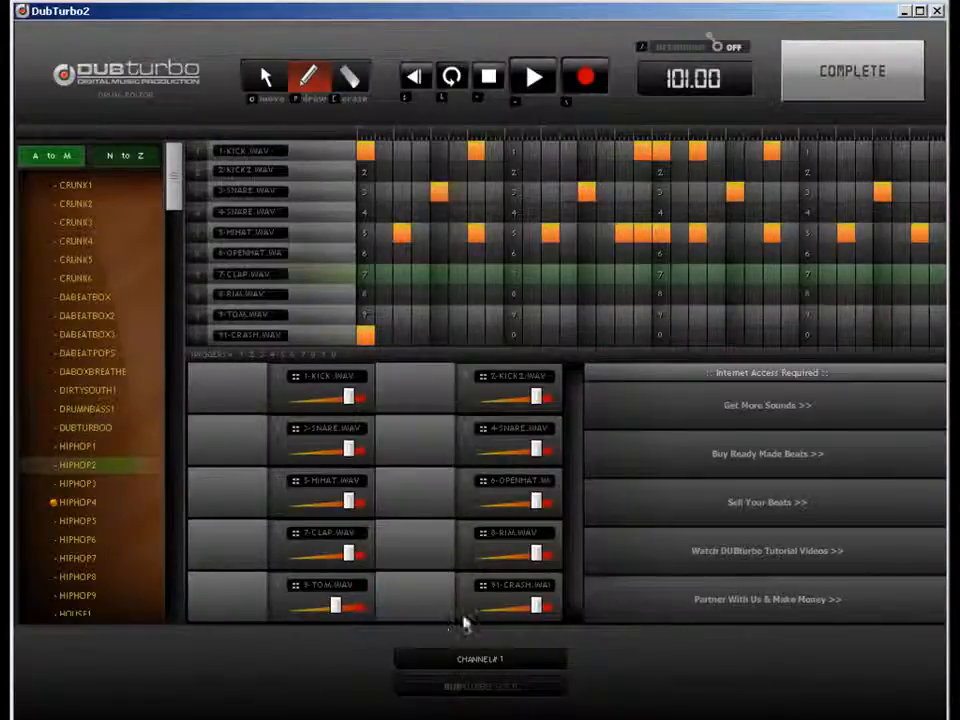
click(860, 85)
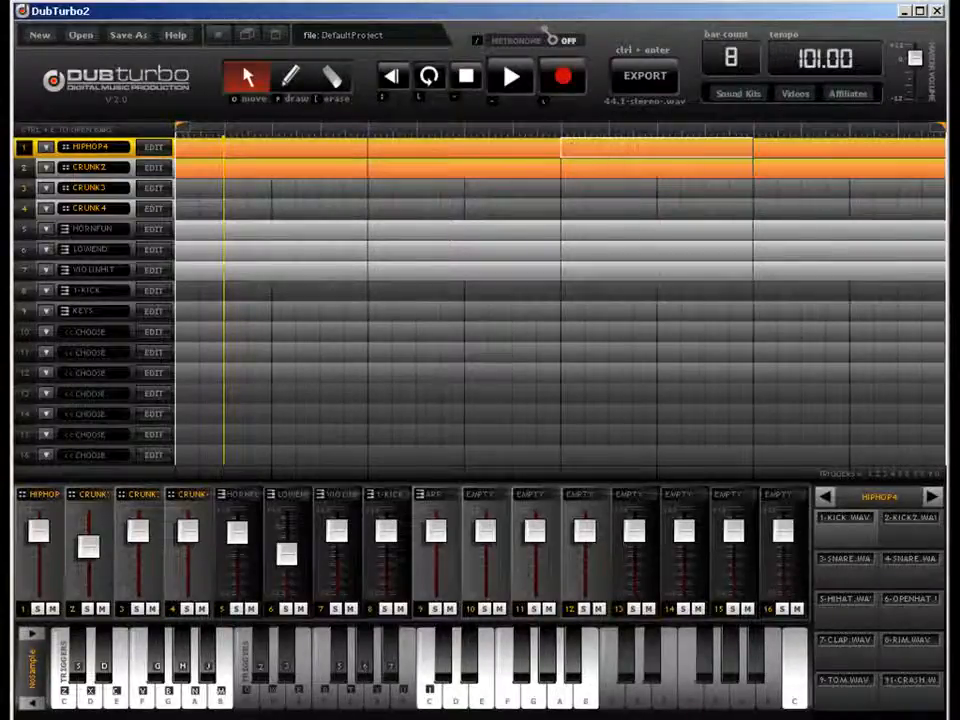
Step: Add extra kick hits in the second half of the HIPHOP4 clip in bars 7 and 8
click(836, 154)
double_click(840, 170)
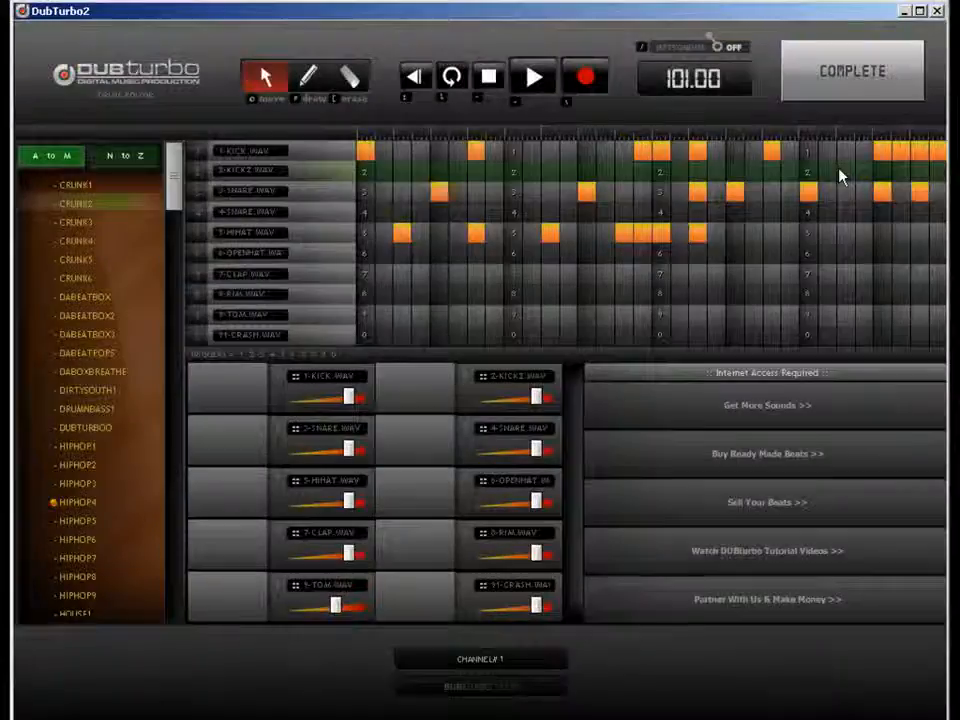
click(310, 82)
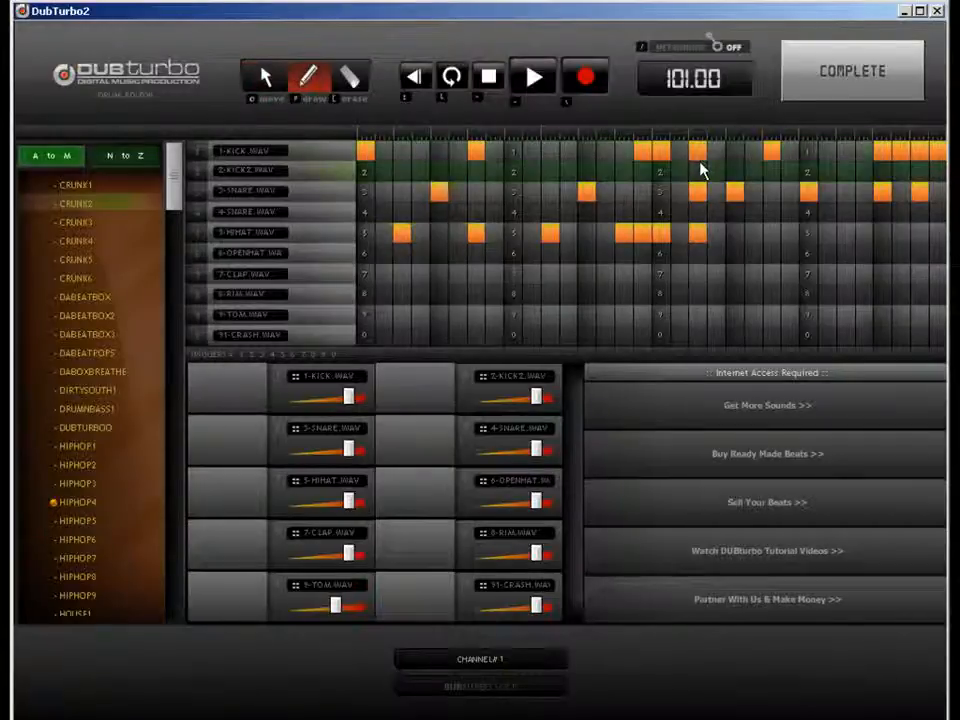
click(735, 151)
click(753, 151)
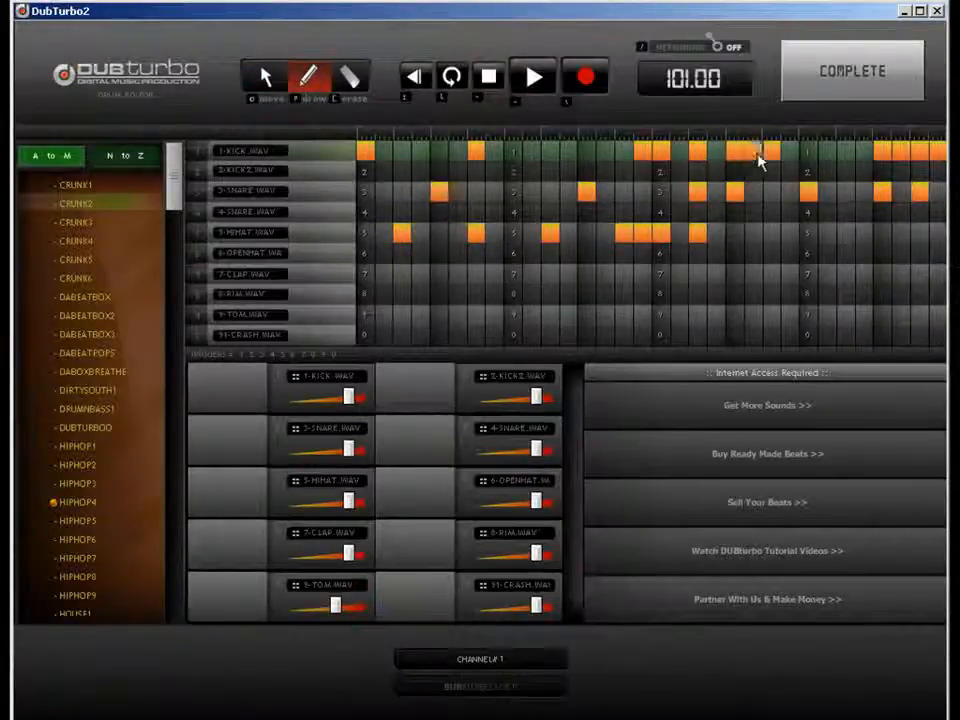
click(832, 153)
click(856, 92)
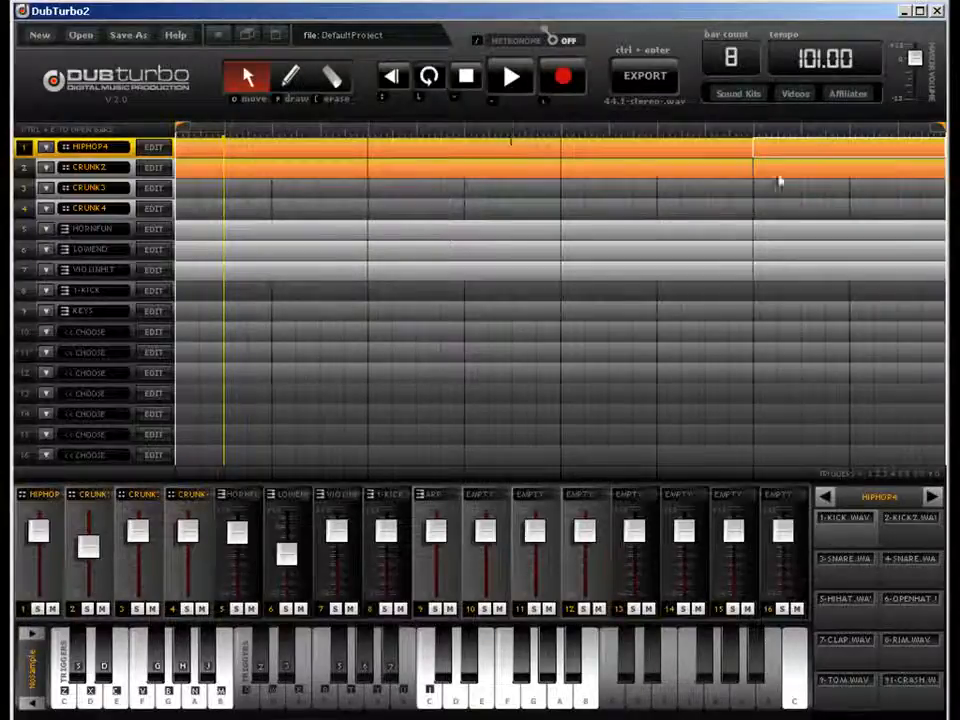
Step: Erase the last bass kick and the last snare hit of the CRUNK2 clip in bars 7 and 8
click(855, 172)
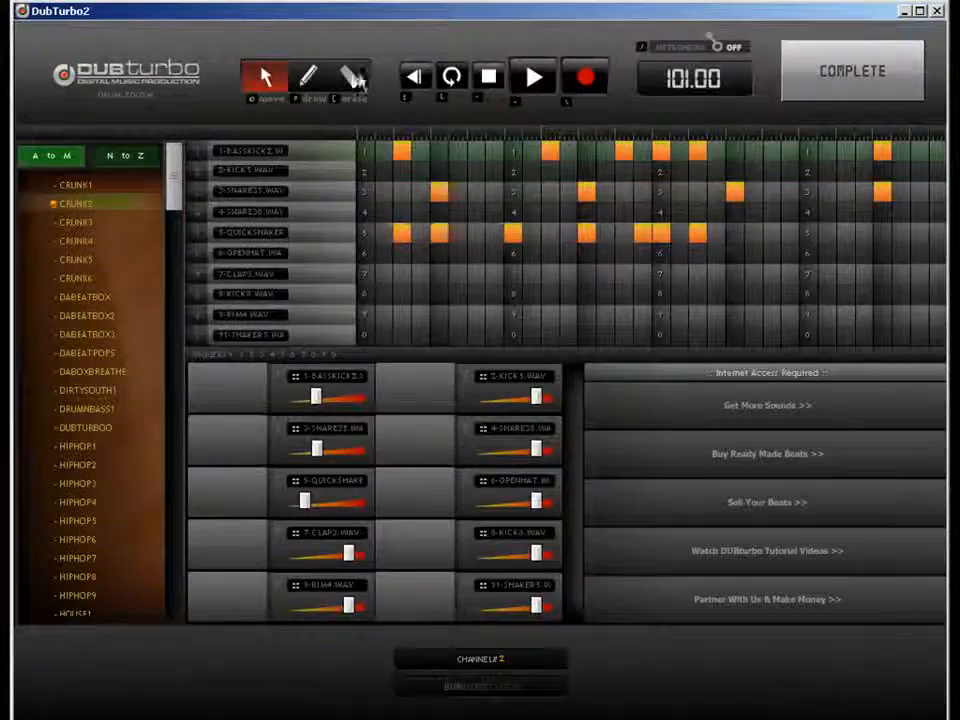
key(e)
click(882, 191)
click(882, 150)
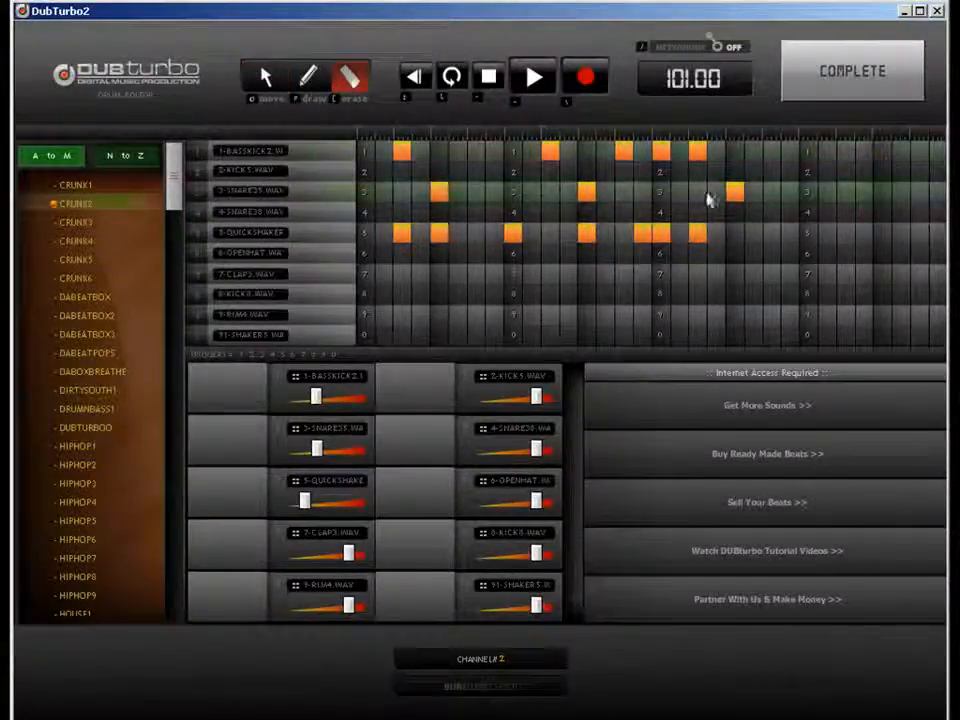
click(852, 72)
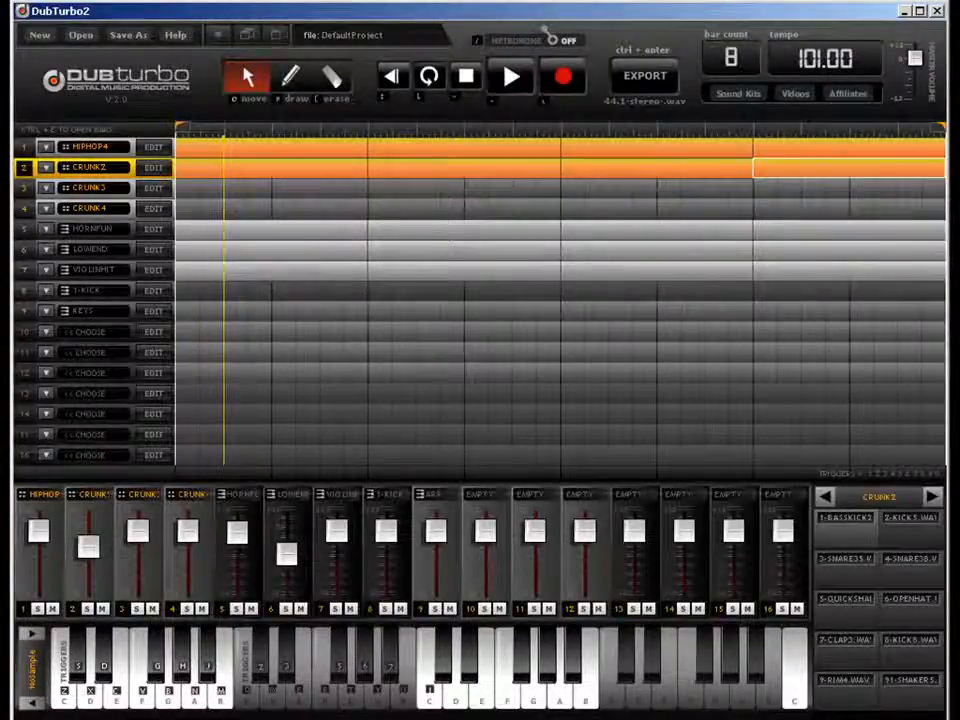
Step: Draw a rising line of higher notes, ending in a sustained run, at the end of the HORNFUN clip in bars 7 and 8
double_click(802, 235)
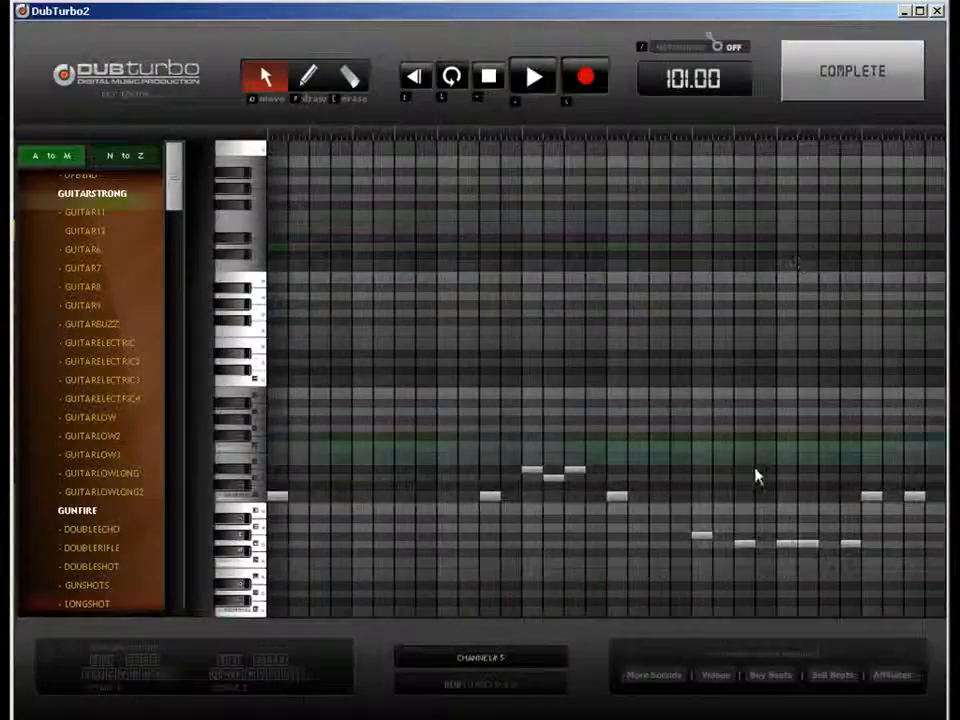
click(307, 77)
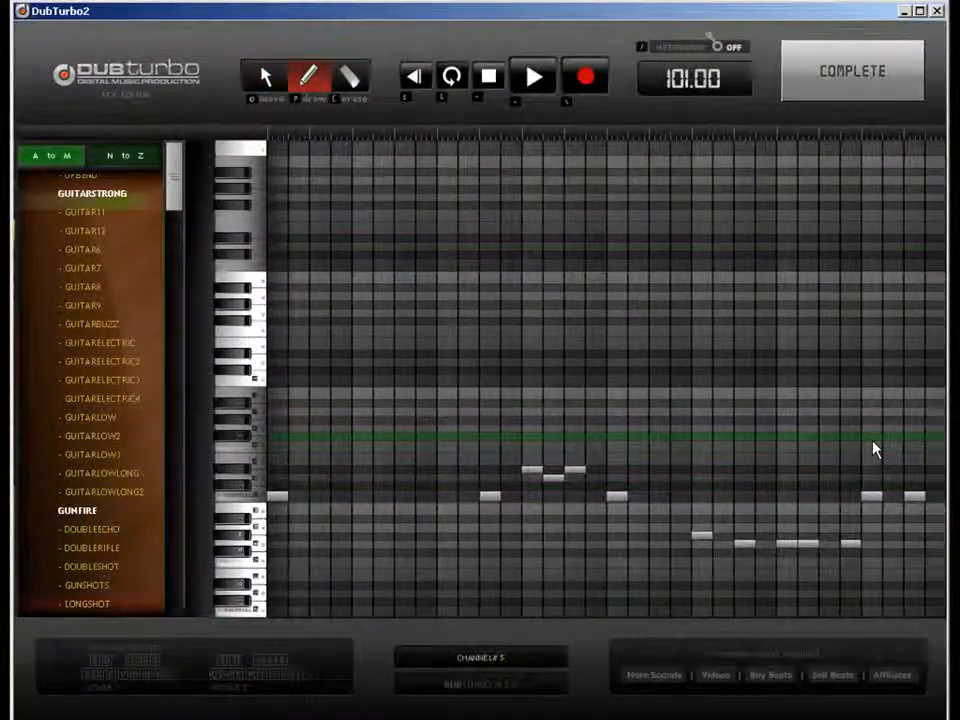
click(788, 431)
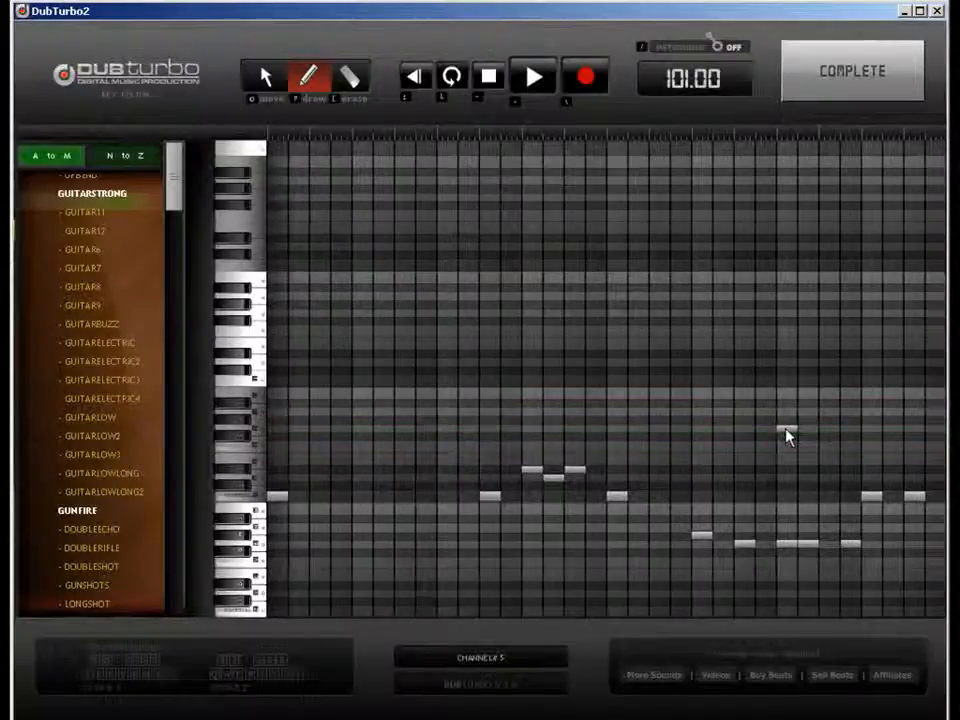
click(851, 421)
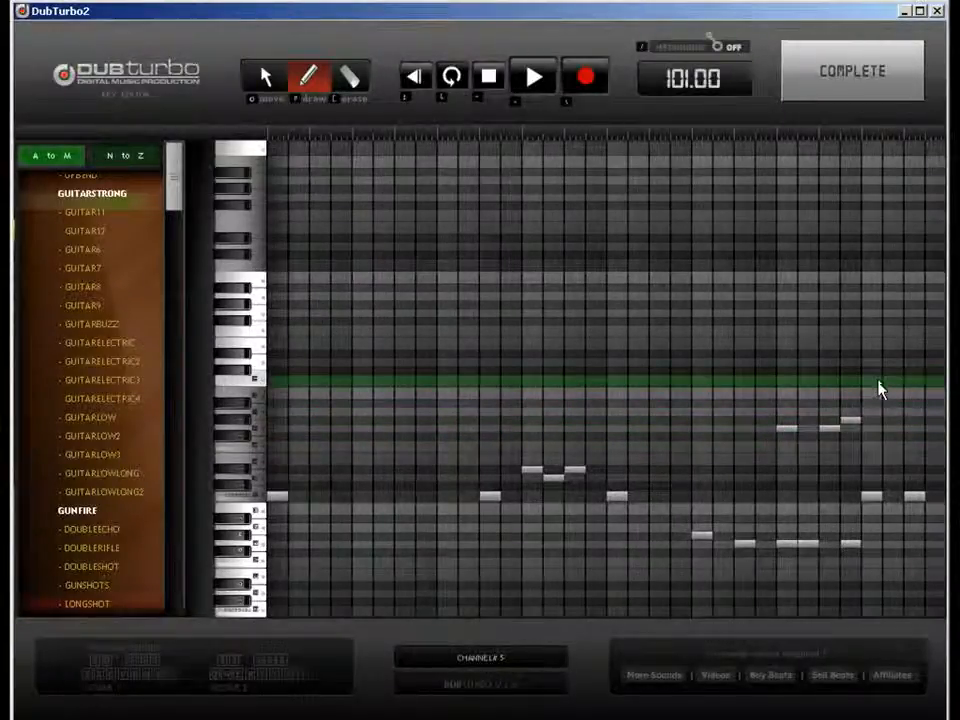
drag(879, 386, 936, 392)
Step: Erase the low notes beneath the new higher line in the HORNFUN clip
key(e)
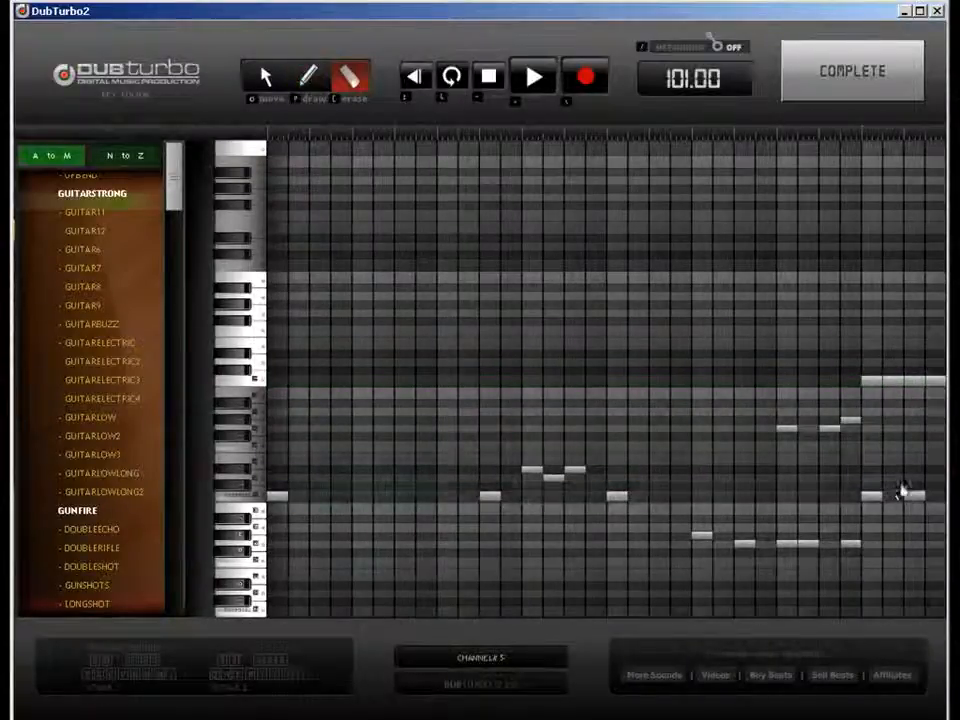
click(915, 497)
mouse_move(874, 502)
mouse_down()
mouse_move(857, 557)
mouse_move(795, 550)
mouse_up()
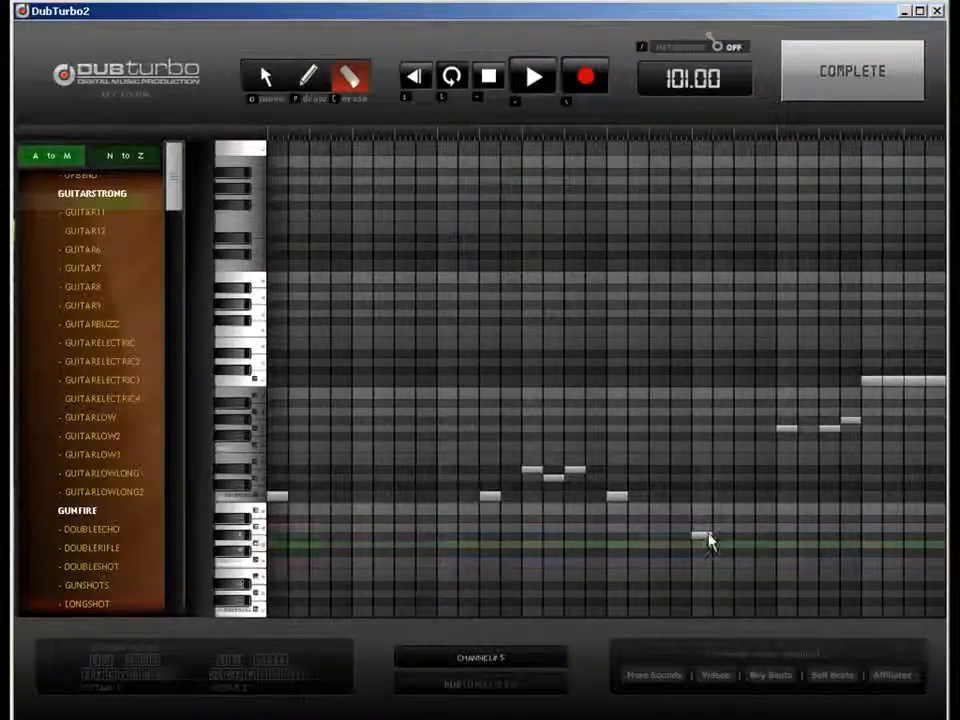
click(852, 70)
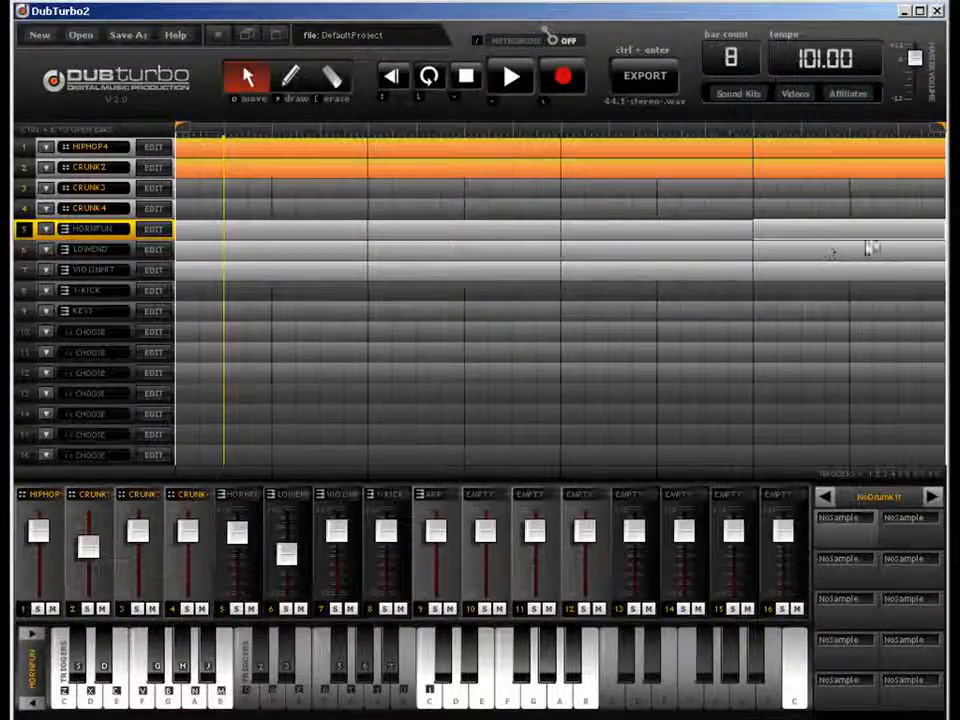
click(864, 254)
double_click(855, 265)
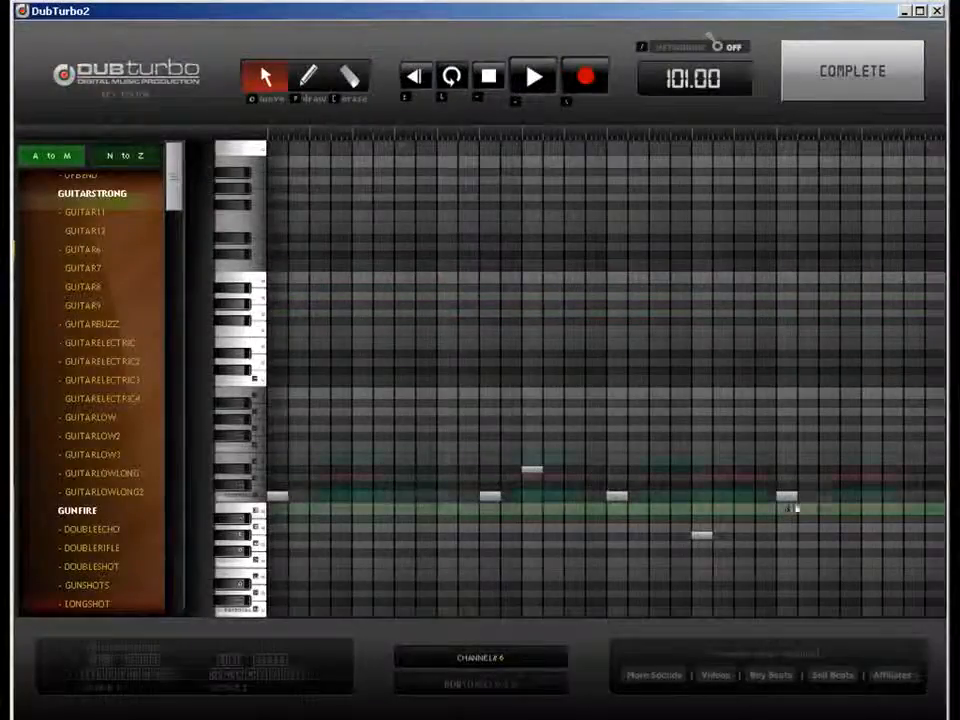
click(875, 65)
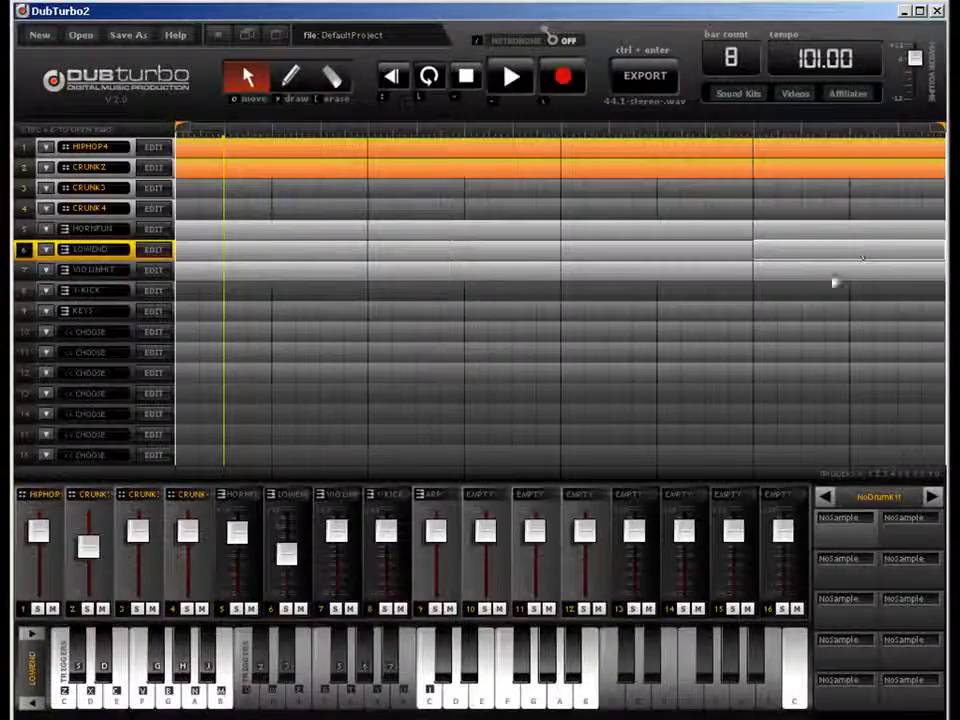
Step: Erase most notes of the VIOLINHIT clip in bars 7 and 8, keeping only the first note and one near the middle
click(838, 276)
double_click(875, 328)
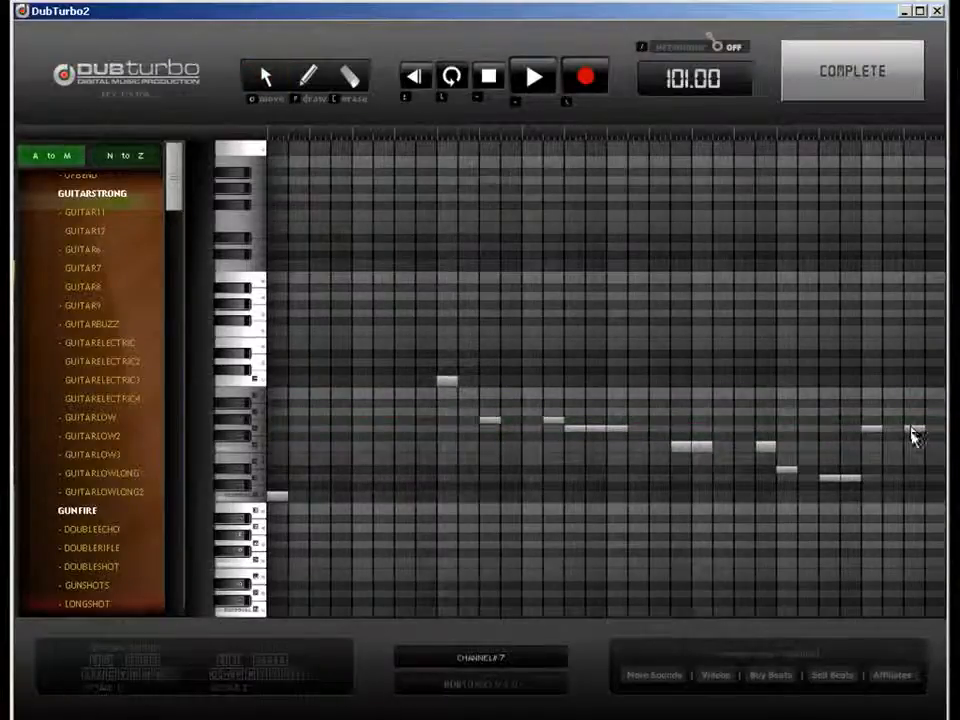
key(e)
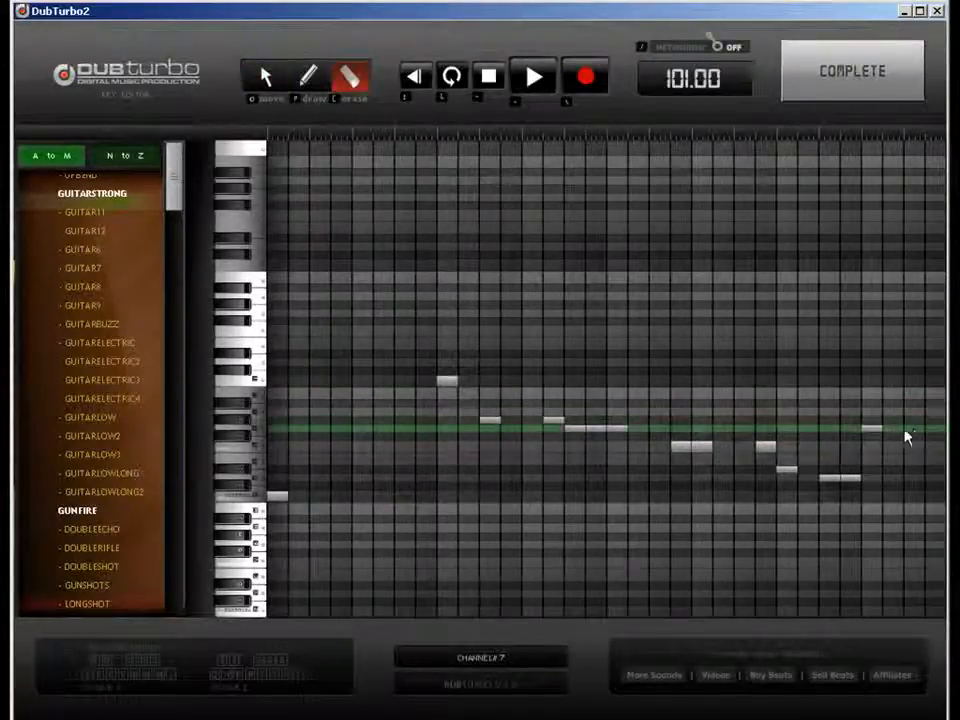
click(872, 429)
click(834, 479)
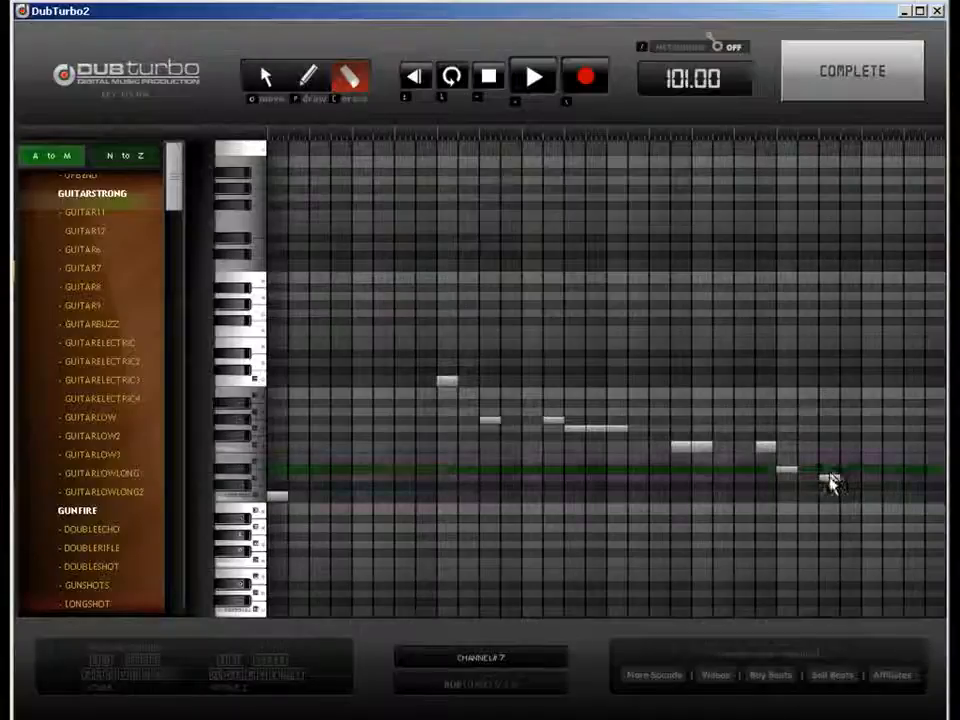
click(787, 470)
click(765, 450)
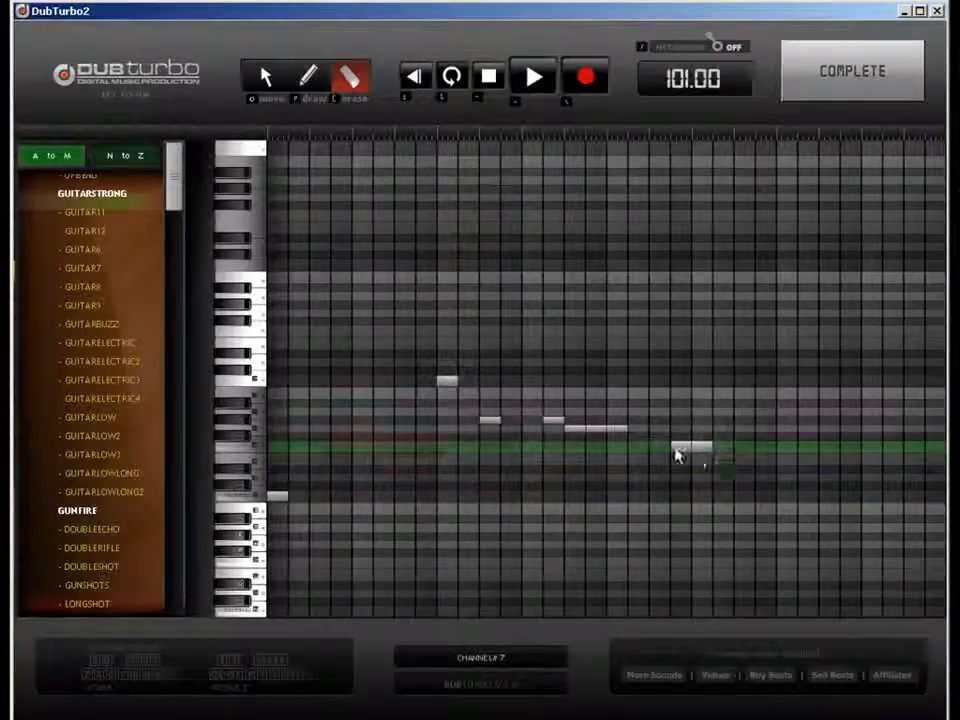
click(448, 380)
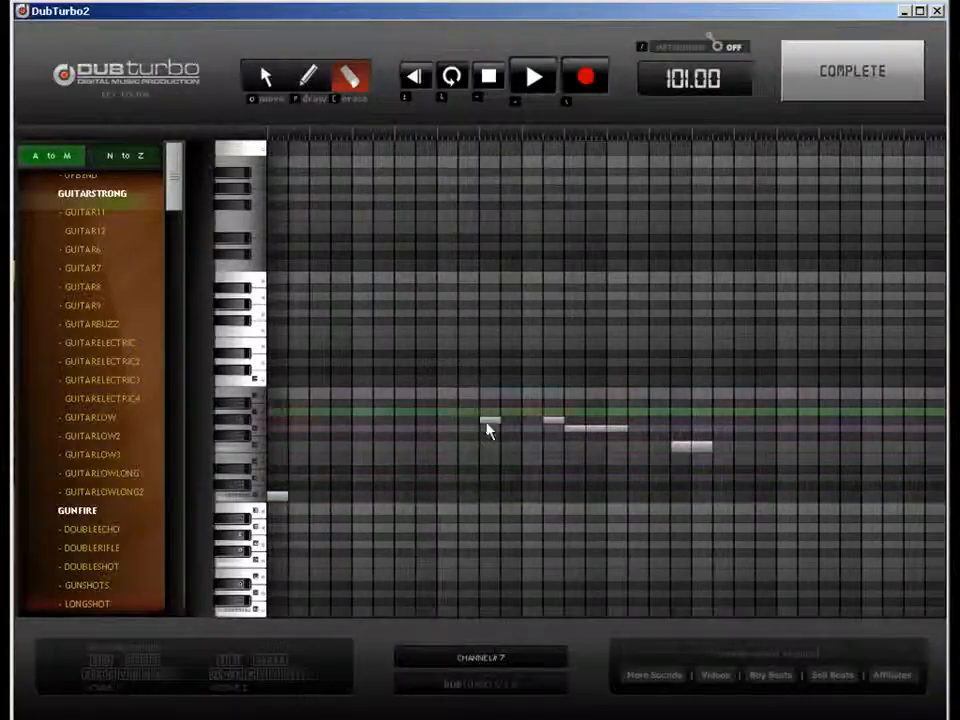
click(490, 421)
click(553, 421)
drag(560, 432, 607, 436)
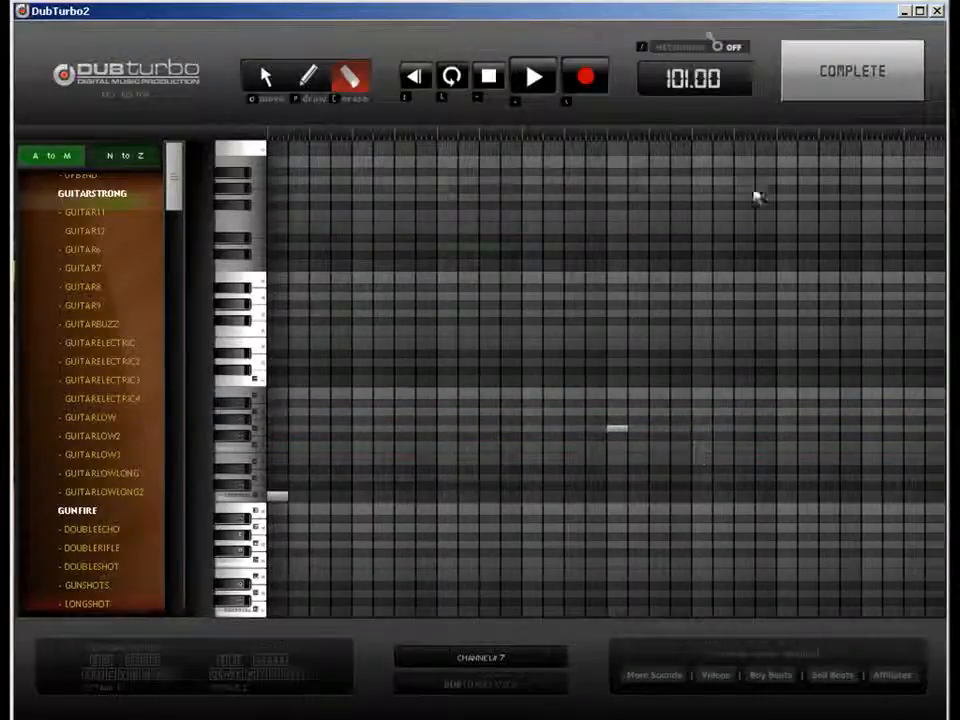
click(852, 71)
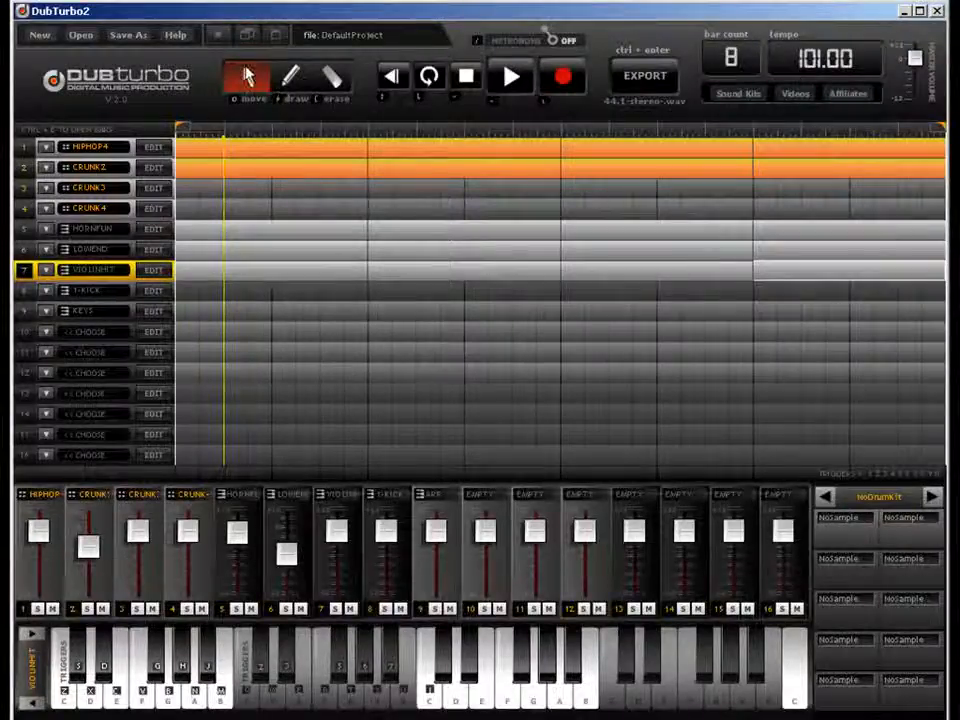
Step: Play back the eight-bar beat and lower the volumes of channel 7 (VIOLINHIT) and channel 8 (1-KICK)
key(space)
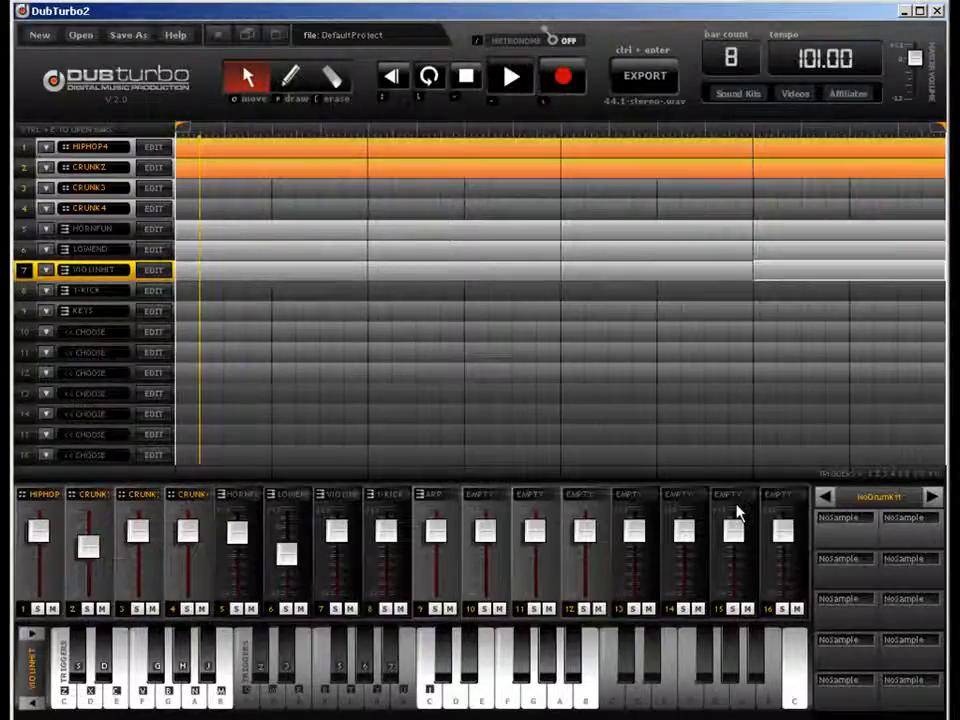
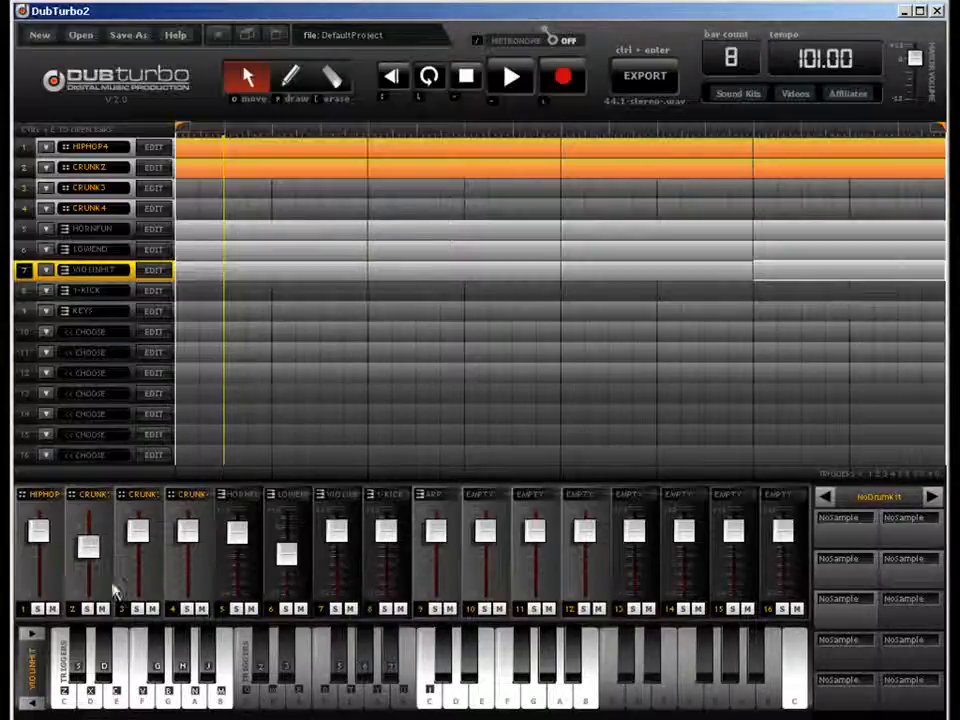
click(338, 553)
drag(401, 540, 388, 568)
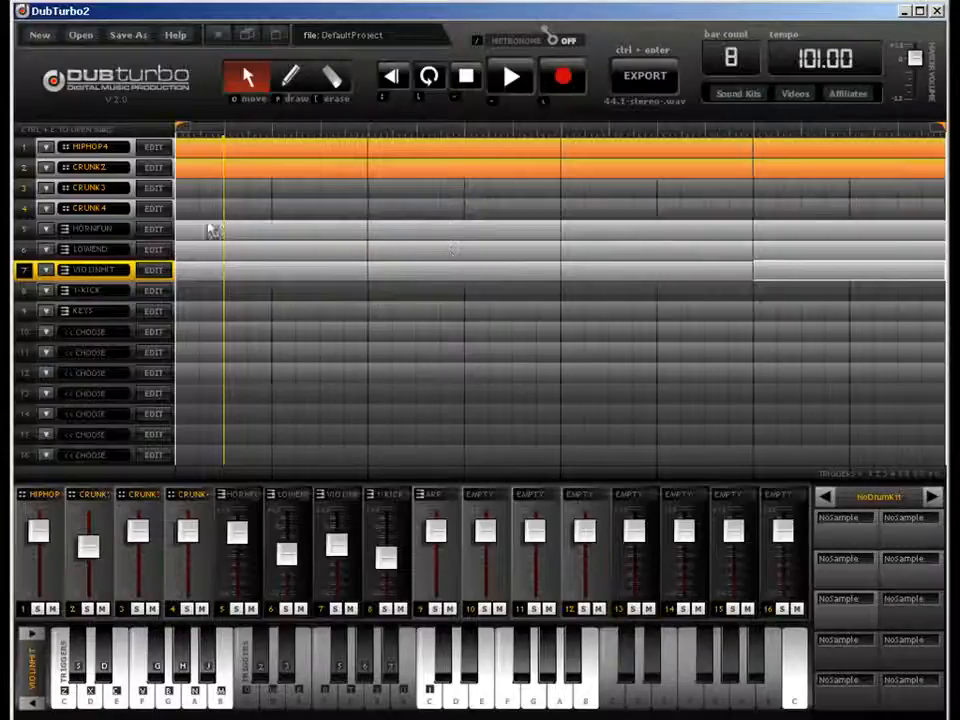
Step: Copy the HORNFUN clips onto channel 8 (1-KICK) so it is filled across all eight bars
click(205, 230)
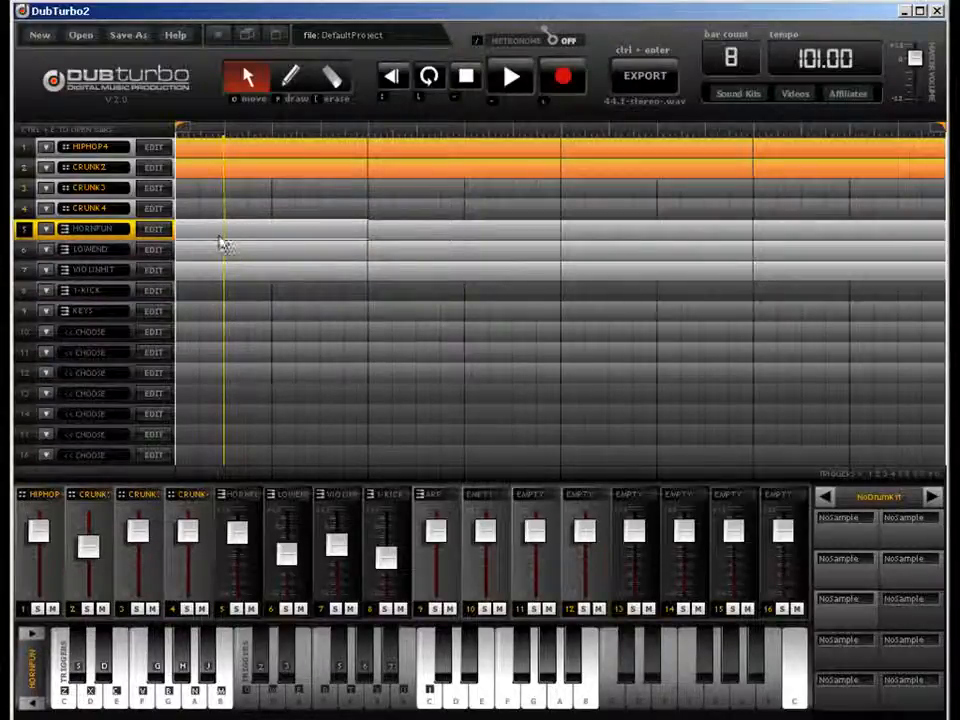
click(217, 275)
click(216, 294)
drag(458, 231, 437, 295)
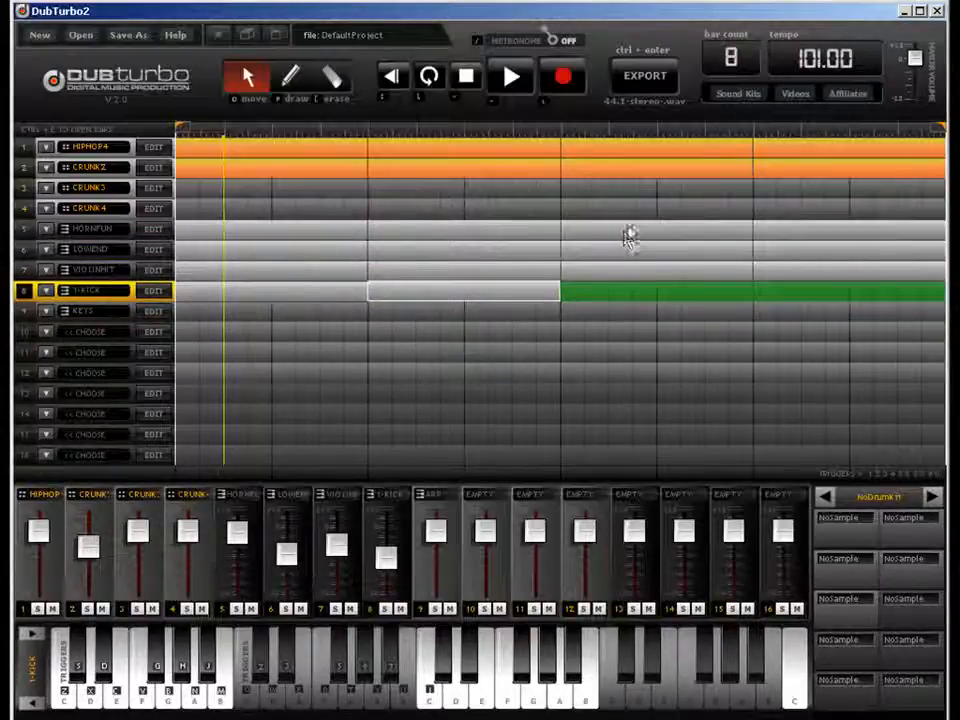
drag(628, 236, 630, 294)
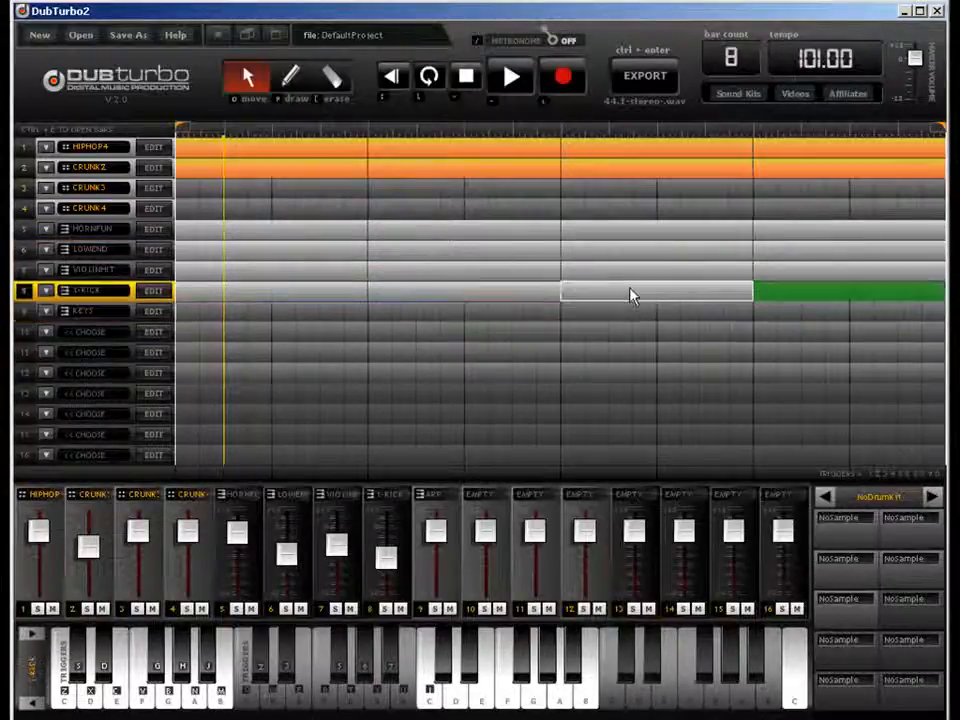
click(810, 274)
click(810, 292)
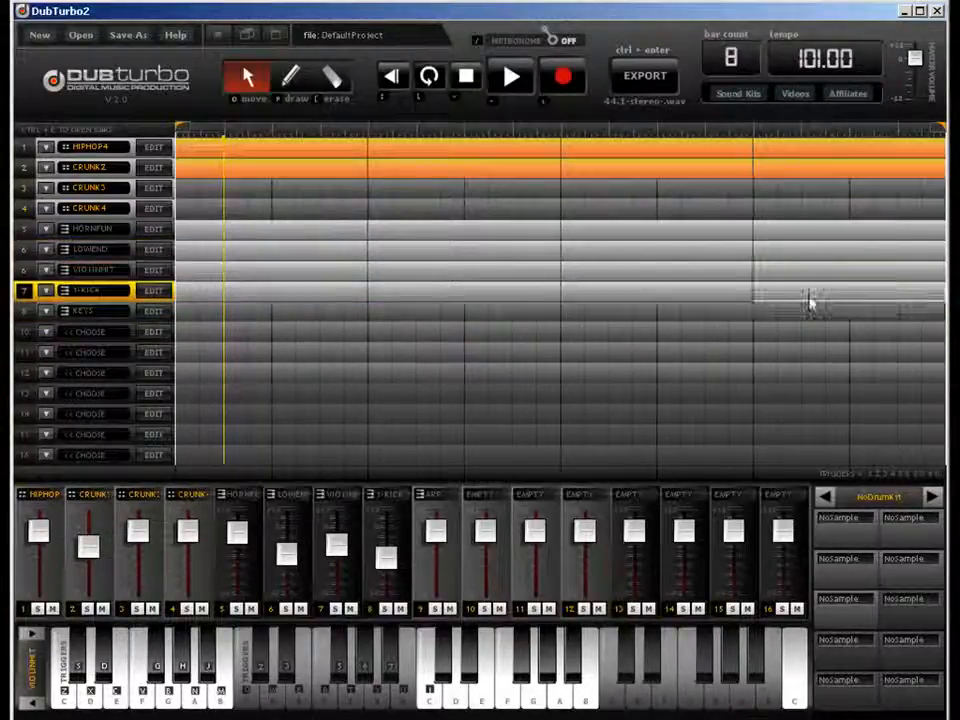
Step: Audition GUITAR7 and GUITAR8 for channel 8 and set its instrument to GUITAR9
click(152, 292)
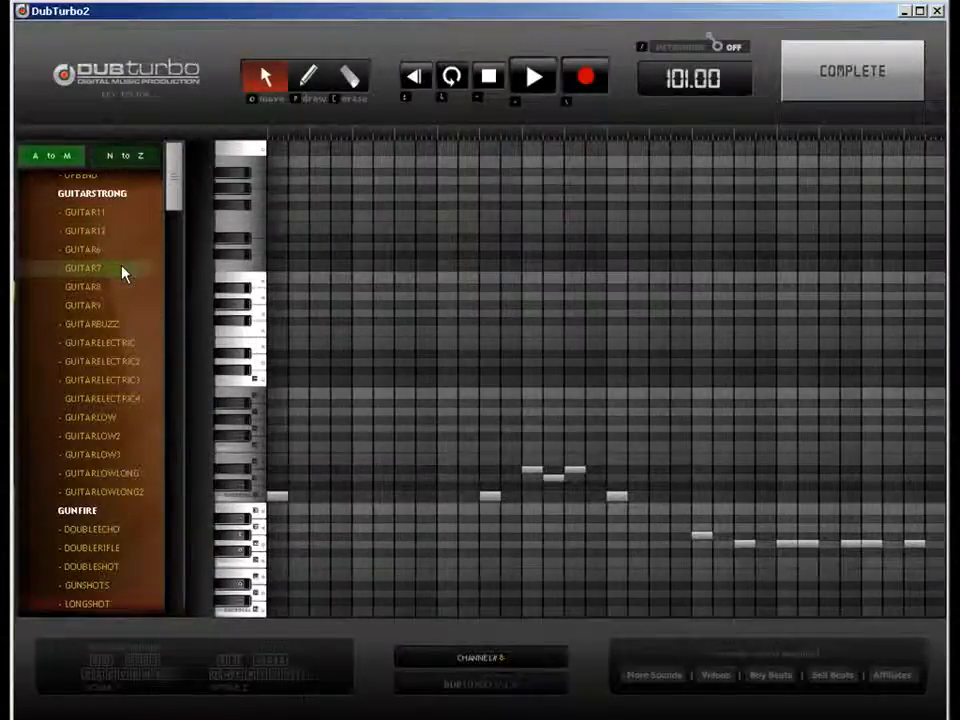
click(127, 270)
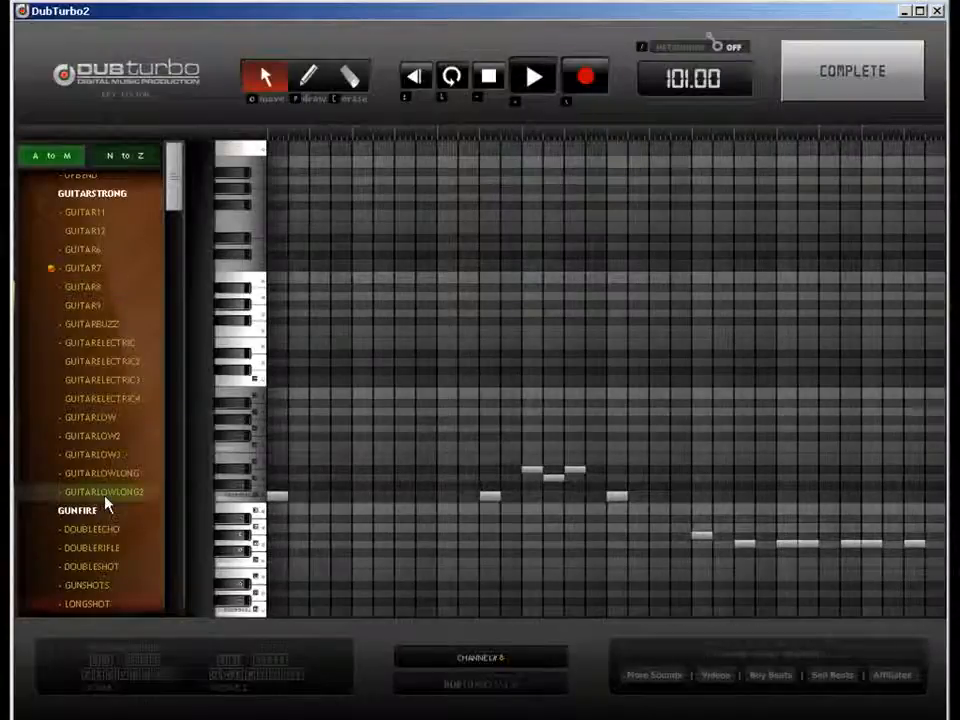
click(100, 289)
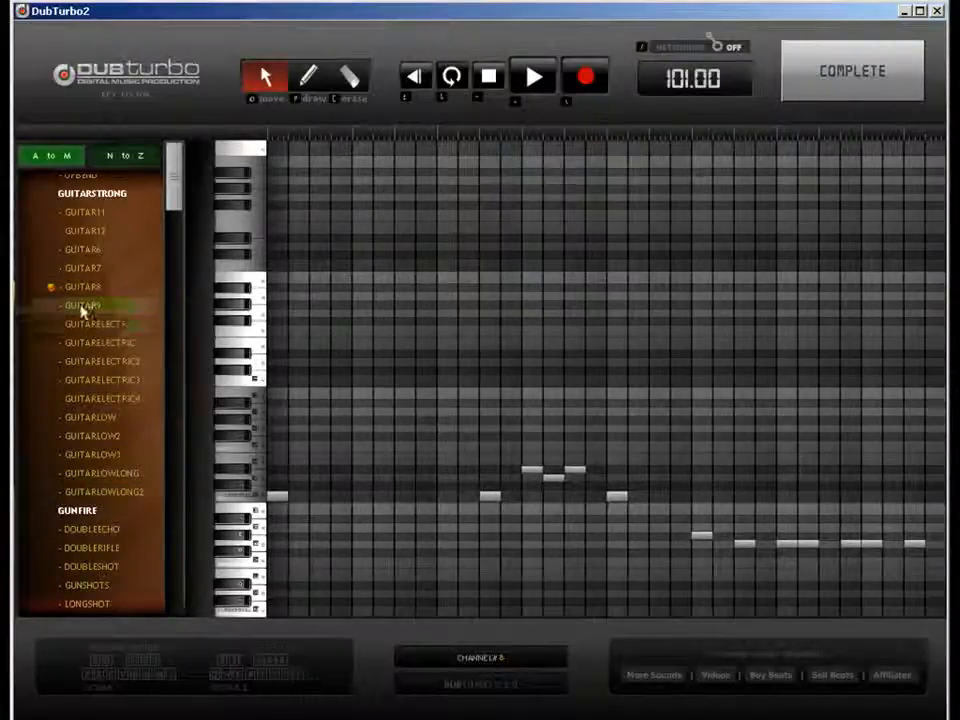
click(82, 306)
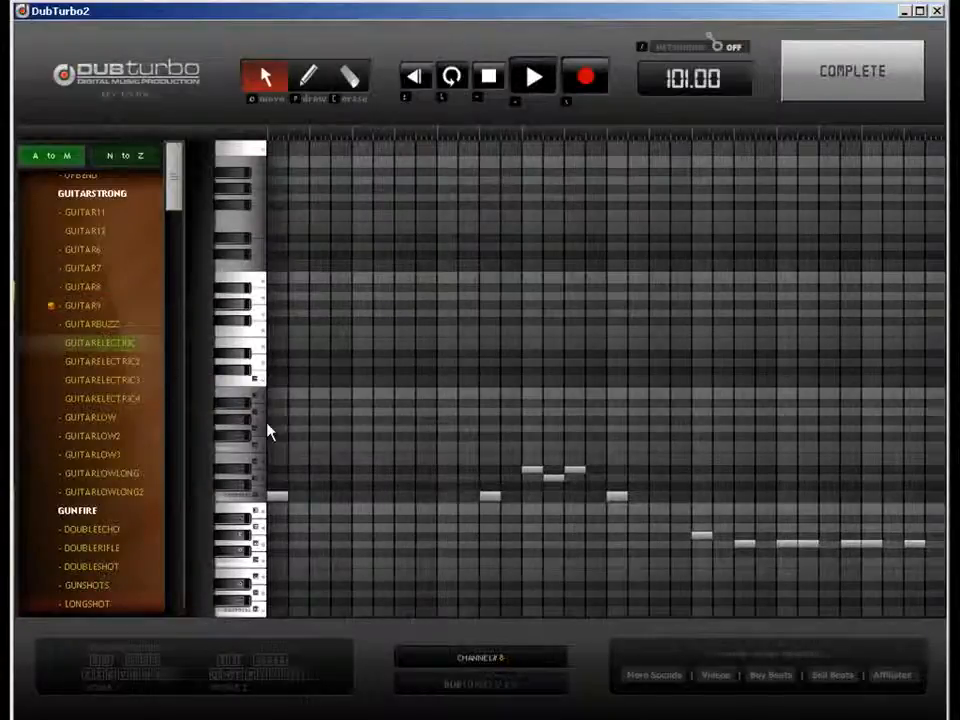
click(873, 97)
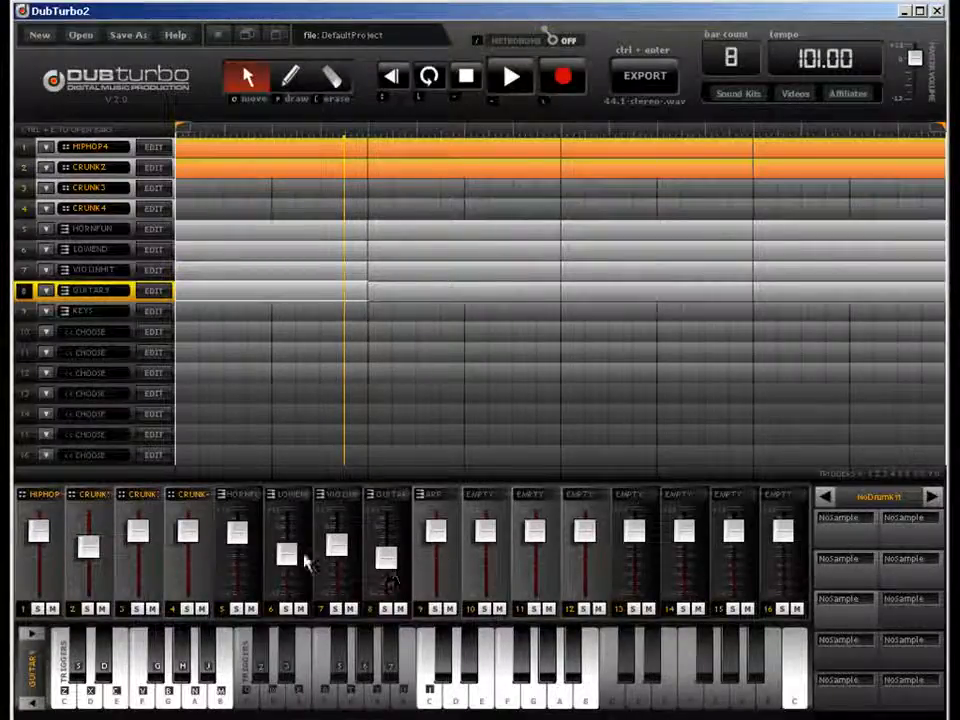
Step: Lower the mixer volumes of channel 5 (HORNFUN), channel 6 (LOWEND) and channel 7 (VIOLINHIT)
drag(238, 533, 244, 568)
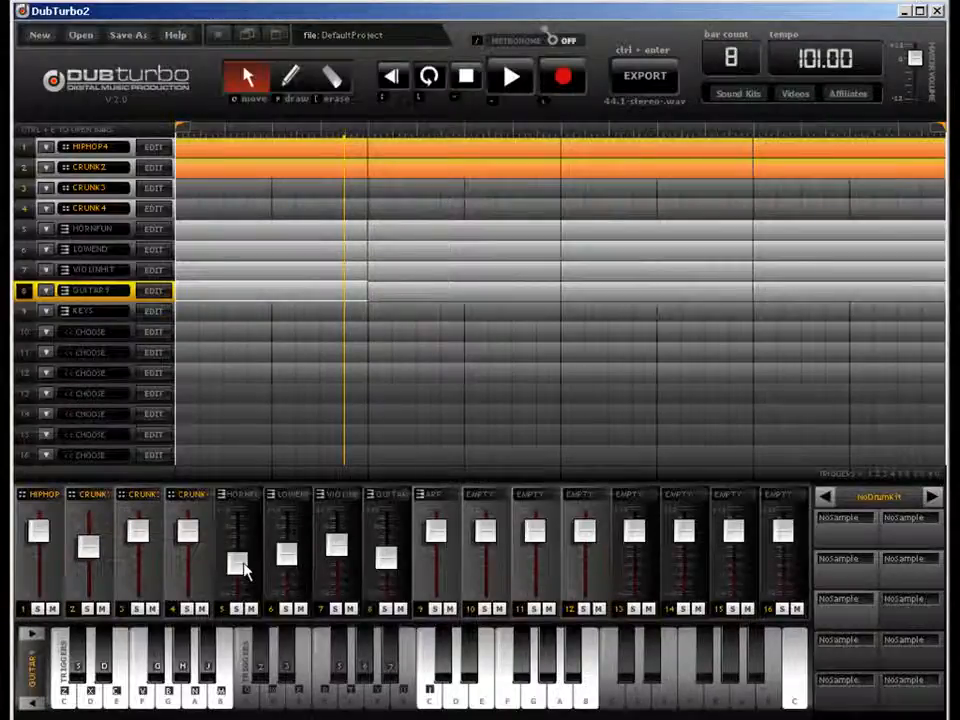
drag(338, 553, 340, 582)
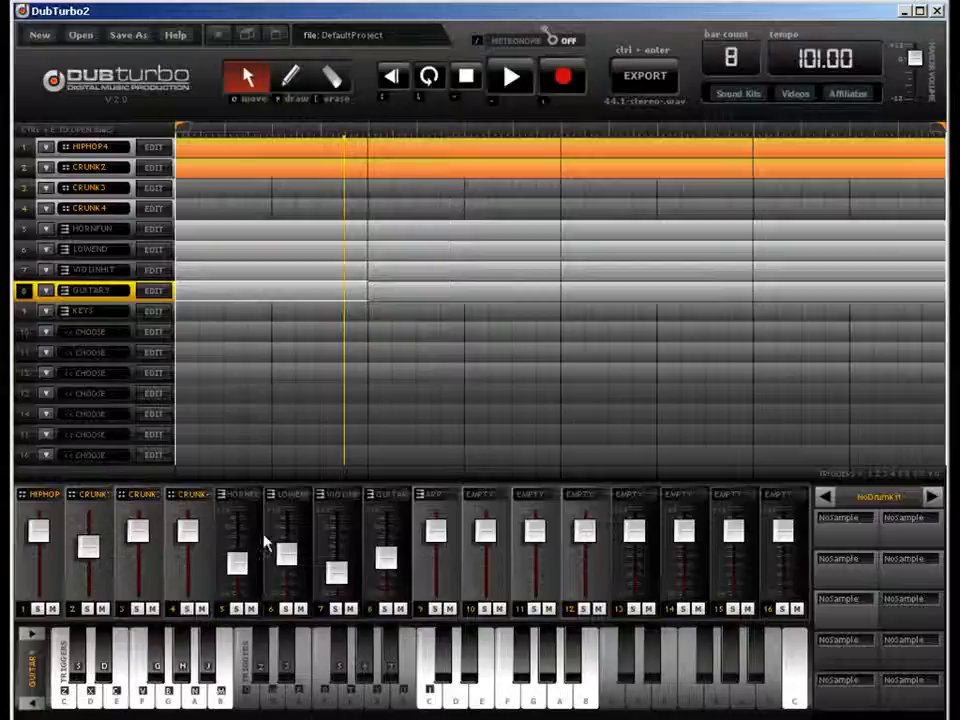
drag(286, 553, 286, 561)
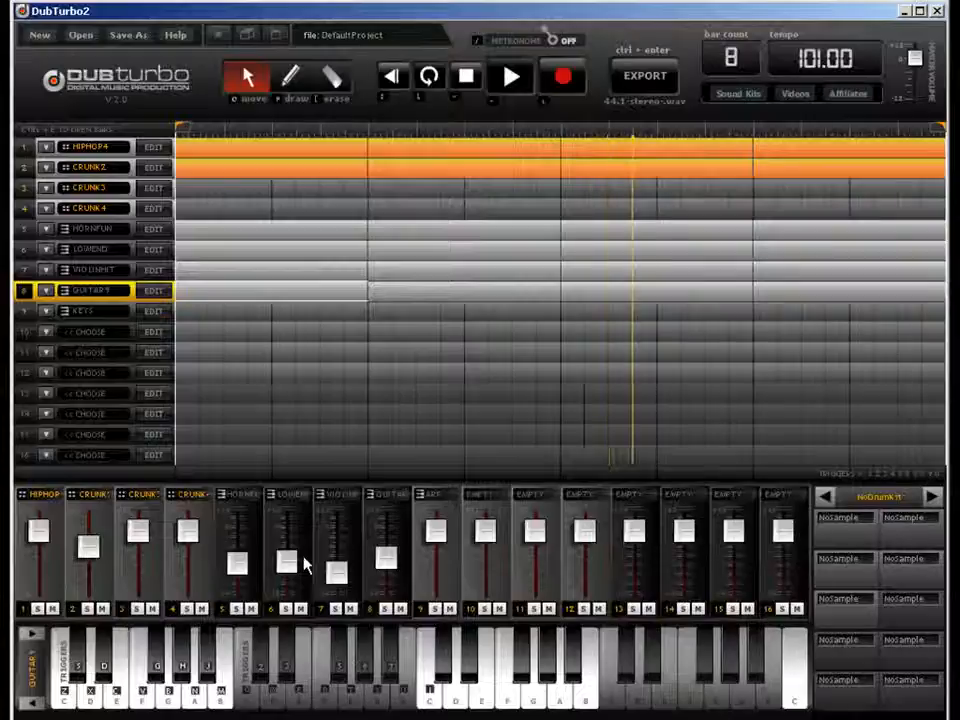
Step: Copy the melody clips onto channel 9 (KEYS) so it is filled across all eight bars
click(186, 273)
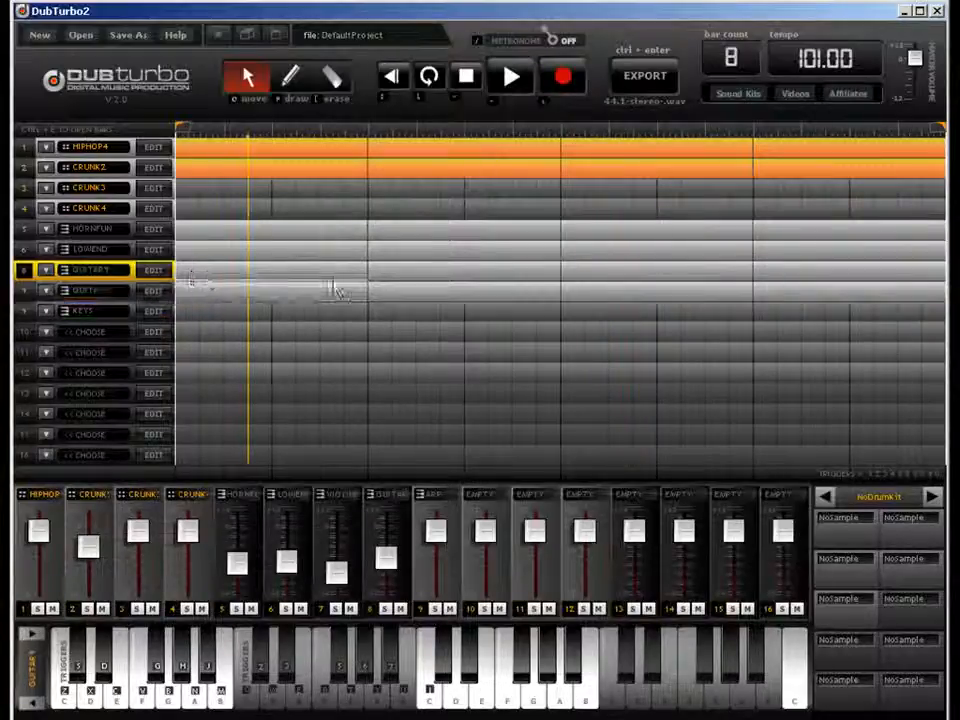
click(248, 314)
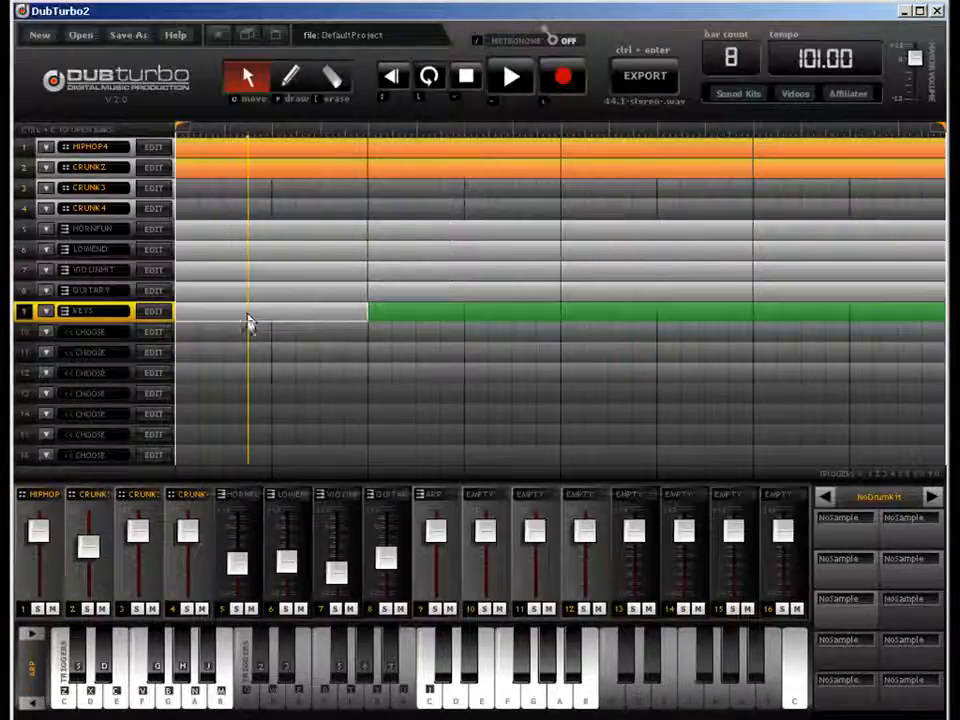
click(392, 310)
click(638, 313)
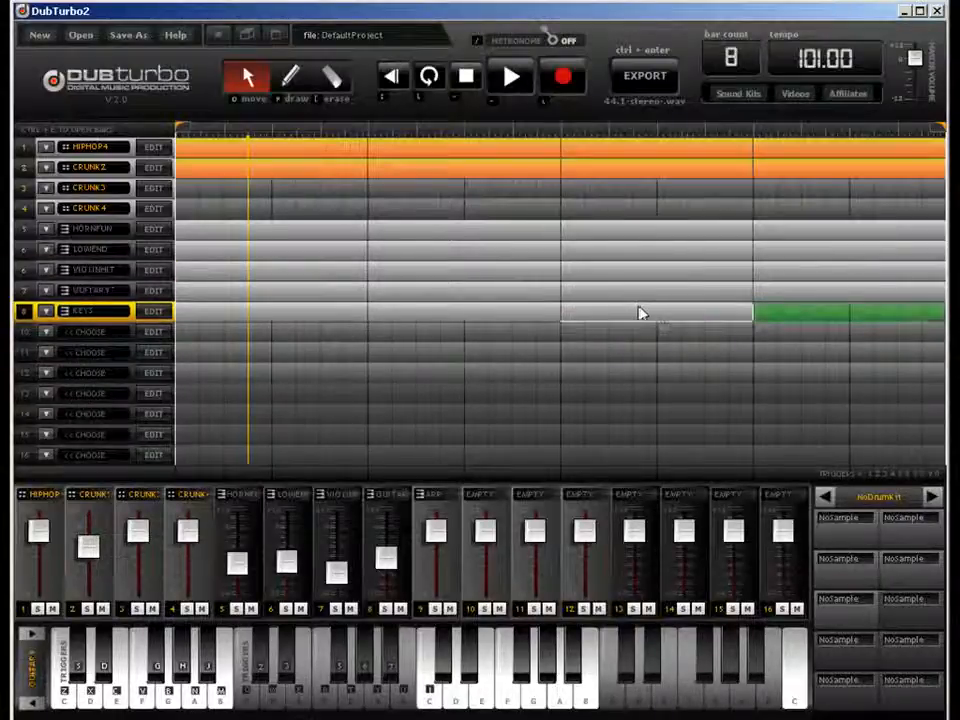
click(808, 318)
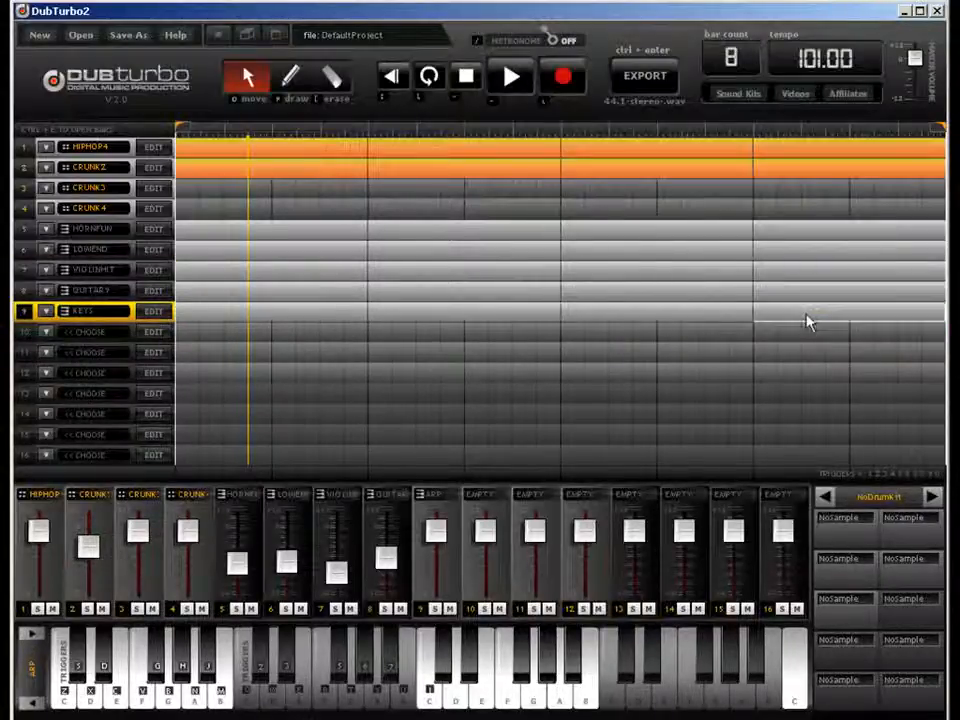
Step: Browse the instrument sounds for channel 9 and try ORGANICB from the CHORDED group
click(165, 318)
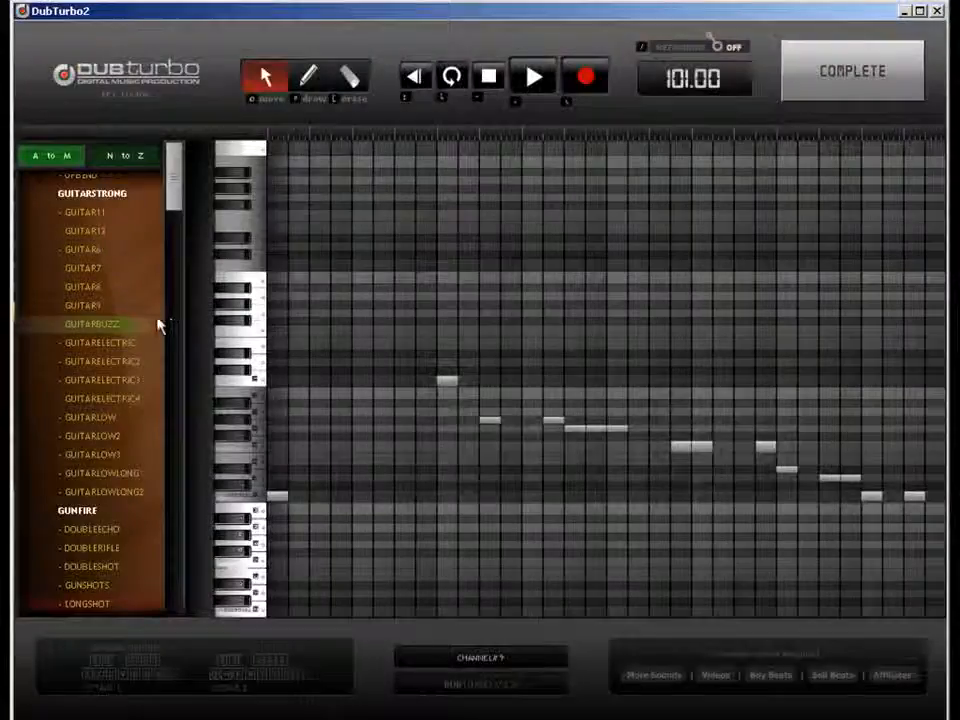
click(804, 81)
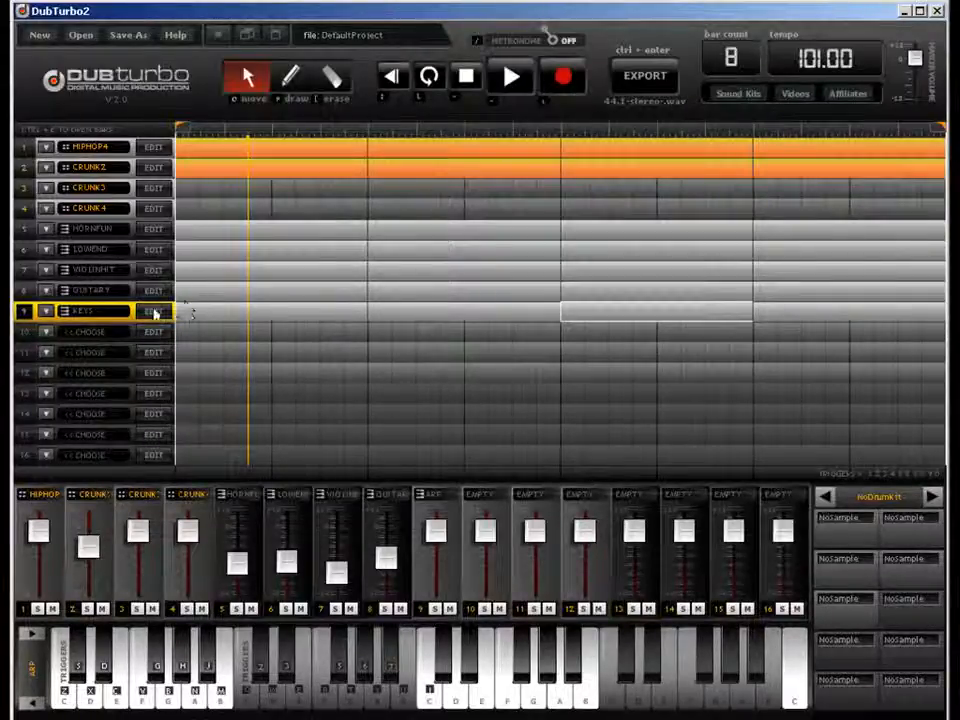
click(153, 313)
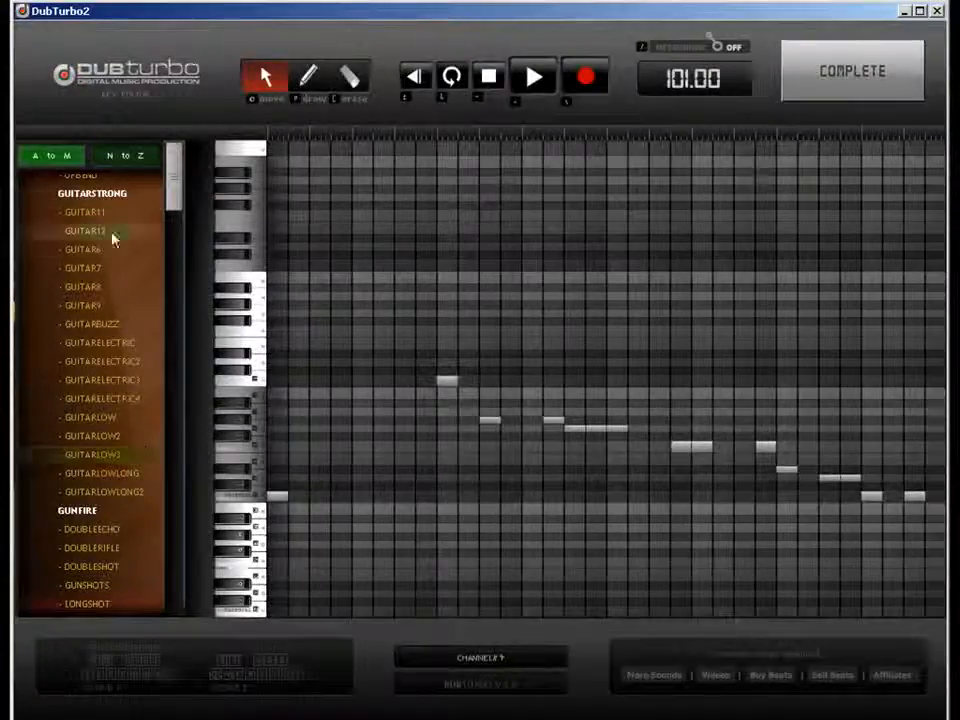
scroll(75, 386, down, 5)
click(845, 80)
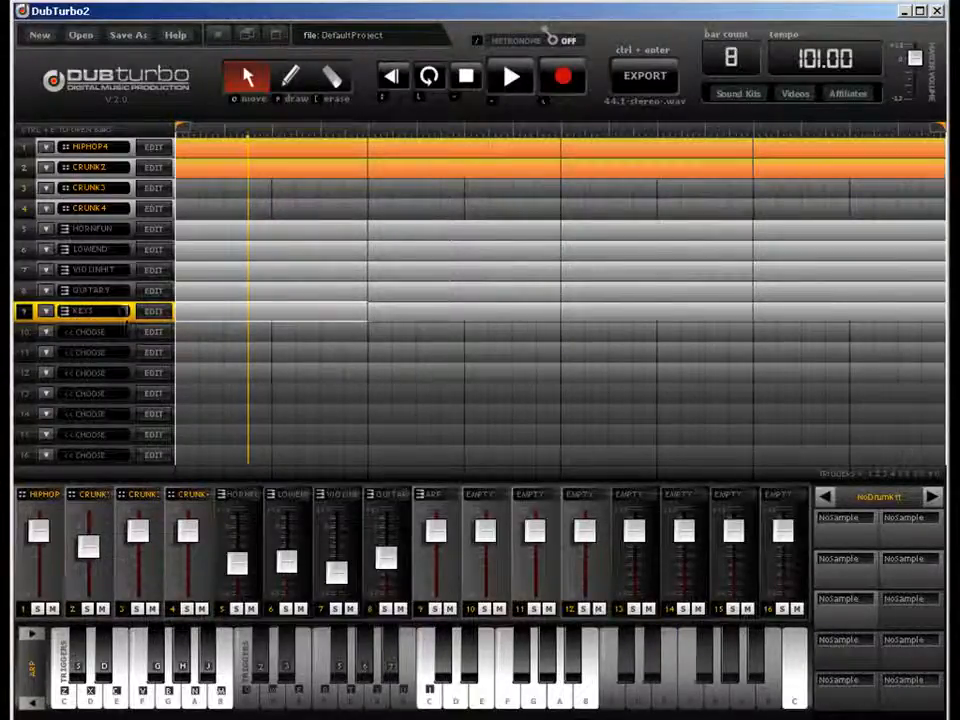
key(ctrl+e)
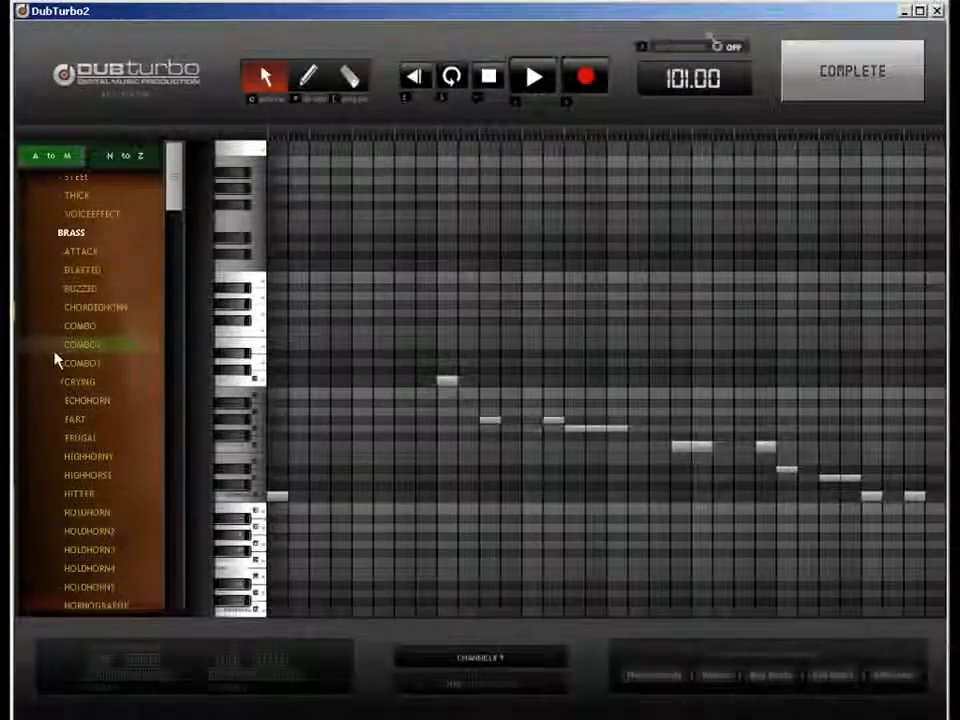
drag(176, 205, 176, 339)
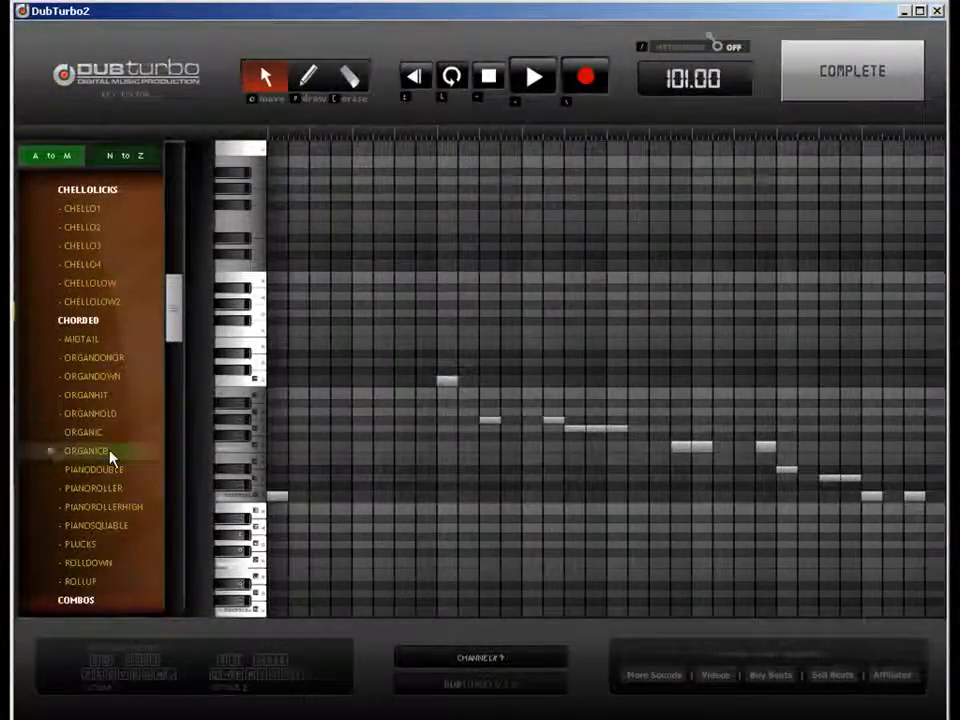
click(110, 451)
key(ctrl+e)
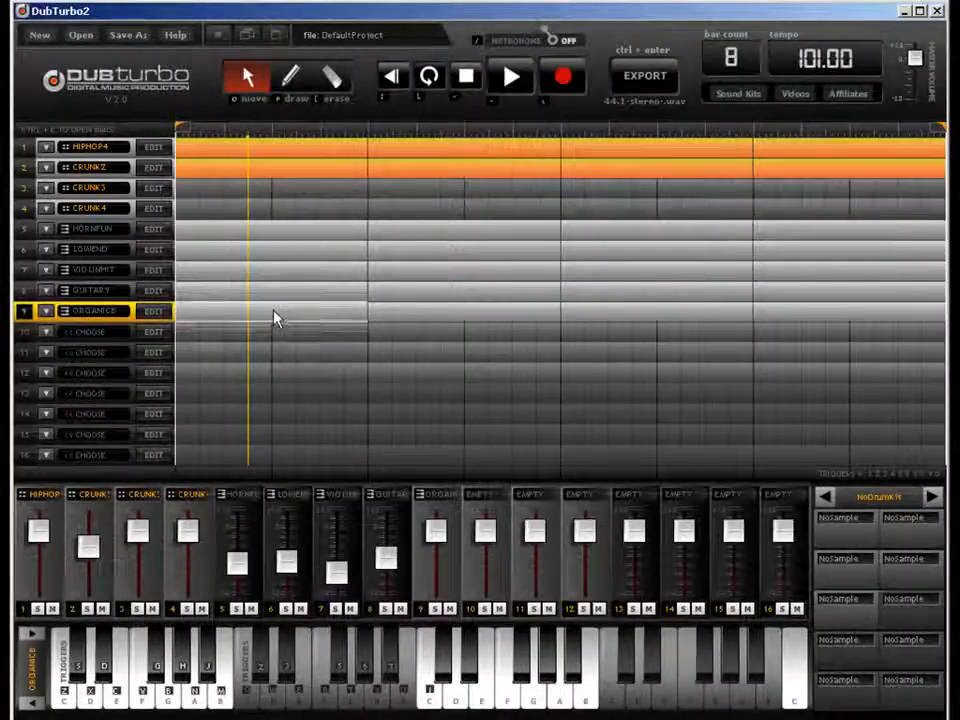
Step: Set channel 9's instrument to CHELLO1, lower its volume and play back the beat
key(ctrl+e)
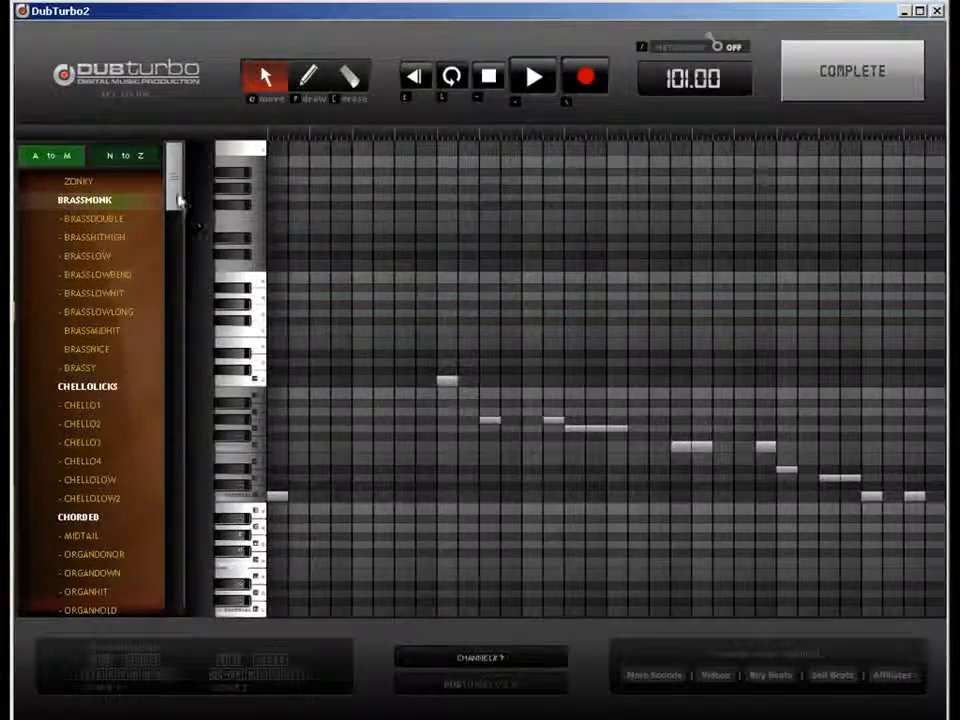
click(82, 406)
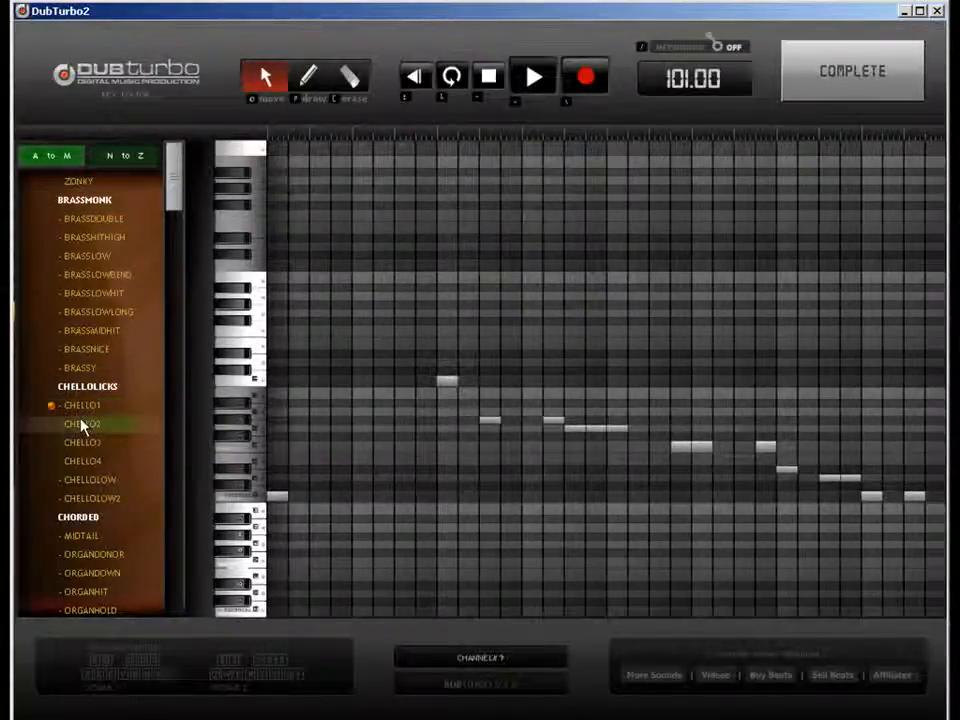
click(827, 96)
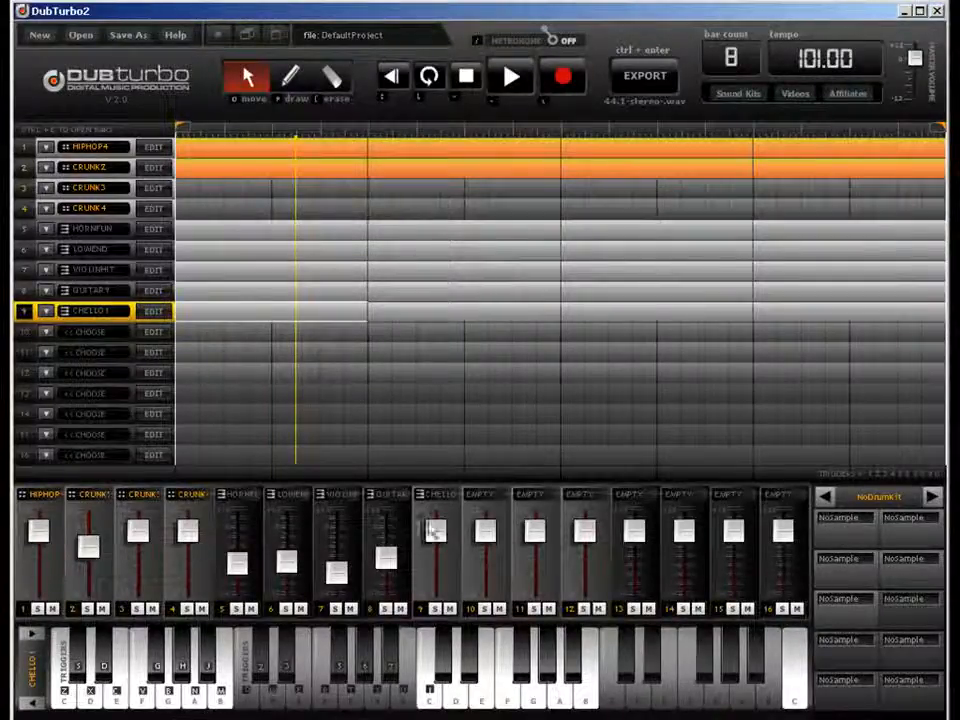
drag(431, 527, 445, 572)
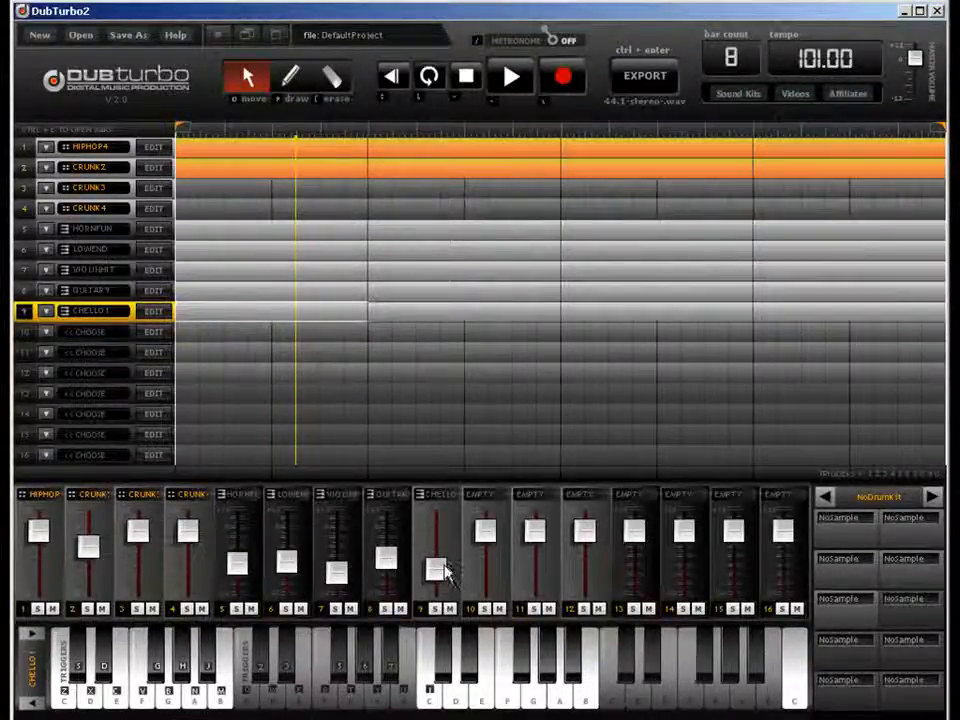
key(space)
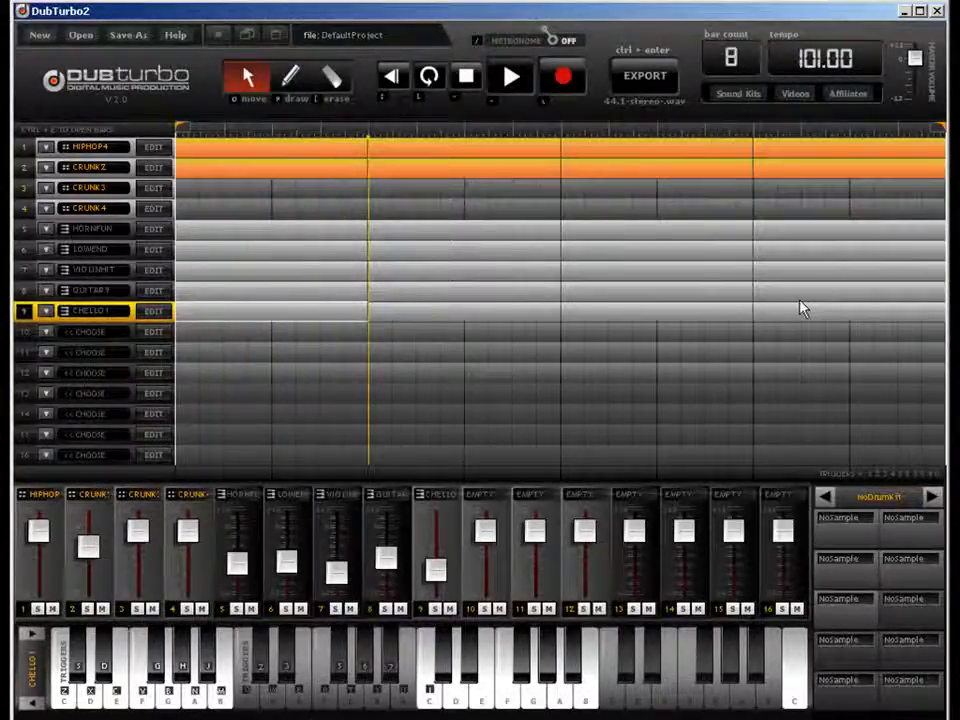
key(space)
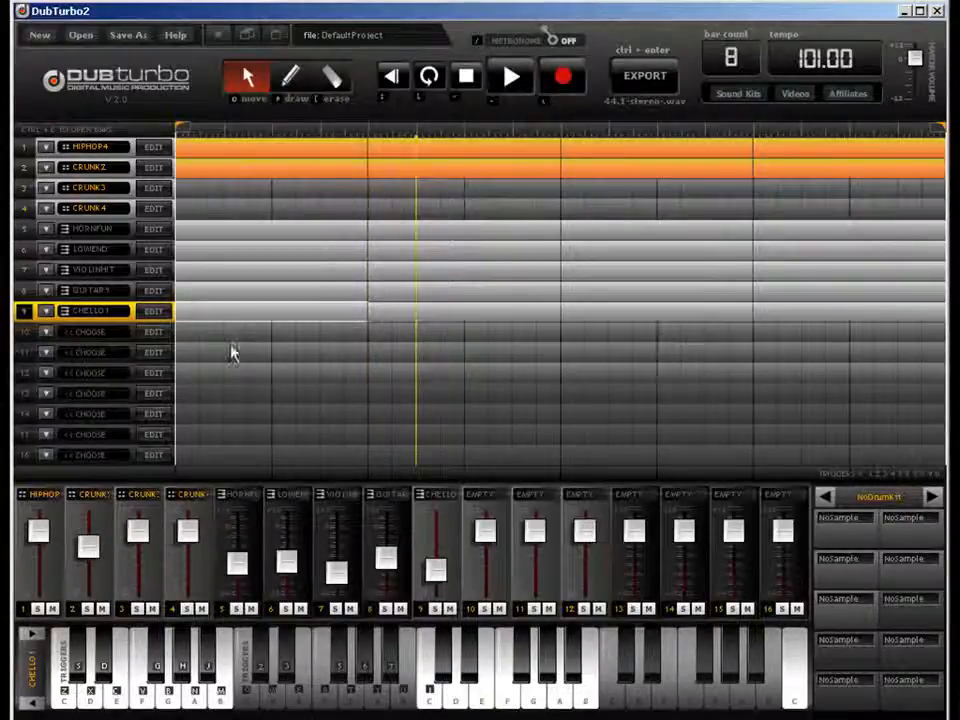
Step: Draw chord notes in channel 9's first clip: two above the opening note, a three-note chord at the seventh step, and one at each of the next three notes
double_click(224, 320)
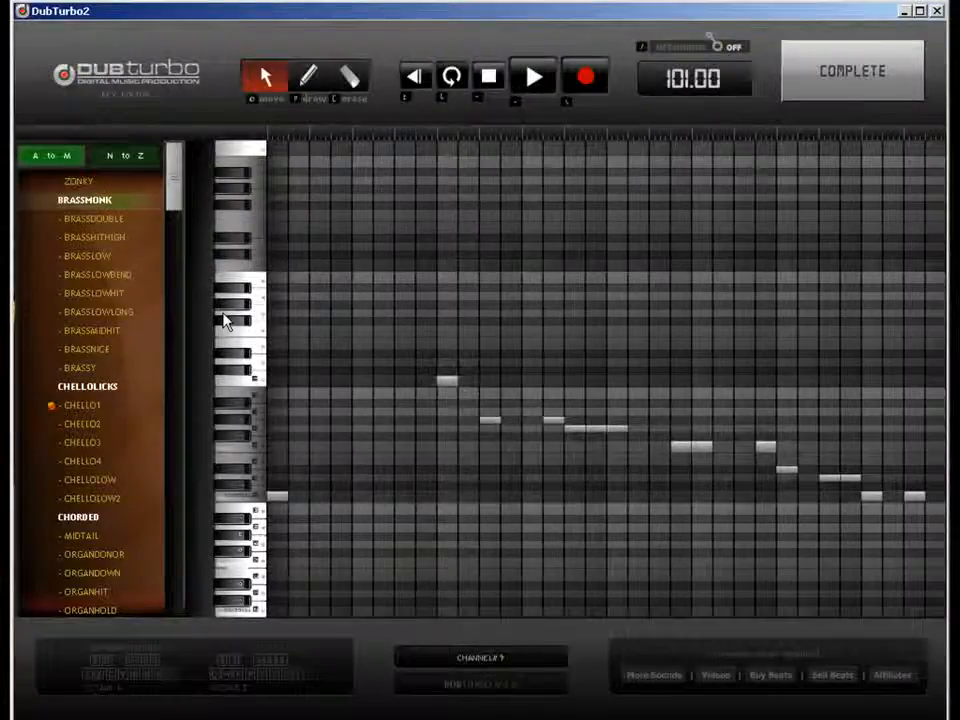
click(308, 78)
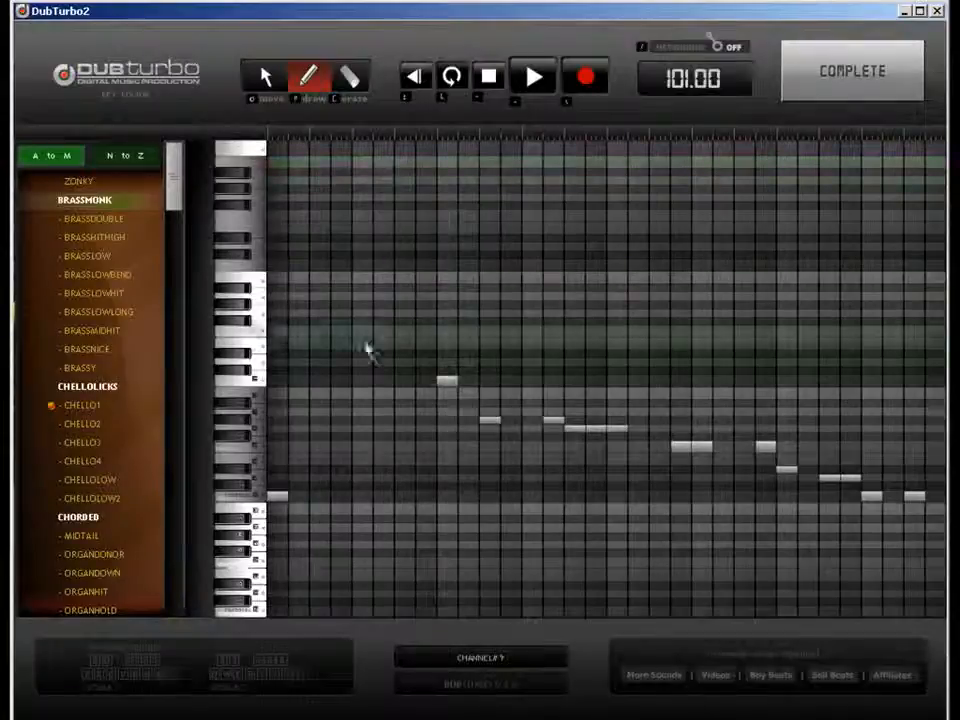
click(277, 466)
click(277, 433)
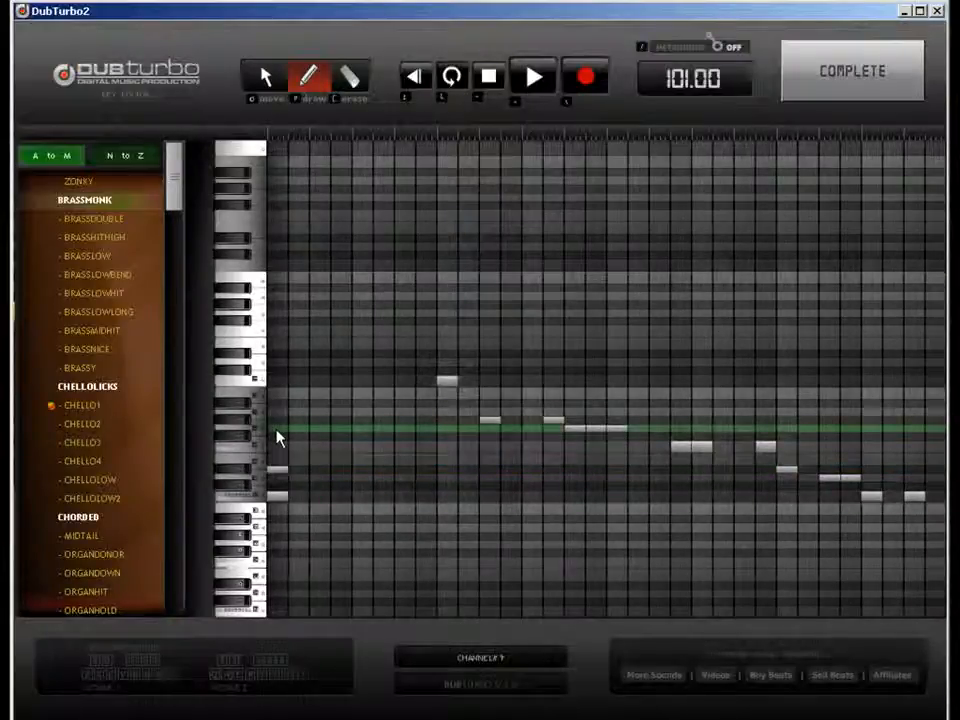
click(406, 496)
click(406, 470)
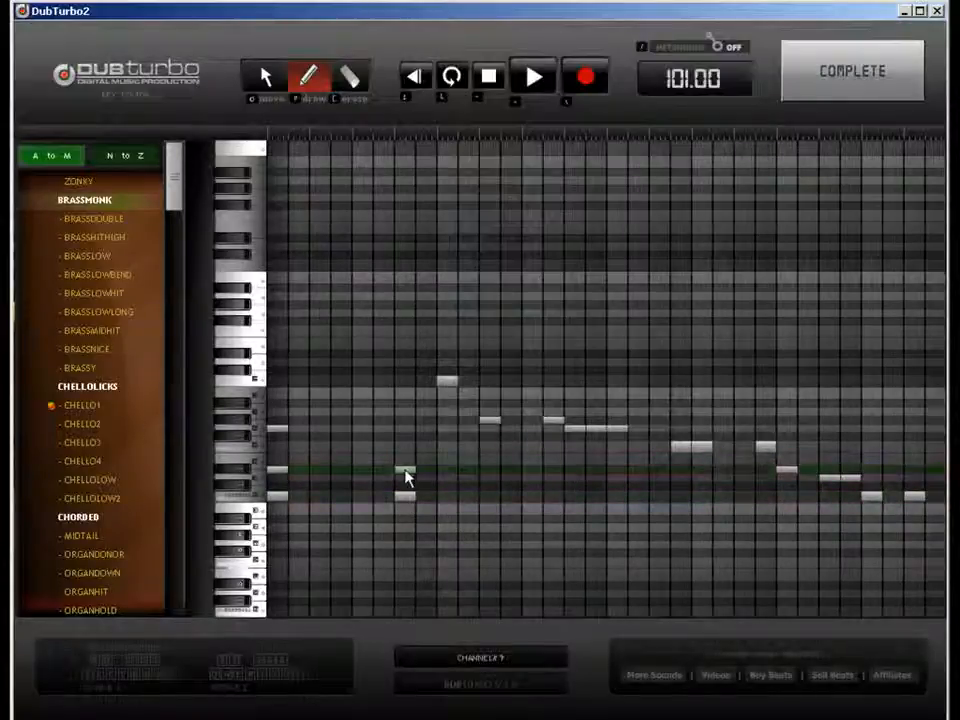
click(447, 420)
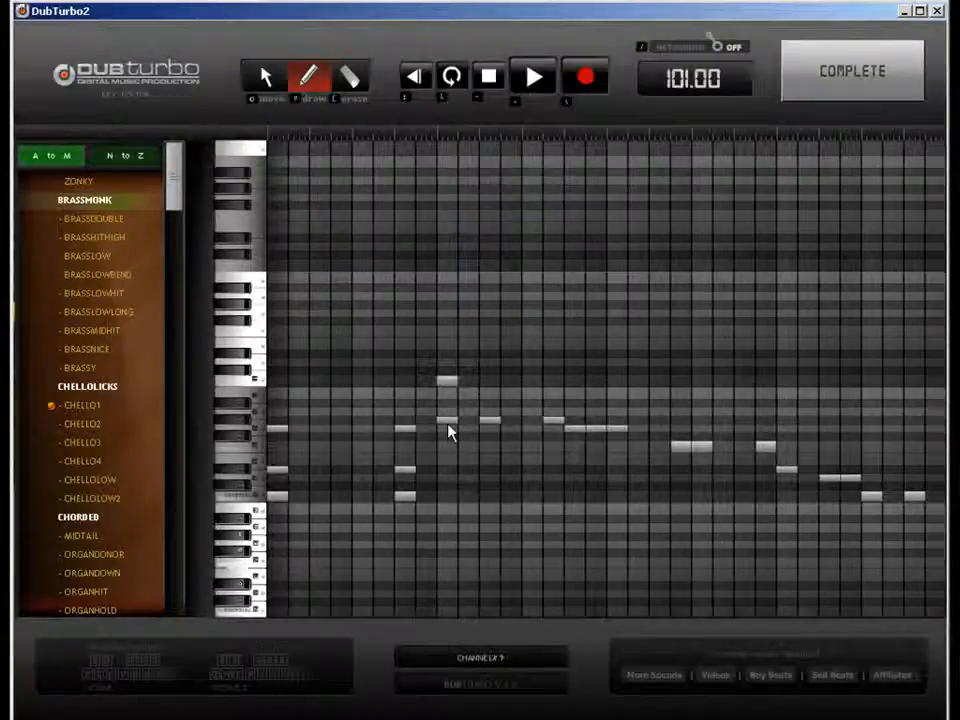
click(492, 383)
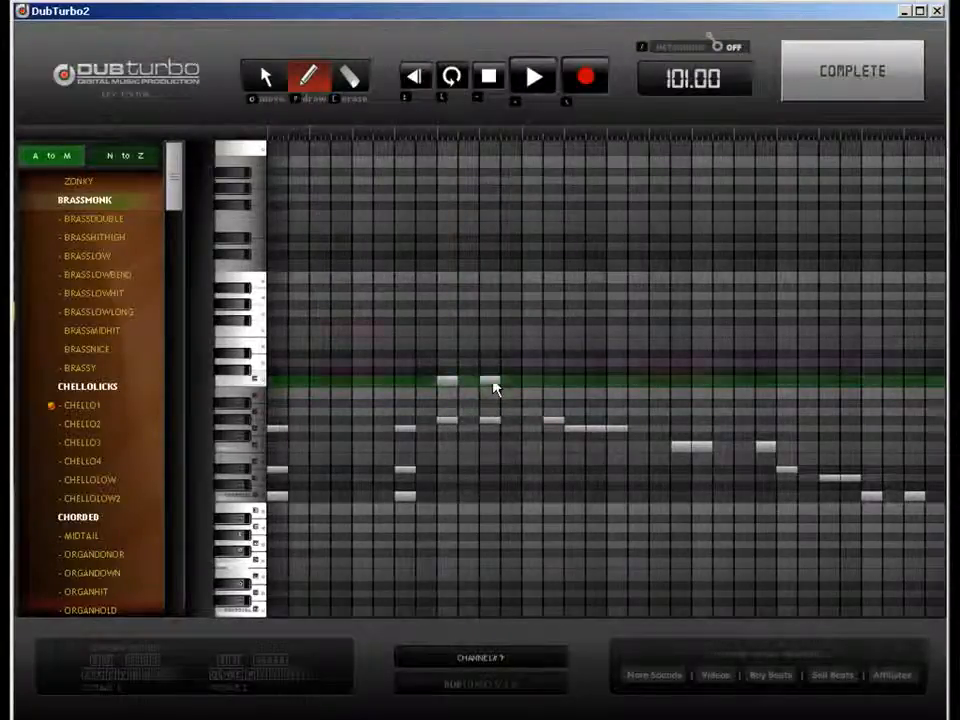
click(555, 358)
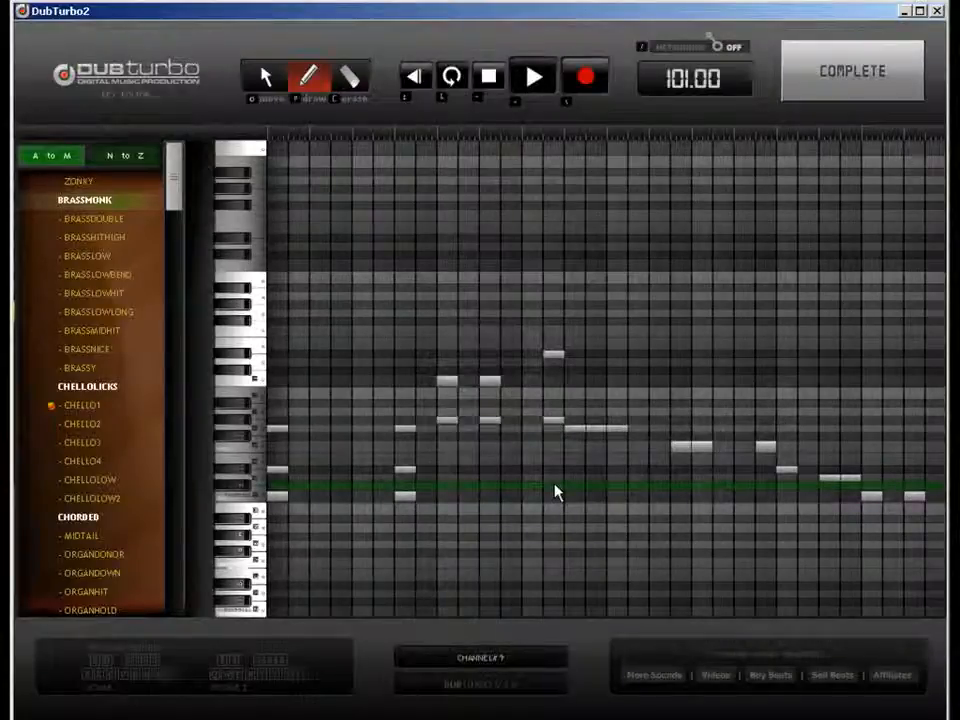
click(835, 82)
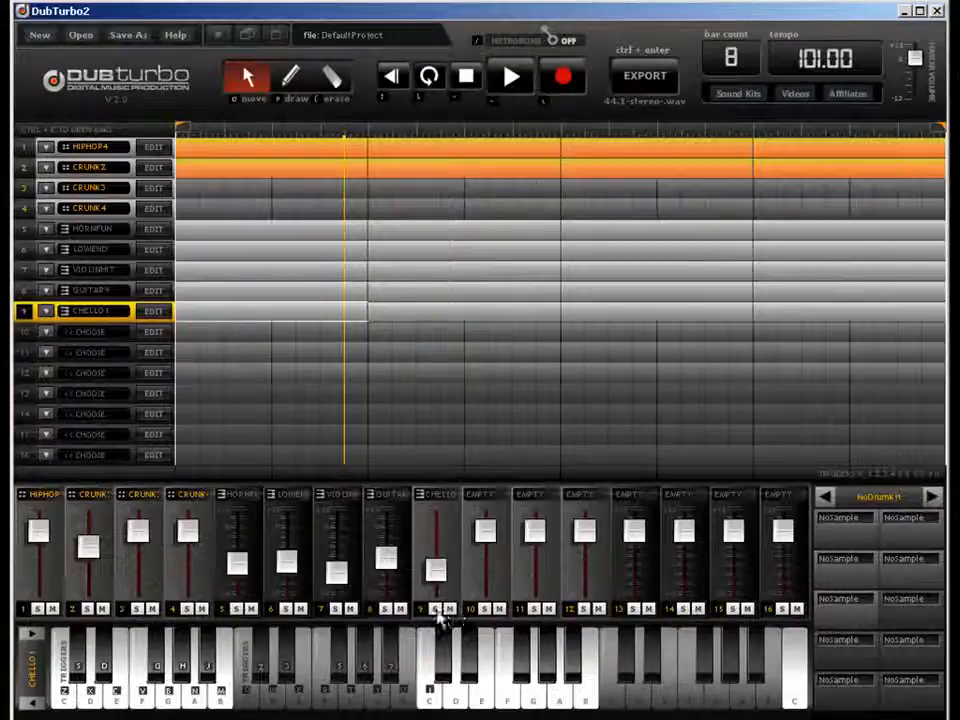
Step: Solo channel 9 (CHELLO1) to hear its notes alone, and turn the solo off again
click(436, 610)
key(space)
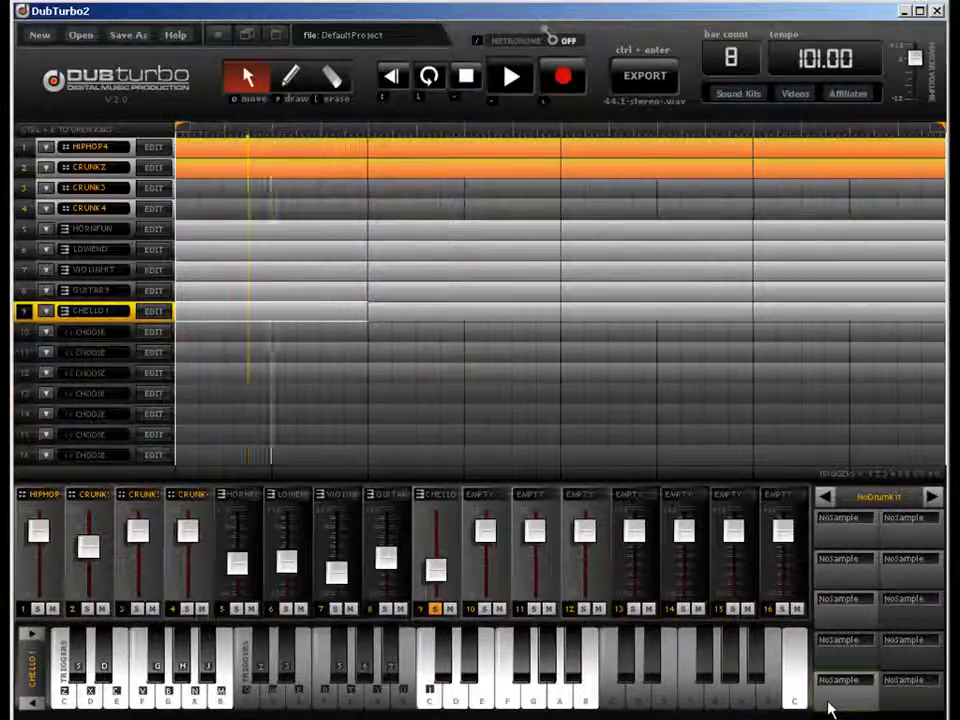
click(433, 609)
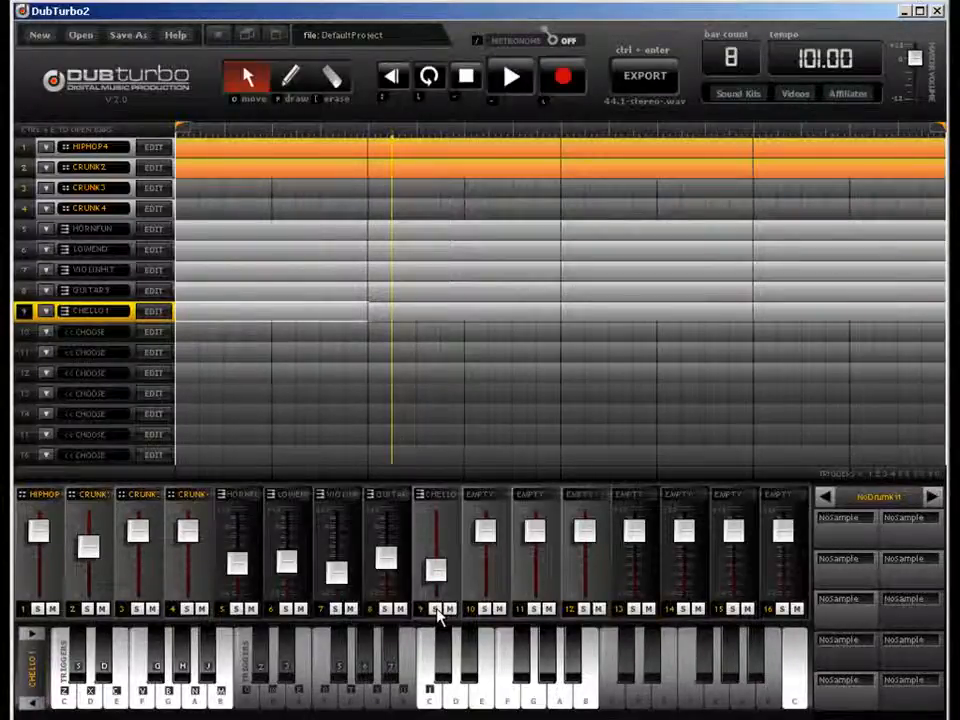
key(space)
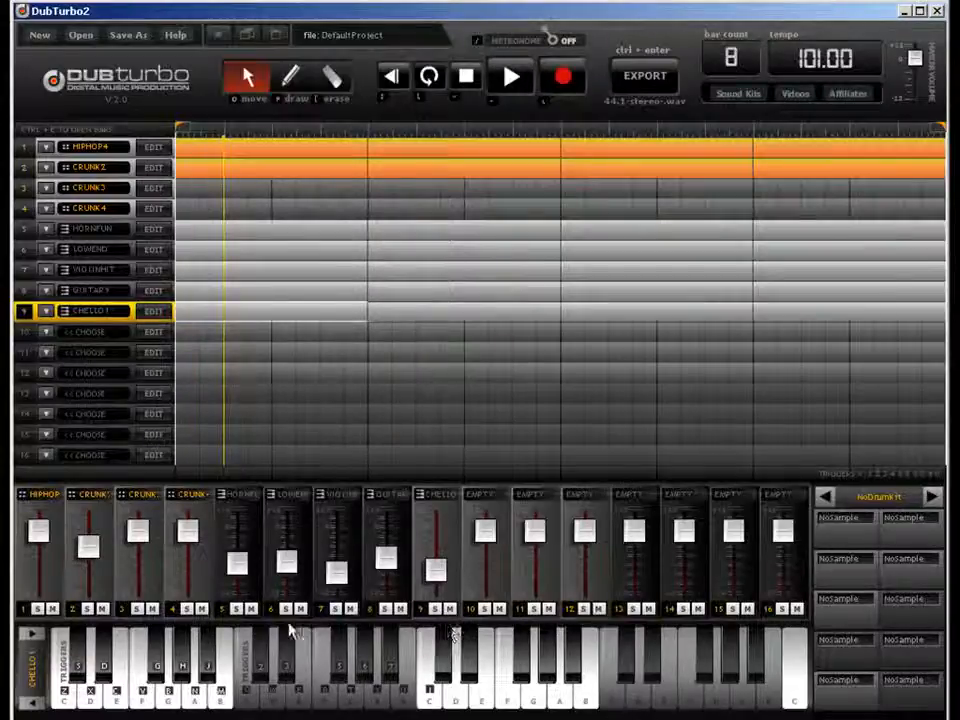
Step: Play the beat with different channel combinations muted, leaving channels 1, 3, 4, 7 and 8 muted
click(101, 609)
click(151, 609)
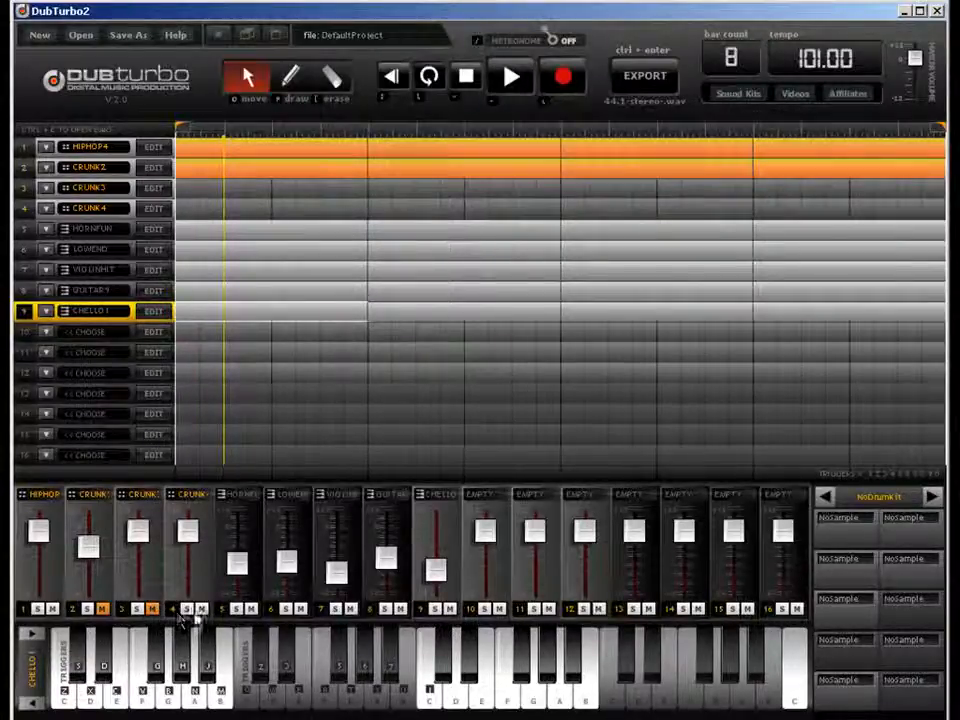
click(201, 609)
click(250, 609)
click(300, 609)
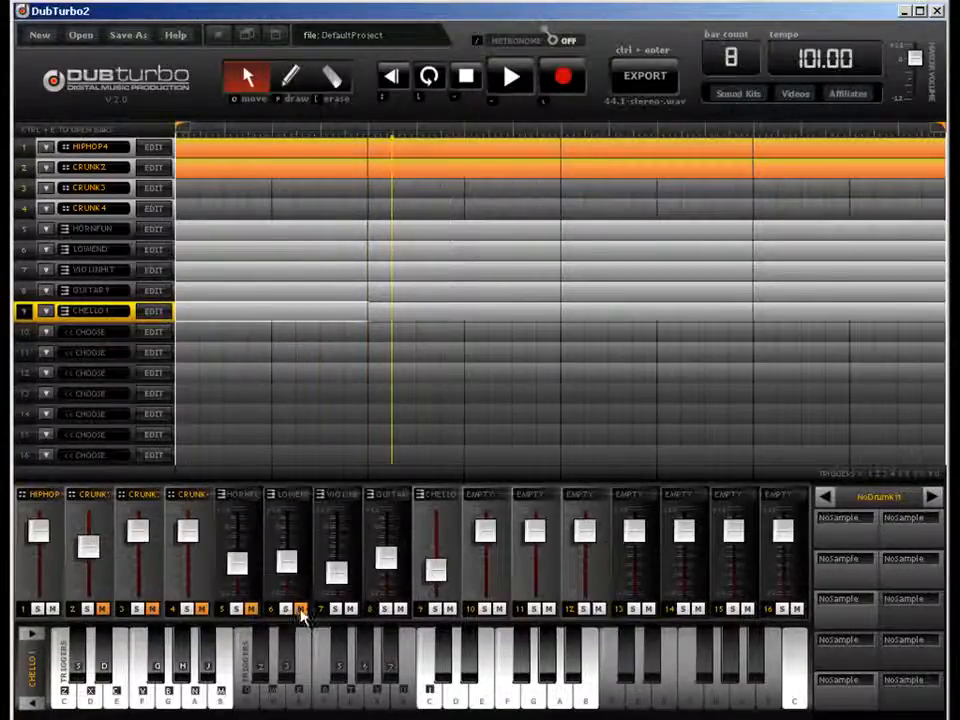
click(349, 608)
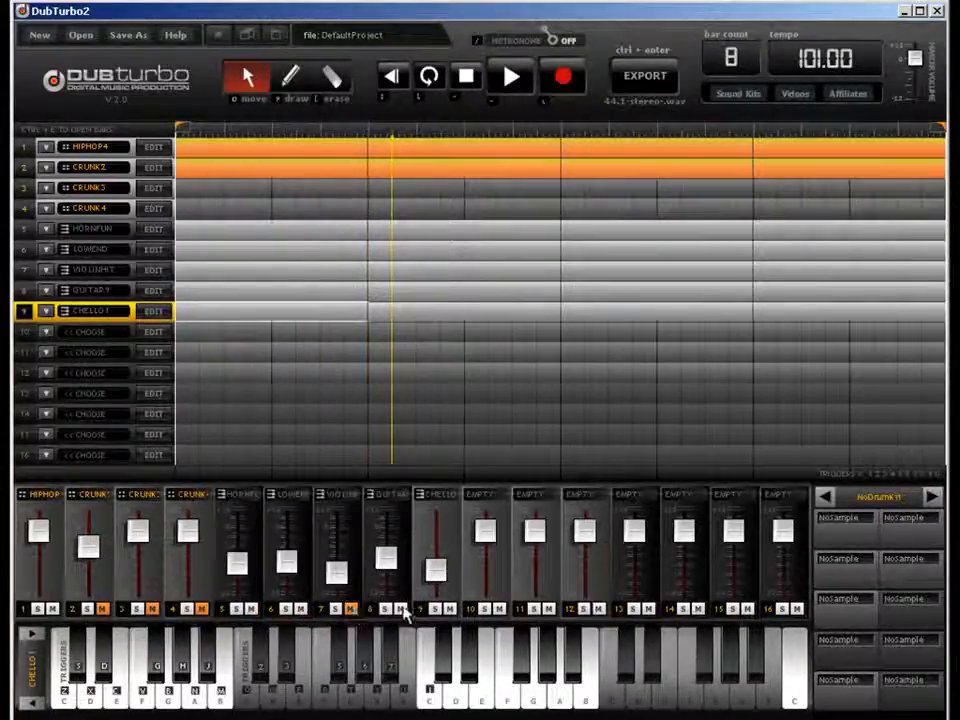
click(401, 608)
key(space)
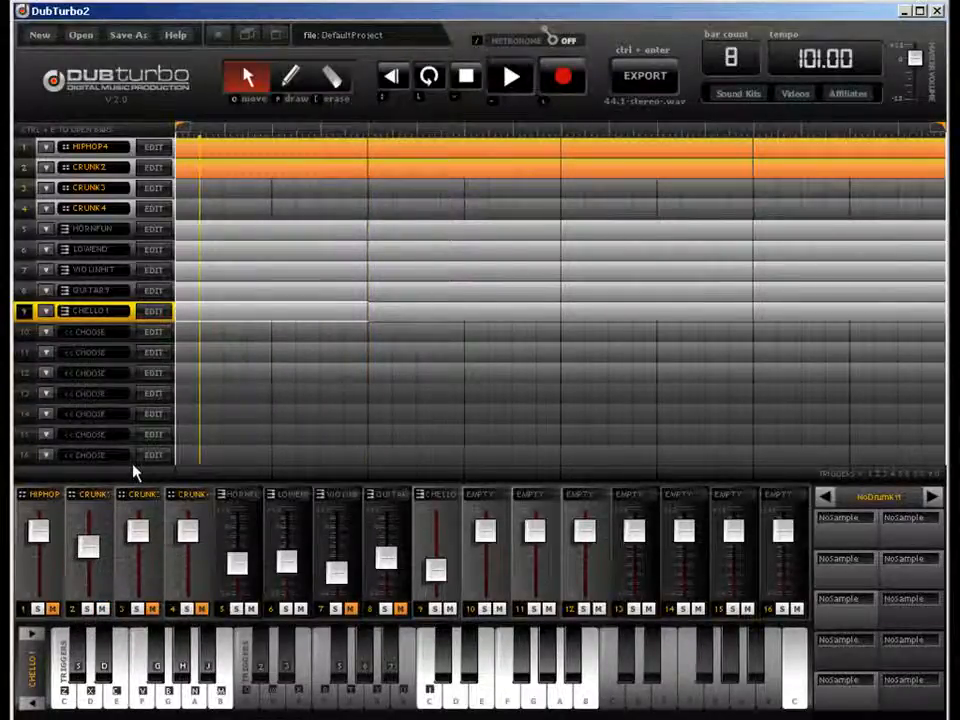
Step: Raise the volume of channel 2 (CRUNK2) and save the project as dubtest.dubproject
drag(99, 547, 93, 525)
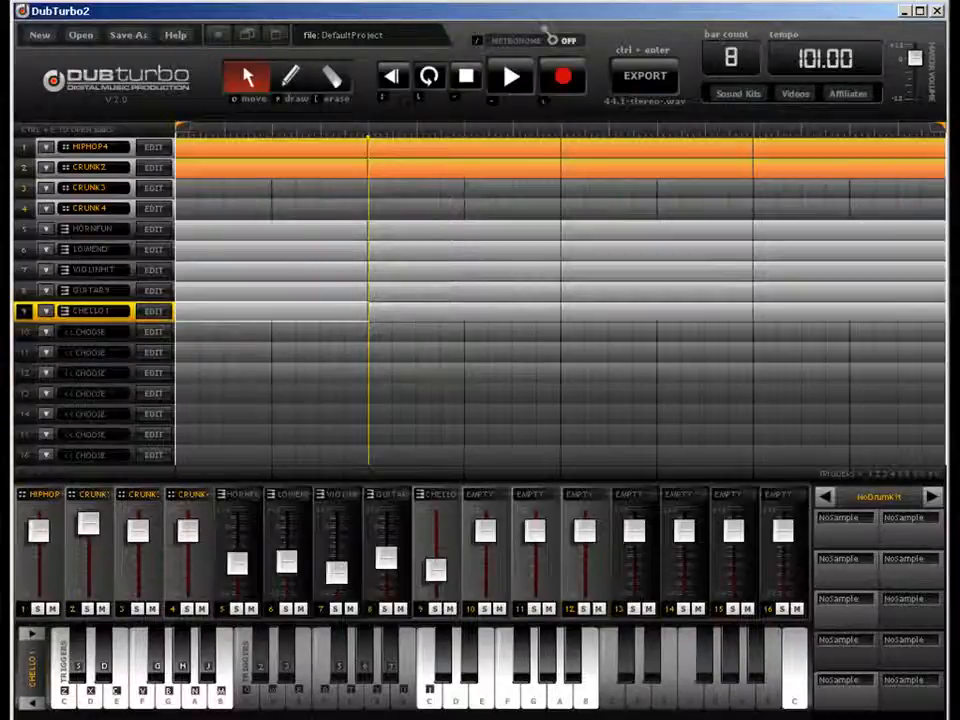
click(135, 37)
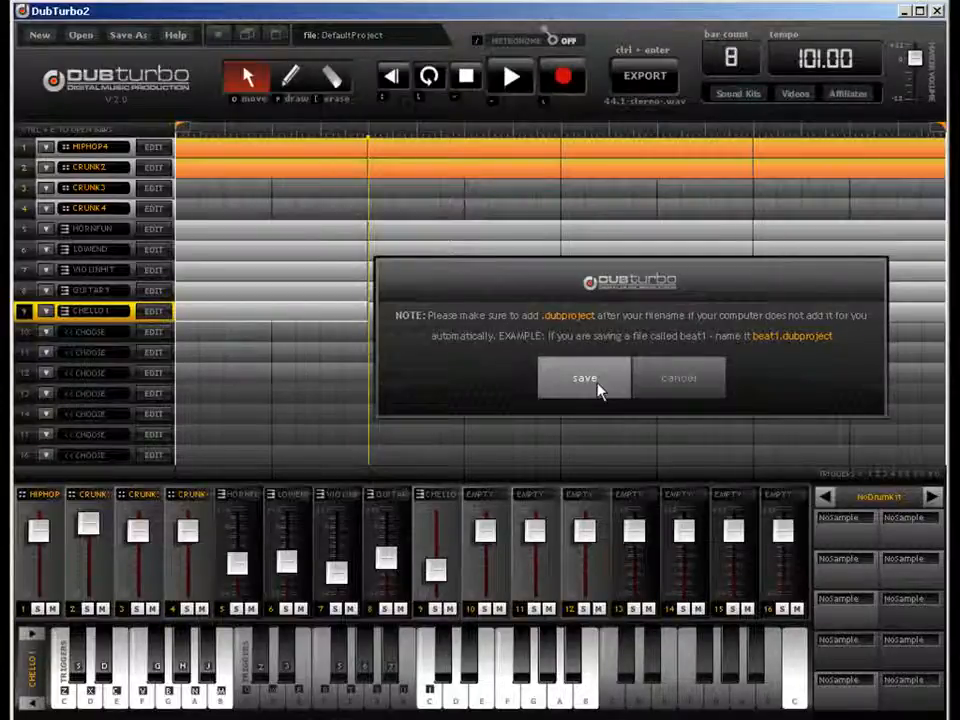
click(606, 380)
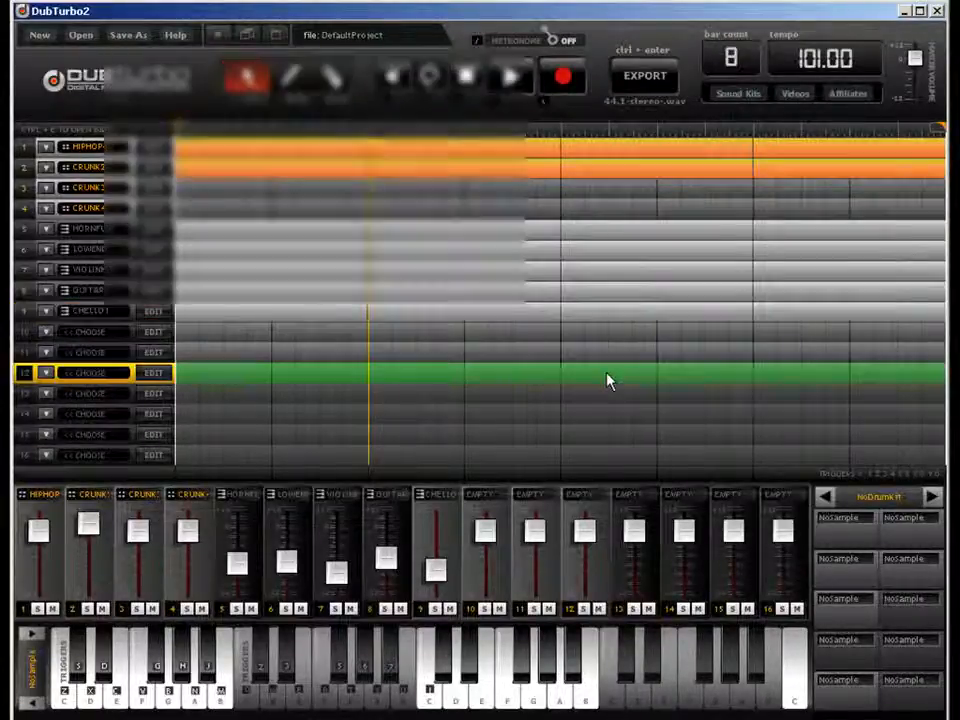
drag(259, 331, 166, 335)
text(dubtest.dubproject)
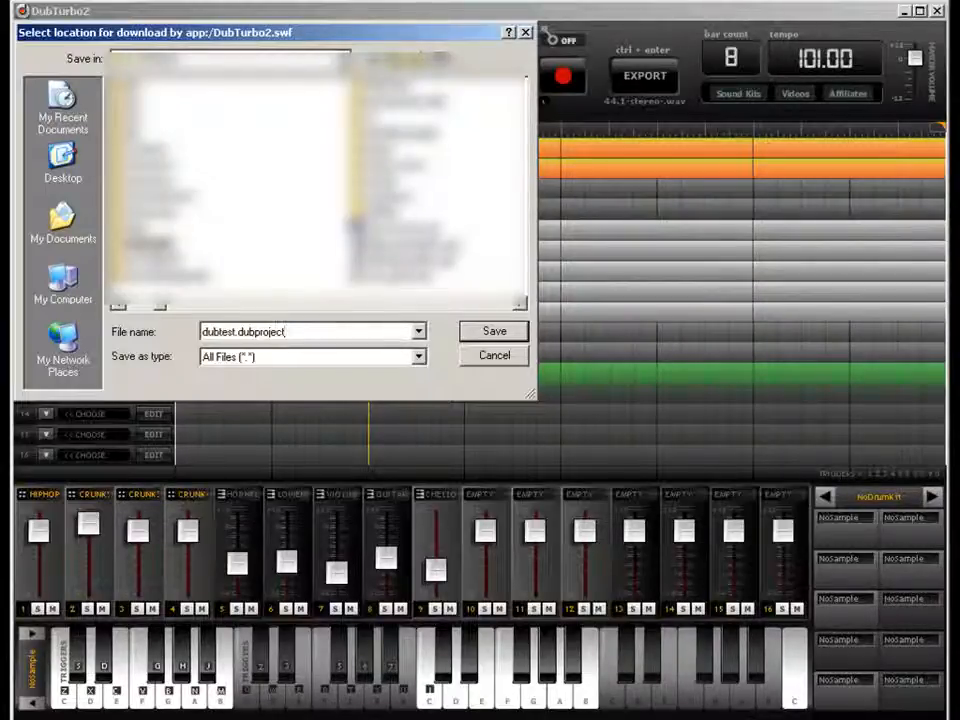
key(Return)
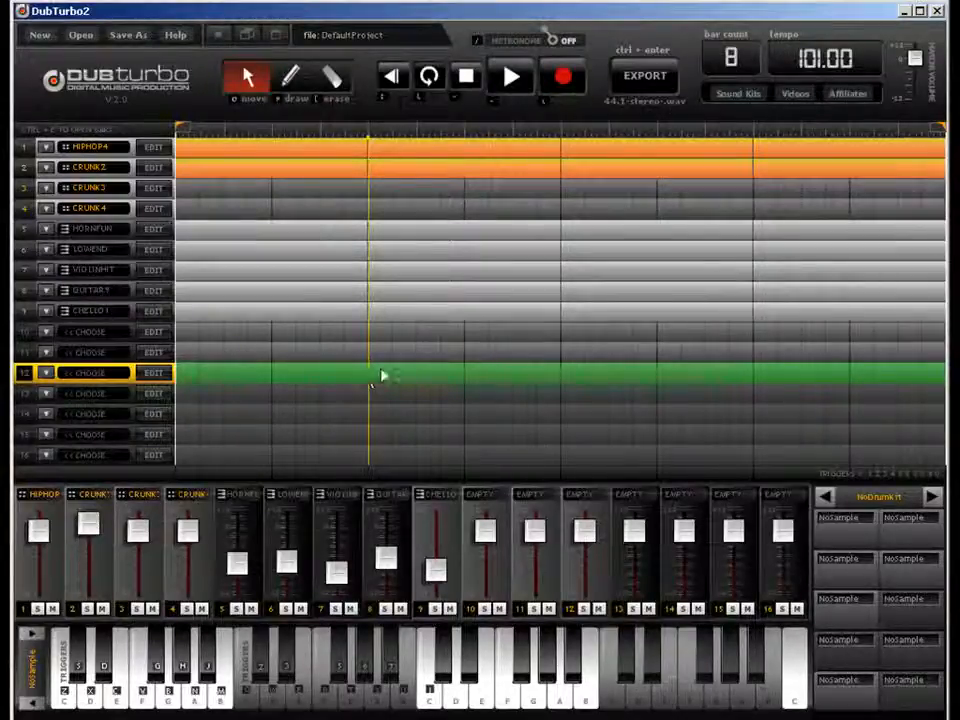
Step: Export the beat as a WAV file named 101bpmdub2beat.wav
click(641, 80)
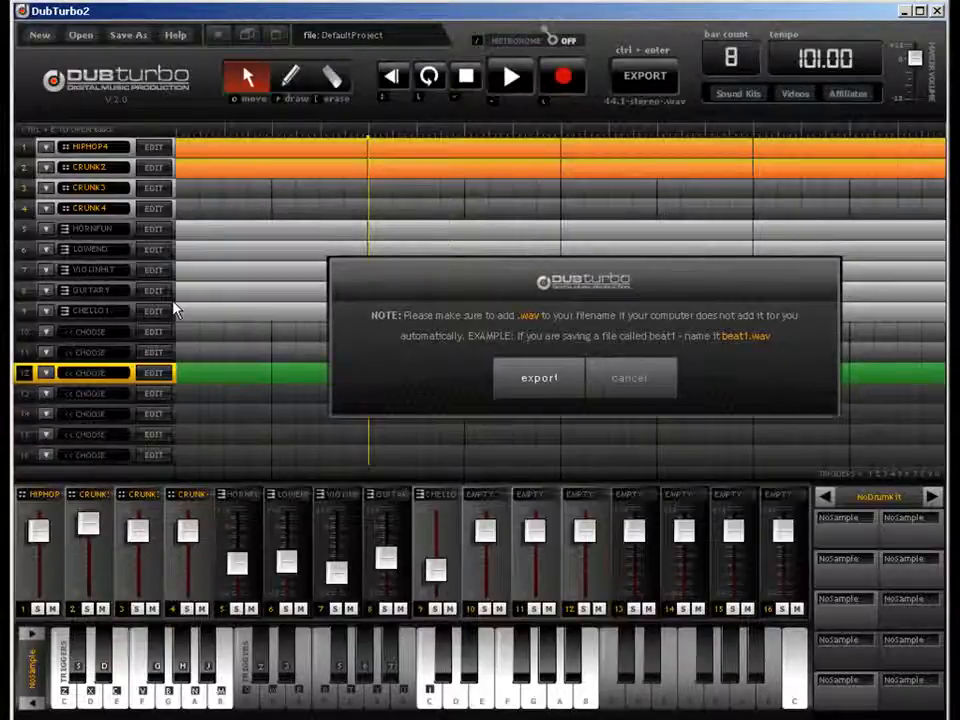
click(539, 377)
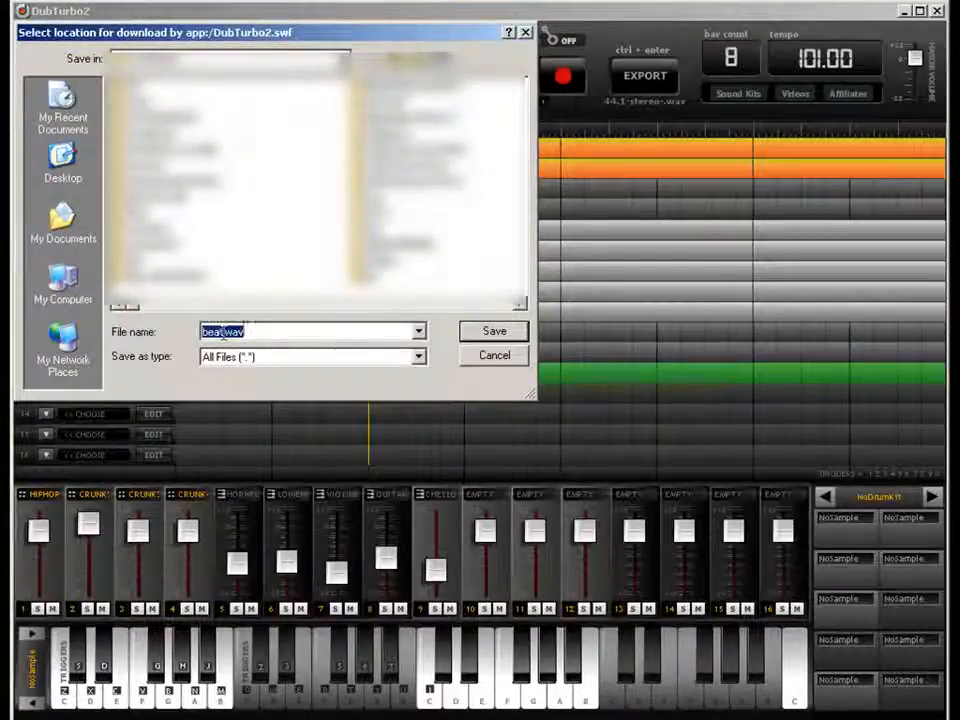
double_click(220, 332)
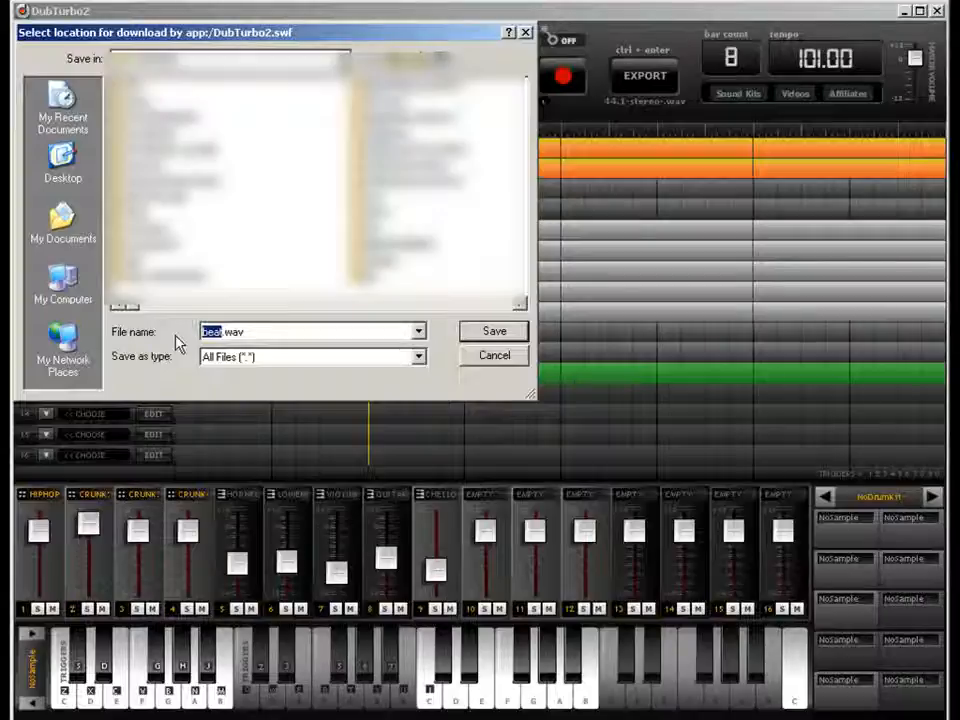
text(101)
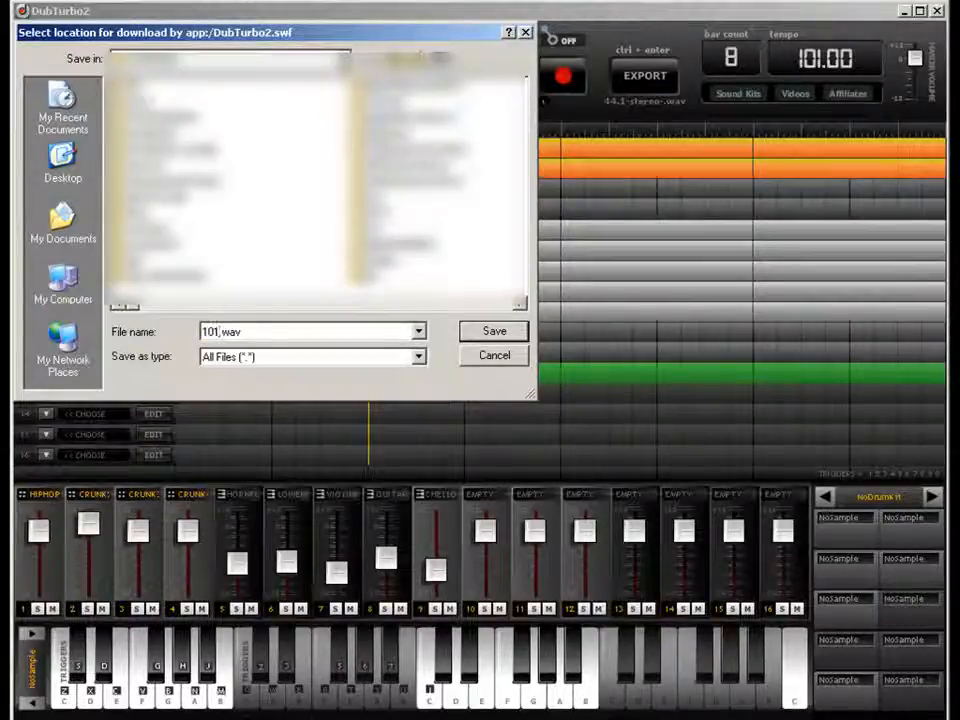
text(bp)
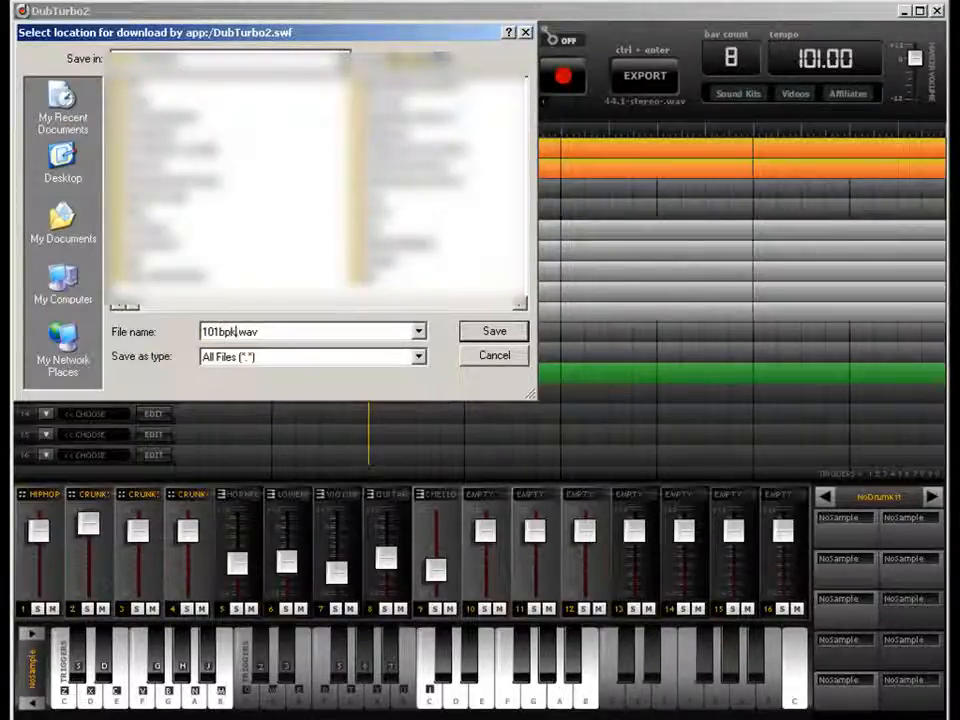
text(md)
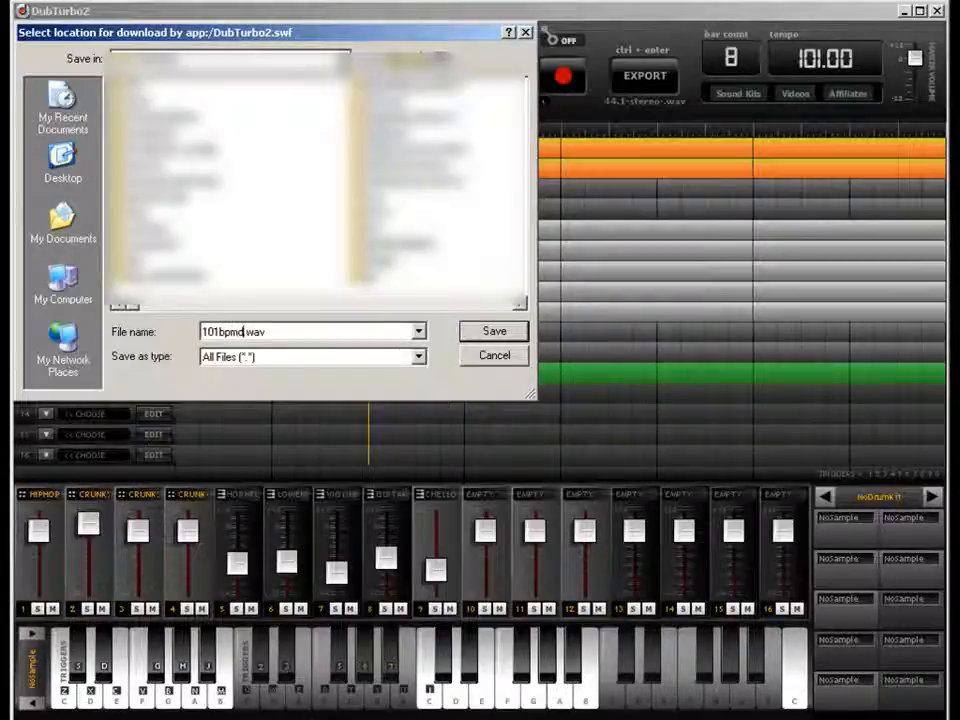
text(ub2beat)
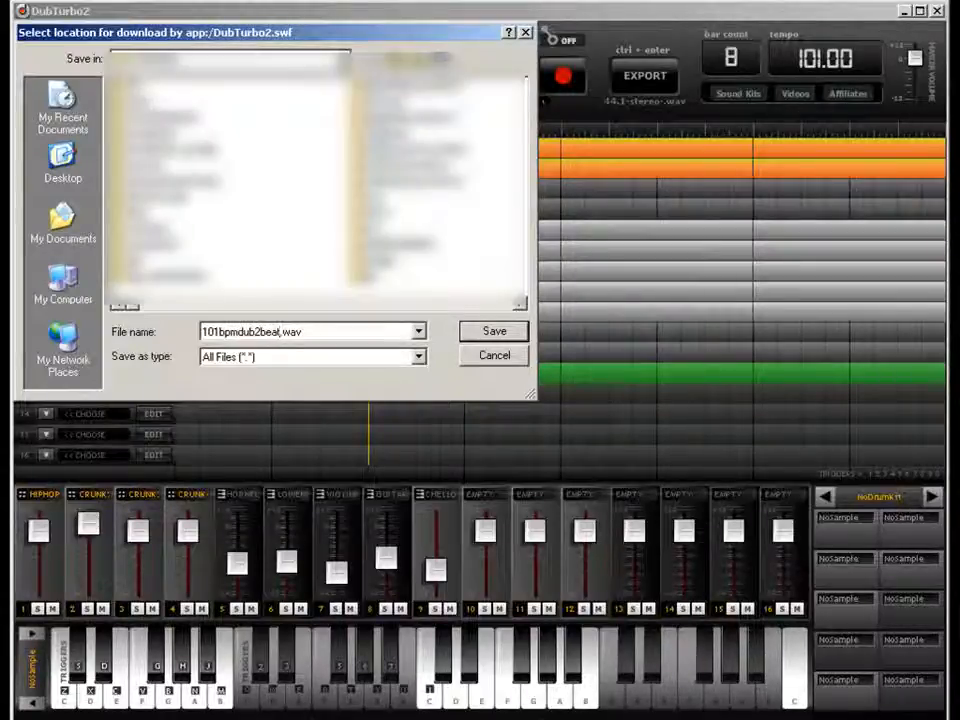
key(Return)
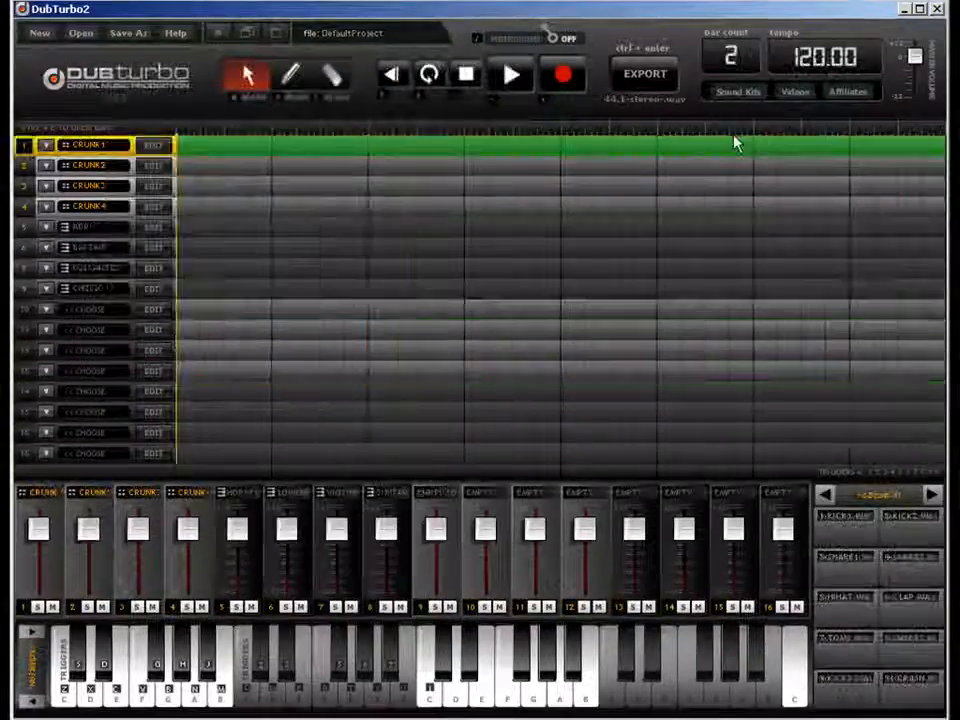
Step: Reopen the saved project dubtest.dubproject
click(81, 33)
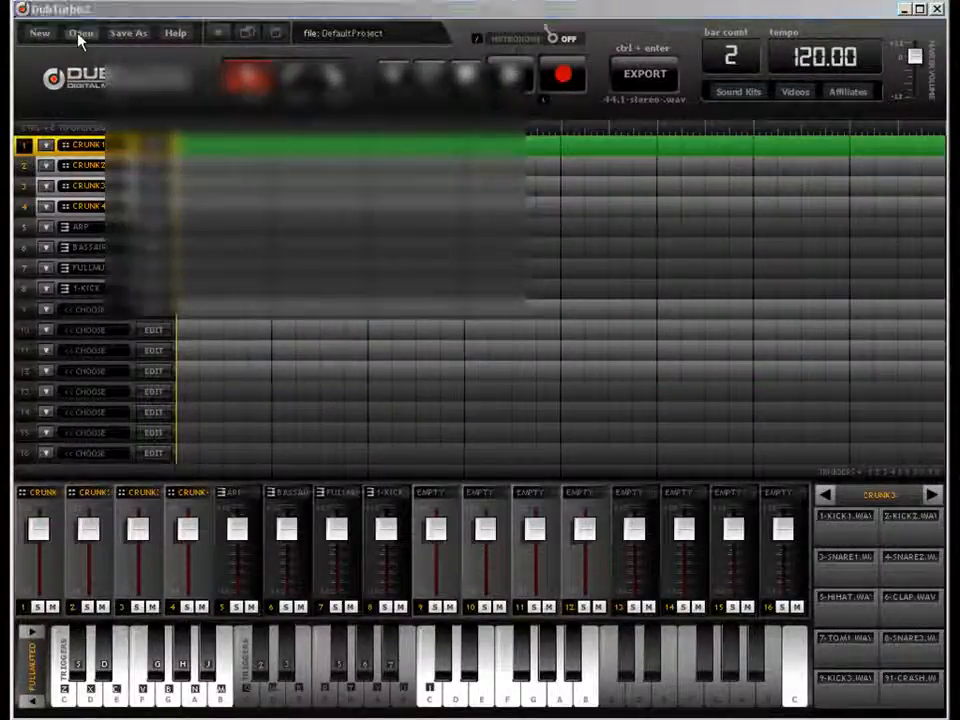
click(510, 130)
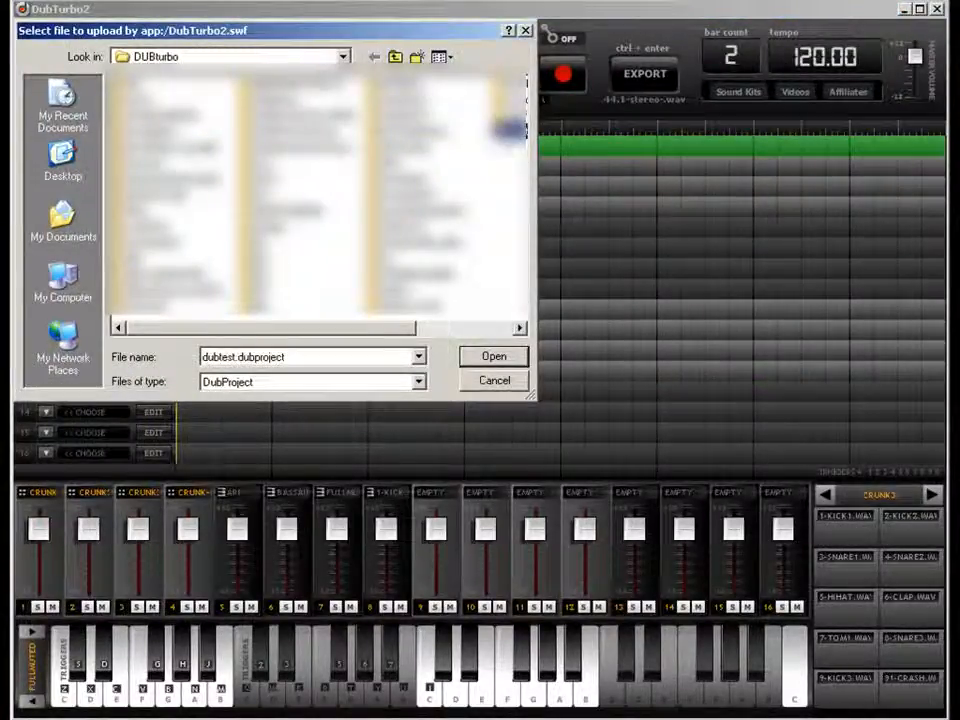
click(494, 356)
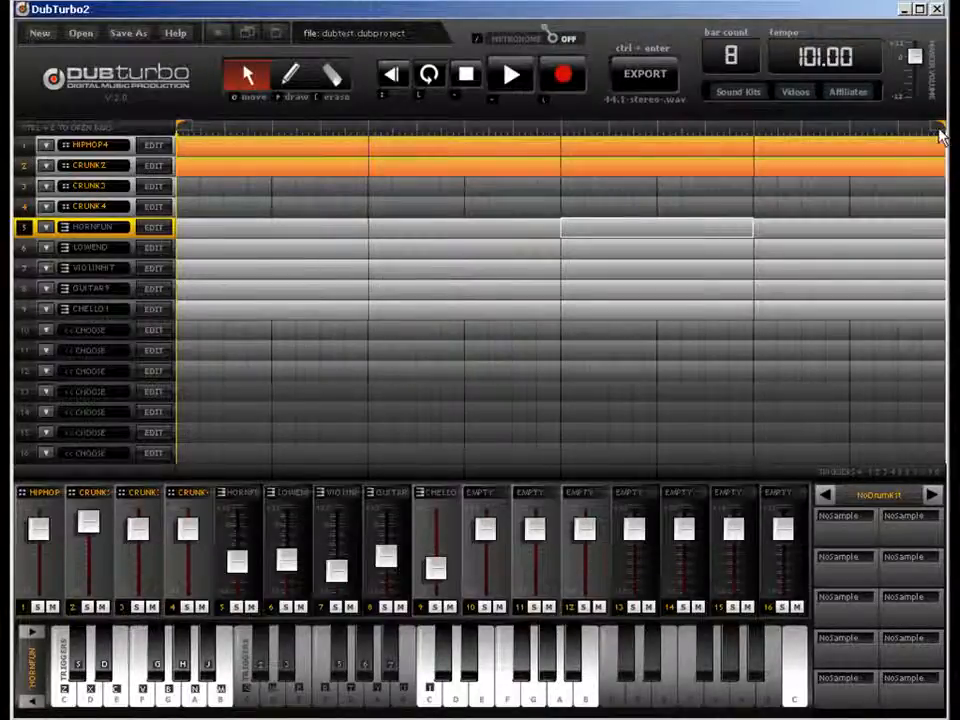
Step: Play back the beat and close the media player holding the exported 101bpmdub2beat file
mouse_move(938, 127)
mouse_down()
mouse_move(799, 128)
mouse_move(938, 127)
mouse_up()
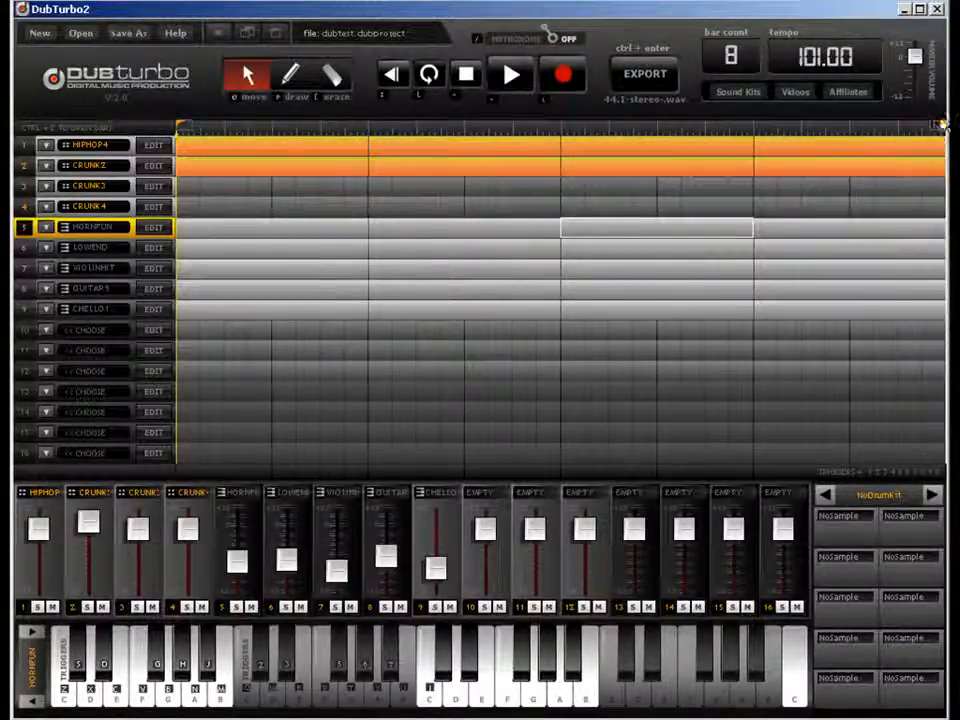
key(space)
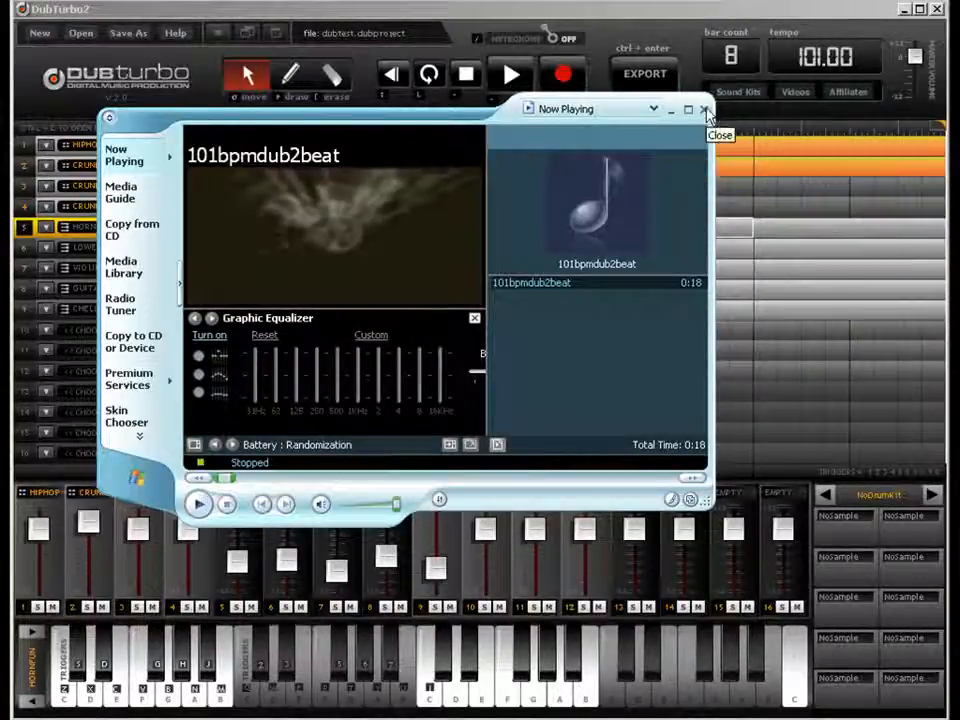
click(705, 109)
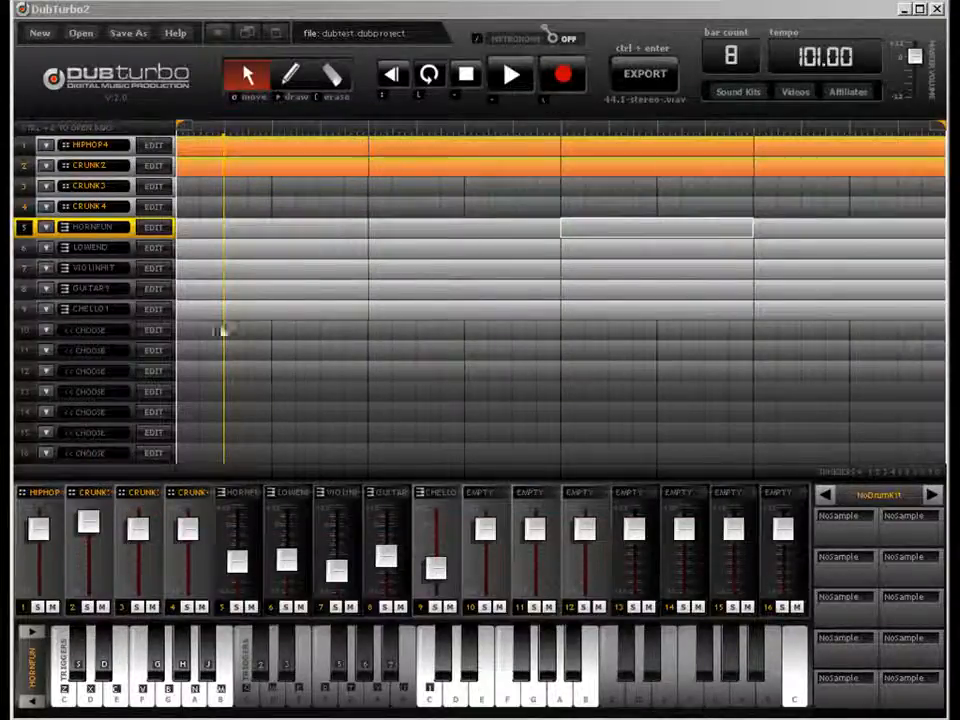
Step: Set the project's bar count to 32
click(644, 378)
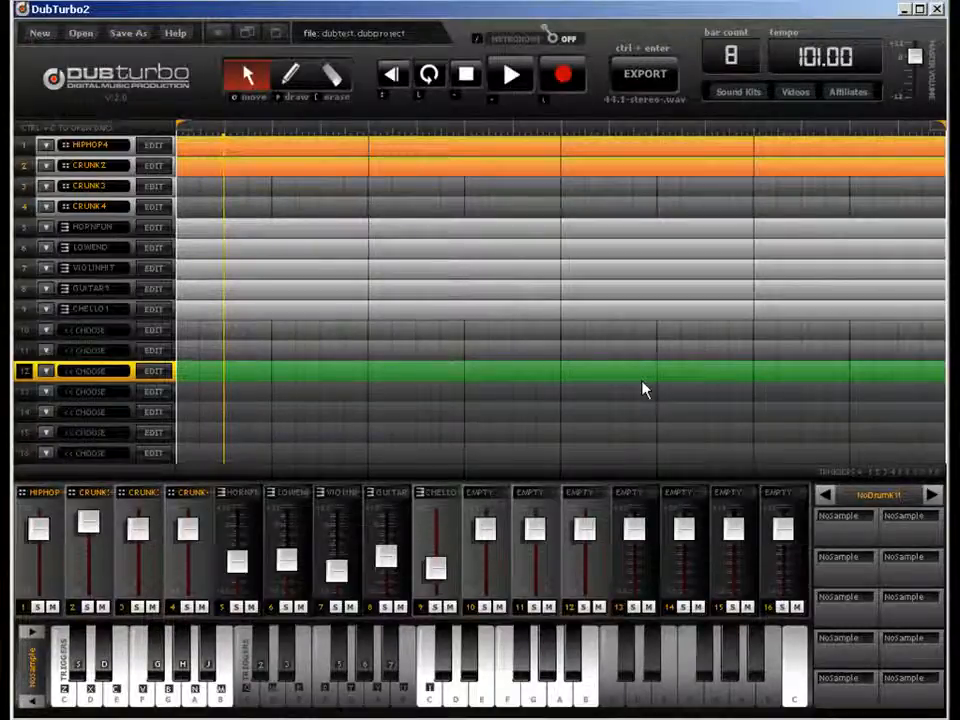
click(733, 56)
text(32)
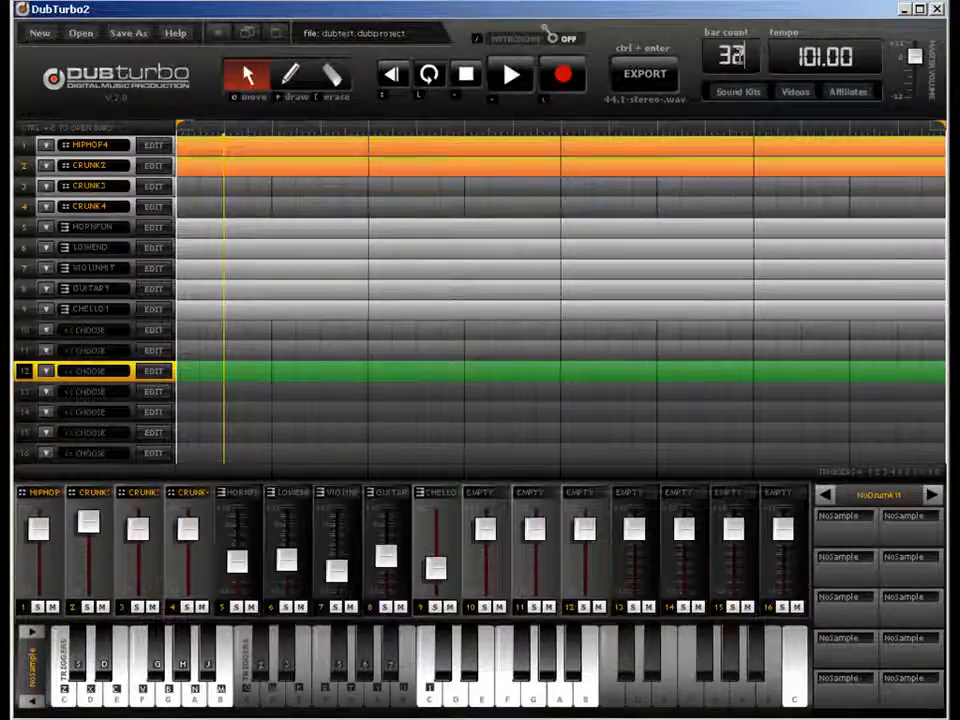
key(Return)
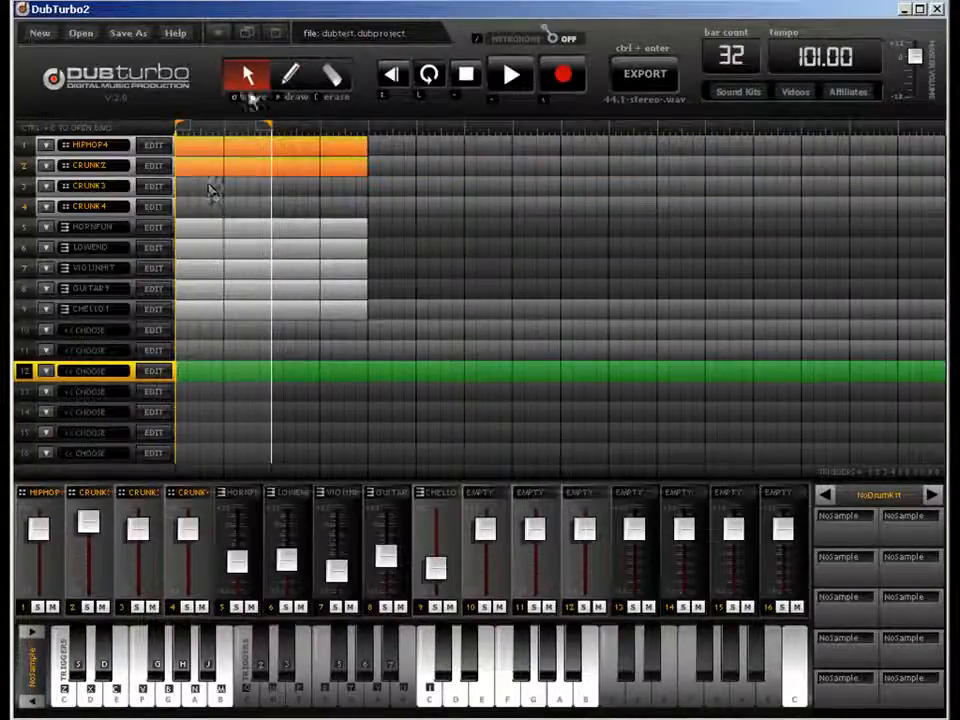
Step: Select the last clips on channels 1 (HIPHOP4) and 2 (CRUNK2), and set the bar count to 64
click(345, 148)
shift+click(348, 168)
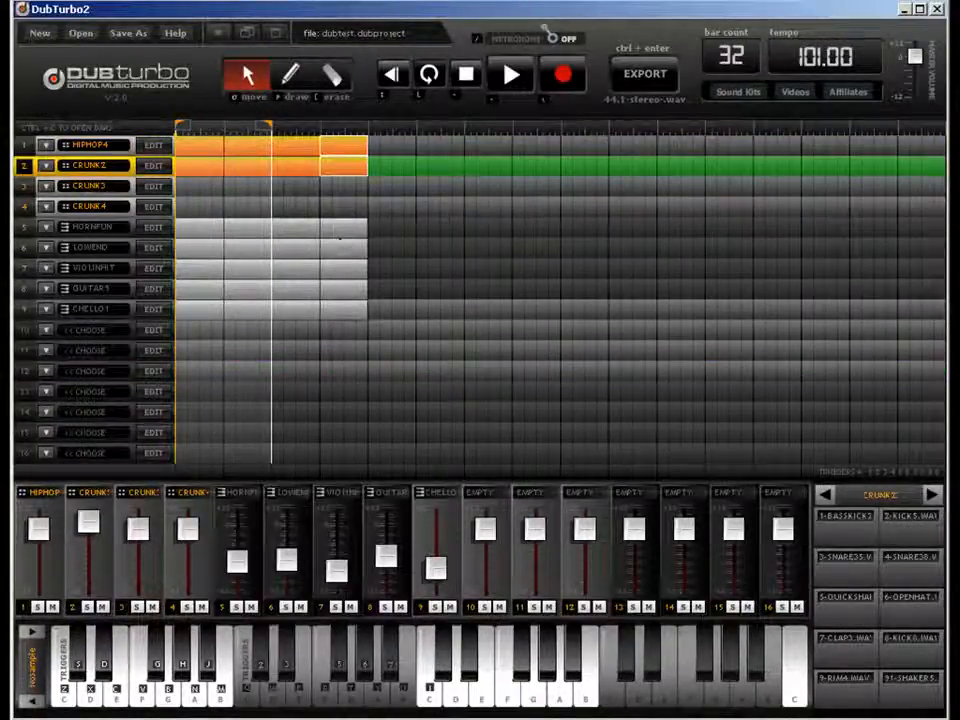
double_click(723, 55)
text(128)
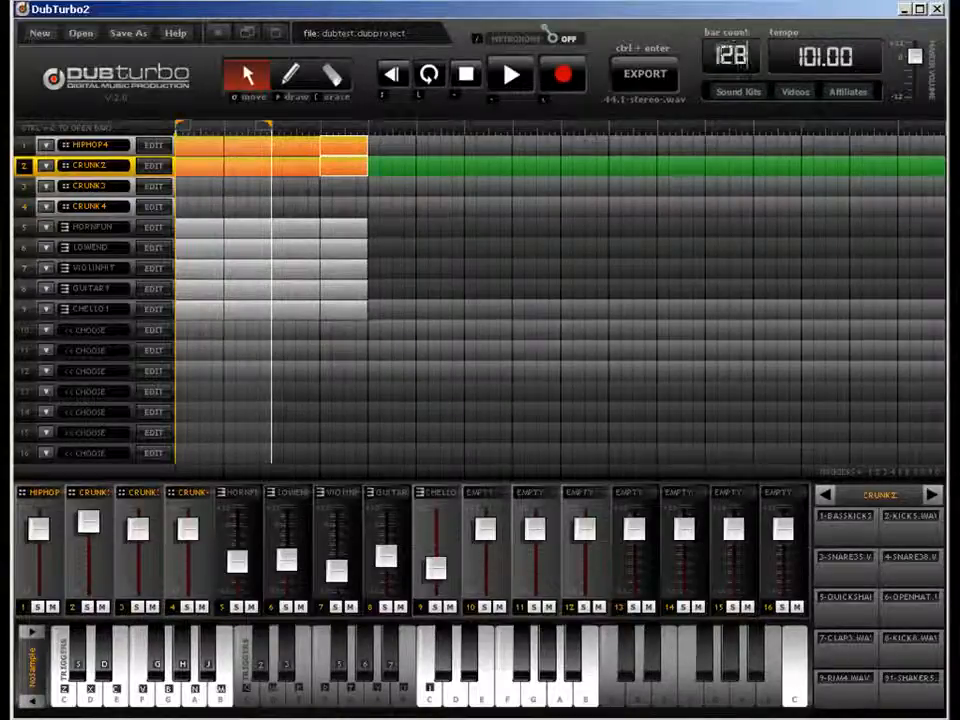
key(BackSpace)
key(BackSpace)
key(BackSpace)
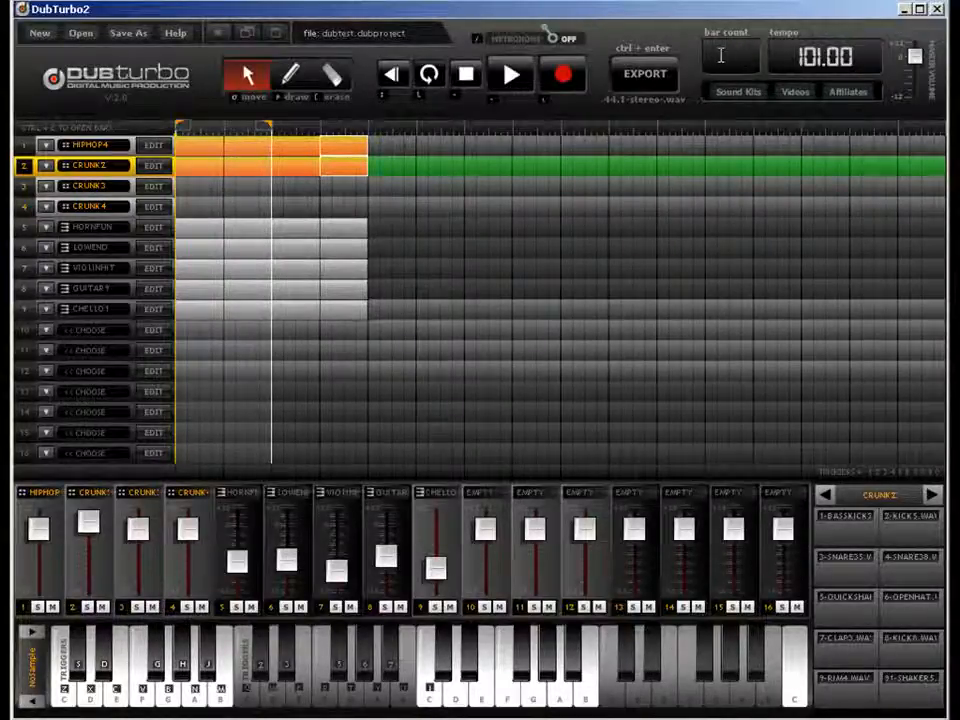
text(64)
Step: Extend the selection to every clip on drum channels 1 (HIPHOP4) and 2 (CRUNK2)
shift+click(240, 167)
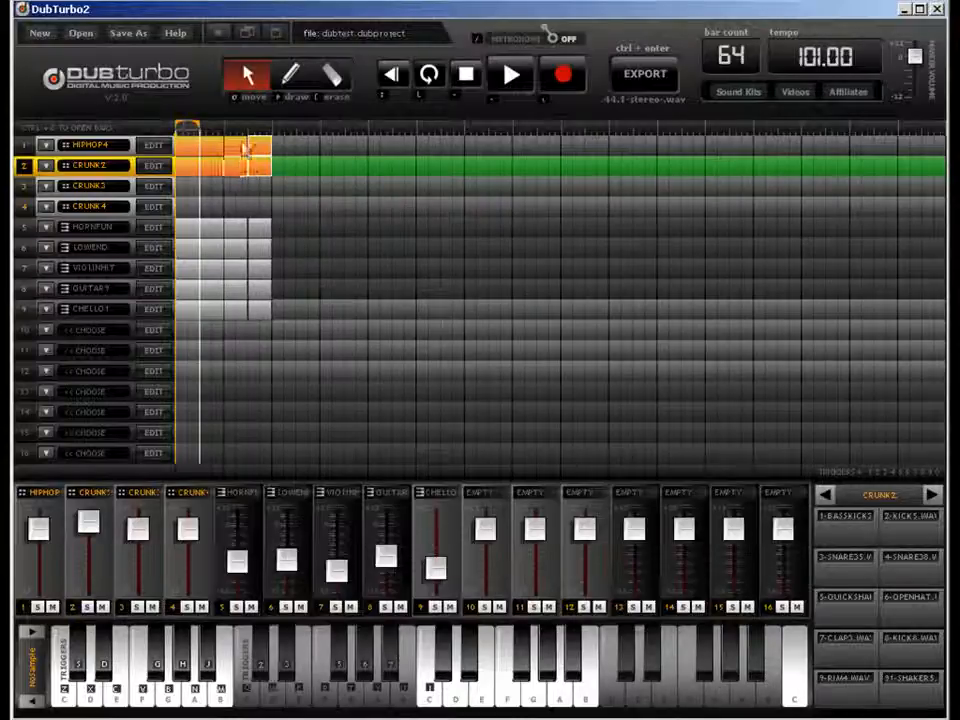
shift+click(241, 147)
shift+click(213, 147)
shift+click(212, 167)
click(182, 148)
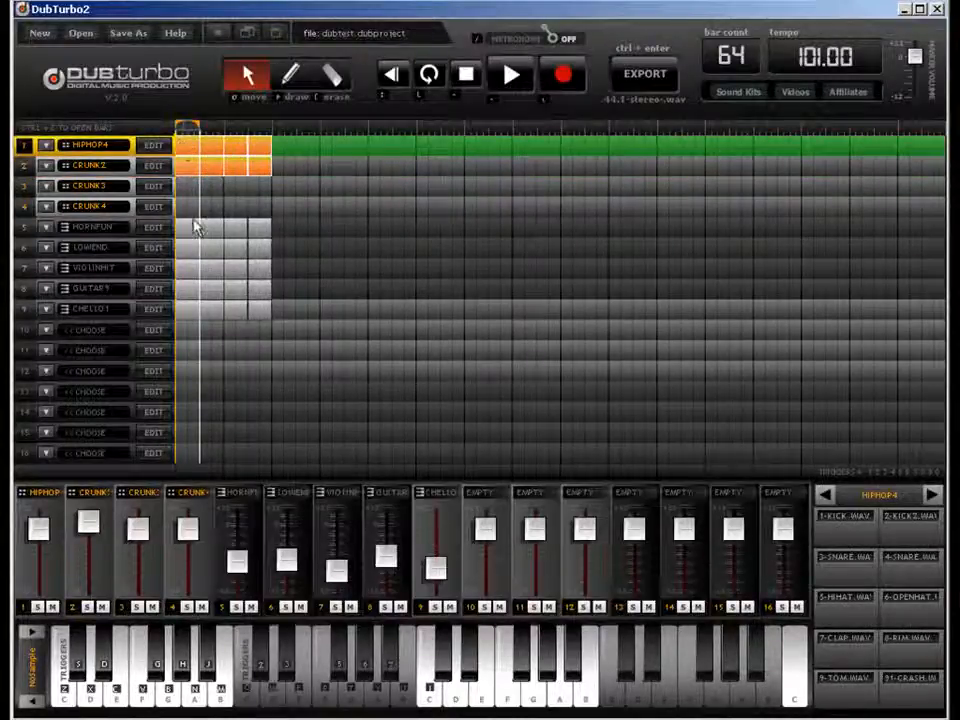
Step: Add the first clip of each instrument channel from 5 (HORNFUN) to 9 (CHELLO1) to the selection
click(197, 223)
click(193, 251)
click(195, 274)
click(190, 290)
click(200, 310)
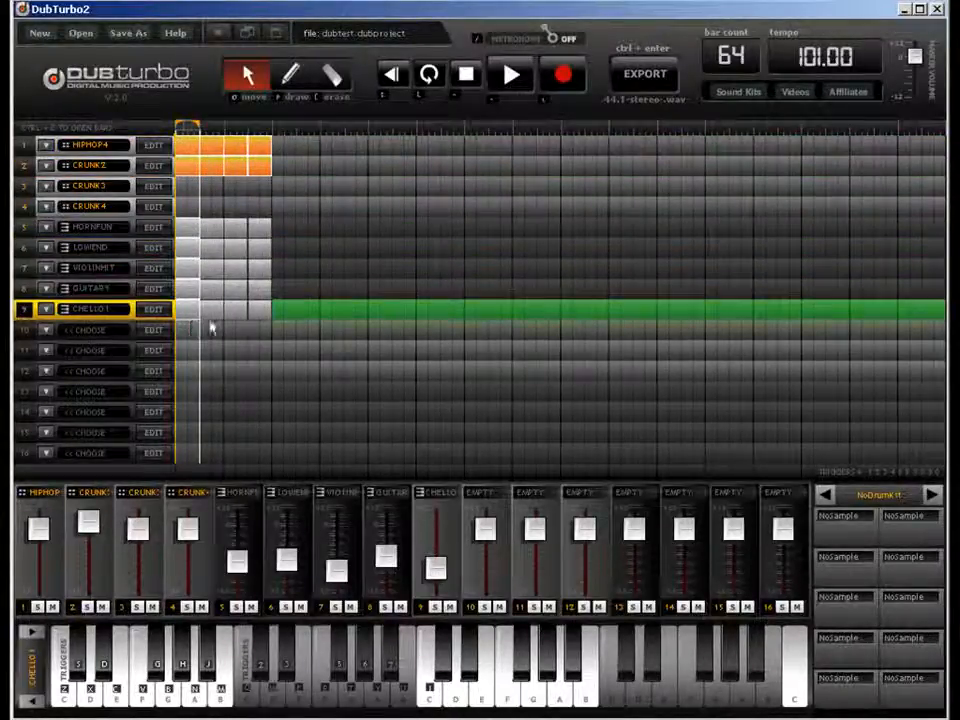
Step: Add the remaining clips on channels 5 to 9 to the selection and copy the whole eight-bar block twice, end to end
click(260, 289)
click(260, 269)
click(260, 249)
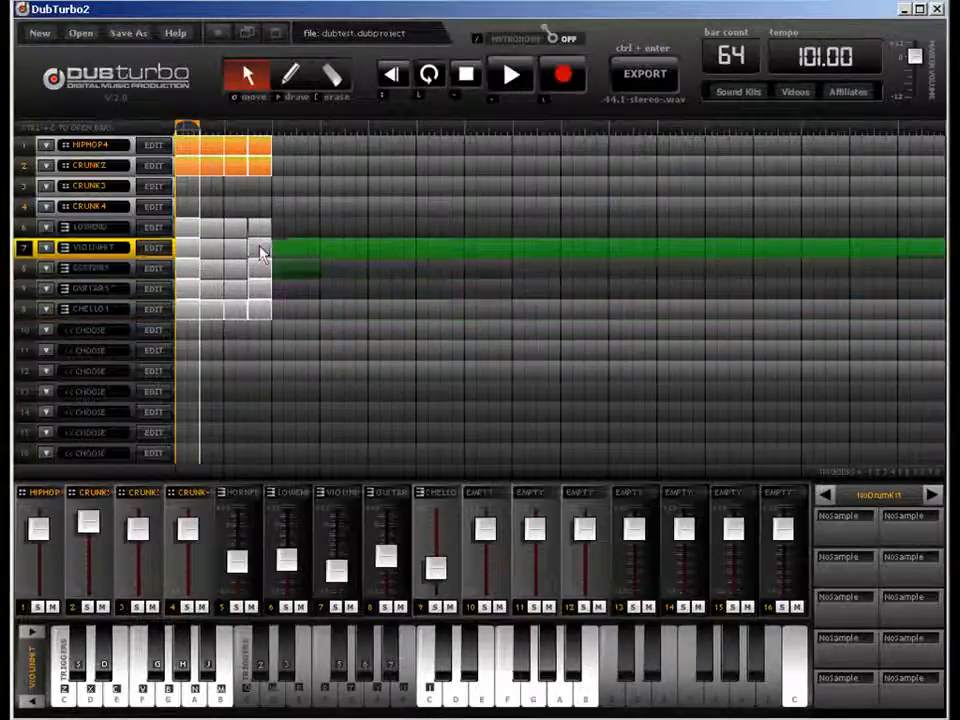
click(247, 226)
click(234, 267)
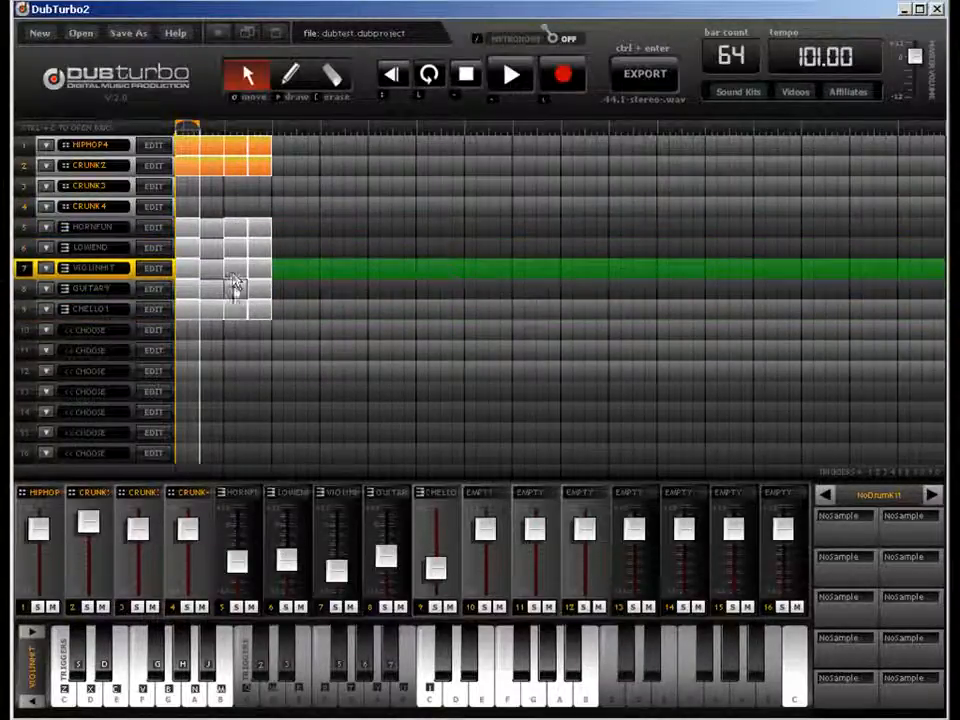
click(228, 290)
click(212, 264)
click(212, 246)
click(225, 227)
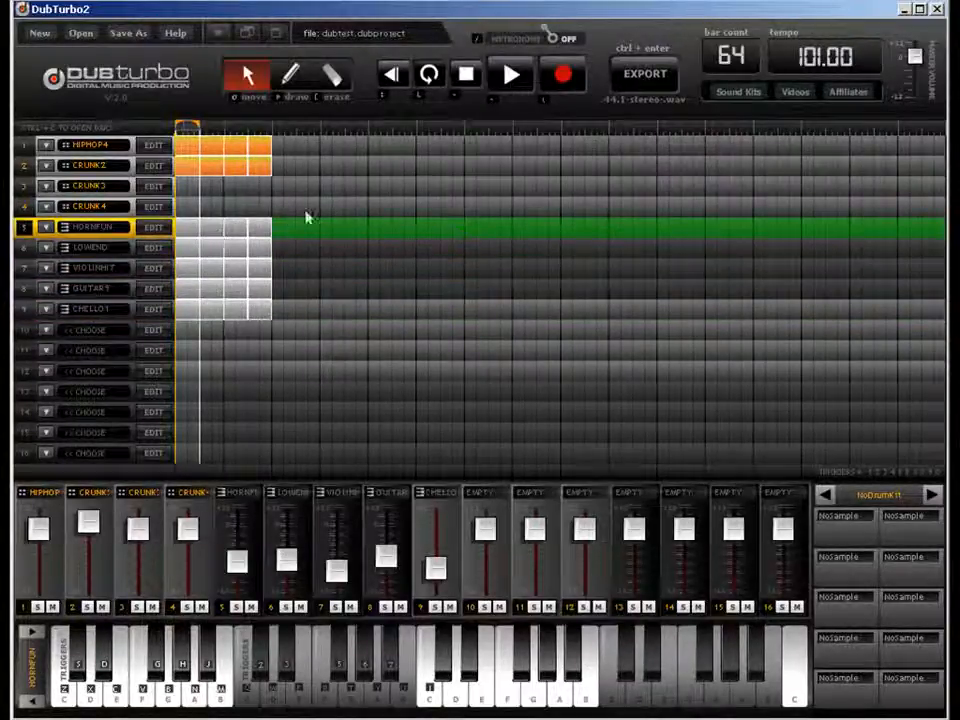
drag(228, 148, 330, 163)
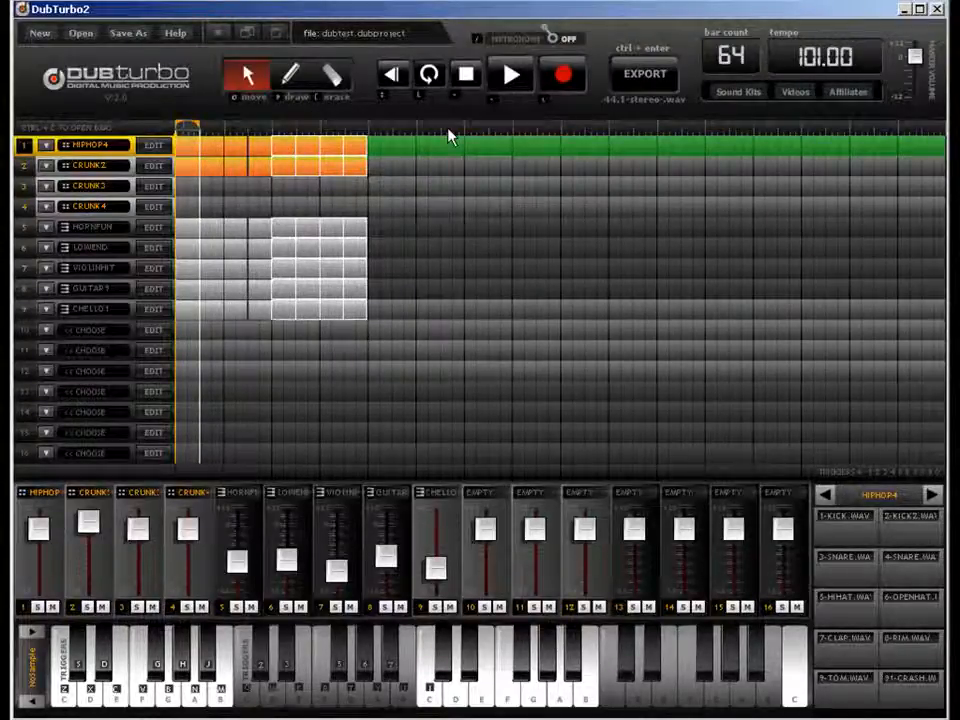
drag(284, 152, 390, 151)
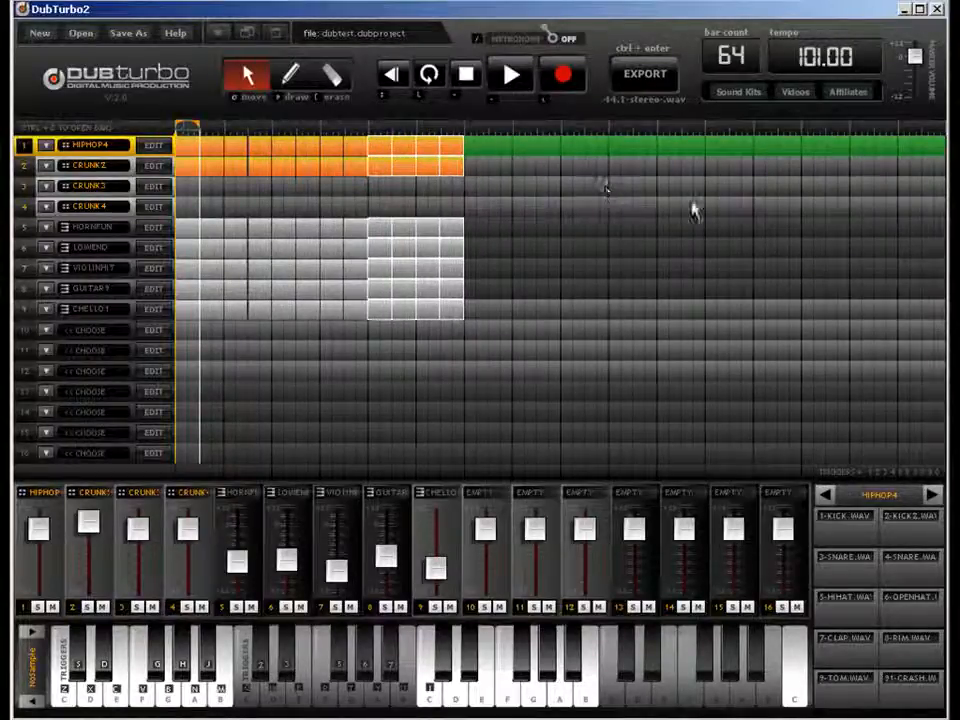
Step: Erase the four CRUNK2 clips on channel 2 in the third eight-bar block
click(332, 75)
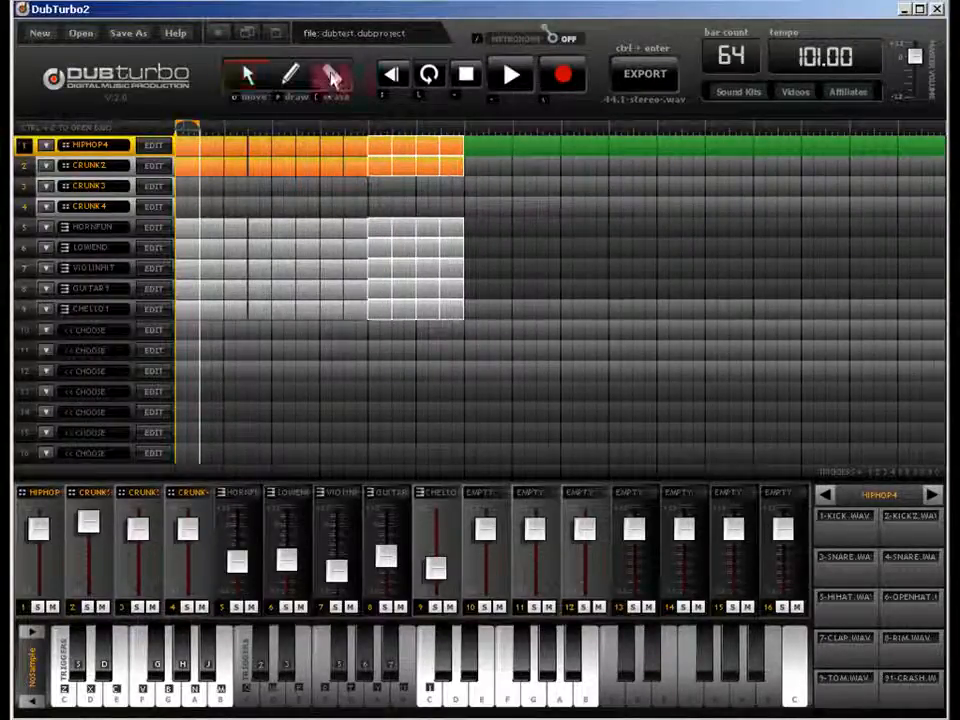
click(386, 171)
click(407, 171)
click(424, 171)
click(448, 171)
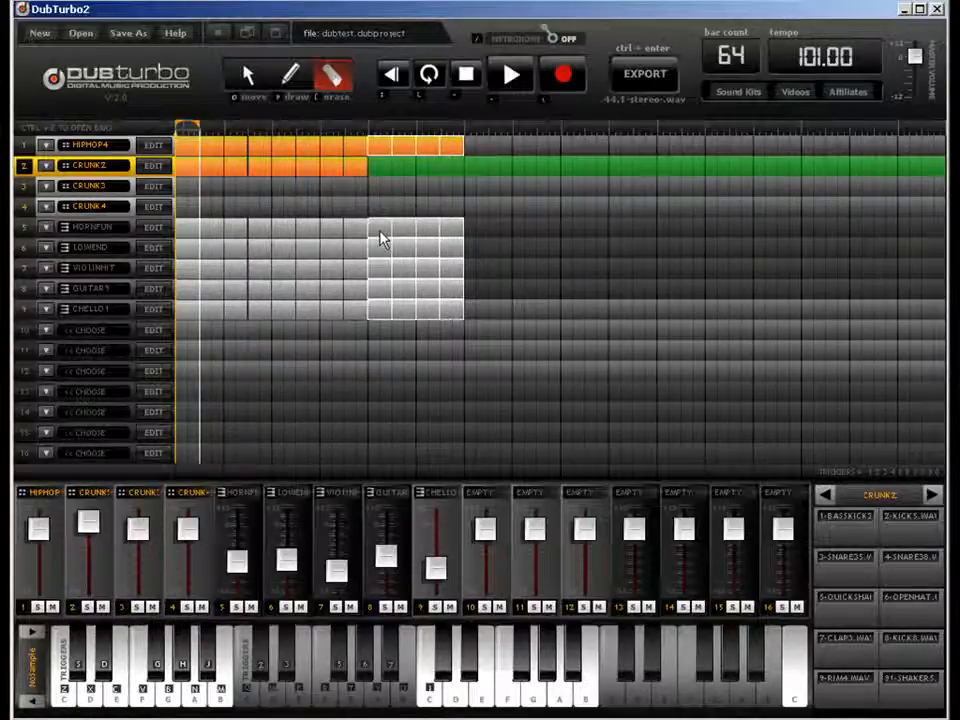
Step: Erase the four HORNFUN clips on channel 5 in the third eight-bar block
drag(380, 231, 462, 232)
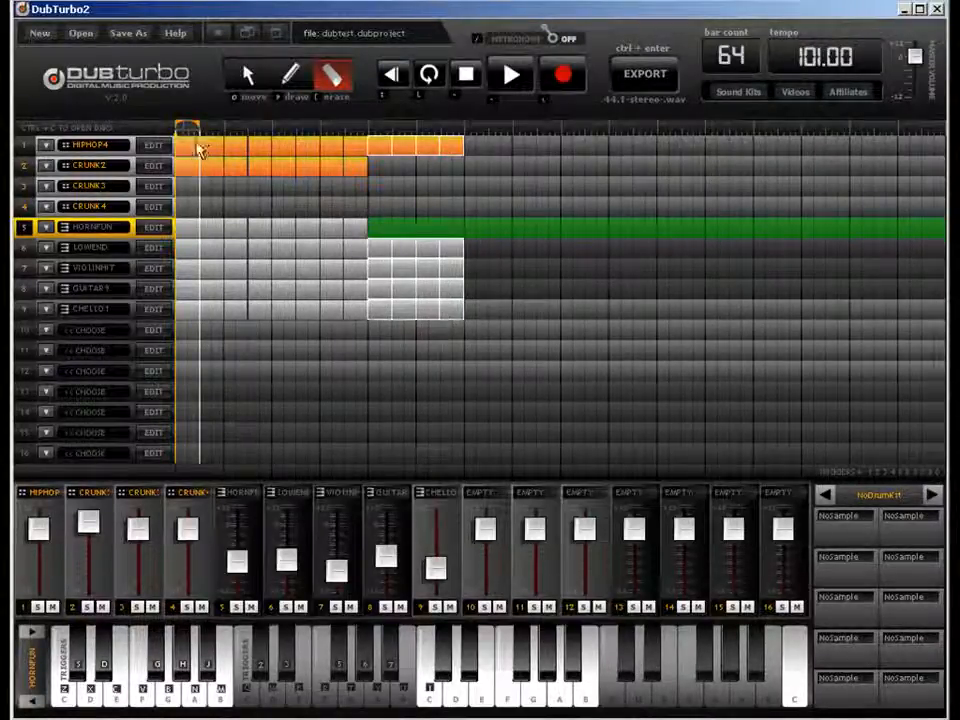
Step: Extend the loop range to the end of bar 64 and copy the selected third block repeatedly to fill the rest of the arrangement
click(246, 75)
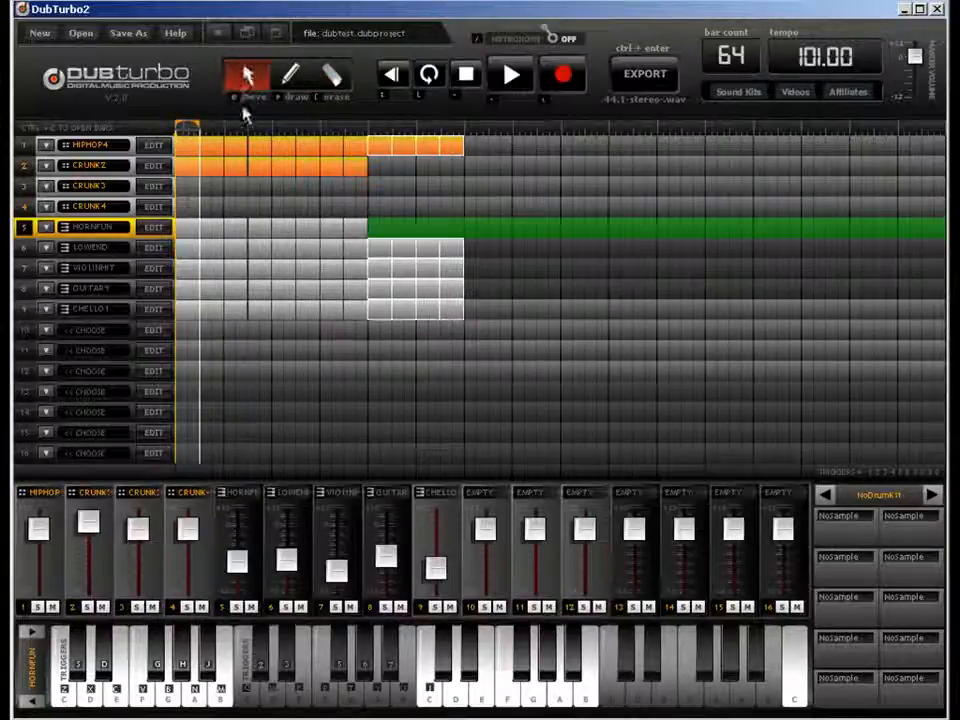
drag(199, 128, 940, 129)
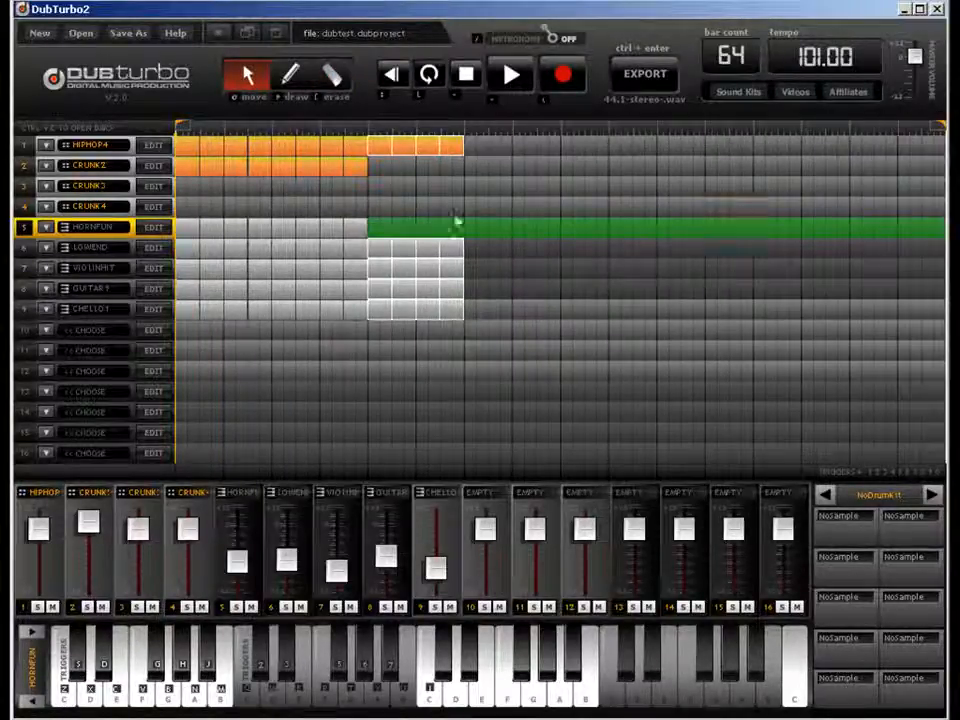
drag(426, 150, 887, 147)
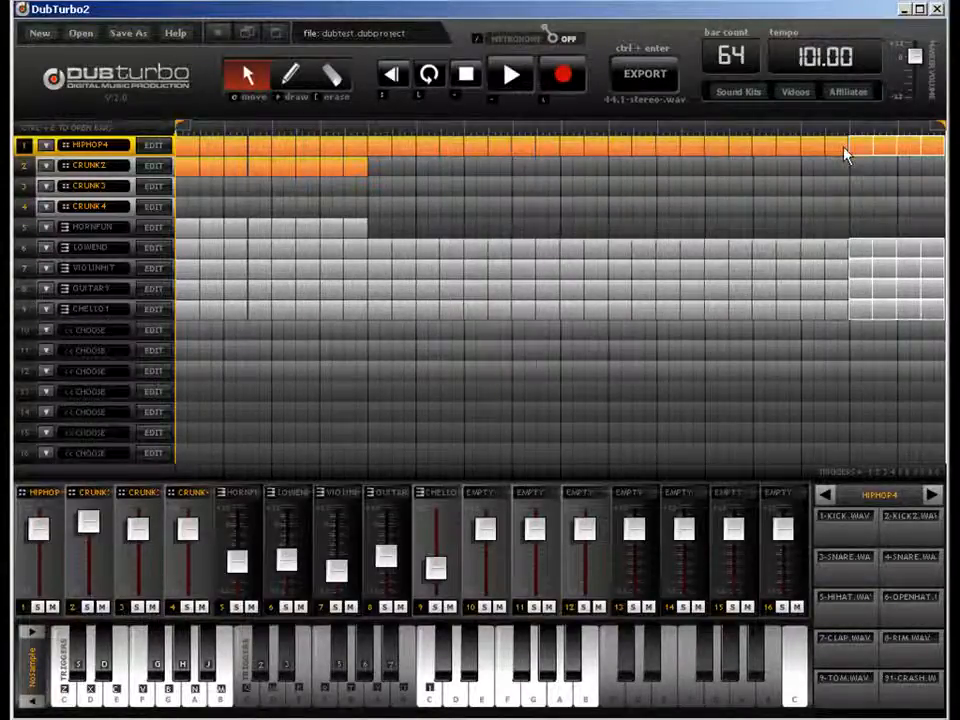
Step: Erase CHELLO1 in eight-bar block 4, GUITAR9 in 5 and 8, VIOLINHIT in 6, LOWEND in 7, and LOWEND's second clip in block 3
click(398, 228)
drag(470, 246, 503, 238)
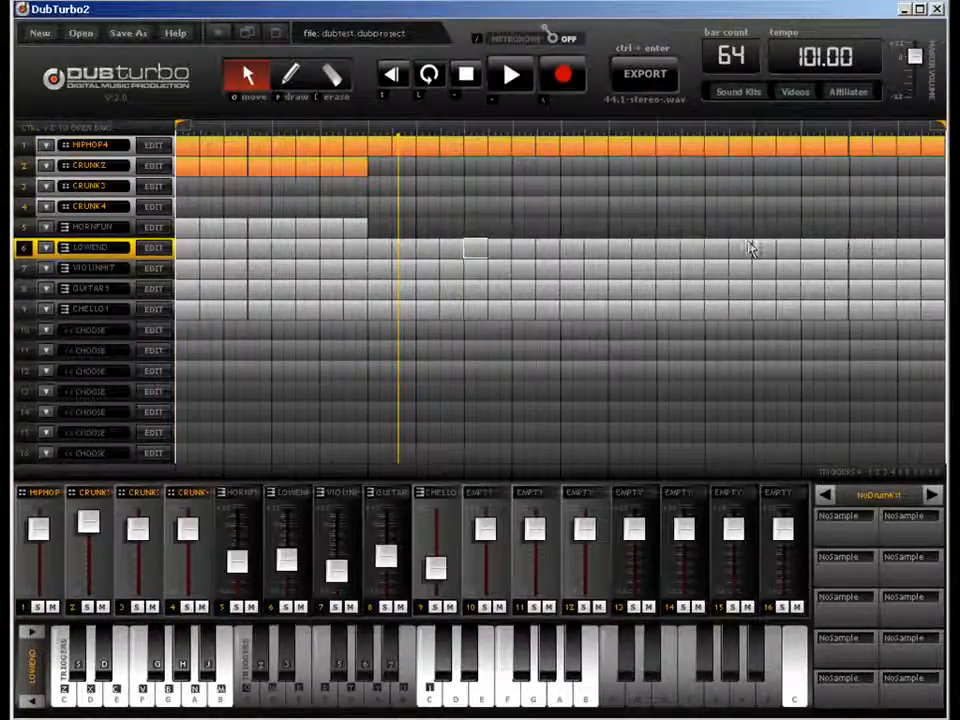
key(e)
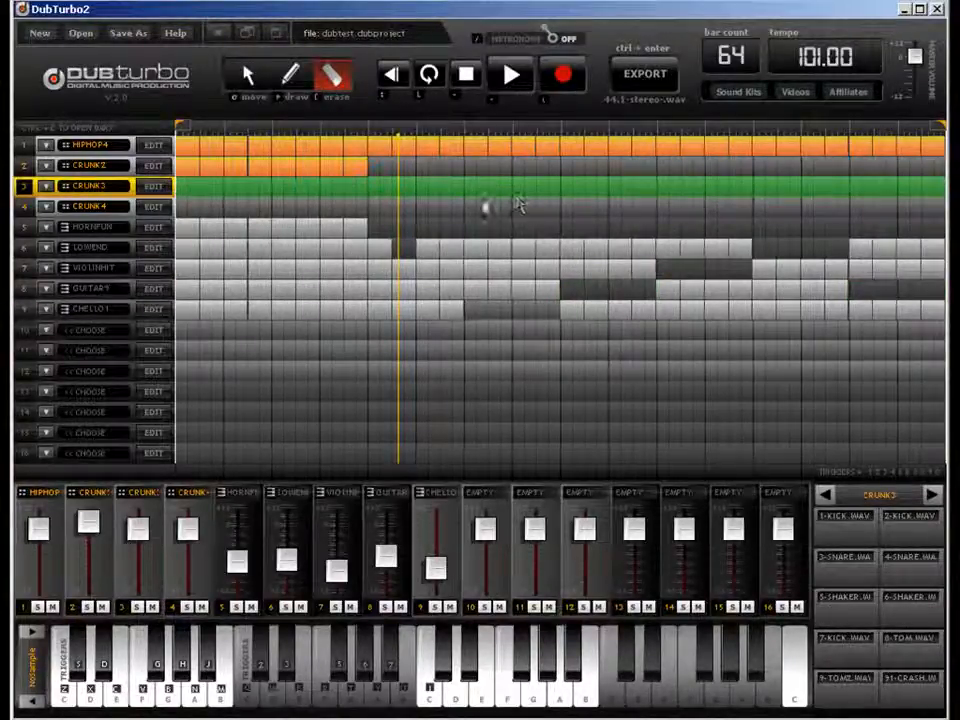
Step: Narrow the loop range to the sixth eight-bar block, where the VIOLINHIT clips are erased
mouse_move(183, 128)
mouse_down()
mouse_move(473, 124)
mouse_move(451, 137)
mouse_up()
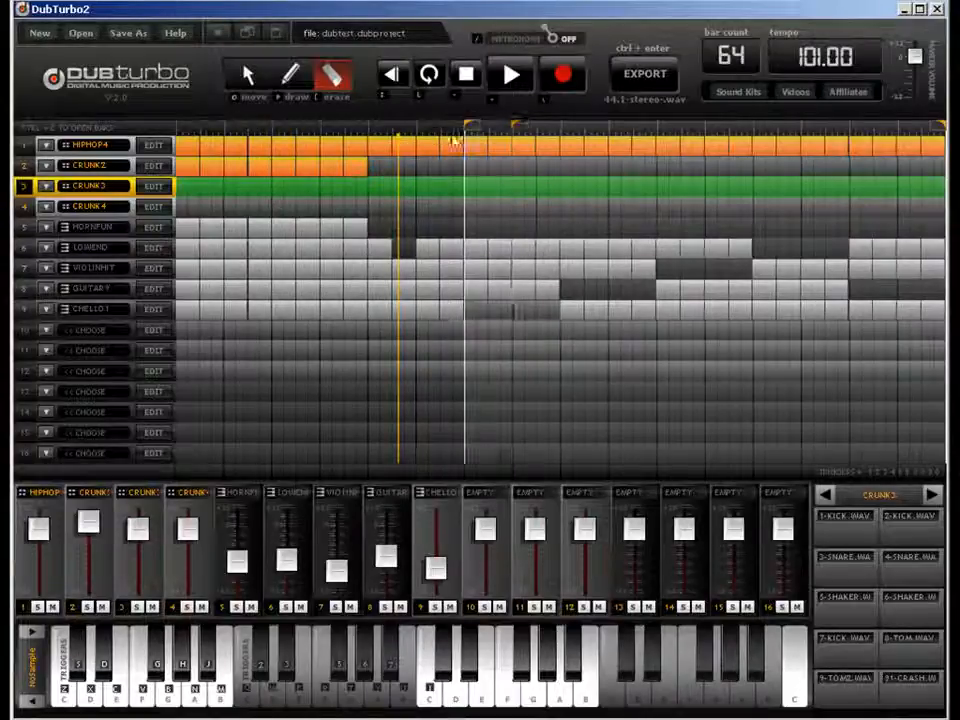
drag(939, 127, 599, 131)
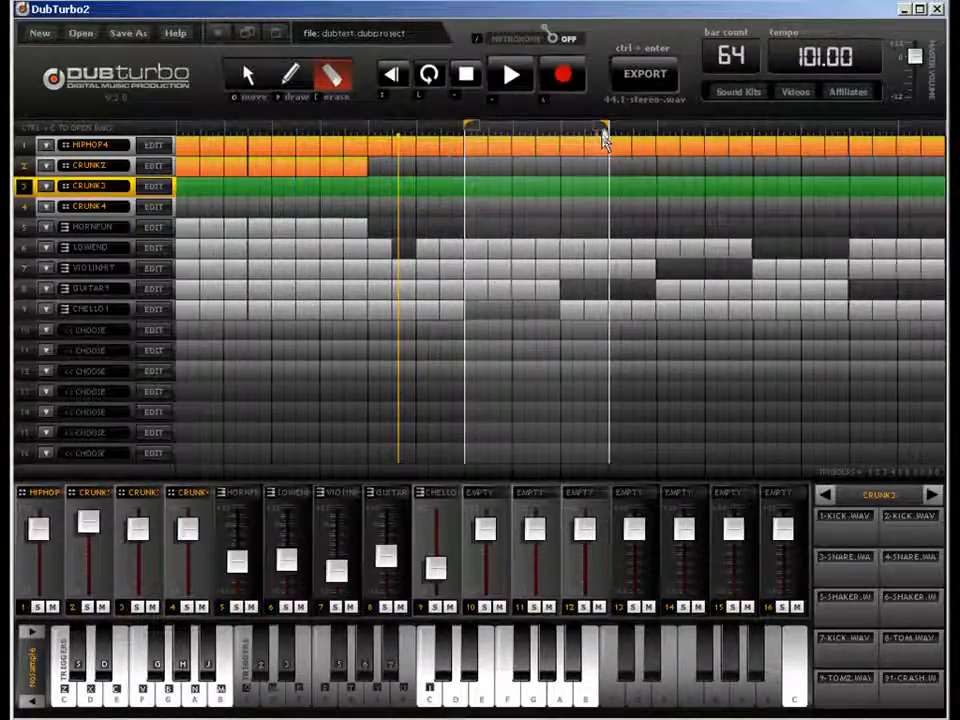
drag(603, 140, 745, 125)
drag(465, 127, 652, 129)
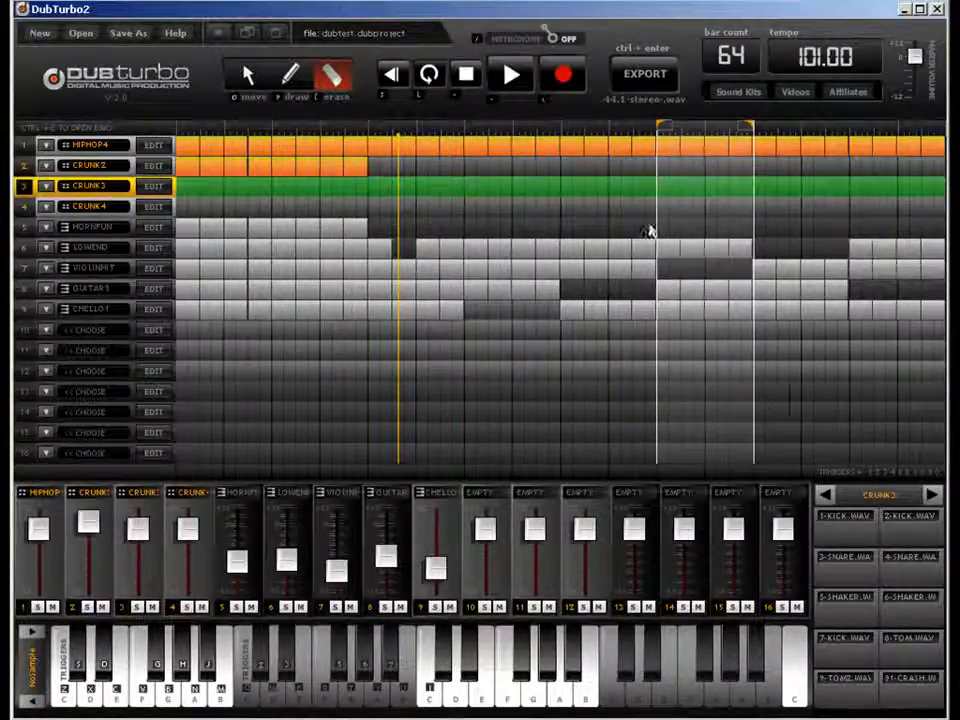
click(661, 272)
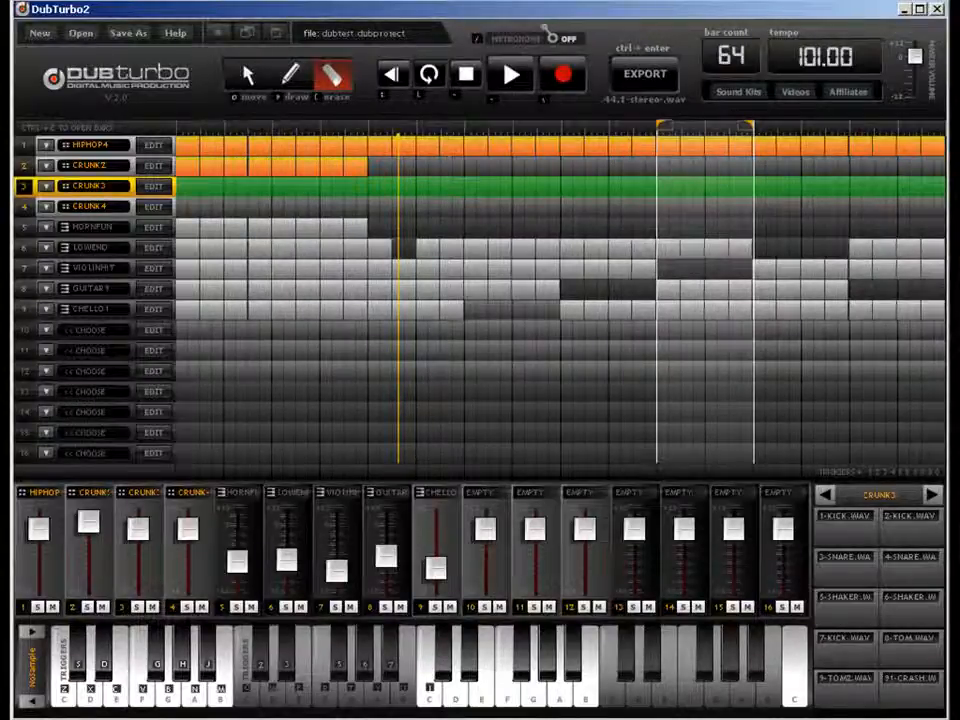
Step: Widen the loop range back to the full 64 bars
drag(660, 128, 133, 141)
drag(752, 133, 911, 133)
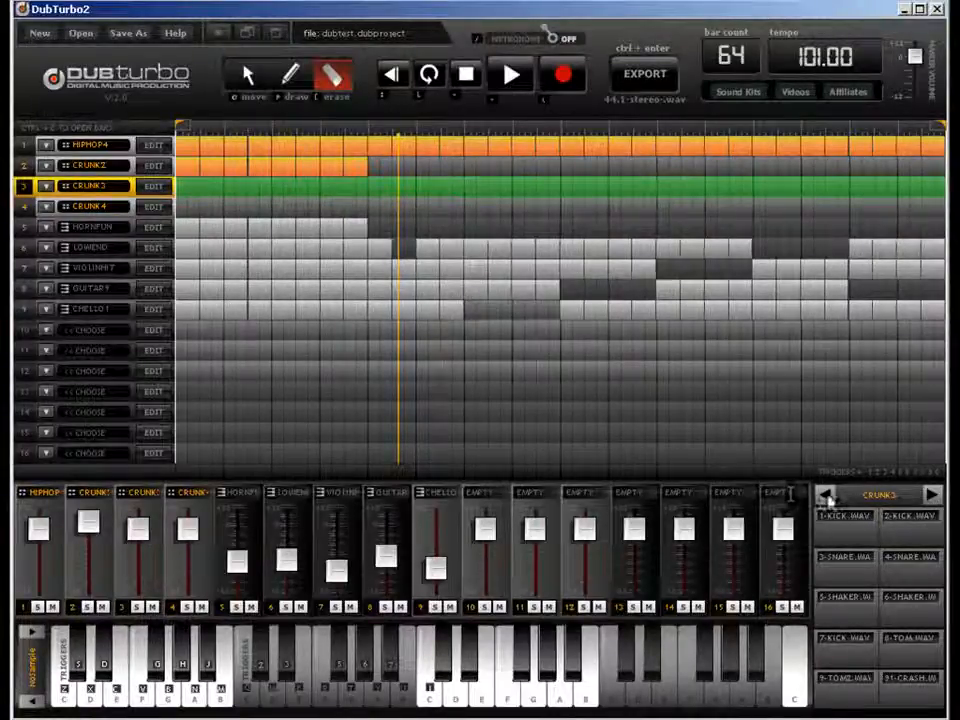
Step: Erase the first CRUNK2 clip on channel 2, undo the erasure and switch to the move tool
click(189, 168)
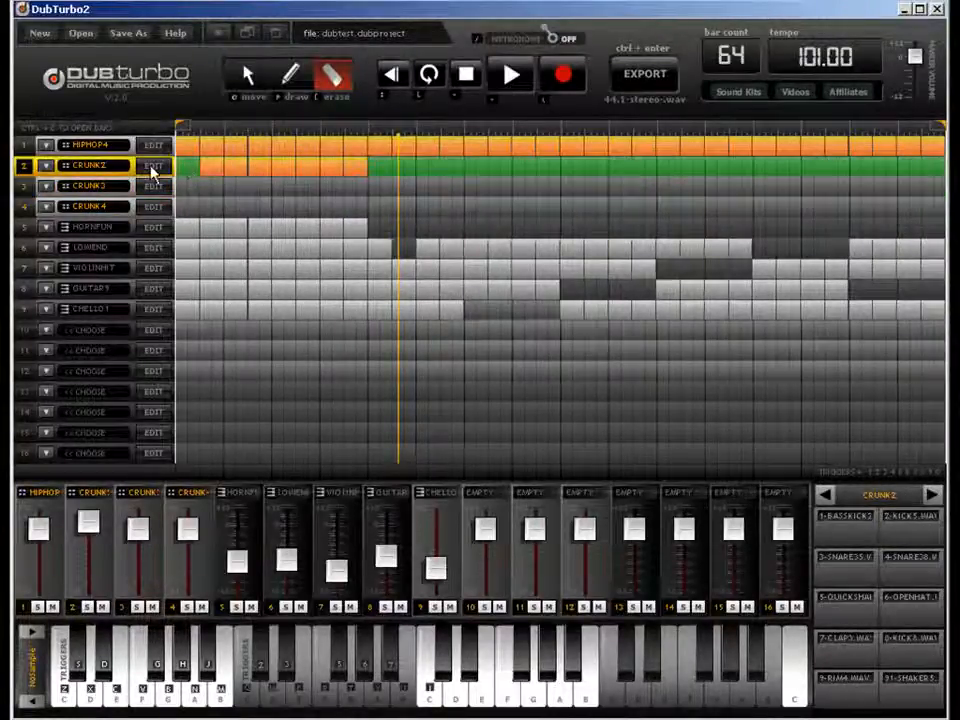
click(247, 78)
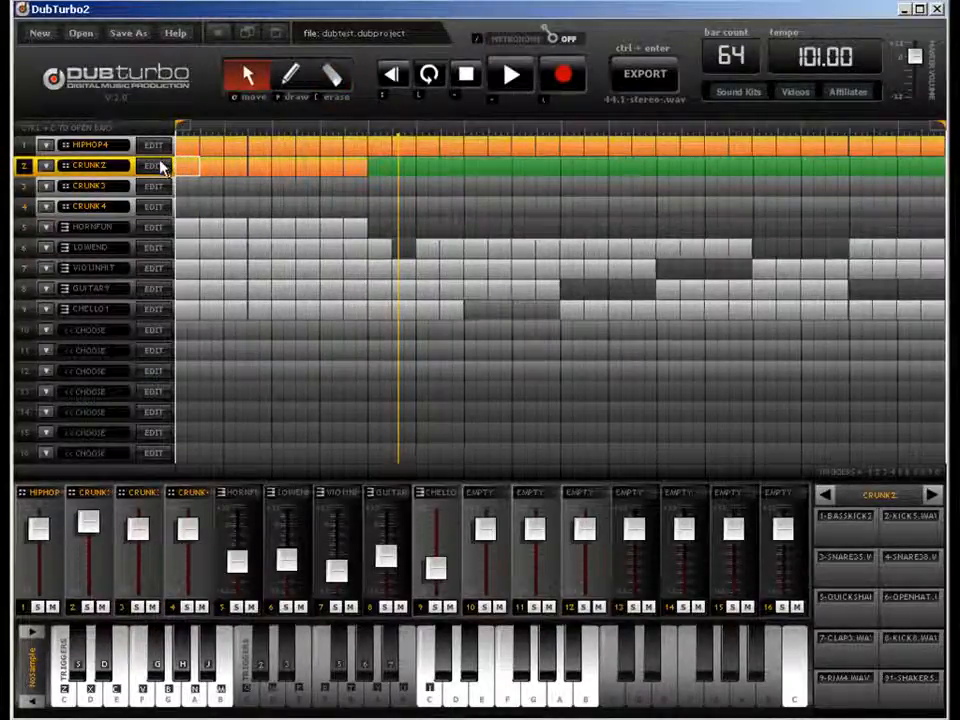
Step: View the CRUNK2 pattern and the available drum kits in channel 2's drum editor, and return to the arrangement
click(154, 167)
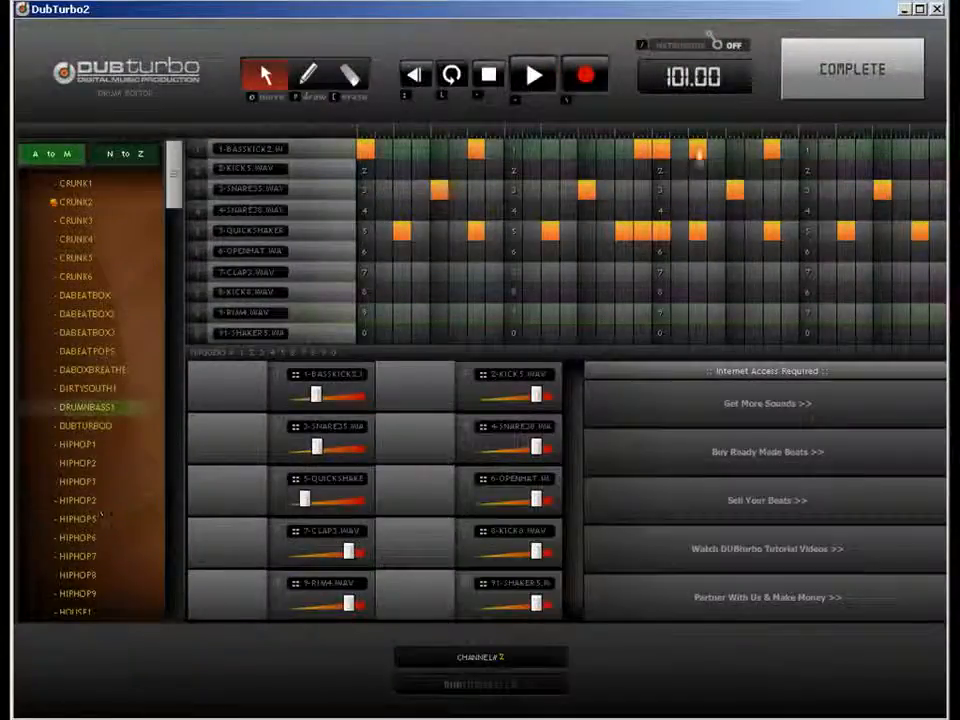
click(851, 72)
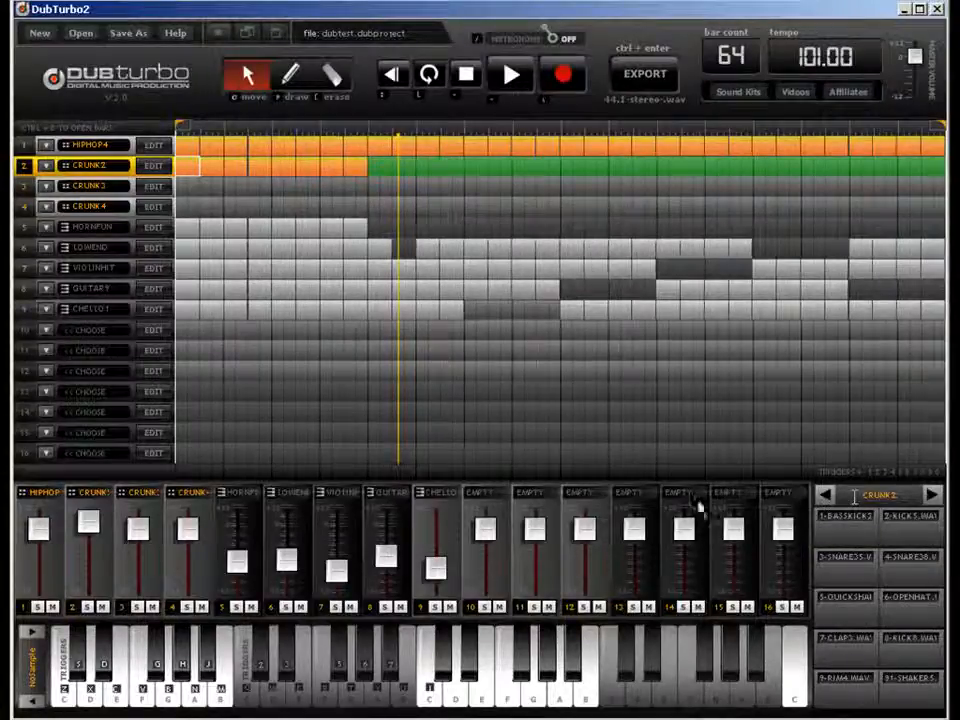
Step: Select the VIOLINHIT, CRUNK3 and HIPHOP4 channels one after another to view their assigned sounds
click(88, 268)
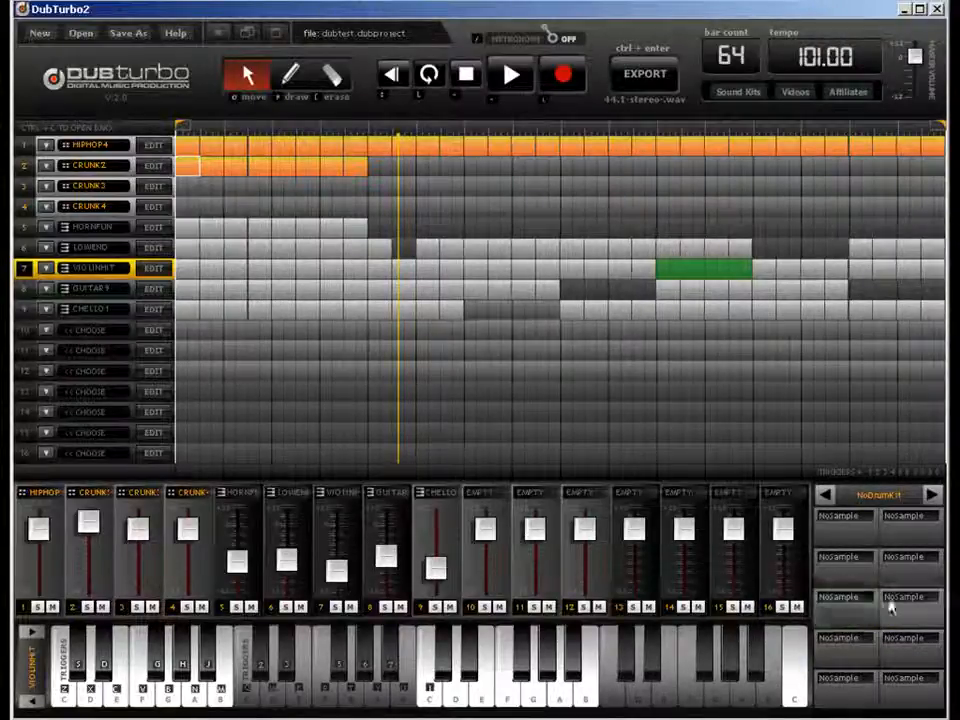
click(107, 187)
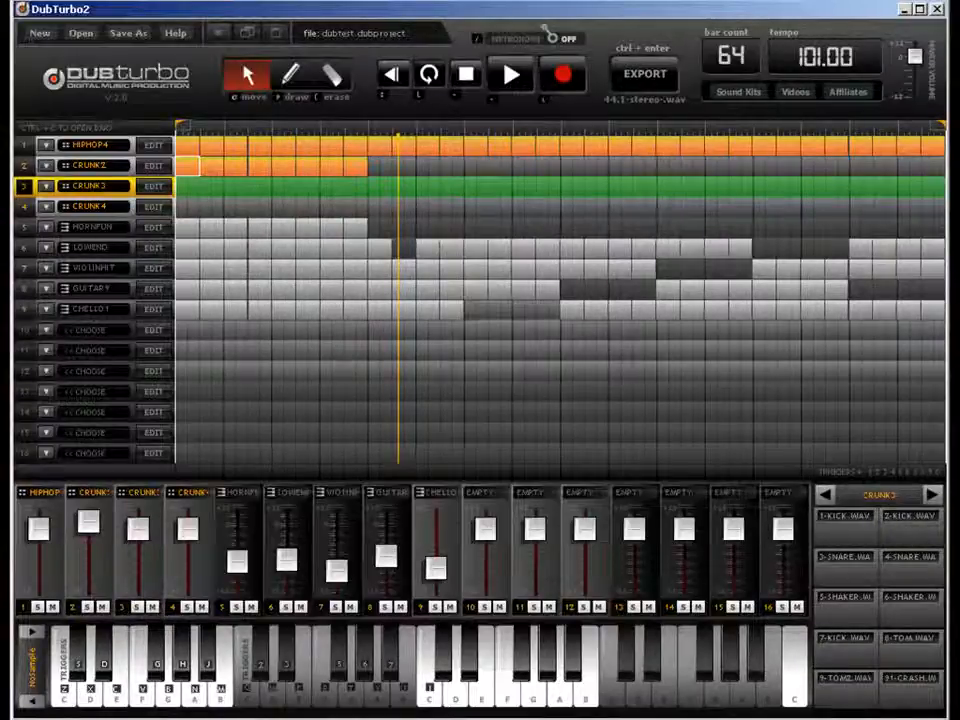
click(90, 146)
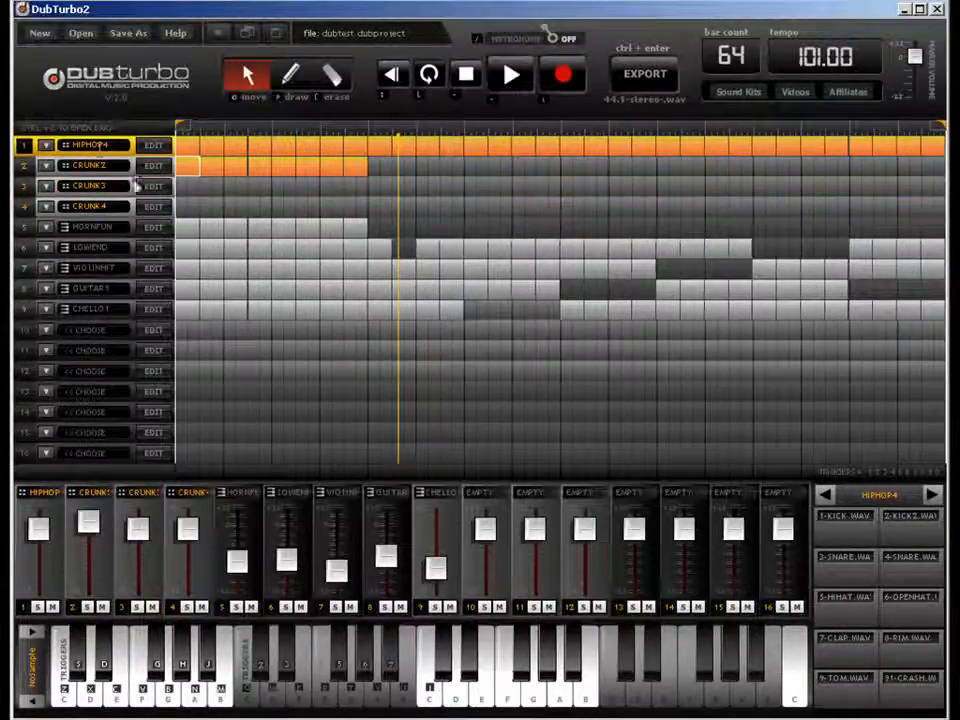